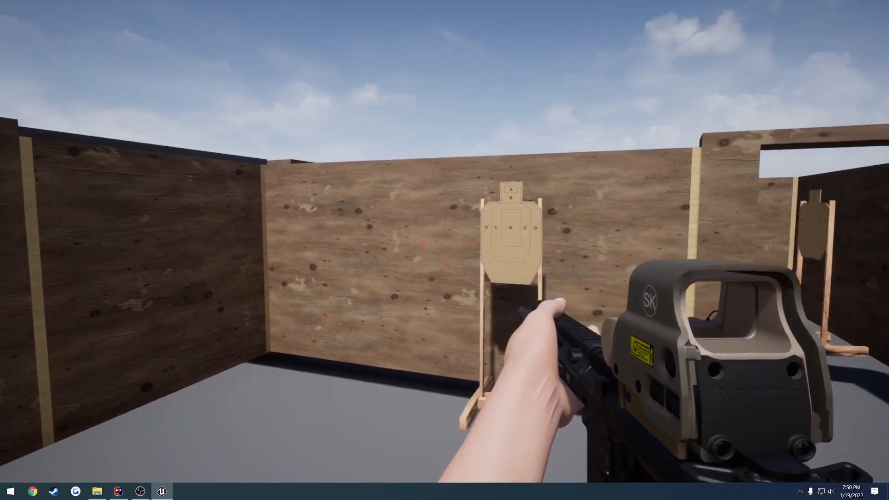
Walk through the shoot house to watch the crosshair react, end the play preview and open the W_Crosshair widget
{"action": "key", "text": "w"}
{"action": "key", "text": "w"}
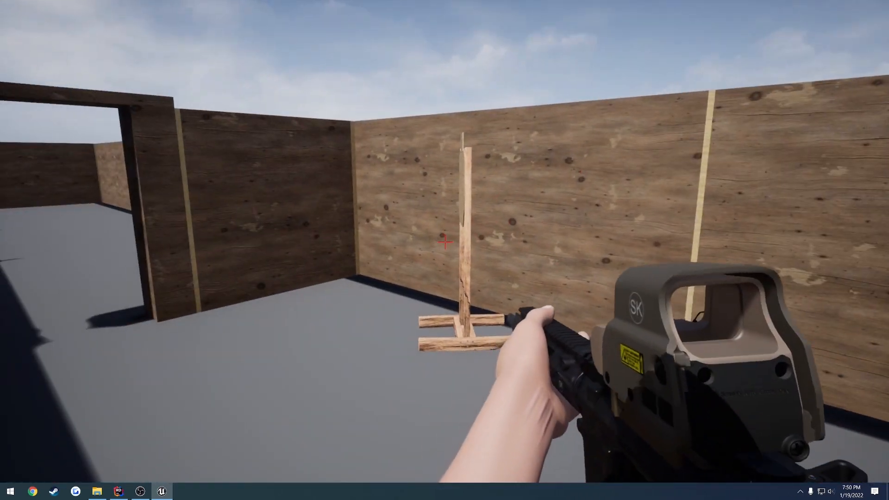
{"action": "key", "text": "Escape"}
{"action": "left_click", "coordinate": [122, 4]}
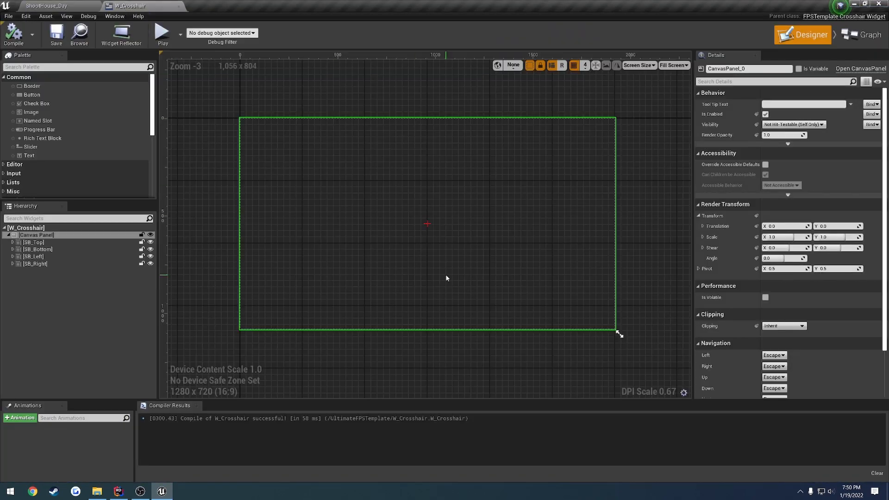
Select the root W_Crosshair widget and raise its Test Velocity to about 185 to preview the crosshair spread
{"action": "scroll", "coordinate": [454, 266], "scroll_direction": "up", "scroll_amount": 5}
{"action": "left_click", "coordinate": [55, 228]}
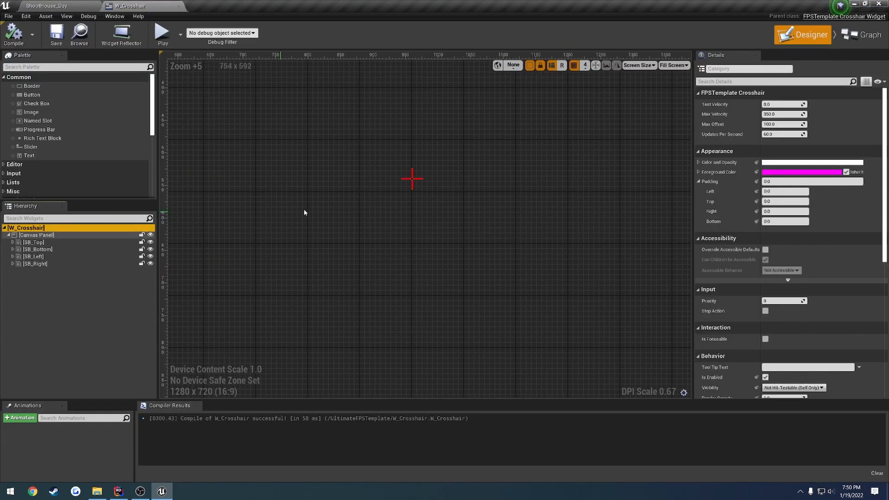
{"action": "left_click_drag", "start_coordinate": [782, 104], "coordinate": [819, 104]}
{"action": "scroll", "coordinate": [501, 192], "scroll_direction": "down", "scroll_amount": 8}
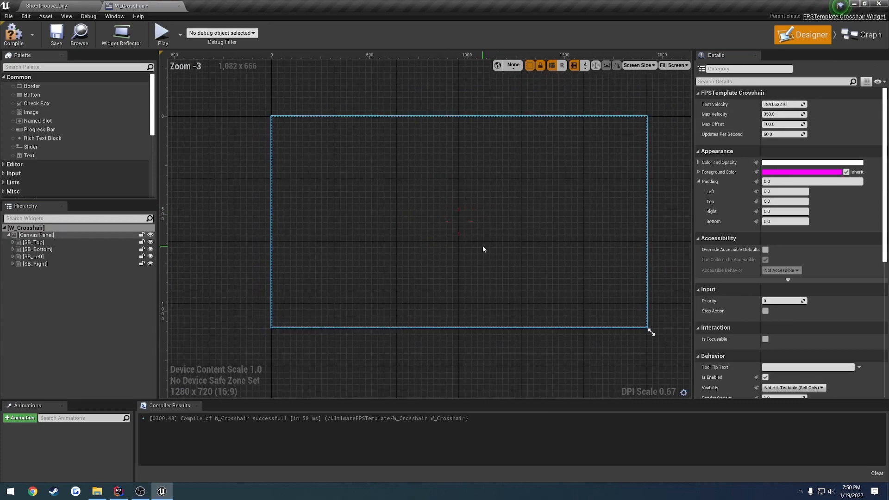
{"action": "scroll", "coordinate": [501, 238], "scroll_direction": "up", "scroll_amount": 6}
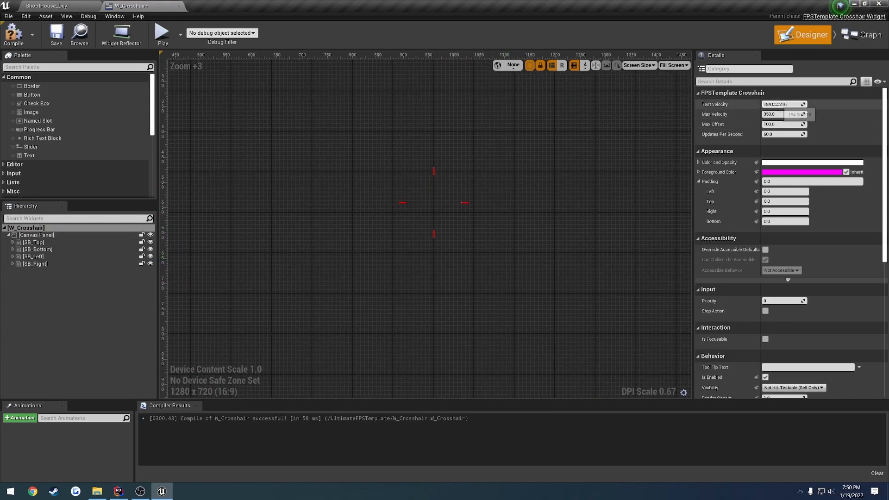
Raise the crosshair's Test Velocity to about 2000, Max Velocity to about 1469 and Max Offset to about 240
{"action": "mouse_move", "coordinate": [782, 104]}
{"action": "left_mouse_down"}
{"action": "mouse_move", "coordinate": [814, 104]}
{"action": "mouse_move", "coordinate": [775, 117]}
{"action": "mouse_move", "coordinate": [787, 104]}
{"action": "mouse_move", "coordinate": [824, 105]}
{"action": "mouse_move", "coordinate": [787, 104]}
{"action": "left_mouse_up"}
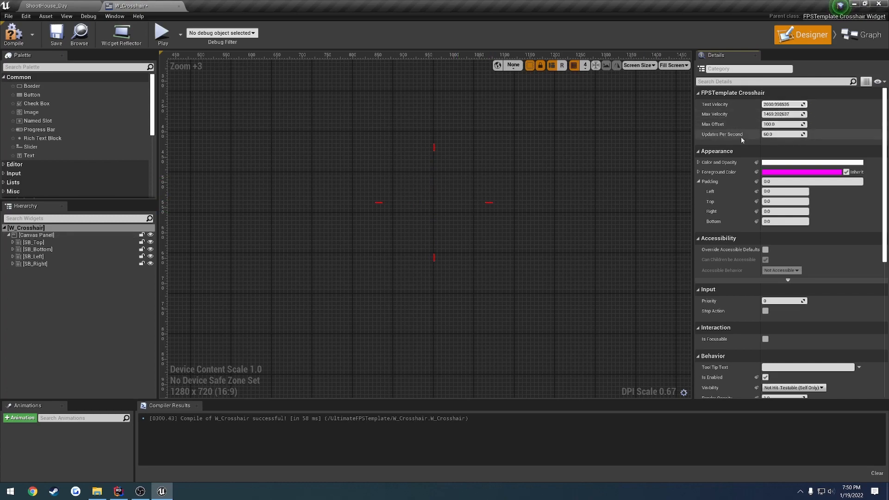
{"action": "scroll", "coordinate": [500, 208], "scroll_direction": "down", "scroll_amount": 4}
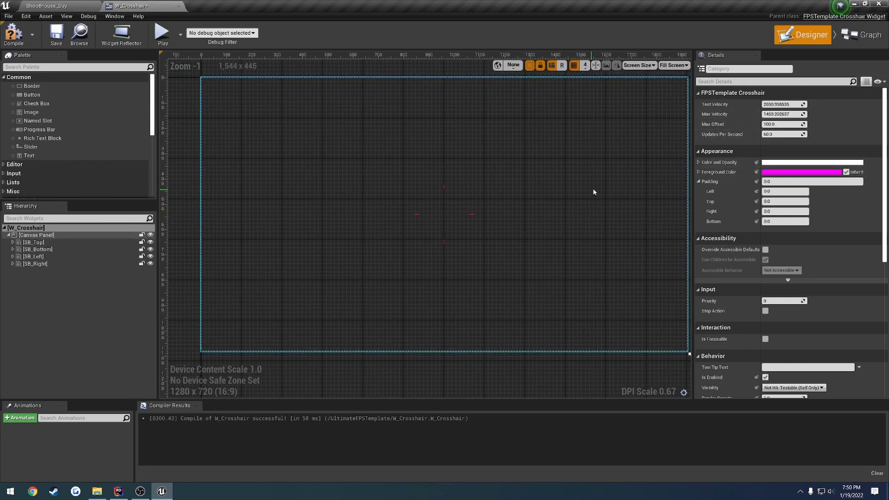
{"action": "mouse_move", "coordinate": [782, 124]}
{"action": "left_mouse_down"}
{"action": "mouse_move", "coordinate": [801, 124]}
{"action": "mouse_move", "coordinate": [782, 124]}
{"action": "left_mouse_up"}
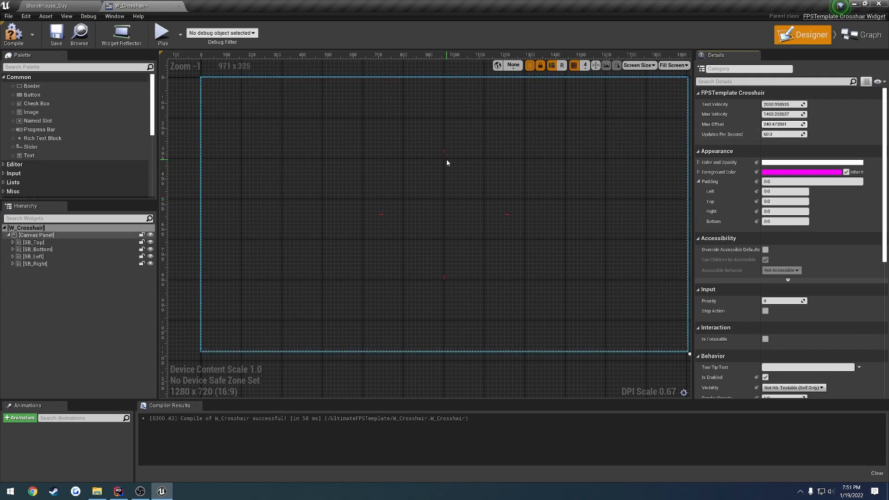
Set the crosshair widget's Test Velocity to 0
{"action": "left_click", "coordinate": [782, 105]}
{"action": "type", "text": "0"}
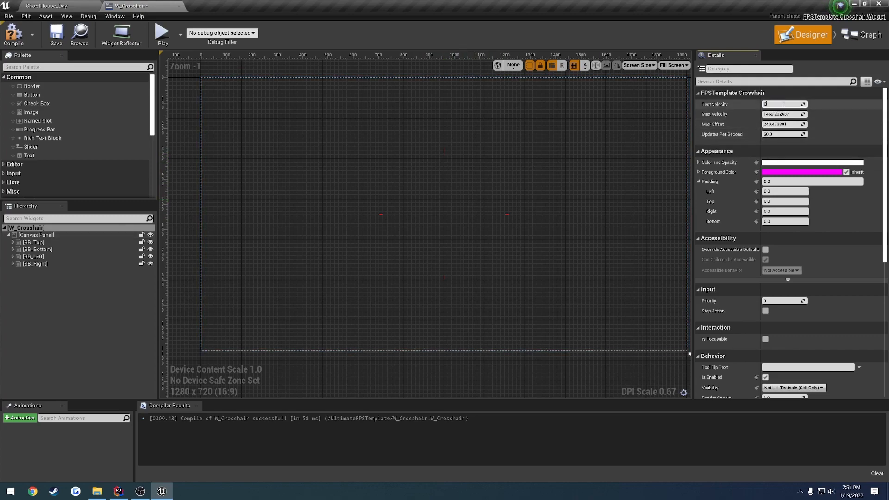
{"action": "key", "text": "Tab"}
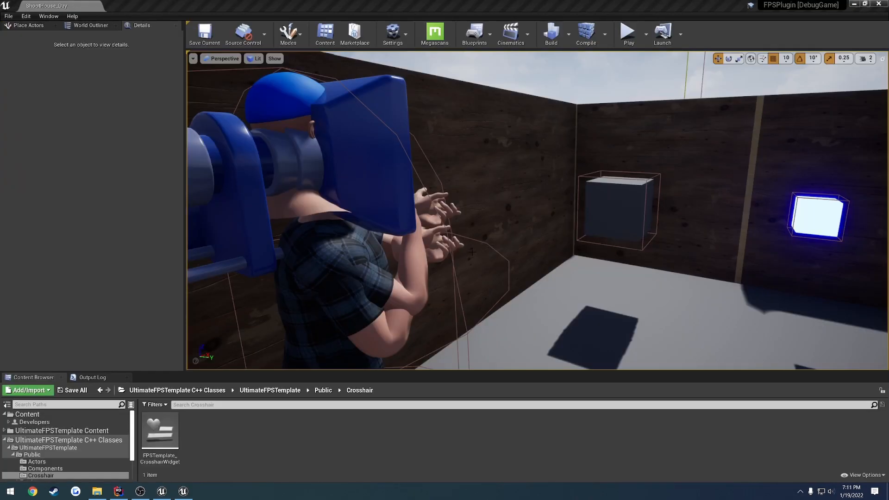
{"action": "mouse_move", "coordinate": [471, 252]}
{"action": "right_mouse_down"}
{"action": "mouse_move", "coordinate": [435, 277]}
{"action": "mouse_move", "coordinate": [481, 284]}
{"action": "mouse_move", "coordinate": [482, 241]}
{"action": "right_mouse_up"}
{"action": "key", "text": "s"}
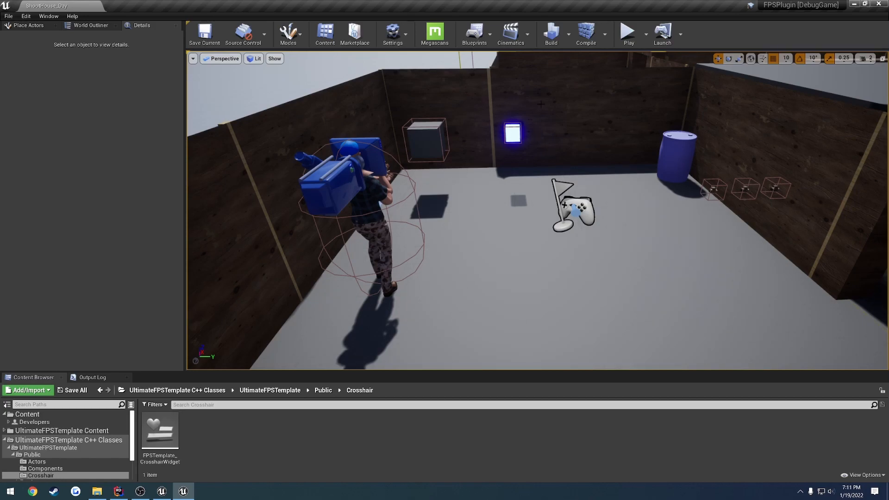
{"action": "right_click_drag", "start_coordinate": [496, 137], "coordinate": [515, 130]}
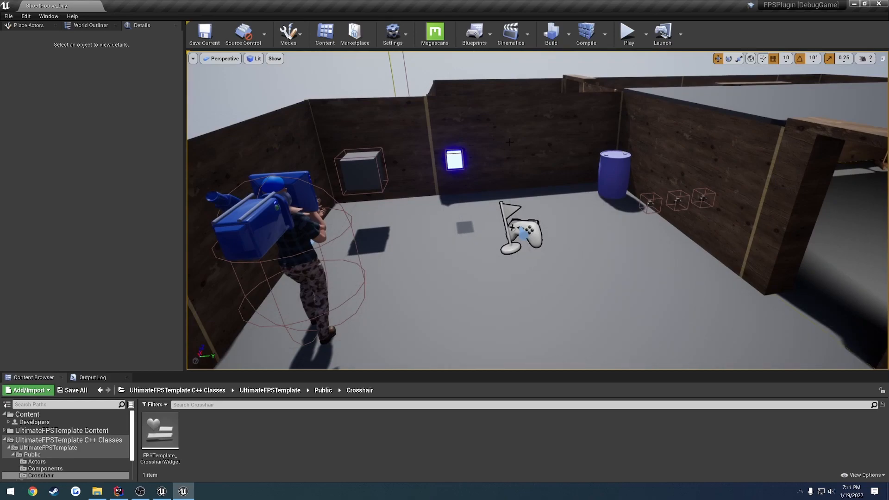
{"action": "right_click_drag", "start_coordinate": [509, 145], "coordinate": [498, 121]}
{"action": "key", "text": "w"}
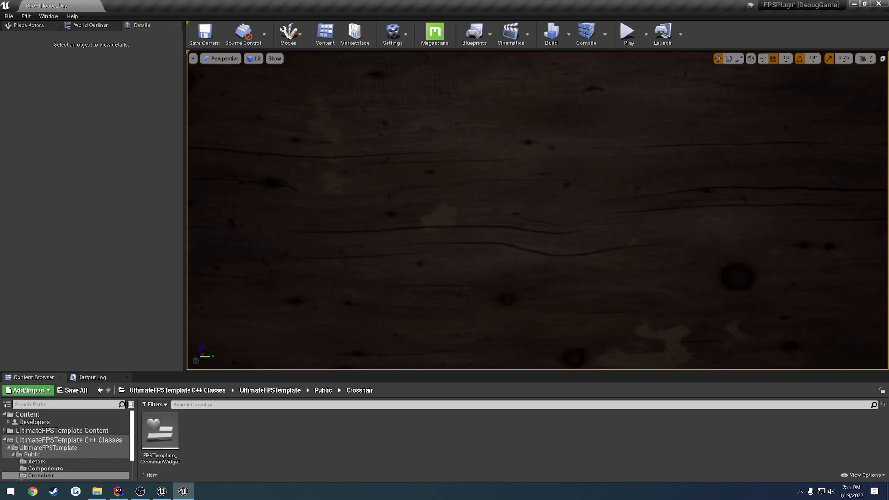
{"action": "key", "text": "s"}
{"action": "mouse_move", "coordinate": [515, 213]}
{"action": "right_mouse_down"}
{"action": "mouse_move", "coordinate": [507, 231]}
{"action": "mouse_move", "coordinate": [528, 213]}
{"action": "right_mouse_up"}
{"action": "key", "text": "w"}
{"action": "key", "text": "a"}
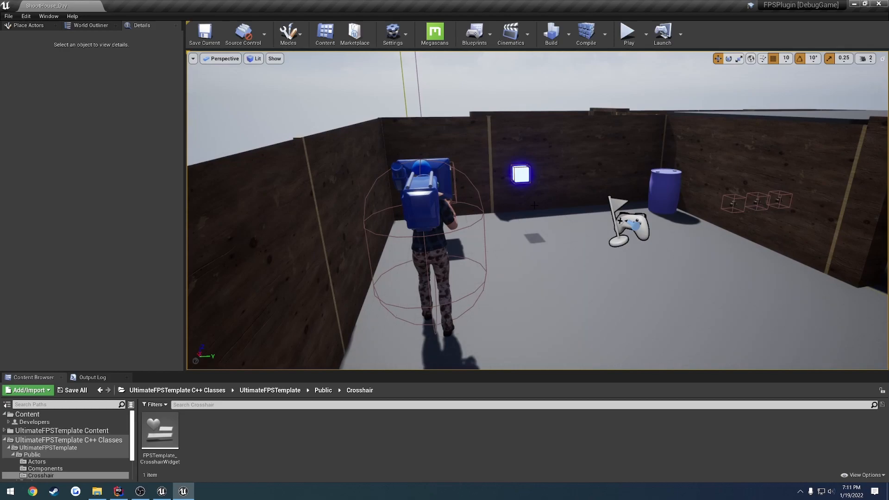
{"action": "right_click_drag", "start_coordinate": [522, 197], "coordinate": [521, 166]}
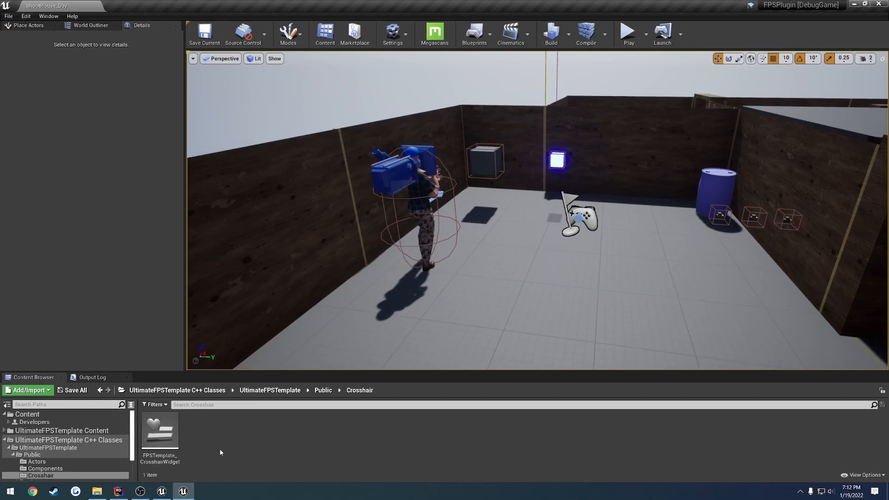
Open the FPSTemplate_CrosshairWidget C++ class in Rider and highlight its UUserWidget parent class
{"action": "left_click", "coordinate": [171, 425]}
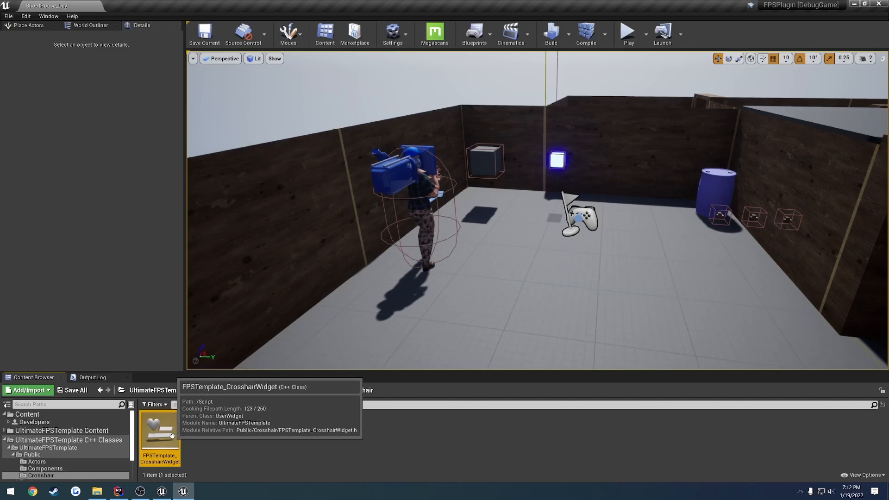
{"action": "double_click", "coordinate": [166, 438]}
{"action": "left_click_drag", "start_coordinate": [385, 169], "coordinate": [439, 169]}
{"action": "left_click", "coordinate": [874, 351]}
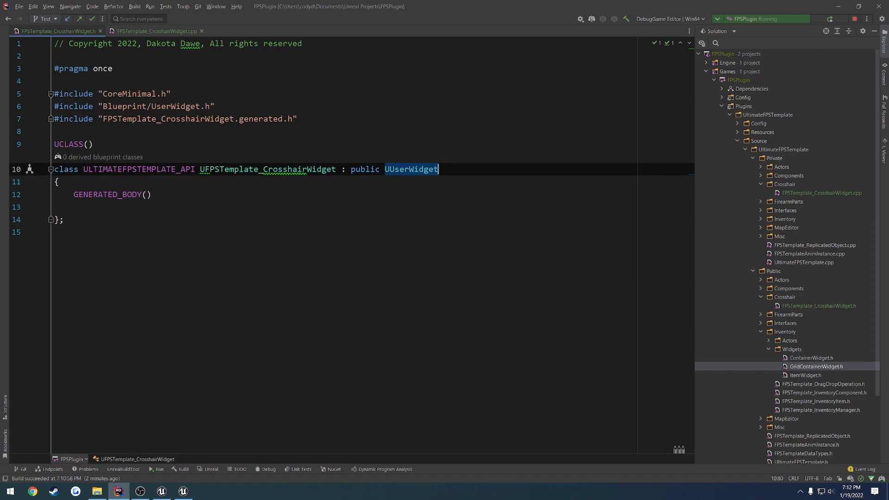
Add the forward declaration class USizeBox; between the includes and the UCLASS() macro
{"action": "left_click", "coordinate": [115, 132]}
{"action": "key", "text": "Return"}
{"action": "key", "text": "Return"}
{"action": "key", "text": "Up"}
{"action": "type", "text": "cla"}
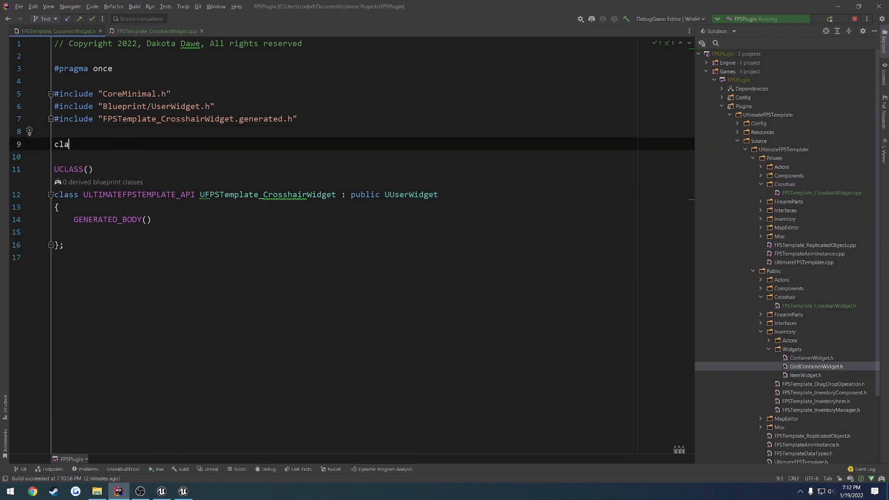
{"action": "type", "text": "ss USizeBox;"}
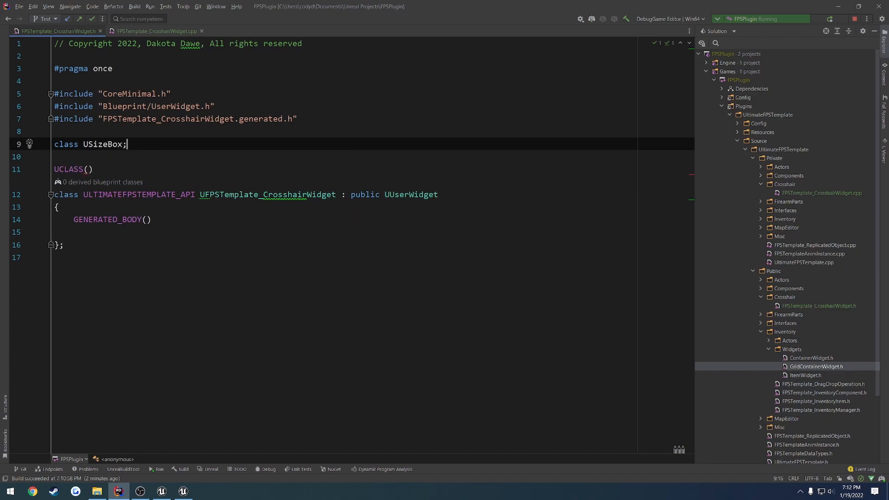
Add a protected: section below GENERATED_BODY() in the crosshair widget class
{"action": "left_click", "coordinate": [55, 232]}
{"action": "key", "text": "Return"}
{"action": "type", "text": "protected:"}
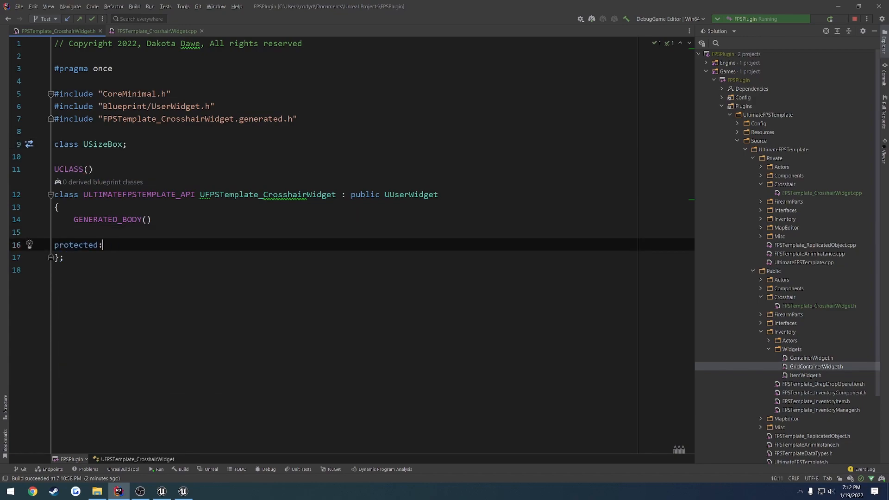
{"action": "key", "text": "Return"}
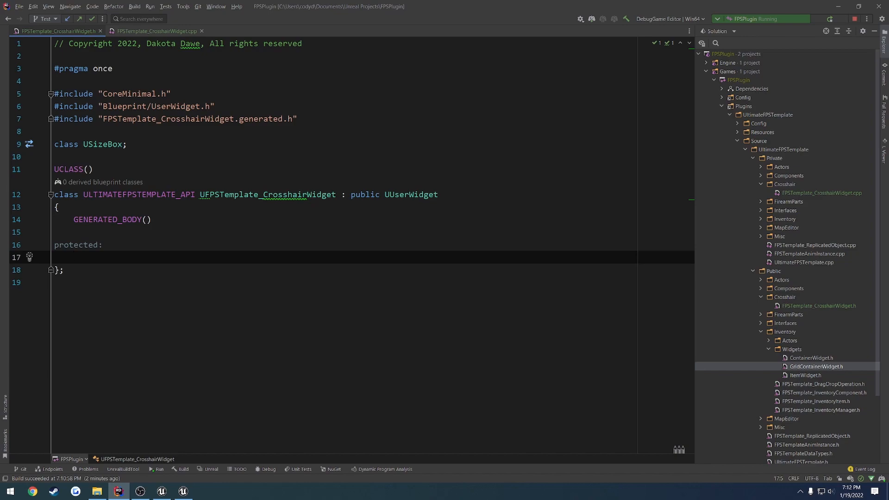
Add UPROPERTY(BlueprintReadOnly, Meta = (BindWidget)) in the protected section
{"action": "type", "text": "UPROPERTY"}
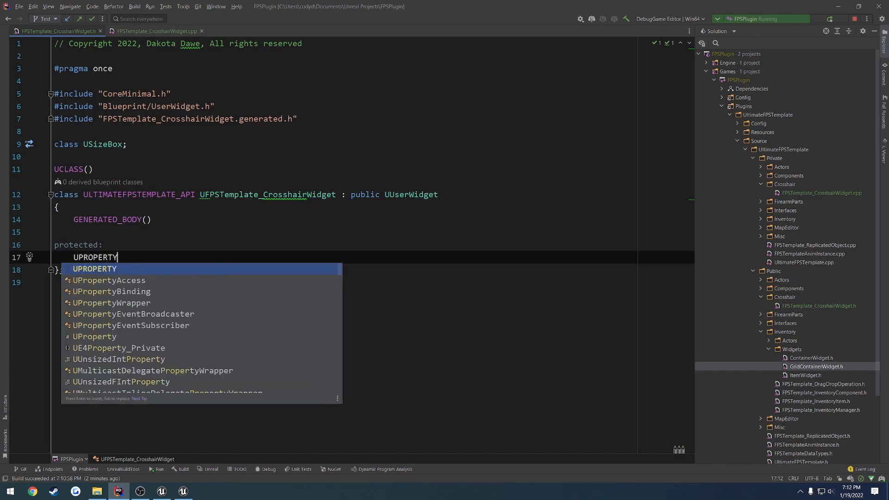
{"action": "key", "text": "Return"}
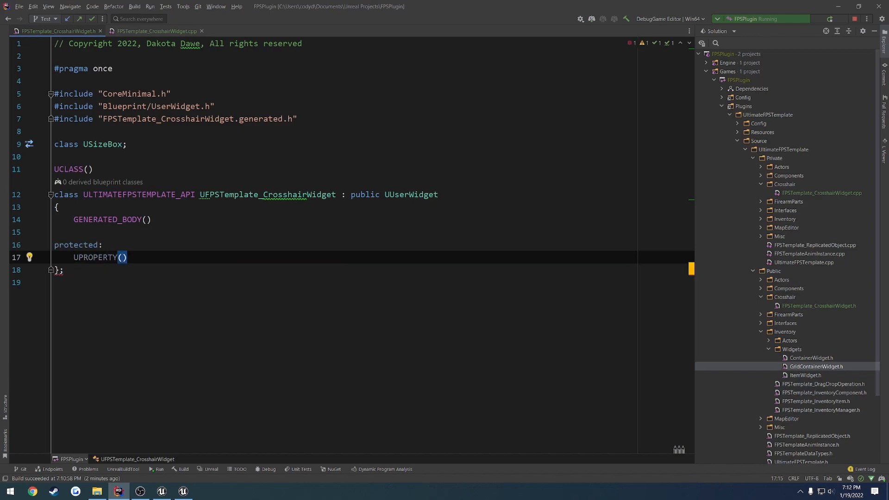
{"action": "type", "text": "BlueprintReadOnly"}
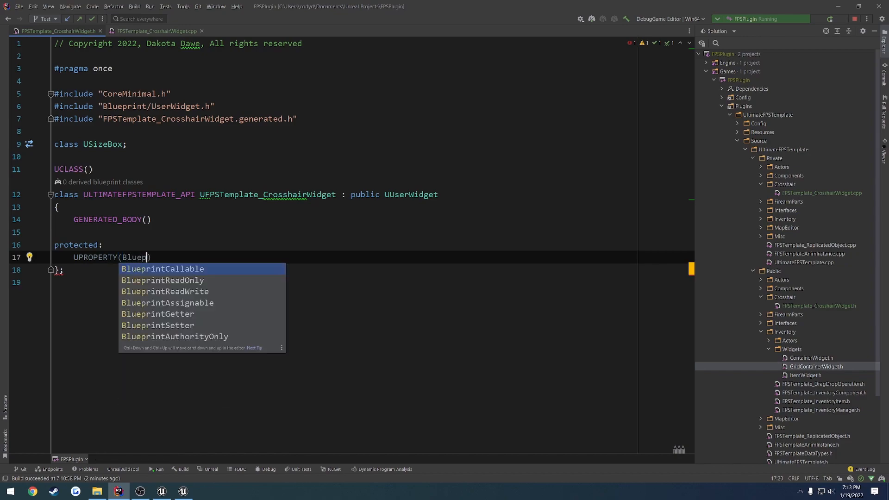
{"action": "key", "text": "Return"}
{"action": "type", "text": ", Meta"}
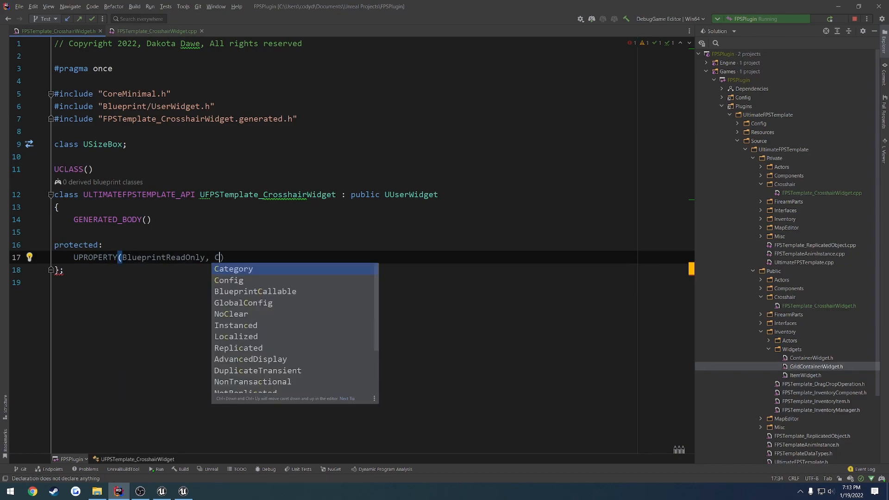
{"action": "key", "text": "BackSpace"}
{"action": "key", "text": "BackSpace"}
{"action": "key", "text": "BackSpace"}
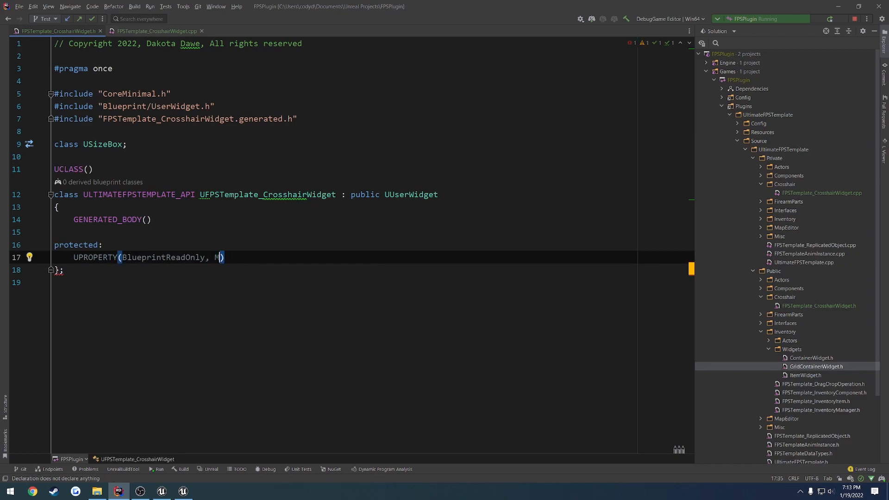
{"action": "type", "text": "eta = "}
{"action": "type", "text": "(B"}
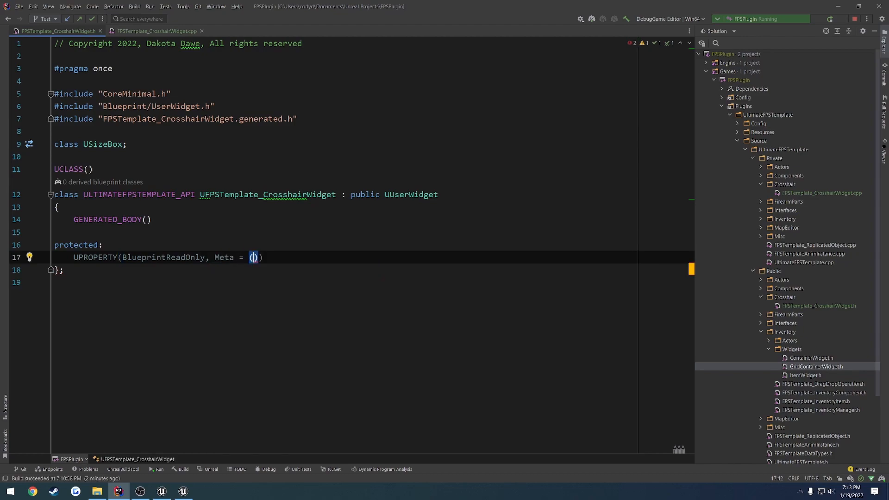
{"action": "type", "text": "indWidget"}
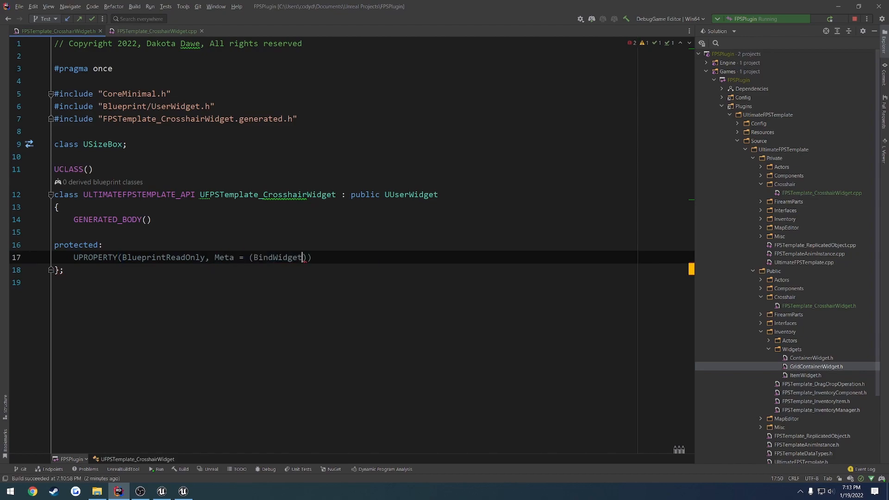
Declare the member USizeBox* SB_Top; on the line below the BindWidget UPROPERTY
{"action": "key", "text": "End"}
{"action": "key", "text": "Return"}
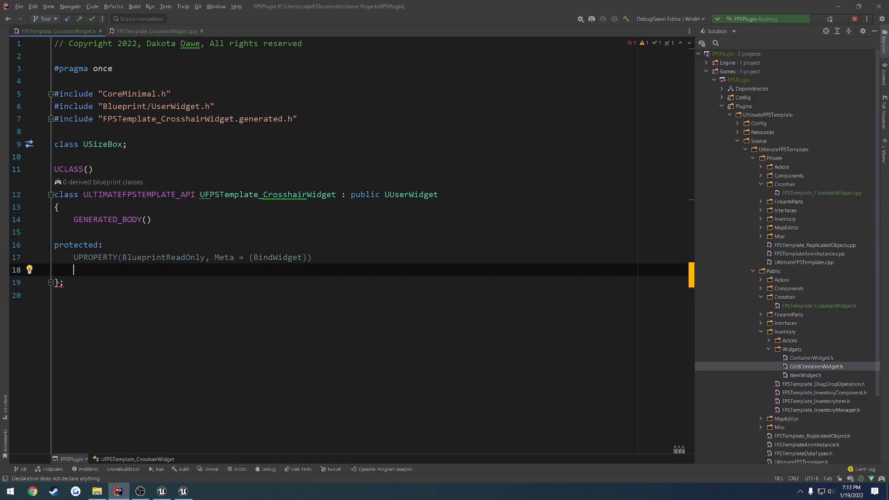
{"action": "type", "text": "USizeBox* "}
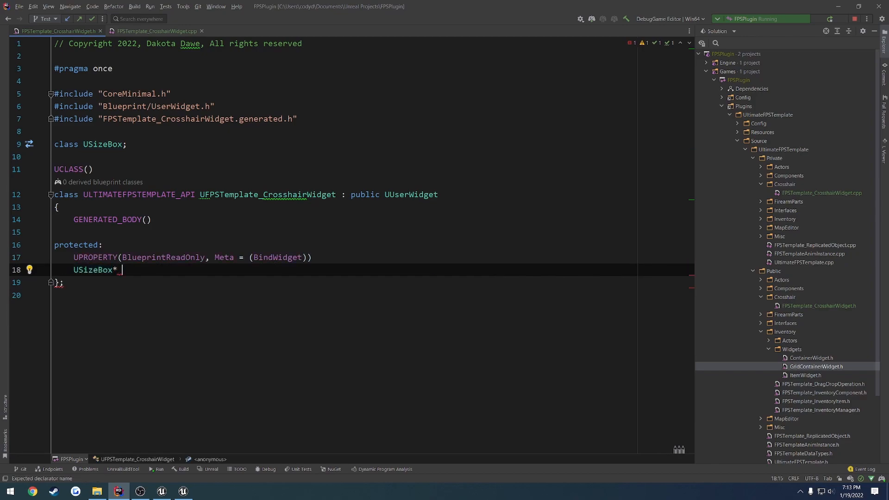
{"action": "type", "text": "SB_Top"}
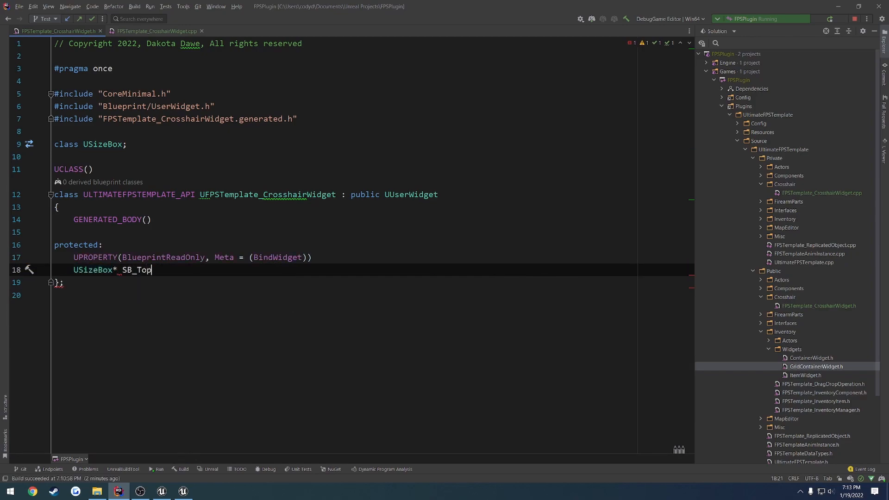
{"action": "type", "text": ";"}
Duplicate the SB_Top declaration together with its UPROPERTY line three times
{"action": "key", "text": "shift+Up"}
{"action": "key", "text": "shift+Home"}
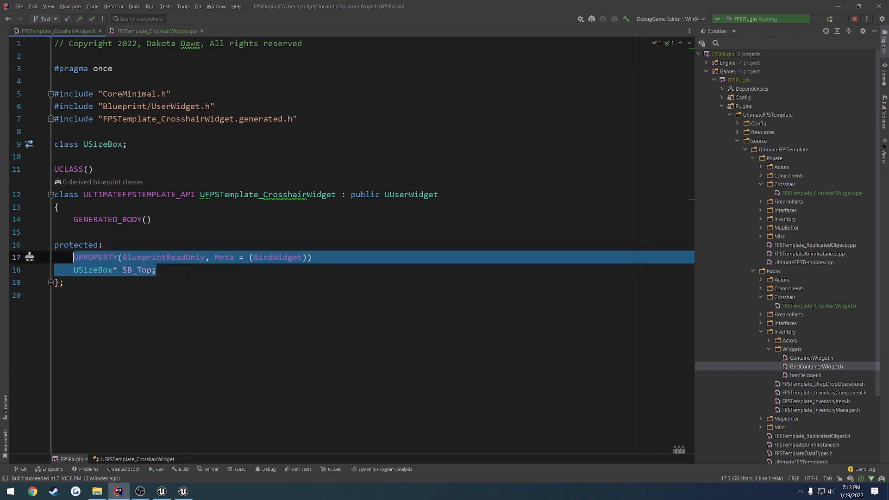
{"action": "key", "text": "Down"}
{"action": "left_click", "coordinate": [177, 270]}
{"action": "key", "text": "ctrl+v"}
{"action": "key", "text": "ctrl+v"}
{"action": "key", "text": "ctrl+v"}
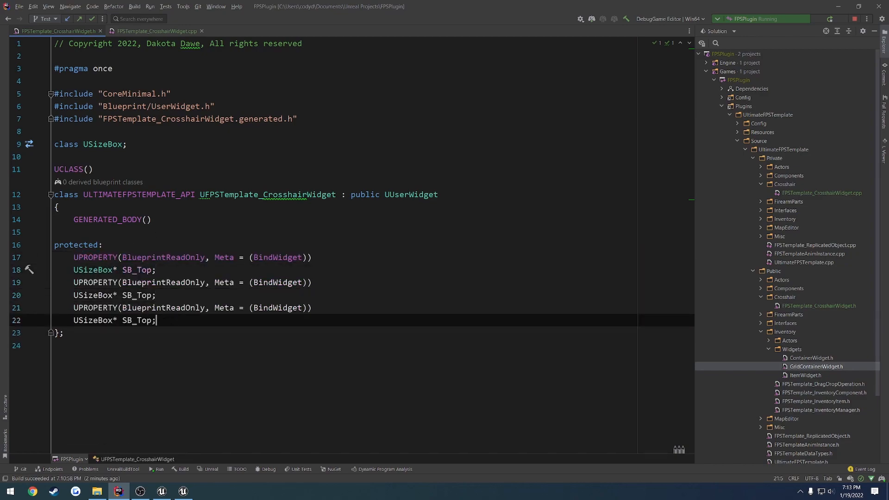
Rename the second and third SB_Top size box declarations to SB_Bottom and SB_Left
{"action": "left_click_drag", "start_coordinate": [152, 295], "coordinate": [137, 296]}
{"action": "type", "text": "Bottom"}
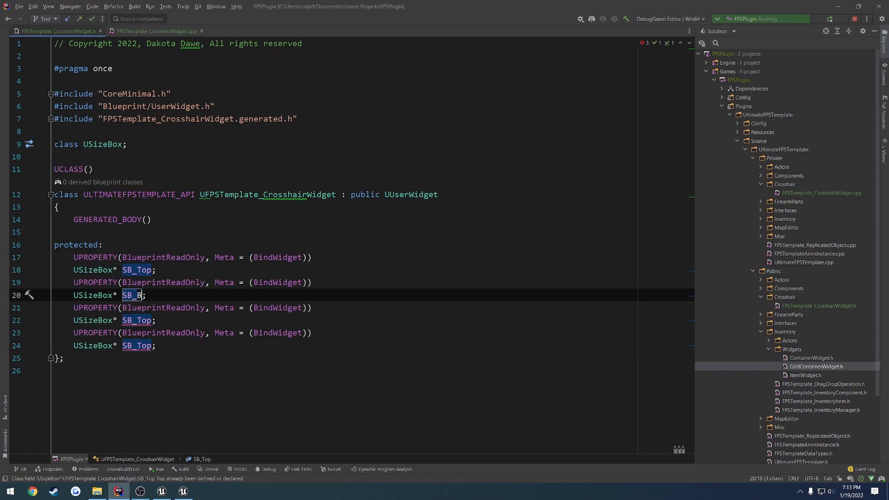
{"action": "key", "text": "Down"}
{"action": "key", "text": "Down"}
{"action": "key", "text": "Left"}
{"action": "key", "text": "BackSpace"}
{"action": "key", "text": "BackSpace"}
{"action": "key", "text": "BackSpace"}
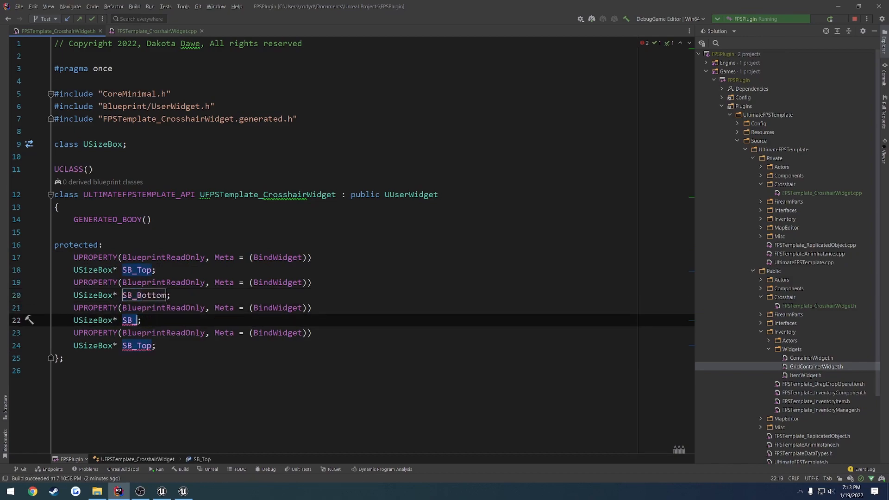
{"action": "type", "text": "Left"}
Rename the last duplicated SB_Top size box declaration to SB_Right
{"action": "key", "text": "Down"}
{"action": "key", "text": "Down"}
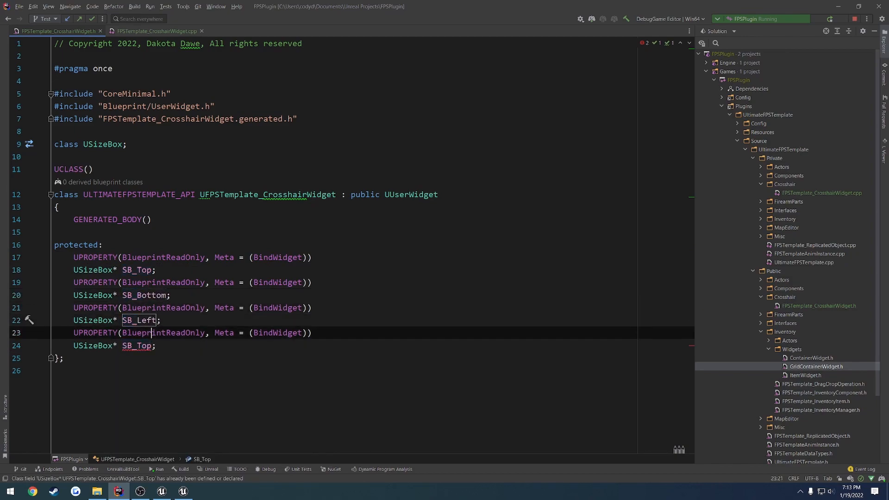
{"action": "key", "text": "Left"}
{"action": "key", "text": "BackSpace"}
{"action": "key", "text": "BackSpace"}
{"action": "key", "text": "BackSpace"}
{"action": "type", "text": "Right"}
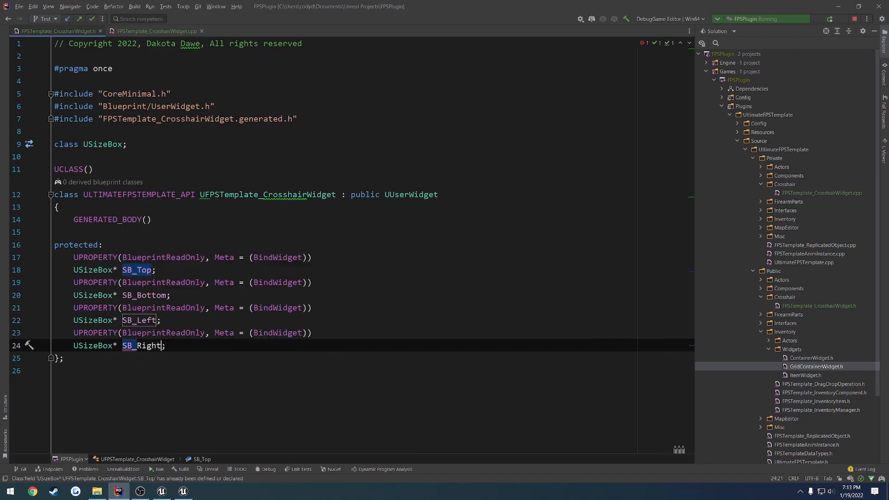
{"action": "left_click", "coordinate": [186, 332]}
{"action": "left_click", "coordinate": [190, 346]}
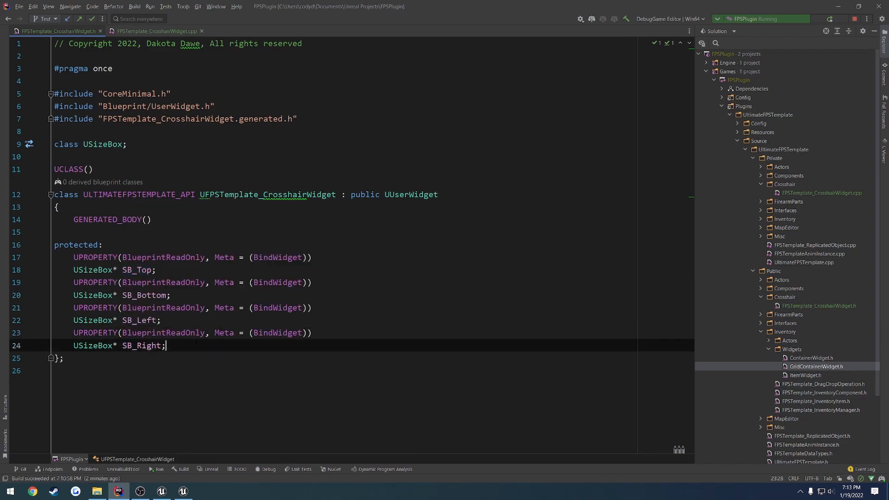
Add UPROPERTY(EditAnywhere, Category = "FPSTemplateCrosshair") below the SB_Right declaration, separated by a blank line
{"action": "key", "text": "Return"}
{"action": "key", "text": "Return"}
{"action": "scroll", "coordinate": [351, 244], "scroll_direction": "down", "scroll_amount": 1}
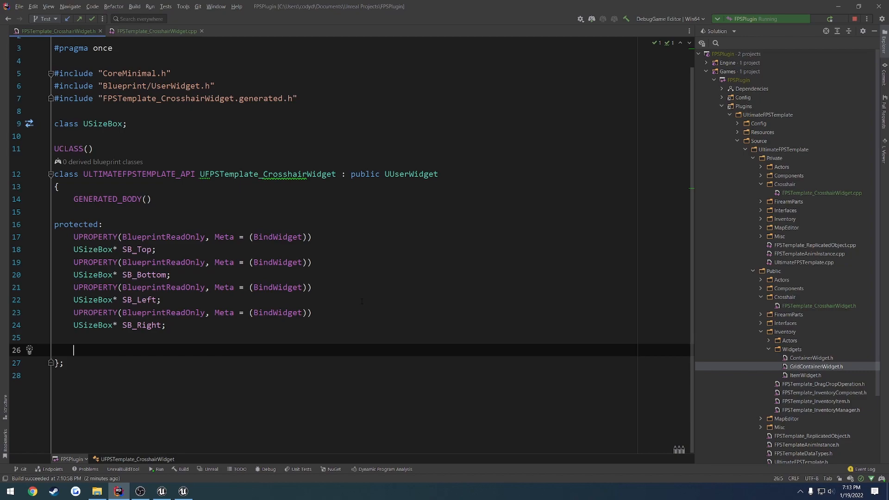
{"action": "type", "text": "UPROPERTY"}
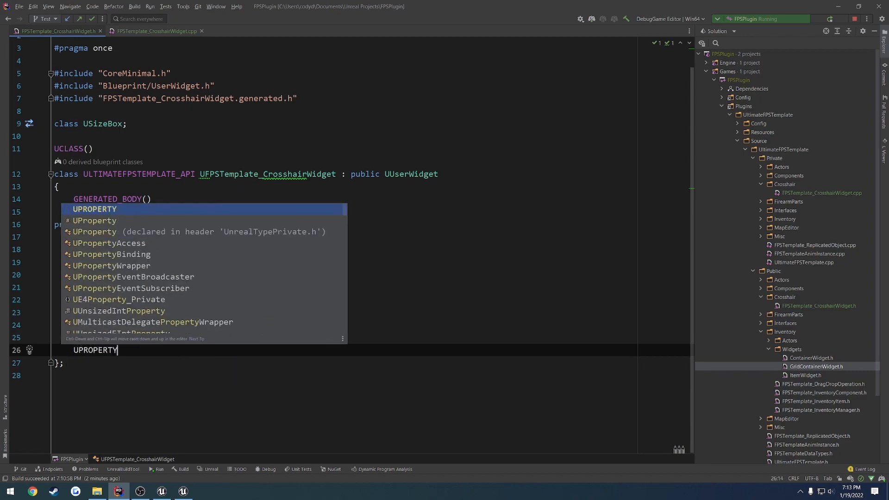
{"action": "key", "text": "Return"}
{"action": "type", "text": "EditAnywhere,"}
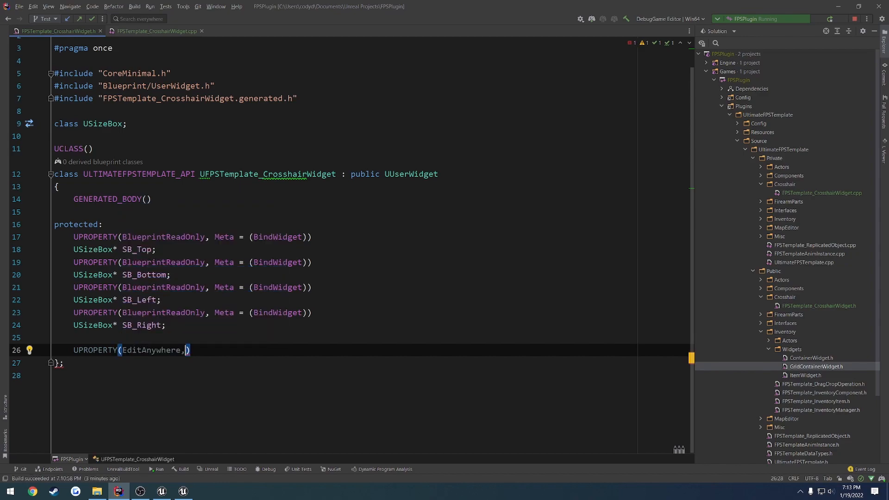
{"action": "type", "text": " Cat"}
{"action": "key", "text": "Return"}
{"action": "type", "text": "= \"FPSTemplate"}
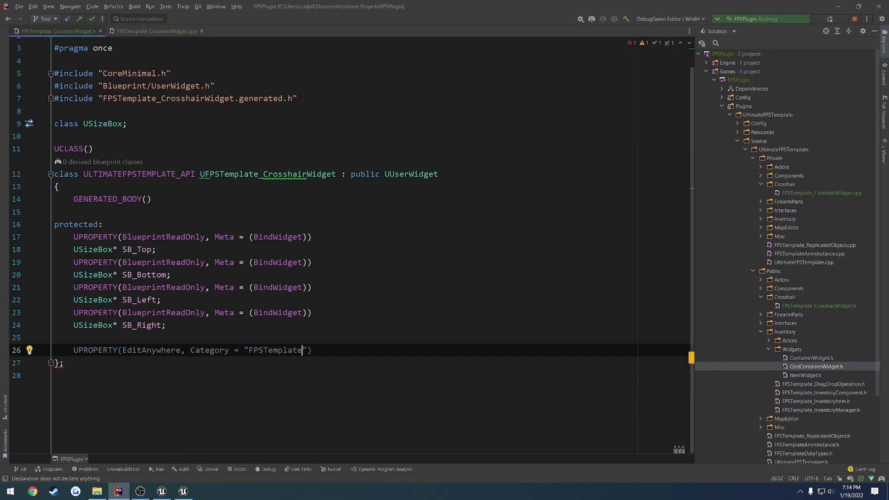
{"action": "type", "text": "Crosshair"}
{"action": "key", "text": "End"}
Declare the member float TestVelocity; on the line below the FPSTemplateCrosshair UPROPERTY
{"action": "key", "text": "Return"}
{"action": "type", "text": "float "}
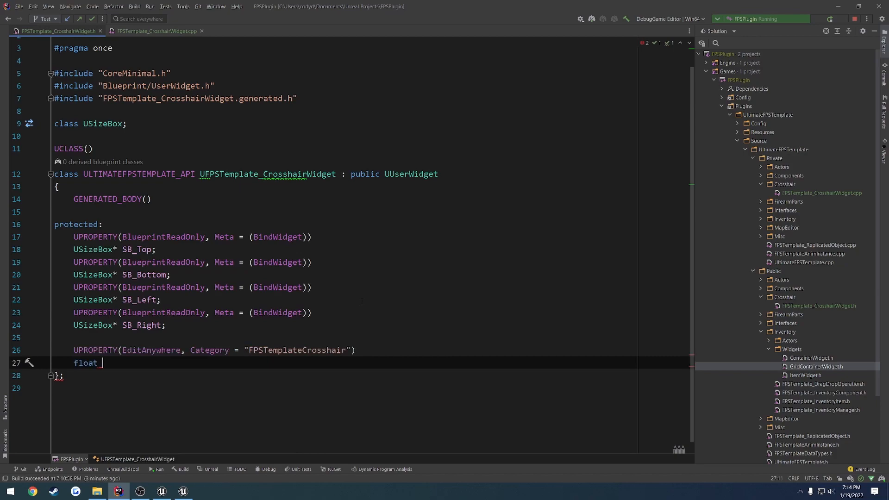
{"action": "type", "text": "TestVelocity;"}
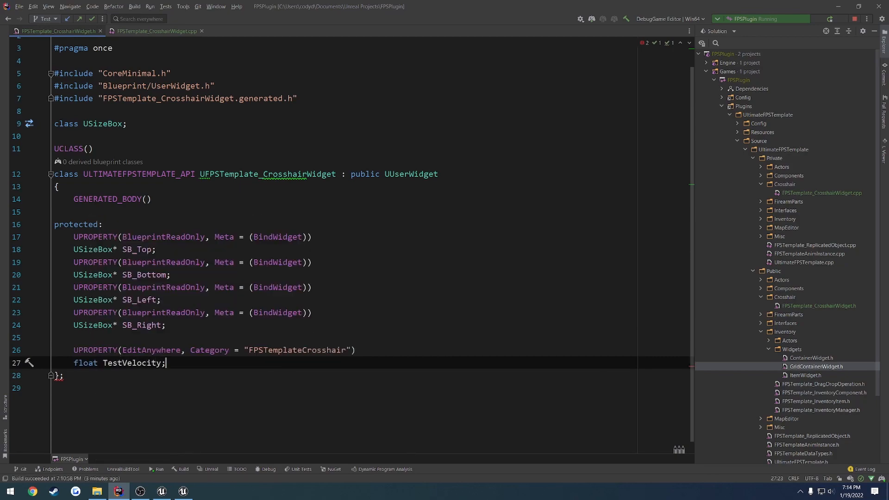
Duplicate the TestVelocity declaration together with its UPROPERTY line directly below it
{"action": "double_click", "coordinate": [139, 363]}
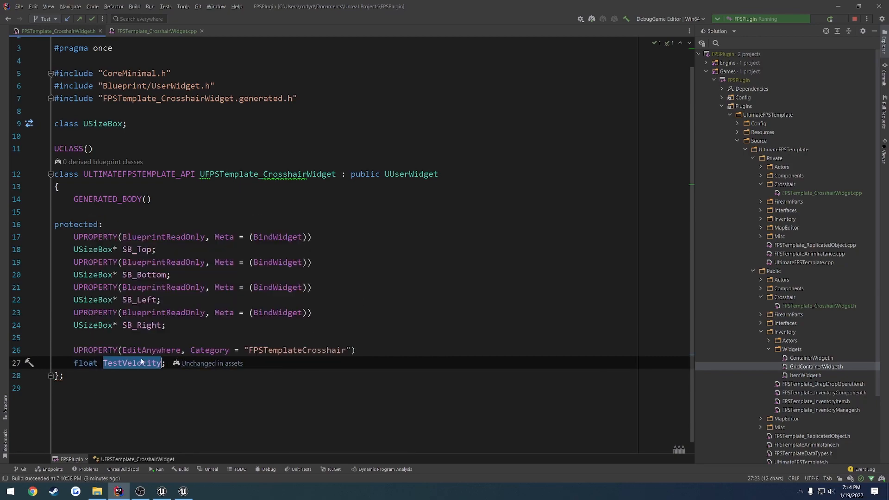
{"action": "key", "text": "ctrl+w"}
{"action": "key", "text": "ctrl+w"}
{"action": "key", "text": "ctrl+c"}
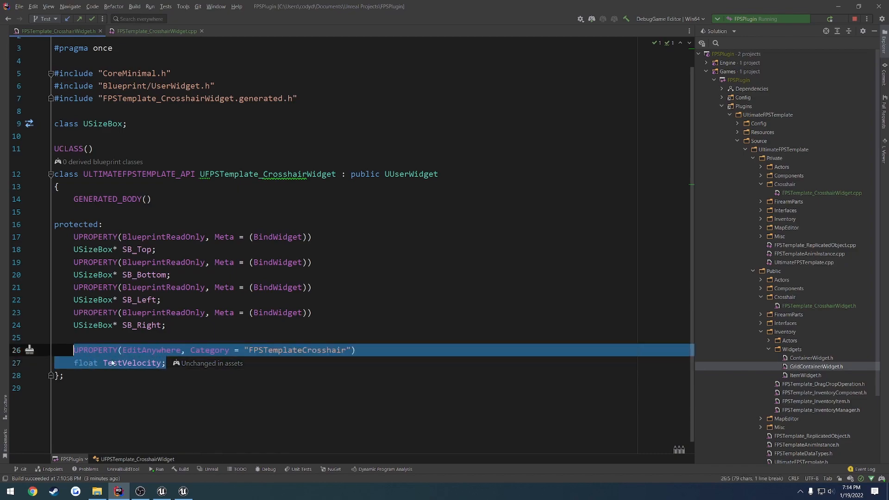
{"action": "key", "text": "Right"}
{"action": "key", "text": "Return"}
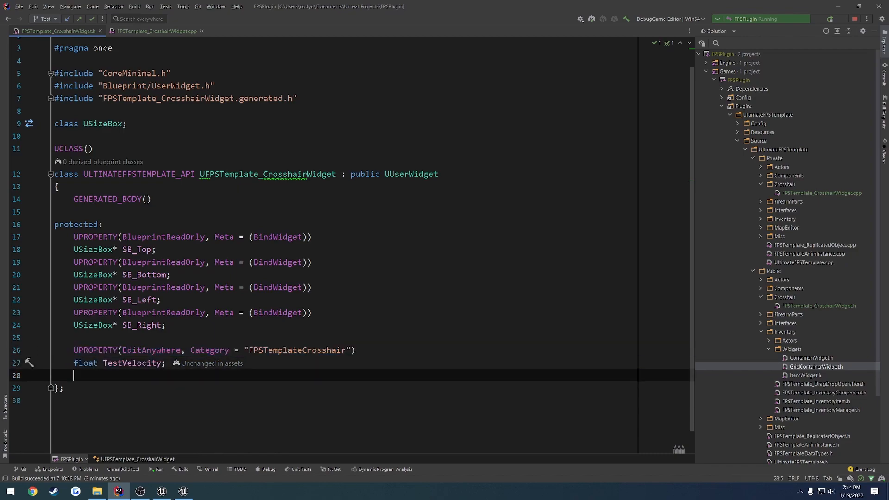
{"action": "key", "text": "ctrl+v"}
Rename the duplicated TestVelocity float to MaxVelocity
{"action": "double_click", "coordinate": [136, 388]}
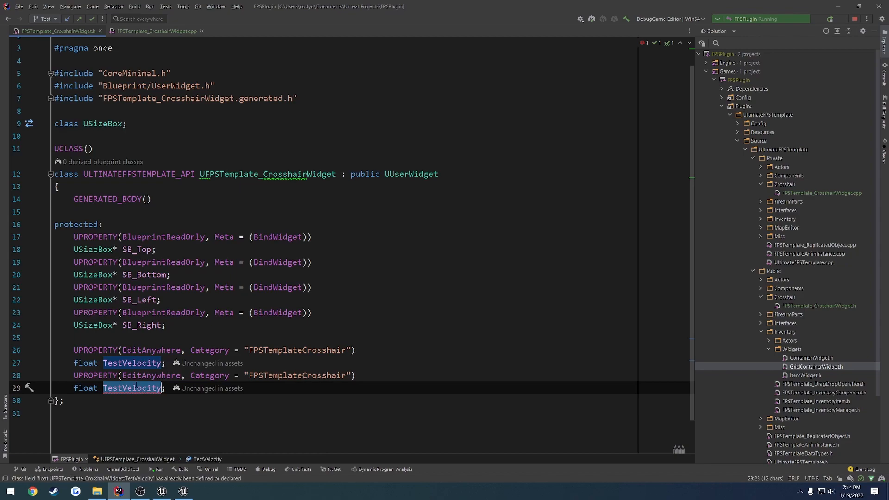
{"action": "type", "text": "MaxV"}
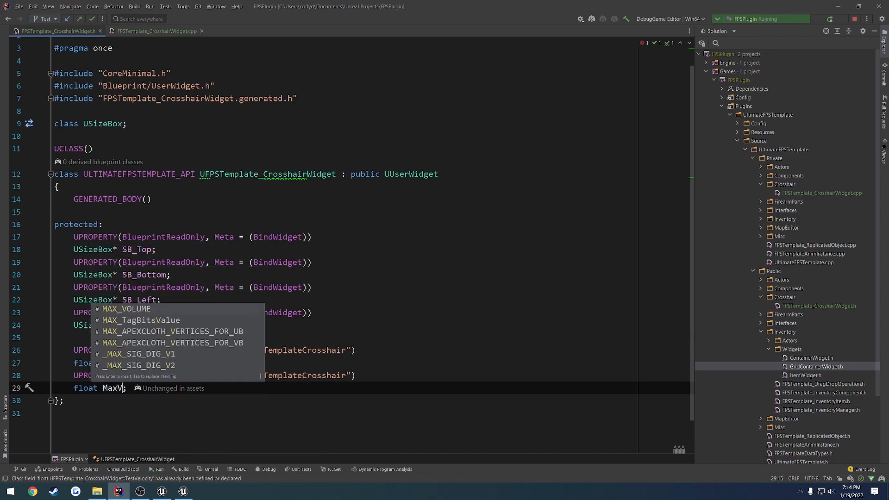
{"action": "type", "text": "elocity"}
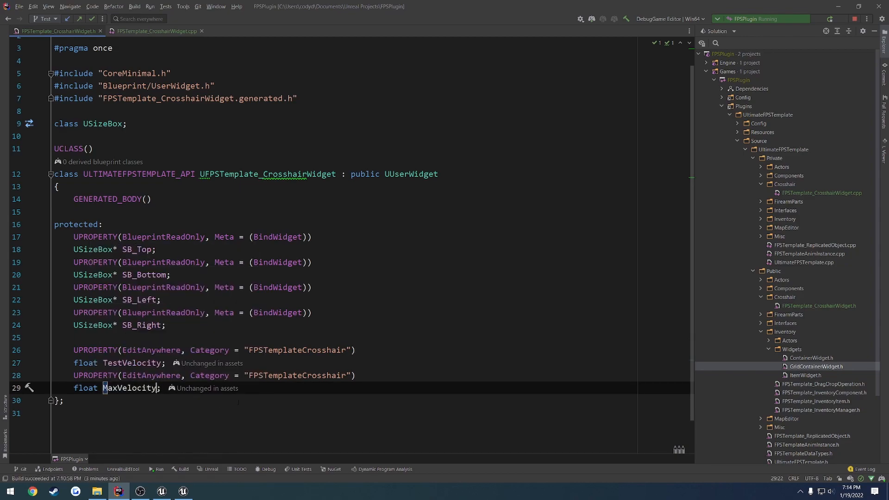
{"action": "key", "text": "End"}
Paste another copy of the copied float property below MaxVelocity and rename its variable to MaxOffset
{"action": "scroll", "coordinate": [278, 370], "scroll_direction": "down", "scroll_amount": 1}
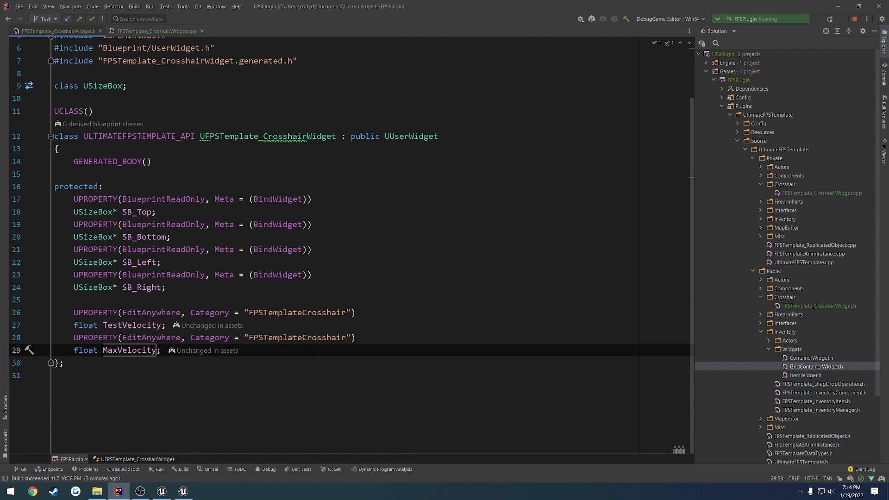
{"action": "key", "text": "Return"}
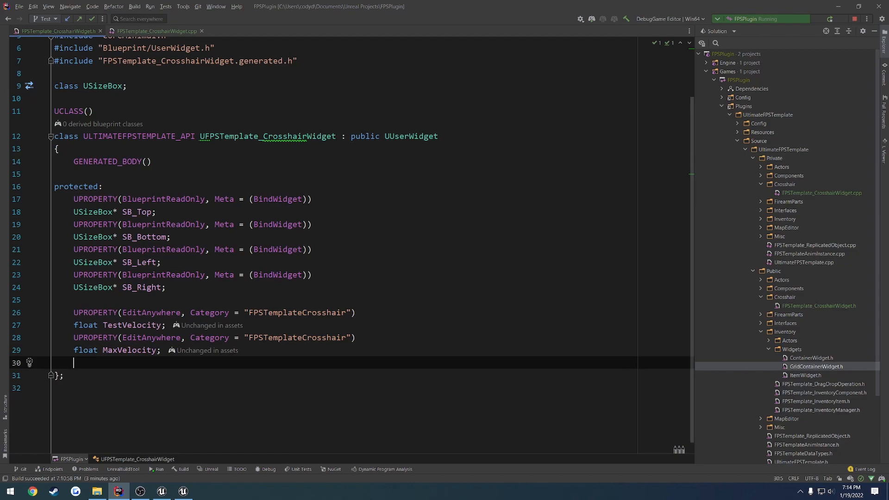
{"action": "key", "text": "ctrl+v"}
{"action": "key", "text": "ctrl+w"}
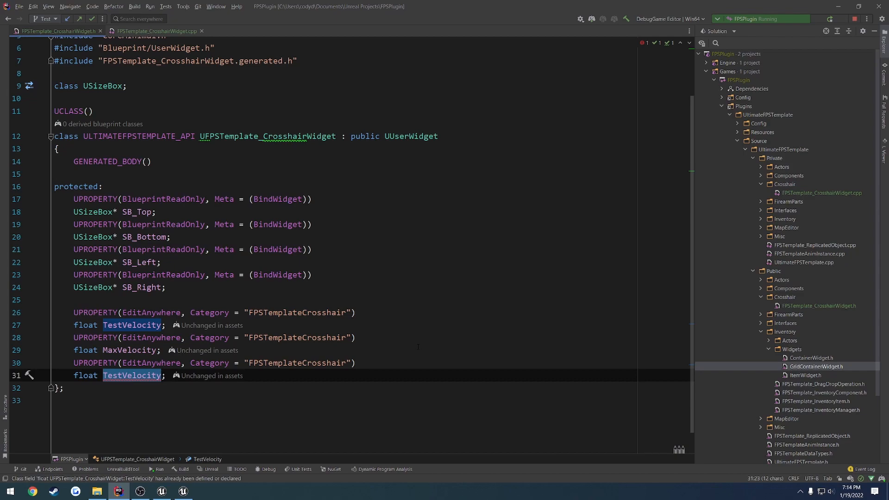
{"action": "type", "text": "MaxOffset;"}
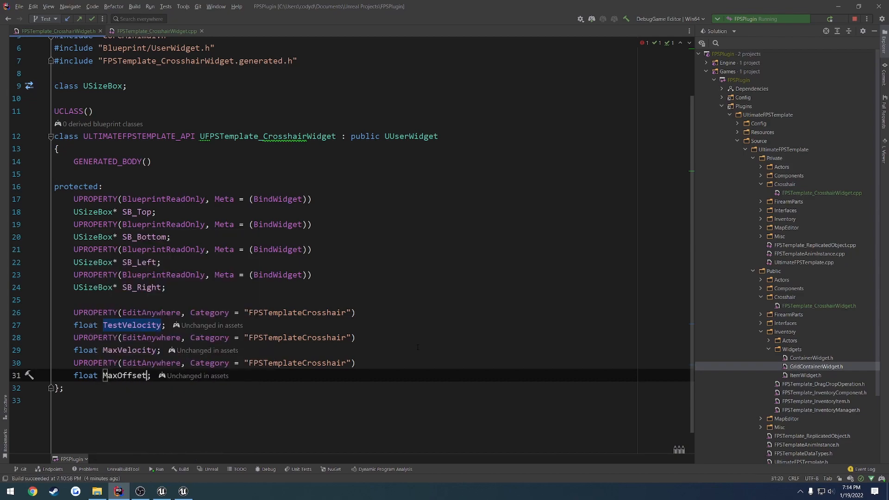
{"action": "left_click", "coordinate": [418, 347]}
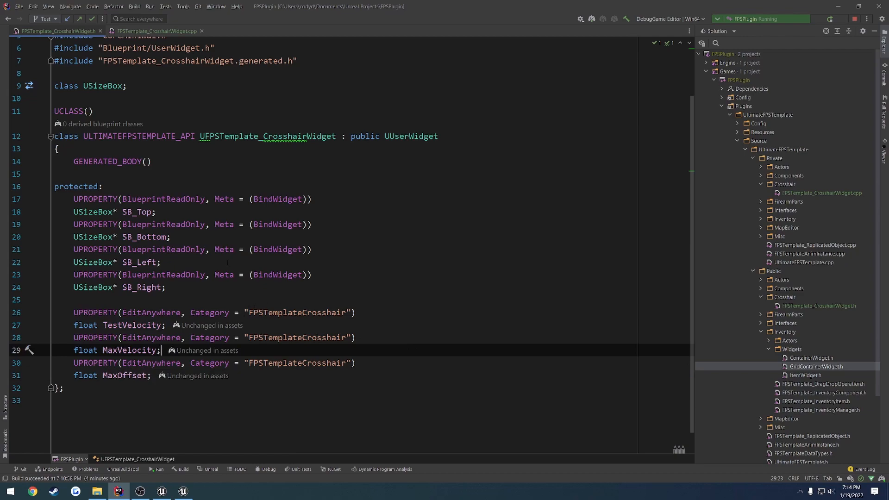
Start a new UPROPERTY with the BlueprintReadOnly specifier below MaxOffset, separated by a blank line
{"action": "left_click", "coordinate": [338, 374]}
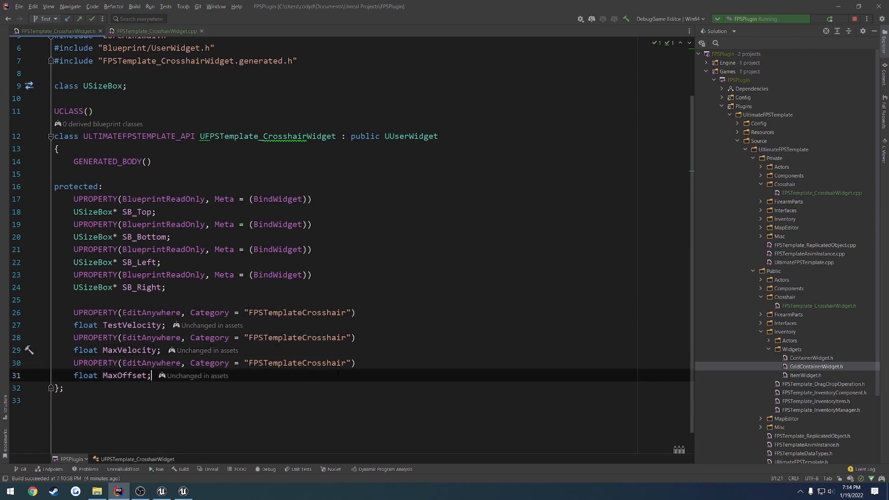
{"action": "key", "text": "Return"}
{"action": "key", "text": "Return"}
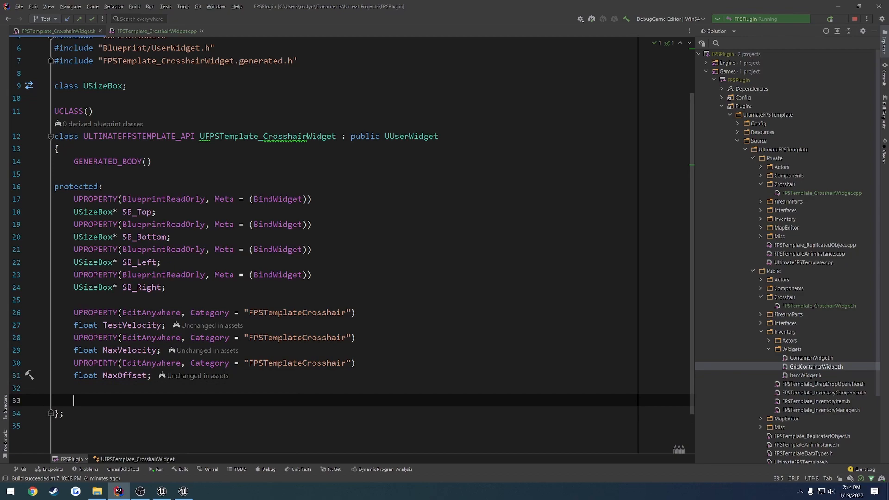
{"action": "scroll", "coordinate": [371, 361], "scroll_direction": "down", "scroll_amount": 1}
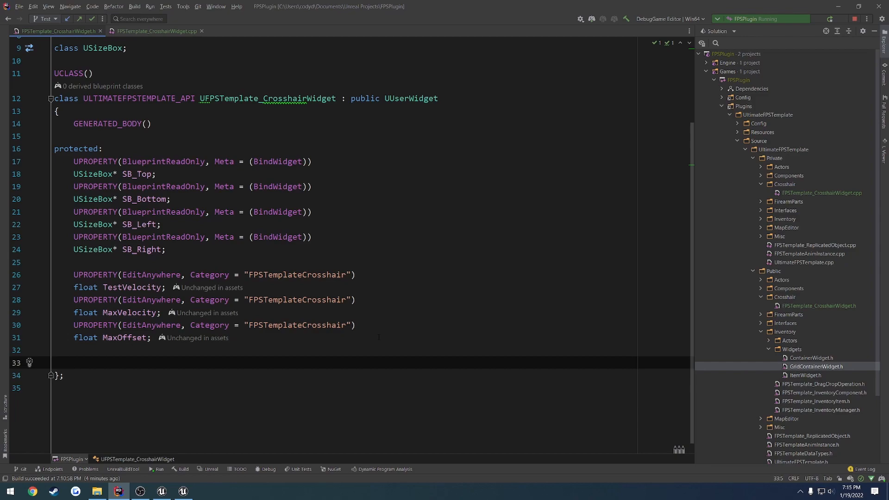
{"action": "type", "text": "UPR"}
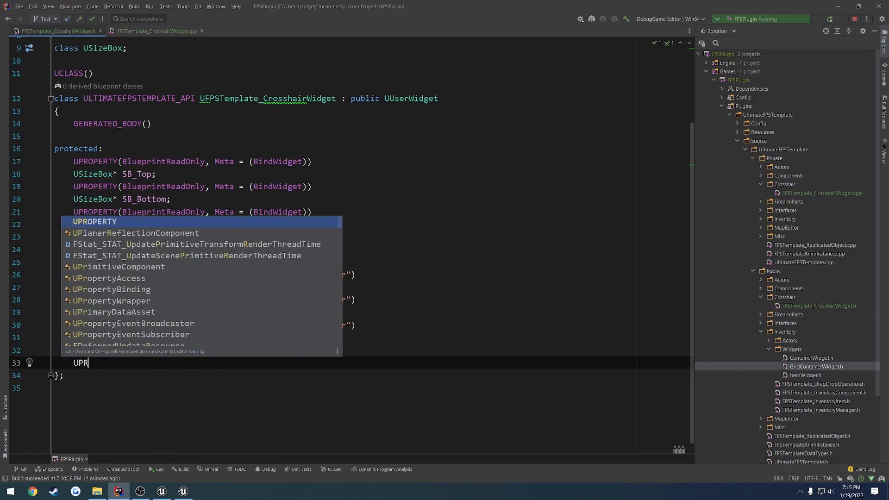
{"action": "type", "text": "OPERTY"}
{"action": "key", "text": "Return"}
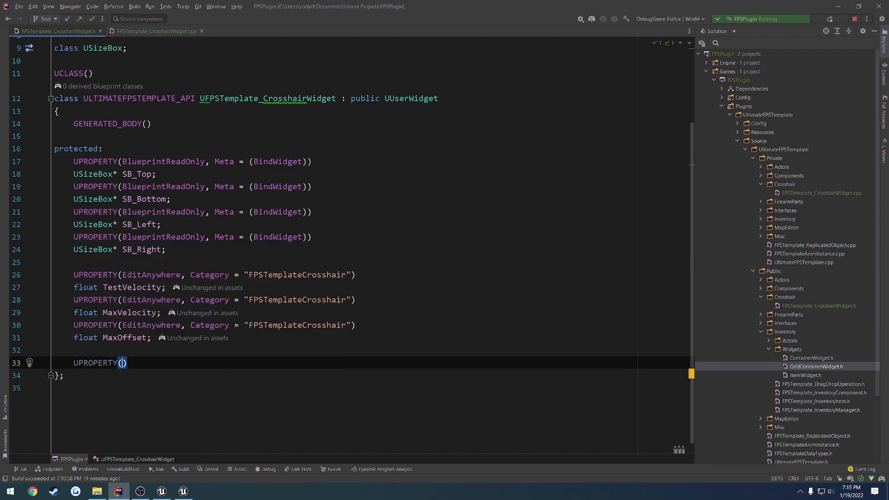
{"action": "type", "text": "BlueprintRe"}
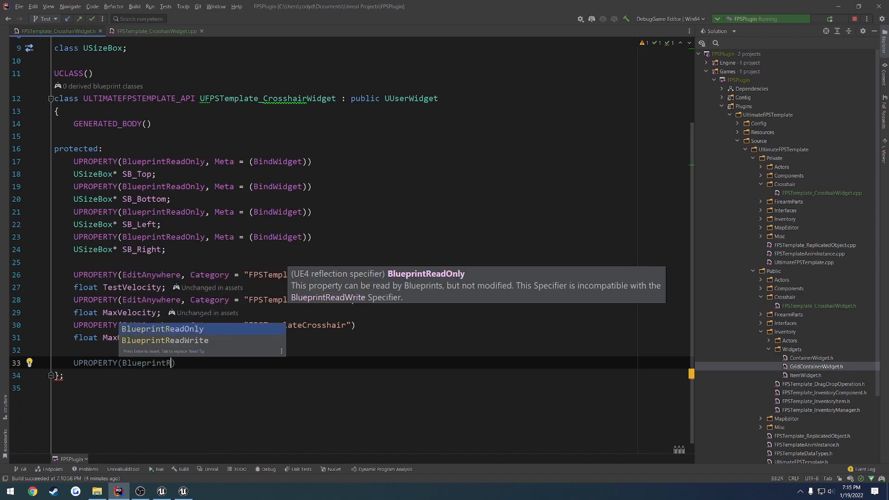
{"action": "key", "text": "Return"}
{"action": "type", "text": ", "}
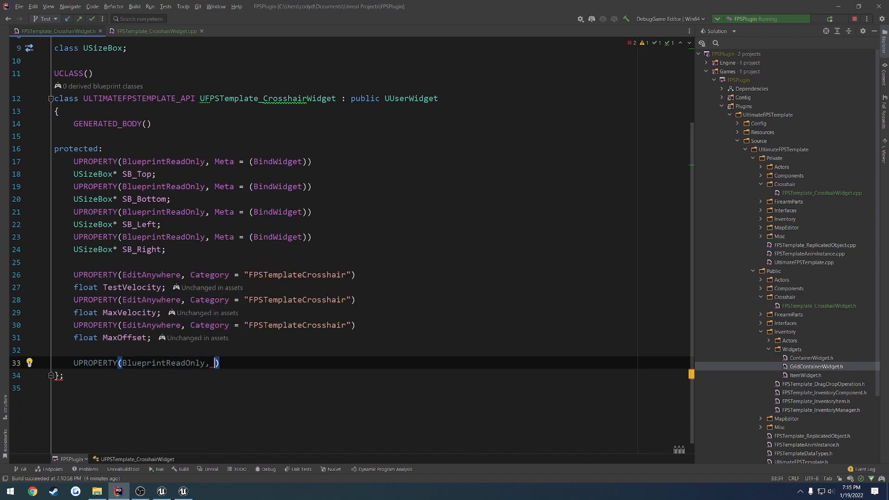
Add Meta = (ExposeOnSpawn) as the second specifier of the new BlueprintReadOnly UPROPERTY
{"action": "type", "text": "Meta"}
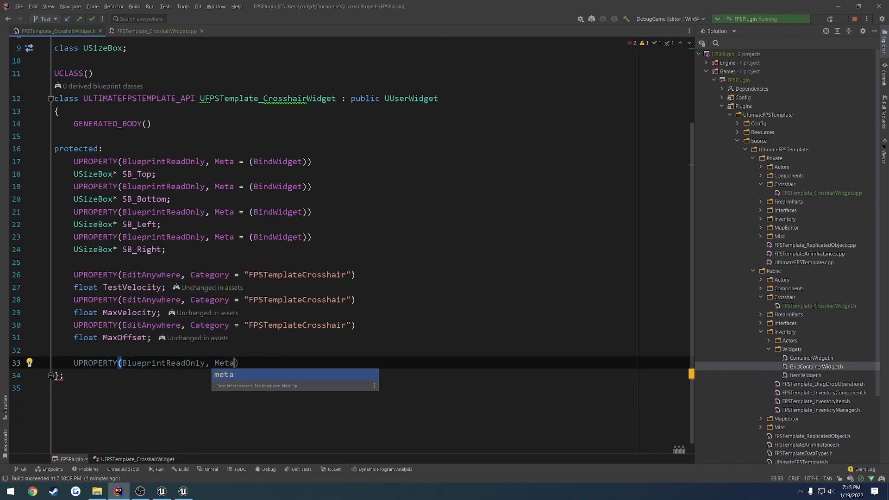
{"action": "key", "text": "Return"}
{"action": "type", "text": "(\"E"}
{"action": "key", "text": "BackSpace"}
{"action": "key", "text": "BackSpace"}
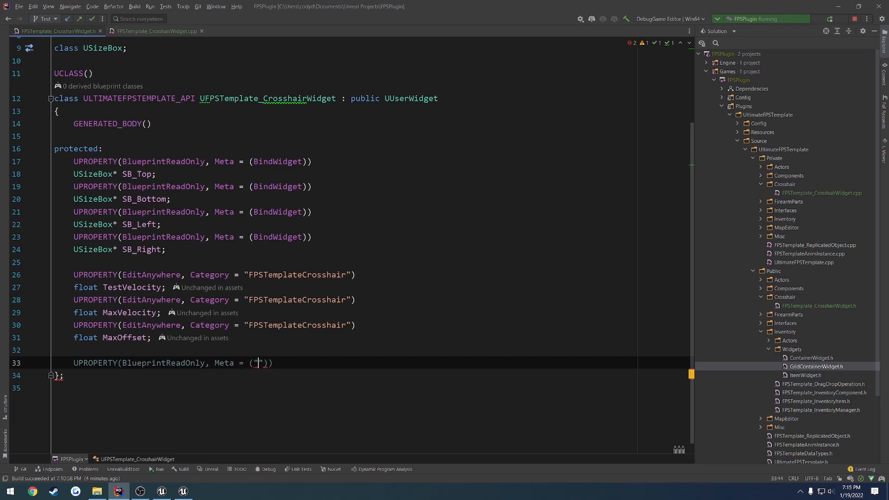
{"action": "type", "text": "ExposeOnSpawn"}
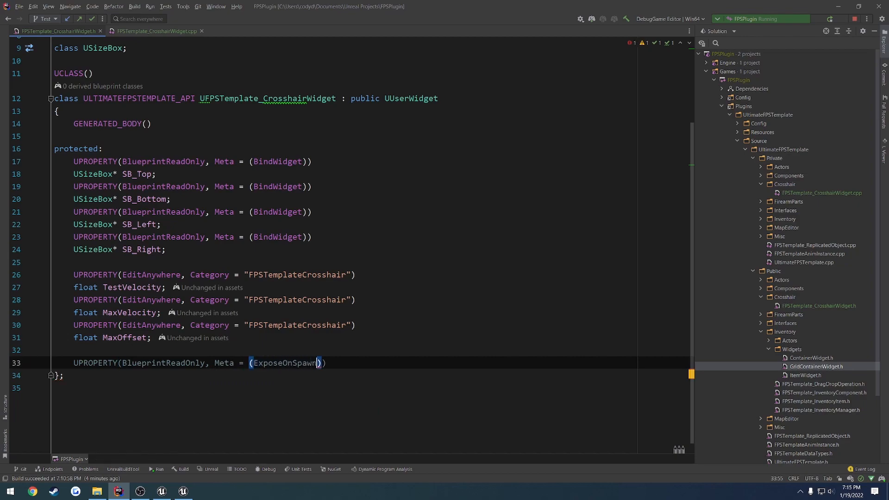
{"action": "key", "text": "End"}
Declare the member APawn* OwningPawn; on the line below the ExposeOnSpawn UPROPERTY
{"action": "key", "text": "Return"}
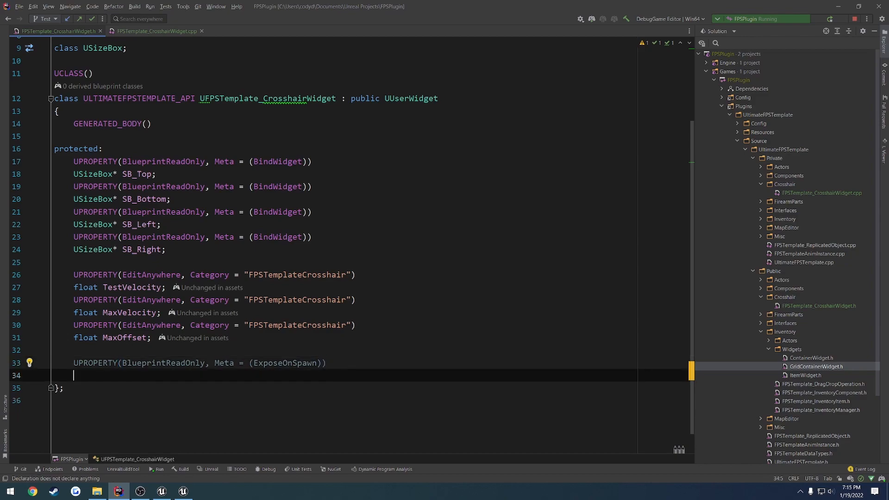
{"action": "type", "text": "APawn* O"}
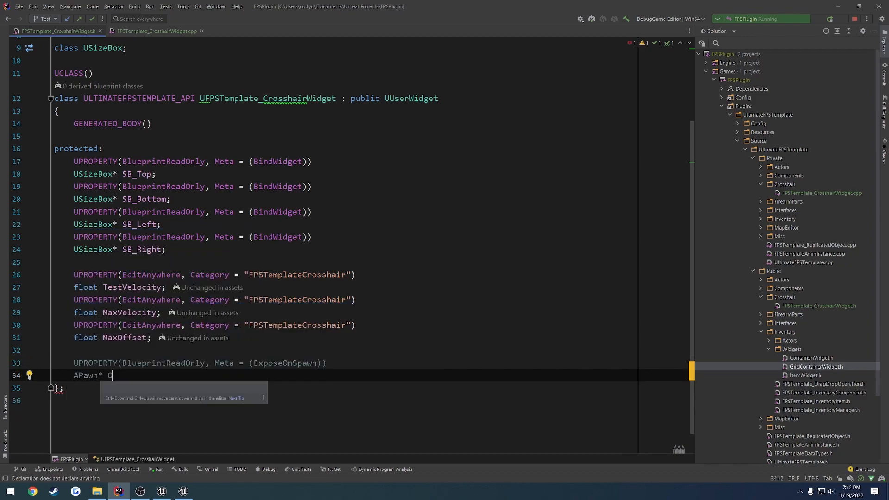
{"action": "type", "text": "wningPawn;"}
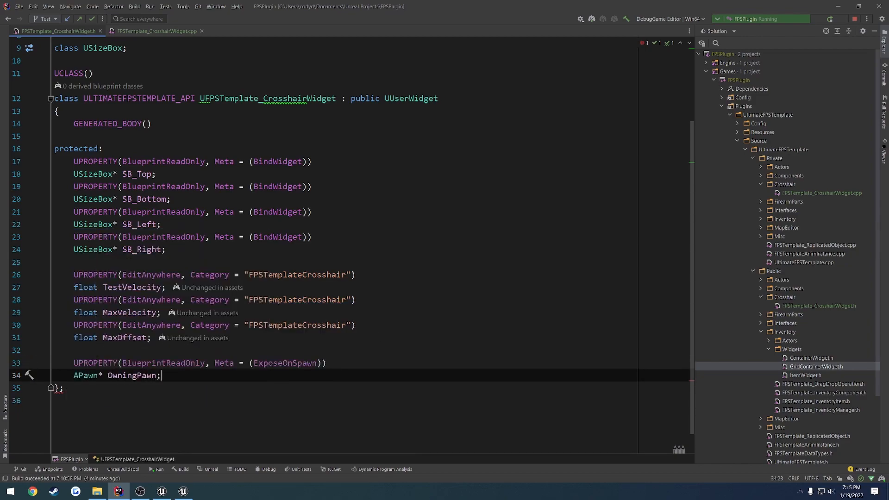
Add the forward declaration class APawn; on the line below class USizeBox
{"action": "double_click", "coordinate": [84, 375]}
{"action": "key", "text": "ctrl+c"}
{"action": "left_click", "coordinate": [117, 62]}
{"action": "type", "text": "class"}
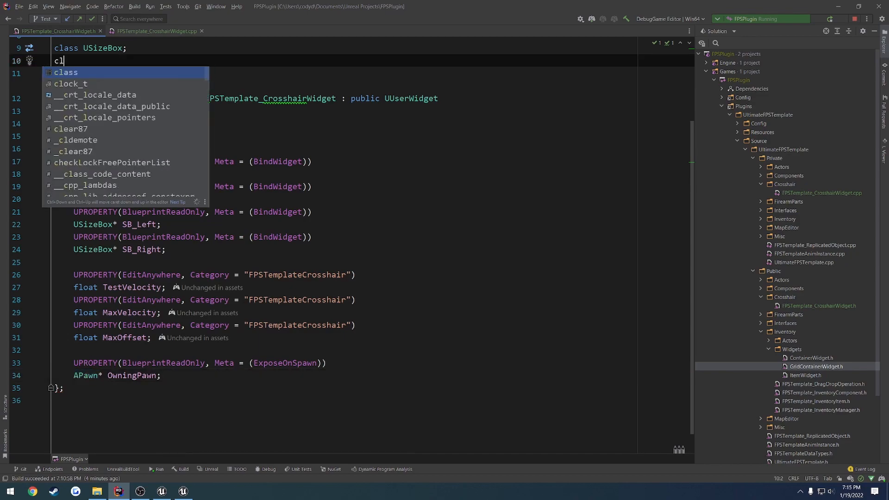
{"action": "key", "text": "ctrl+v"}
{"action": "type", "text": ";"}
{"action": "key", "text": "Return"}
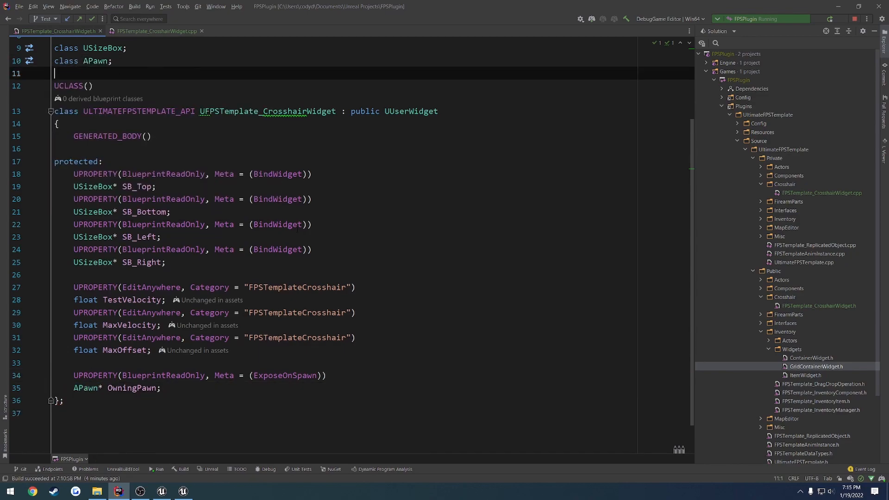
{"action": "double_click", "coordinate": [132, 388]}
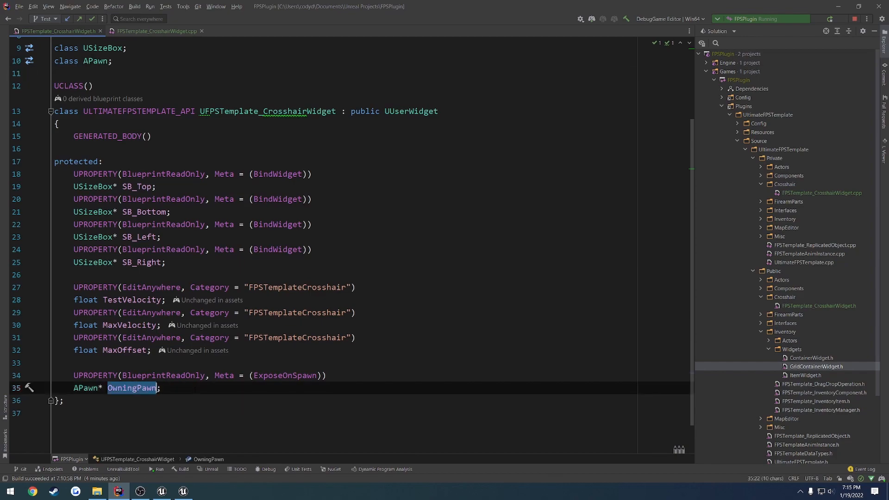
{"action": "left_click", "coordinate": [140, 350]}
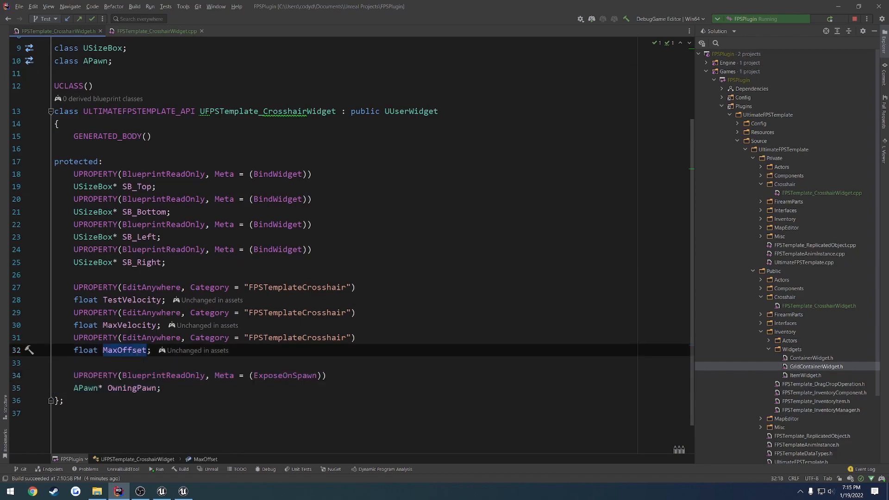
{"action": "left_click", "coordinate": [151, 363]}
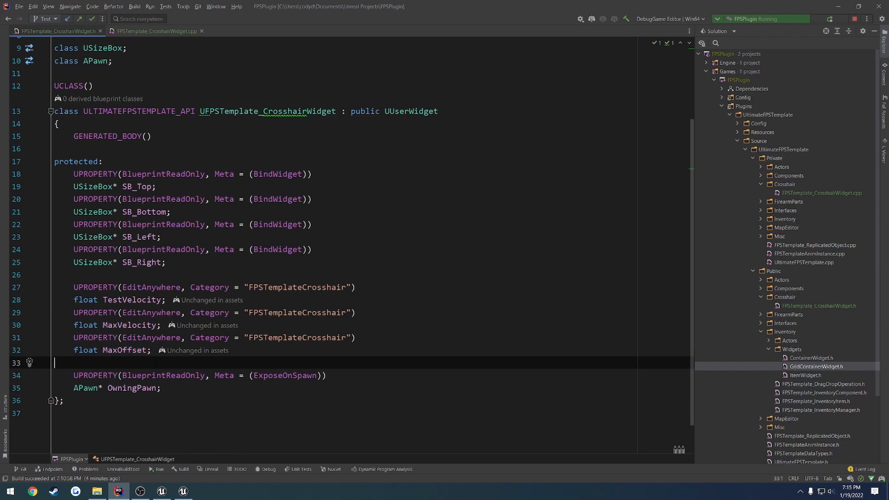
{"action": "left_click", "coordinate": [186, 387]}
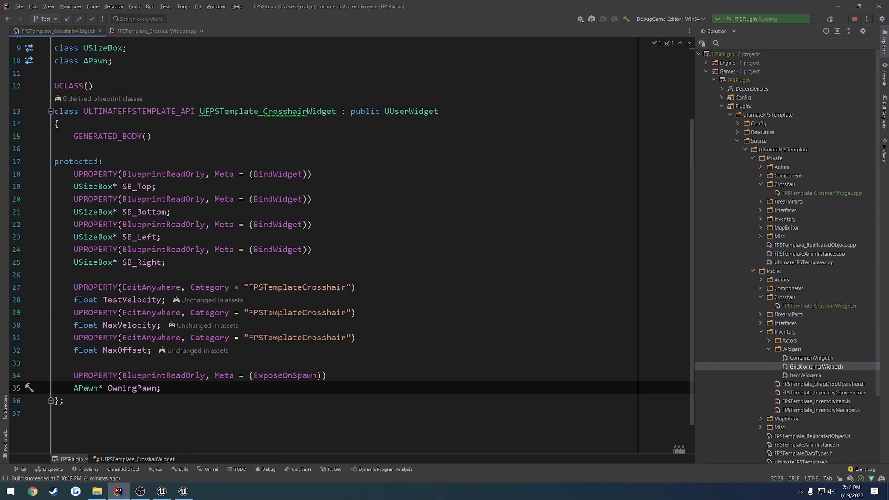
Add a public access section directly below GENERATED_BODY() in the crosshair widget class
{"action": "left_click", "coordinate": [152, 136]}
{"action": "key", "text": "Return"}
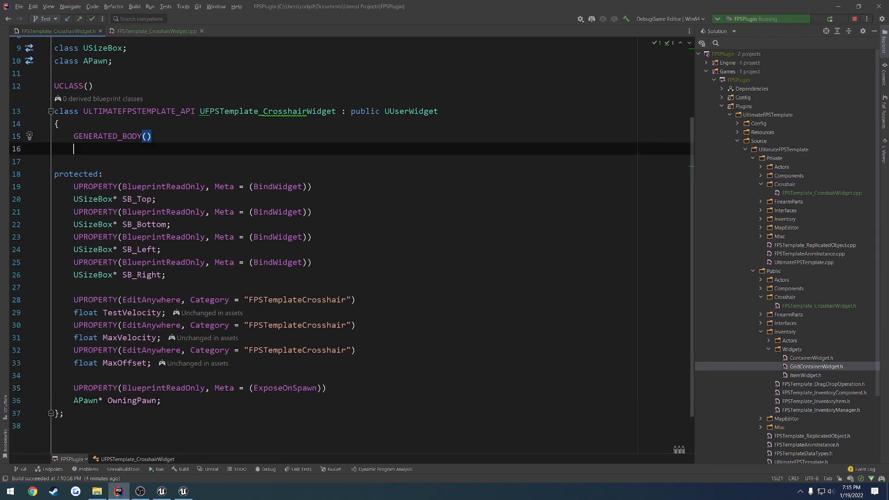
{"action": "type", "text": "publ"}
{"action": "key", "text": "Return"}
Declare the constructor UFPSTemplate_CrosshairWidget(); in the public section, followed by a blank line
{"action": "double_click", "coordinate": [243, 114]}
{"action": "key", "text": "ctrl+c"}
{"action": "key", "text": "Down"}
{"action": "key", "text": "Down"}
{"action": "key", "text": "Down"}
{"action": "key", "text": "Down"}
{"action": "key", "text": "ctrl+v"}
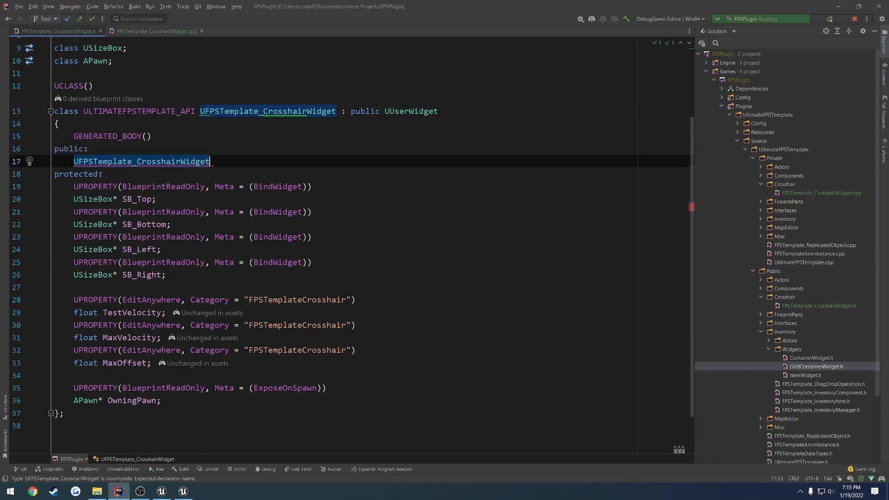
{"action": "type", "text": "();"}
{"action": "key", "text": "Return"}
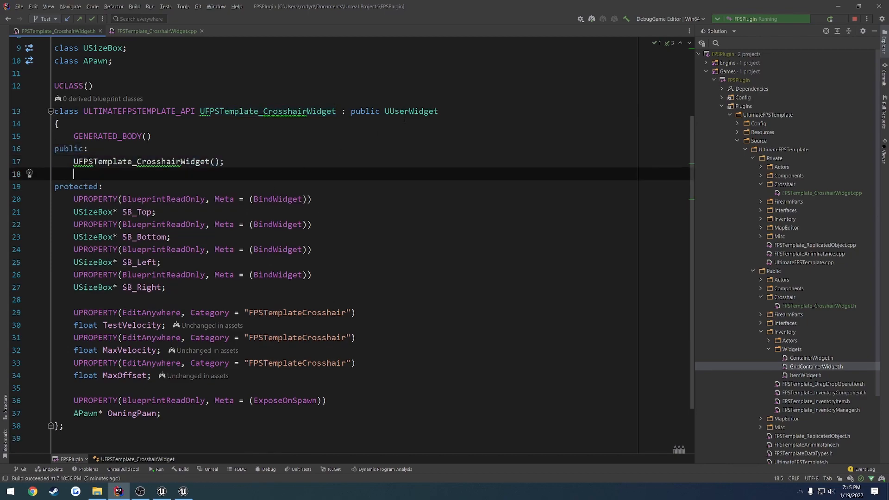
Copy the parameter const FObjectInitializer& ObjectInitializer from UUserWidget's own constructor into the crosshair widget's constructor declaration
{"action": "left_click", "coordinate": [407, 113], "text": "ctrl"}
{"action": "left_click_drag", "start_coordinate": [354, 257], "coordinate": [141, 258]}
{"action": "key", "text": "ctrl+c"}
{"action": "left_click", "coordinate": [153, 31]}
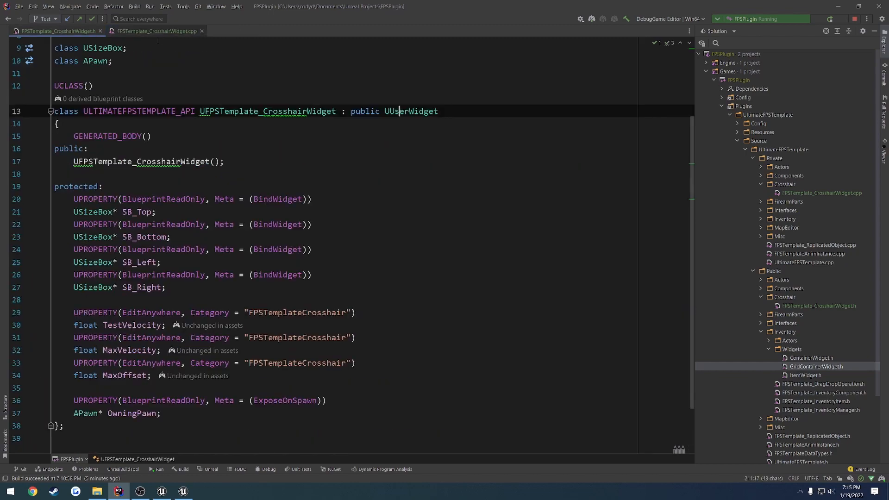
{"action": "left_click", "coordinate": [212, 161]}
{"action": "key", "text": "ctrl+v"}
Generate the definition of the UFPSTemplate_CrosshairWidget constructor in the .cpp file
{"action": "left_click", "coordinate": [182, 161]}
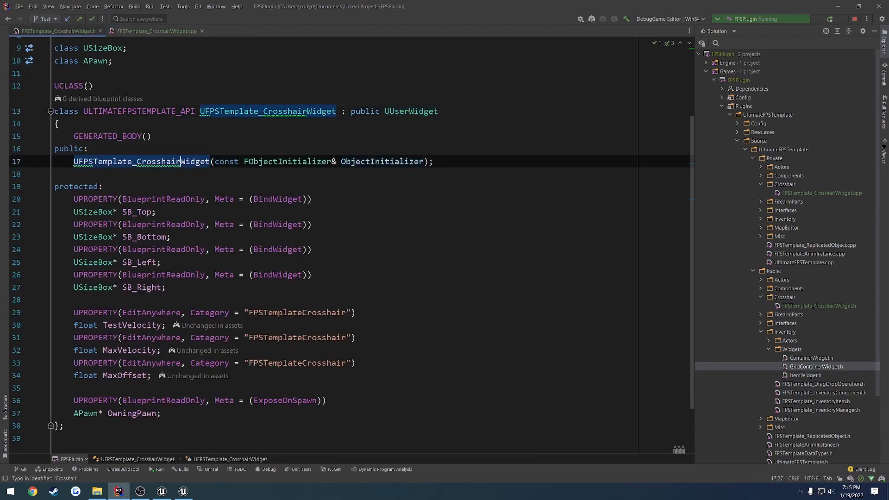
{"action": "key", "text": "alt+Return"}
{"action": "key", "text": "Down"}
{"action": "key", "text": "Down"}
{"action": "key", "text": "Down"}
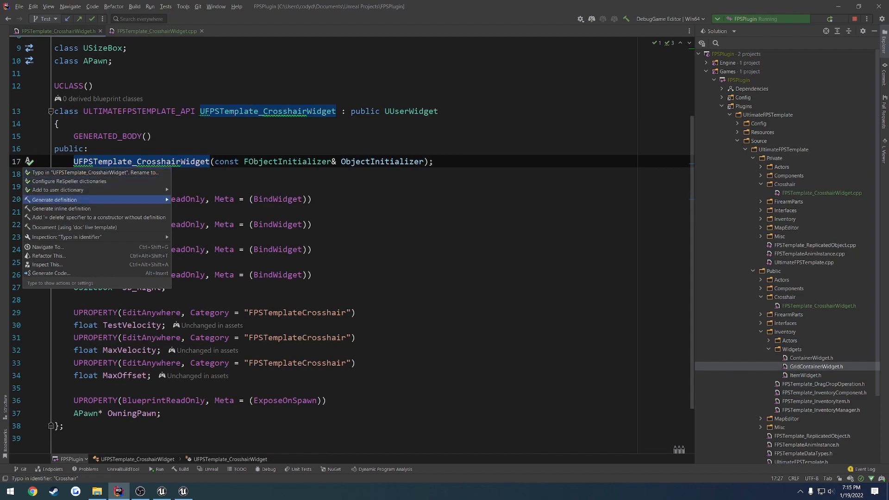
{"action": "key", "text": "Return"}
{"action": "key", "text": "Return"}
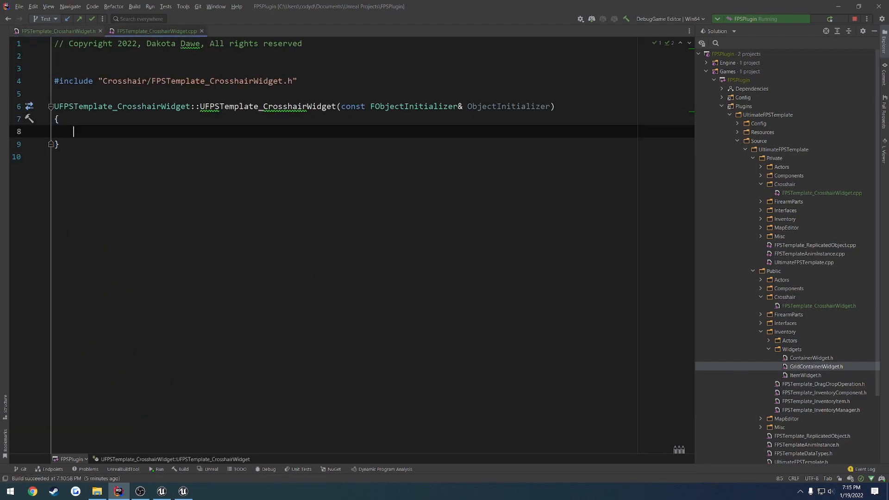
Add the initializer : Super(ObjectInitializer) on its own indented line between the constructor's signature and its body
{"action": "key", "text": "Up"}
{"action": "key", "text": "Left"}
{"action": "key", "text": "Return"}
{"action": "key", "text": "Up"}
{"action": "key", "text": "Tab"}
{"action": "type", "text": ": Super(O"}
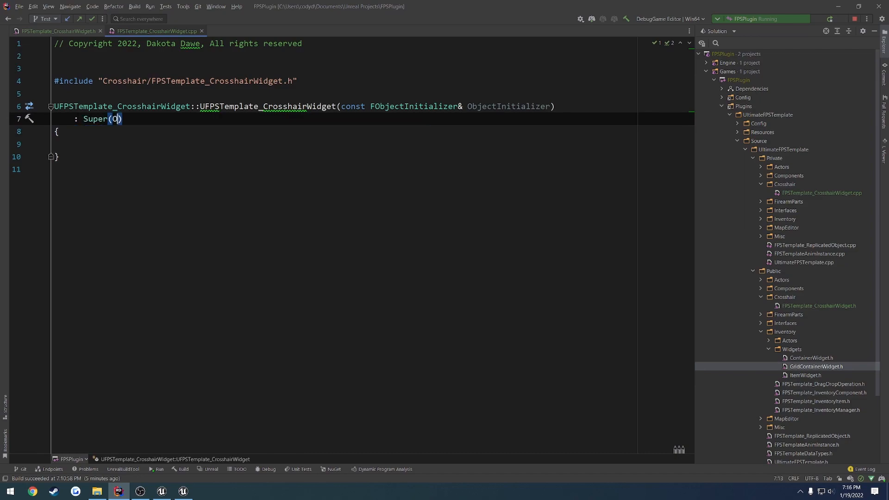
{"action": "key", "text": "Return"}
{"action": "key", "text": "Down"}
{"action": "key", "text": "Down"}
{"action": "key", "text": "Down"}
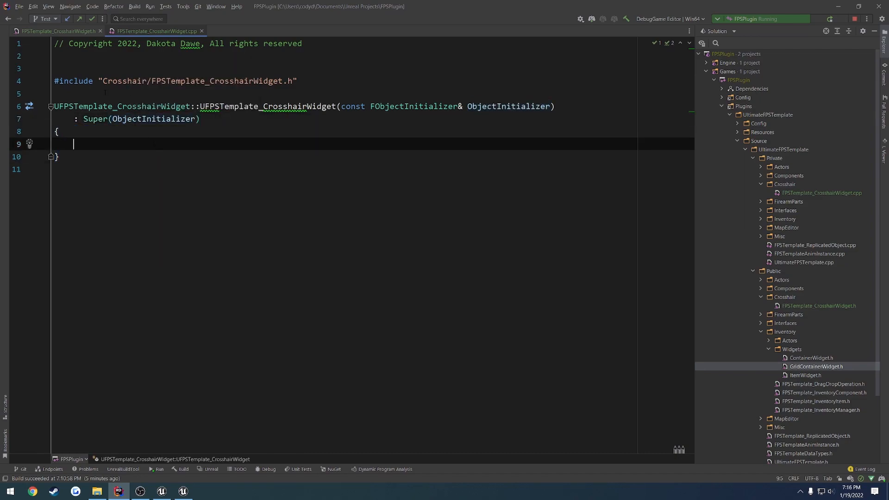
Check the float variables declared in the header and initialize TestVelocity to 0.0f in the constructor body
{"action": "left_click", "coordinate": [72, 29]}
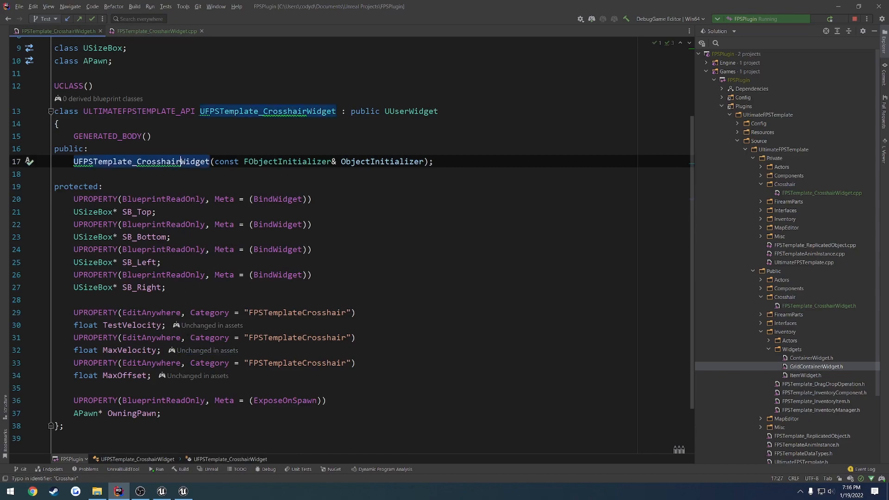
{"action": "double_click", "coordinate": [131, 325]}
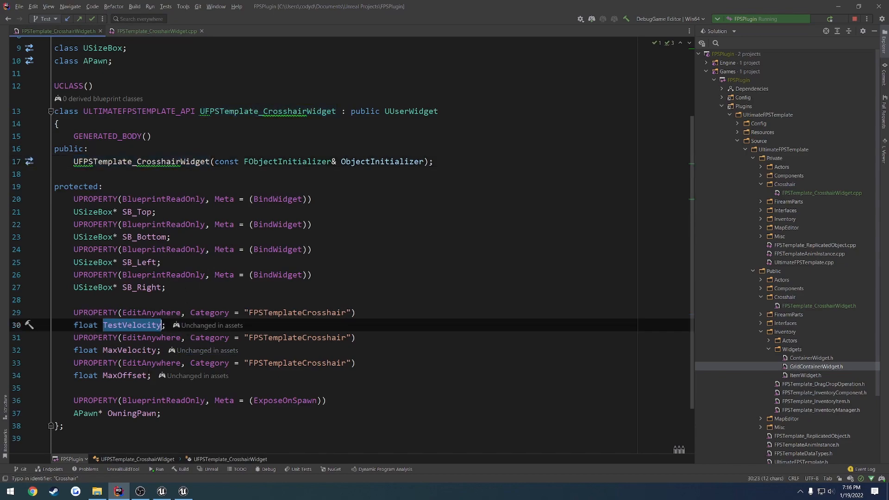
{"action": "double_click", "coordinate": [129, 349]}
{"action": "double_click", "coordinate": [125, 375]}
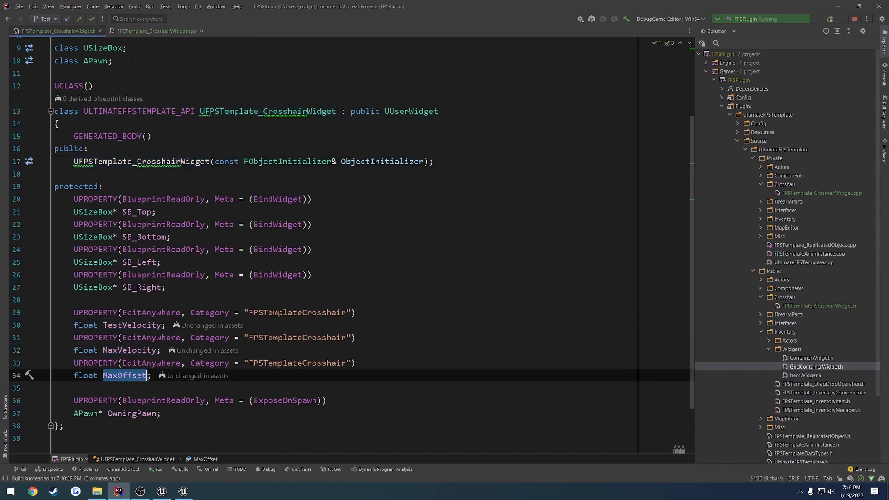
{"action": "left_click", "coordinate": [157, 31]}
{"action": "type", "text": "Test"}
{"action": "key", "text": "Return"}
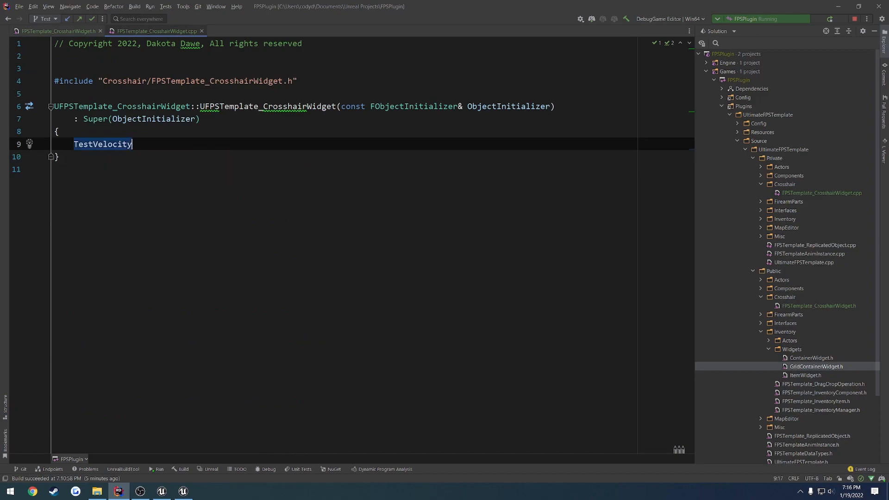
{"action": "type", "text": "= 0.0f;"}
{"action": "key", "text": "Return"}
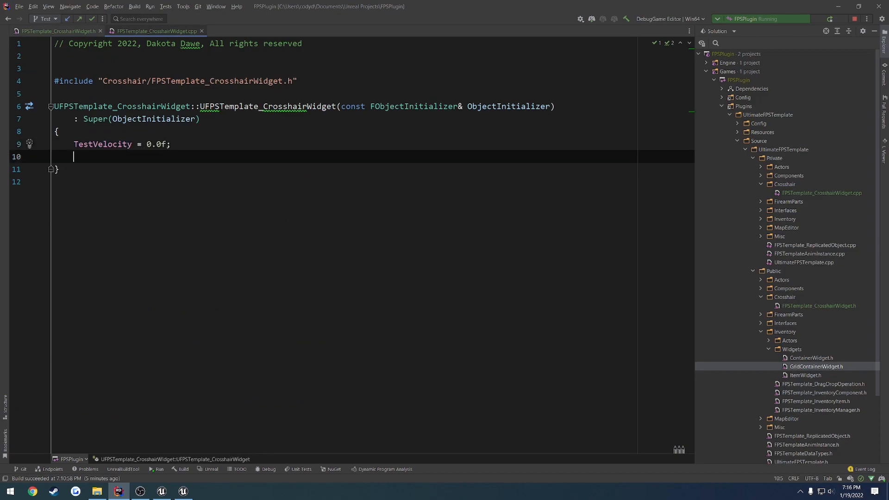
Initialize MaxVelocity to 350.0f and MaxOffset to 100.0f below TestVelocity in the constructor
{"action": "type", "text": "MaxV"}
{"action": "key", "text": "Return"}
{"action": "type", "text": "= "}
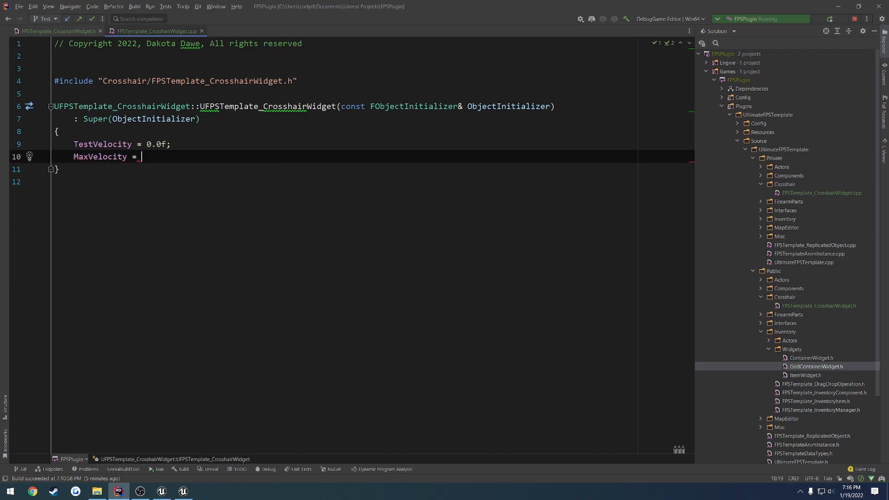
{"action": "type", "text": "350.0f;"}
{"action": "key", "text": "Return"}
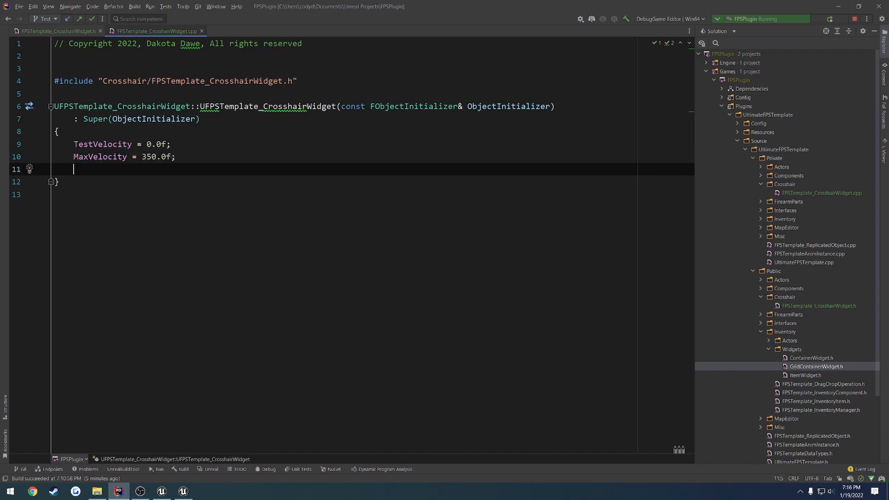
{"action": "type", "text": "Maxo"}
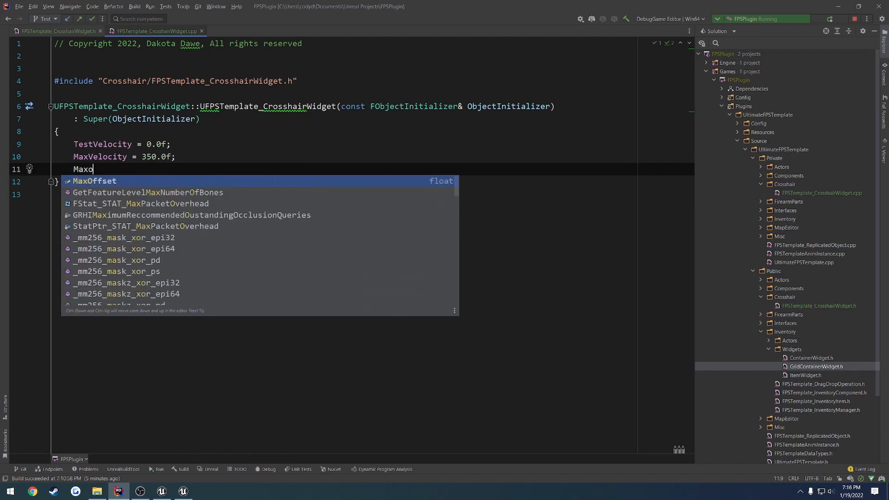
{"action": "key", "text": "Return"}
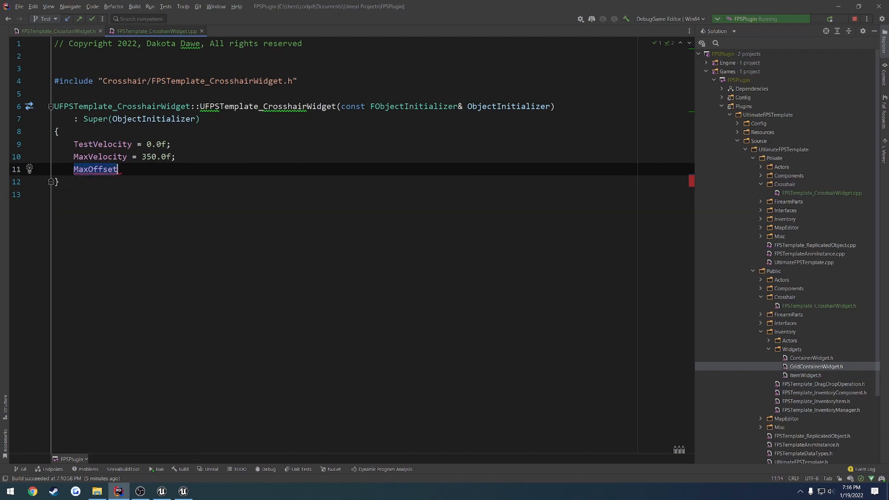
{"action": "type", "text": "= 100.0f;"}
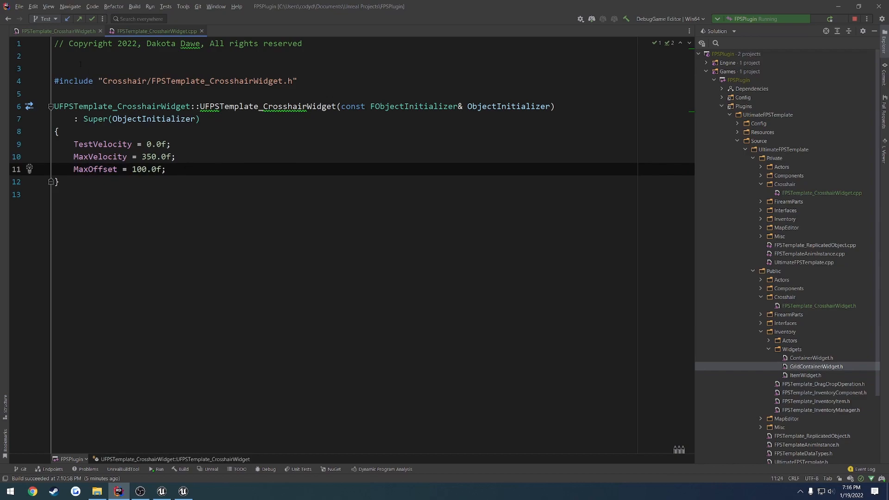
Close the open Unreal Editor and relaunch the project from Rider with the new C++ code
{"action": "left_click", "coordinate": [64, 32]}
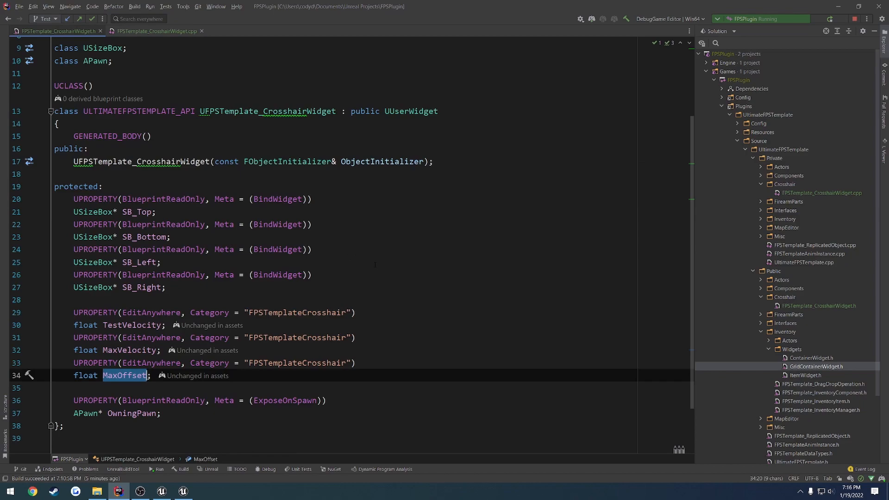
{"action": "left_click", "coordinate": [183, 491]}
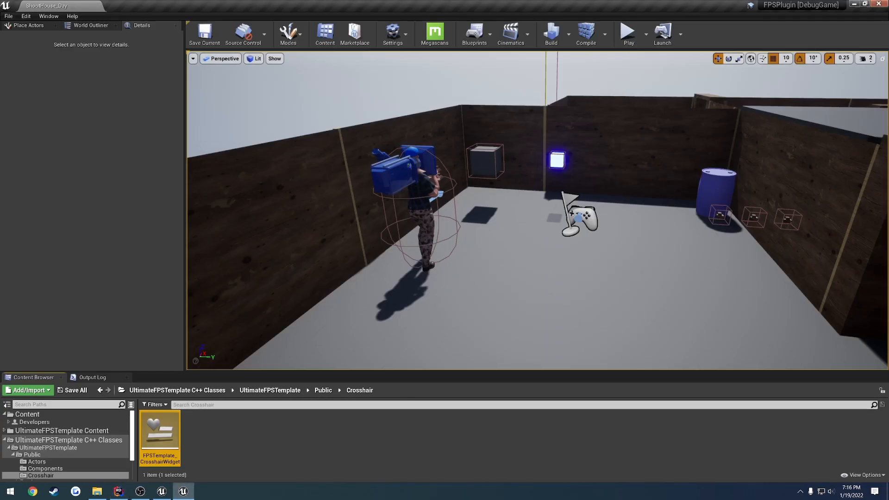
{"action": "left_click", "coordinate": [881, 3]}
{"action": "left_click", "coordinate": [827, 19]}
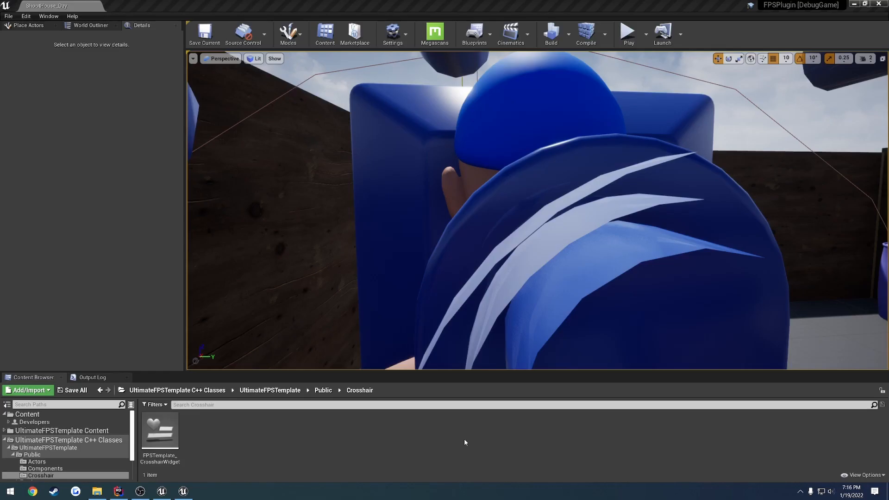
Create a Widget Blueprint named W_Crosshair in the UltimateFPSTemplate Content folder
{"action": "left_click", "coordinate": [60, 430]}
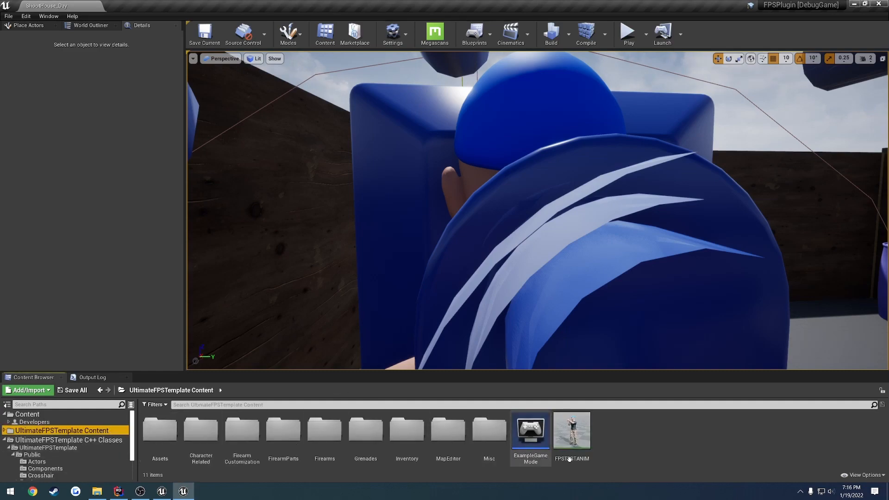
{"action": "right_click", "coordinate": [645, 438]}
{"action": "mouse_move", "coordinate": [669, 435]}
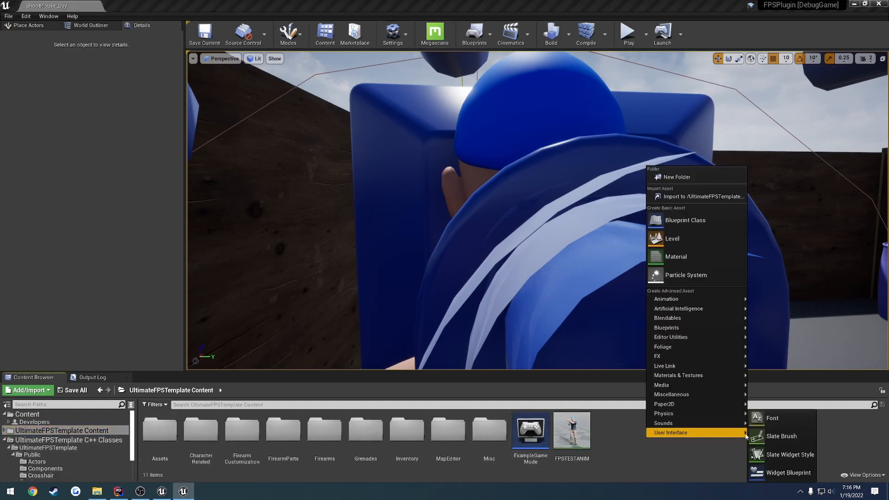
{"action": "left_click", "coordinate": [776, 471]}
{"action": "type", "text": "W"}
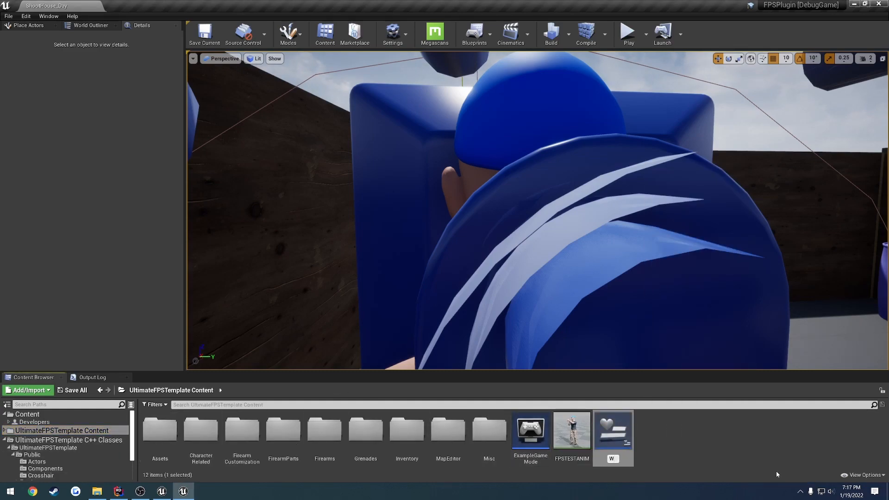
{"action": "type", "text": "_Crosshair"}
{"action": "key", "text": "Return"}
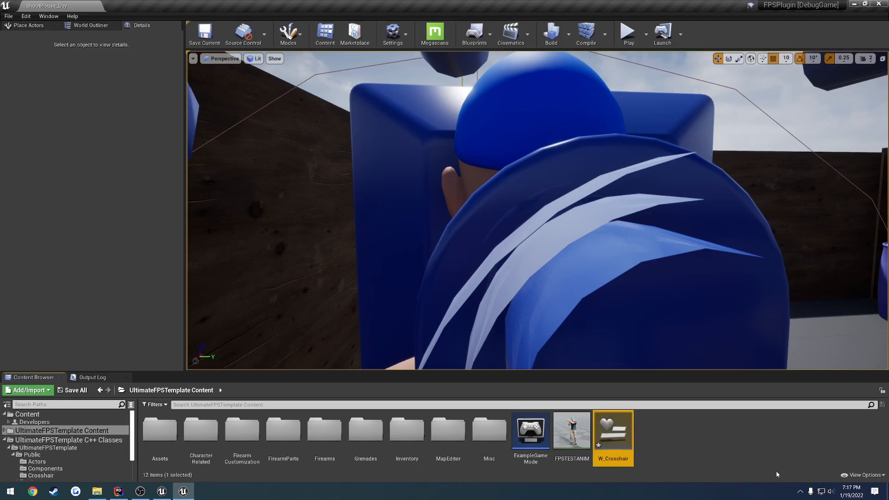
Open the W_Crosshair widget blueprint and change its parent class to FPSTemplate_CrosshairWidget
{"action": "double_click", "coordinate": [611, 430]}
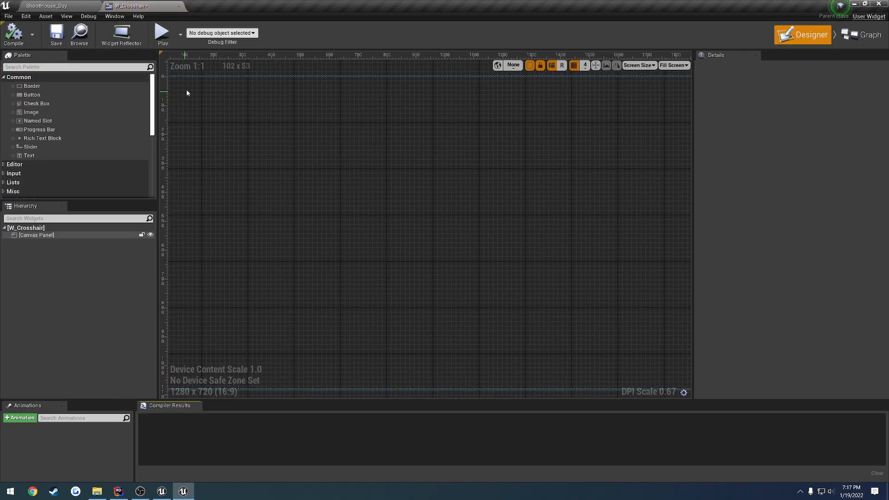
{"action": "left_click", "coordinate": [857, 37]}
{"action": "left_click", "coordinate": [204, 33]}
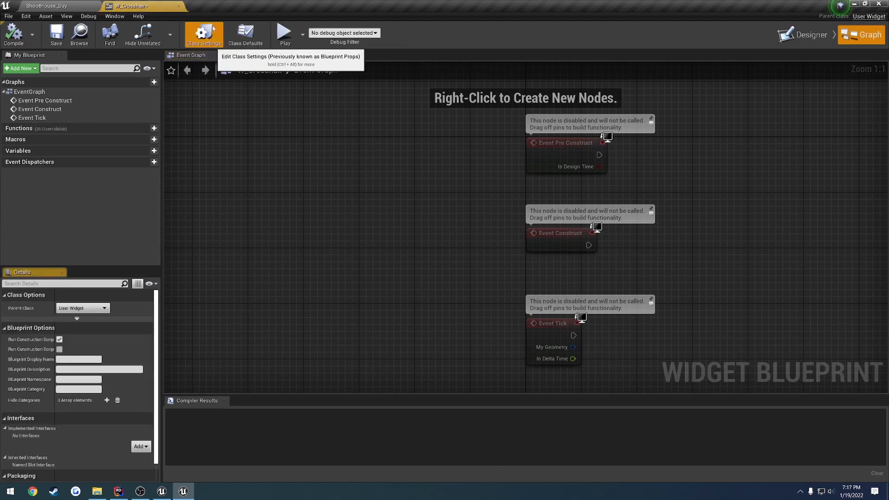
{"action": "left_click", "coordinate": [79, 308]}
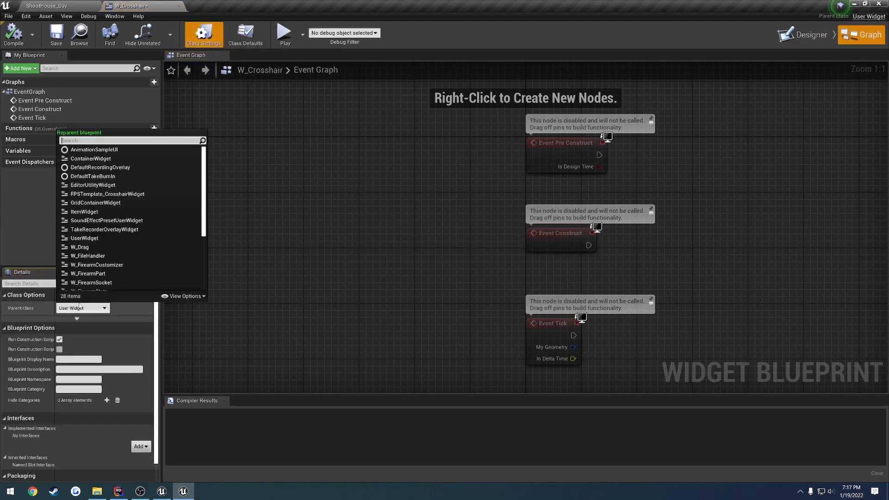
{"action": "type", "text": "cross"}
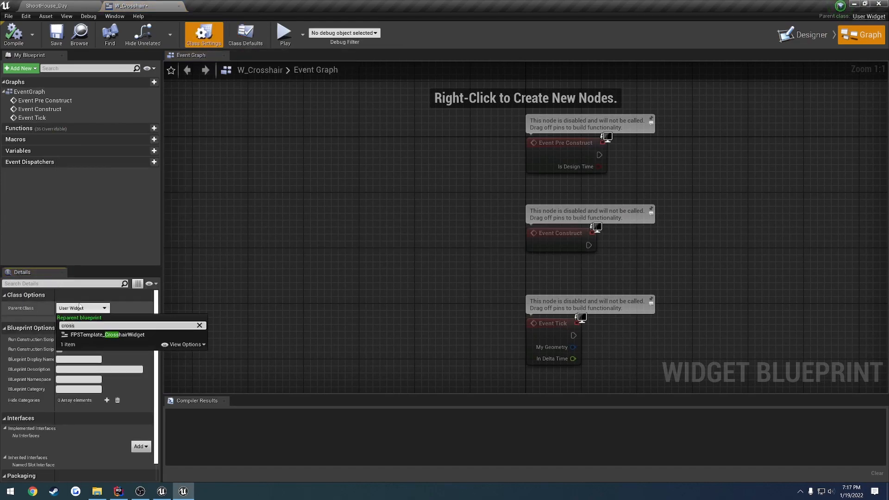
{"action": "left_click", "coordinate": [118, 334]}
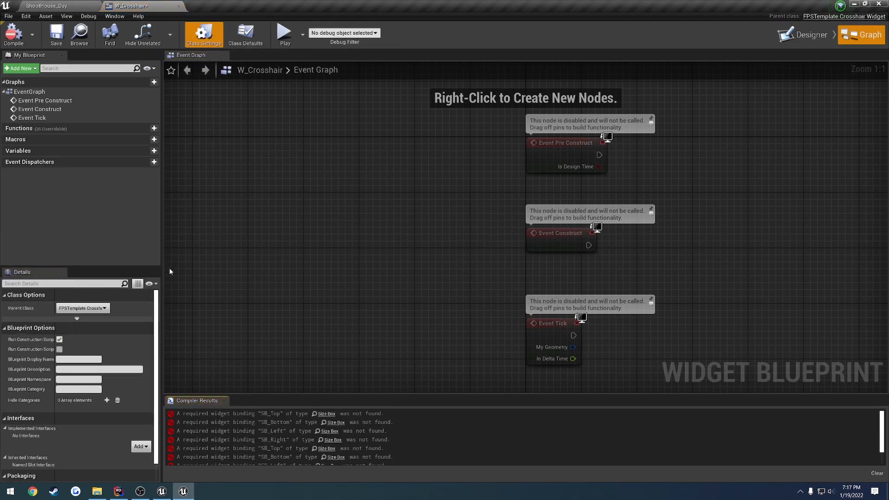
Add a Size Box as a child of the Canvas Panel in the widget's designer hierarchy
{"action": "left_click", "coordinate": [794, 38]}
{"action": "scroll", "coordinate": [413, 287], "scroll_direction": "down", "scroll_amount": 1}
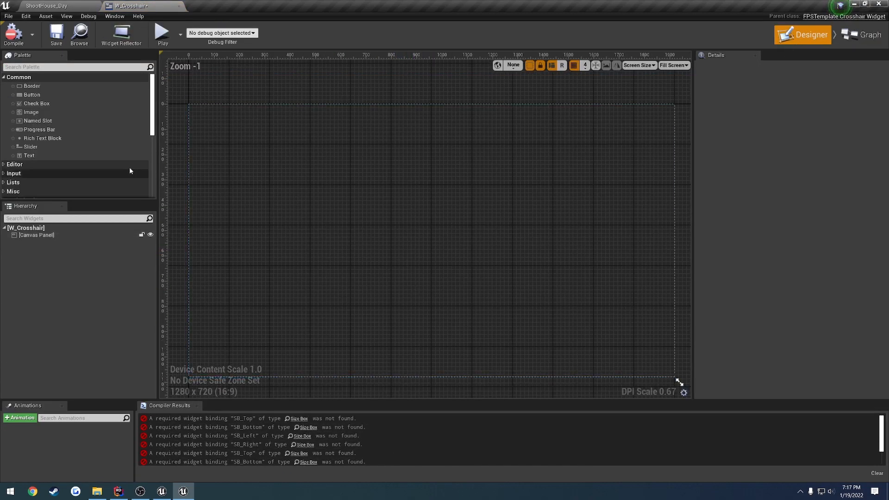
{"action": "scroll", "coordinate": [34, 152], "scroll_direction": "down", "scroll_amount": 5}
{"action": "scroll", "coordinate": [30, 161], "scroll_direction": "down", "scroll_amount": 4}
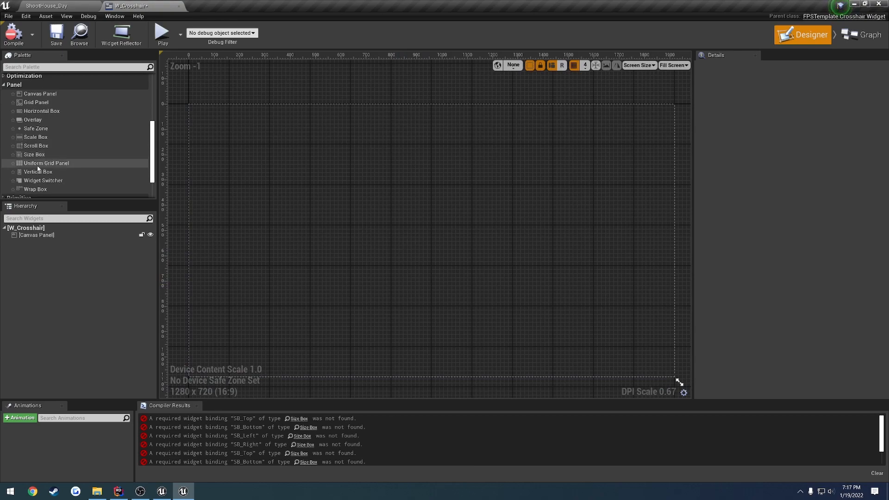
{"action": "left_click_drag", "start_coordinate": [34, 156], "coordinate": [42, 237]}
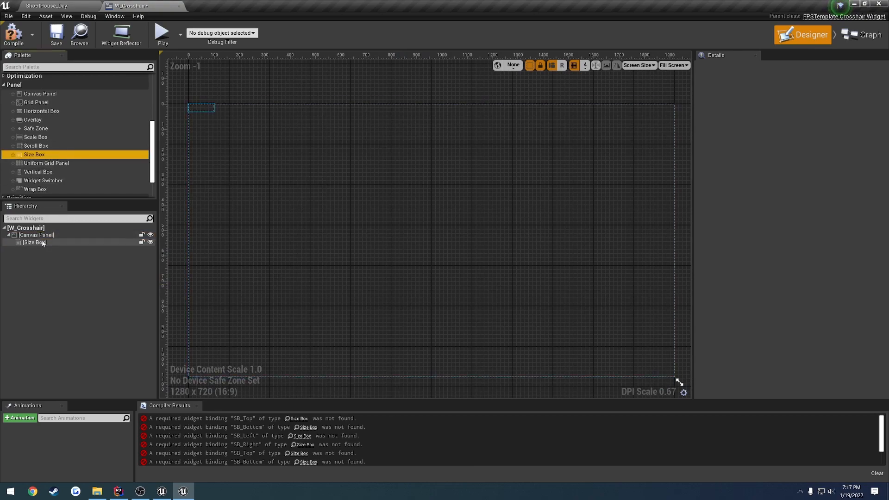
Anchor the size box to the canvas centre and set its Position X and Position Y to 0
{"action": "left_click", "coordinate": [785, 107]}
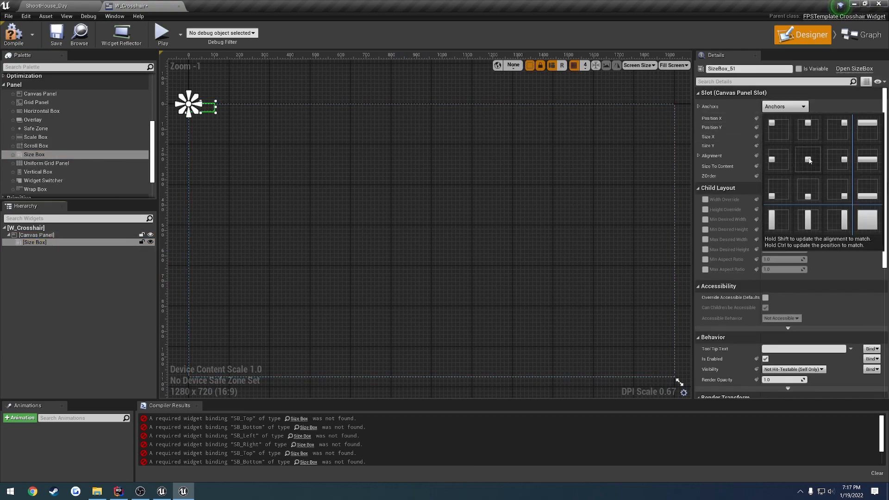
{"action": "left_click", "coordinate": [807, 159]}
{"action": "left_click", "coordinate": [784, 118]}
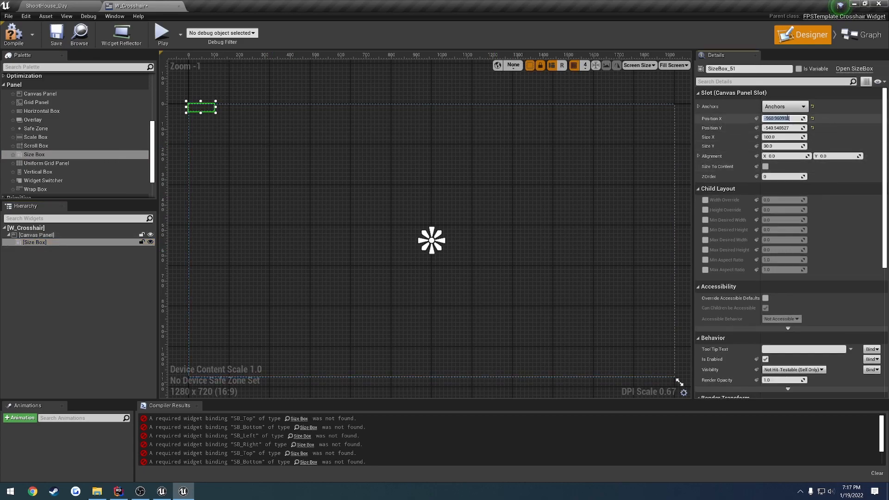
{"action": "type", "text": "0"}
{"action": "key", "text": "Tab"}
{"action": "type", "text": "0"}
{"action": "key", "text": "Return"}
{"action": "scroll", "coordinate": [518, 259], "scroll_direction": "up", "scroll_amount": 5}
{"action": "scroll", "coordinate": [349, 227], "scroll_direction": "up", "scroll_amount": 10}
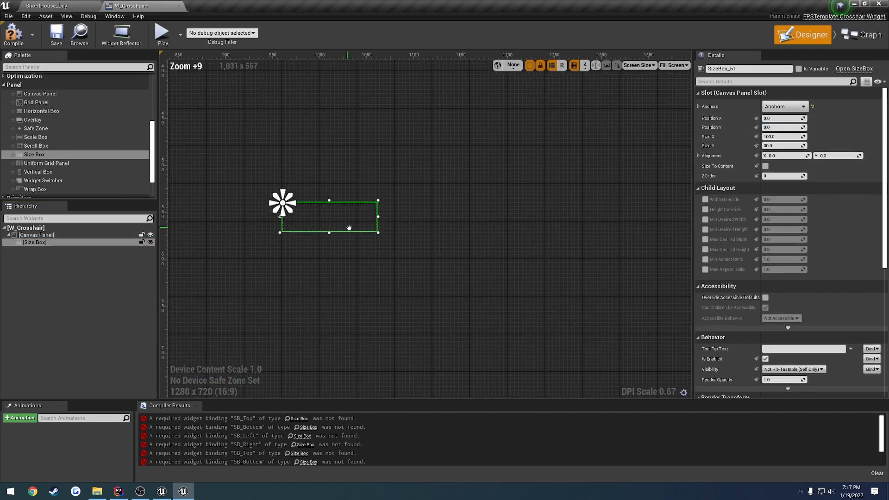
Rename the size box in the hierarchy as SB_Top
{"action": "double_click", "coordinate": [40, 242]}
{"action": "type", "text": "SB_To"}
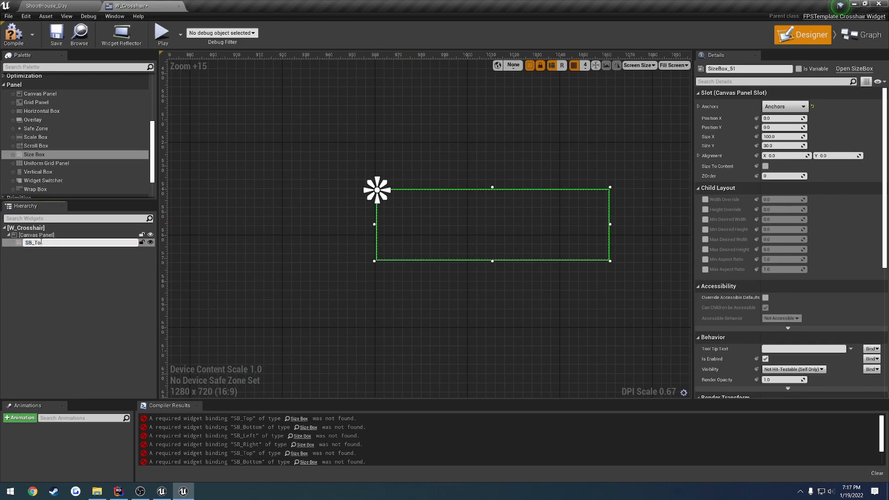
{"action": "type", "text": "p"}
{"action": "key", "text": "Return"}
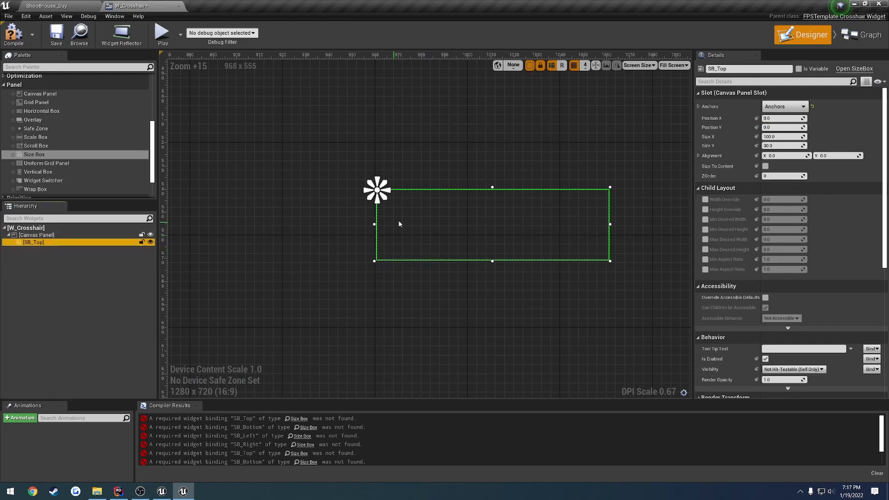
Place an Image inside the SB_Top size box and set its color to pure red
{"action": "scroll", "coordinate": [481, 247], "scroll_direction": "down", "scroll_amount": 11}
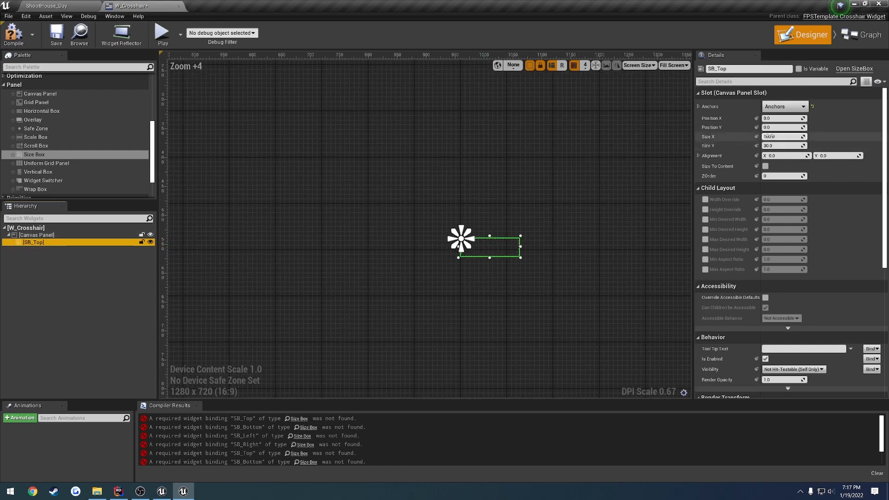
{"action": "scroll", "coordinate": [68, 131], "scroll_direction": "up", "scroll_amount": 5}
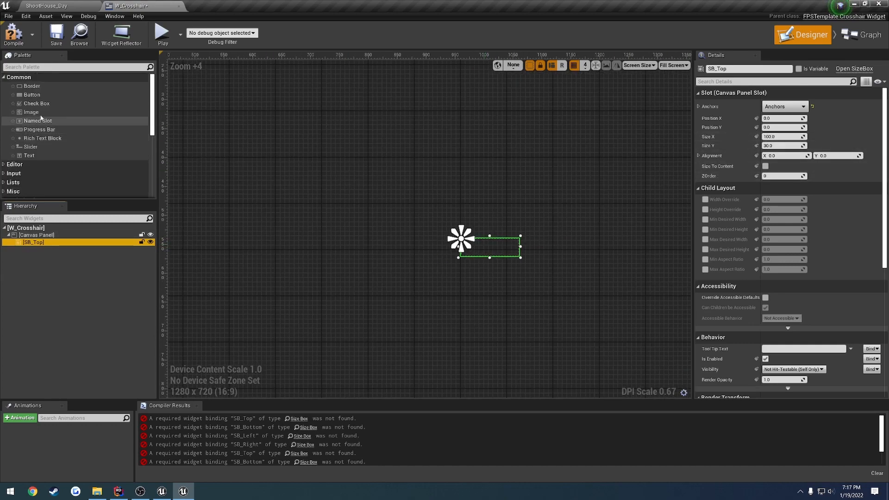
{"action": "left_click_drag", "start_coordinate": [41, 115], "coordinate": [35, 245]}
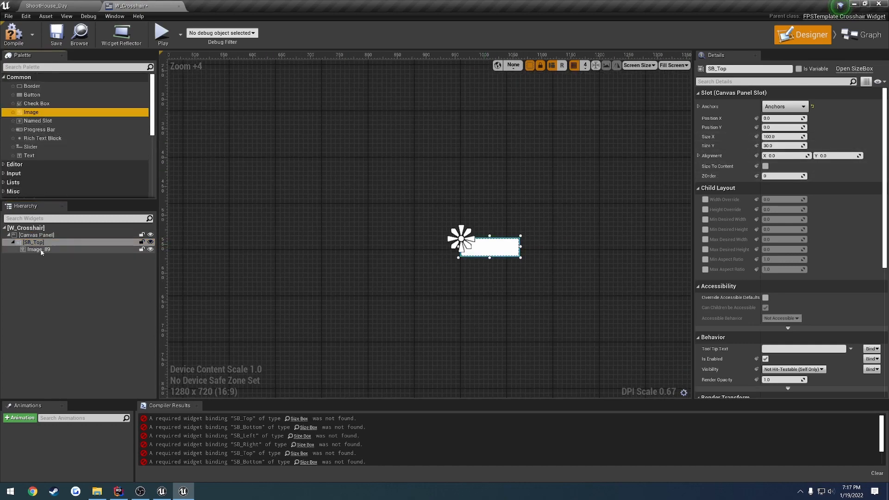
{"action": "left_click", "coordinate": [39, 249]}
{"action": "left_click", "coordinate": [806, 166]}
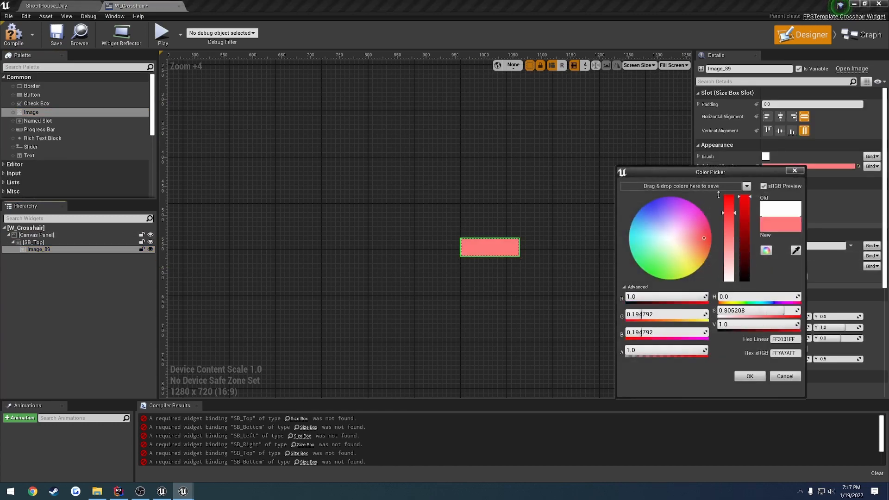
{"action": "left_click_drag", "start_coordinate": [719, 194], "coordinate": [718, 193]}
{"action": "left_click", "coordinate": [749, 376]}
Compile the W_Crosshair widget blueprint with the SB_Top size box in place
{"action": "left_click", "coordinate": [66, 244]}
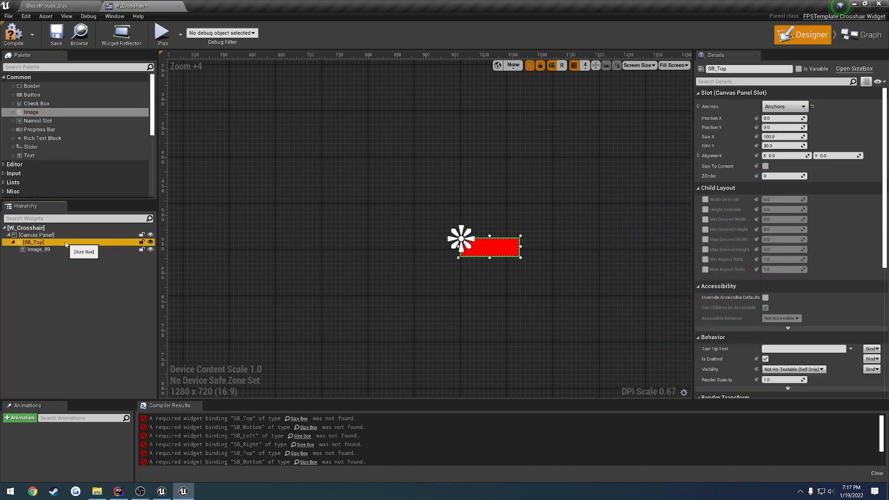
{"action": "right_click_drag", "start_coordinate": [444, 263], "coordinate": [458, 276]}
{"action": "scroll", "coordinate": [456, 280], "scroll_direction": "down", "scroll_amount": 6}
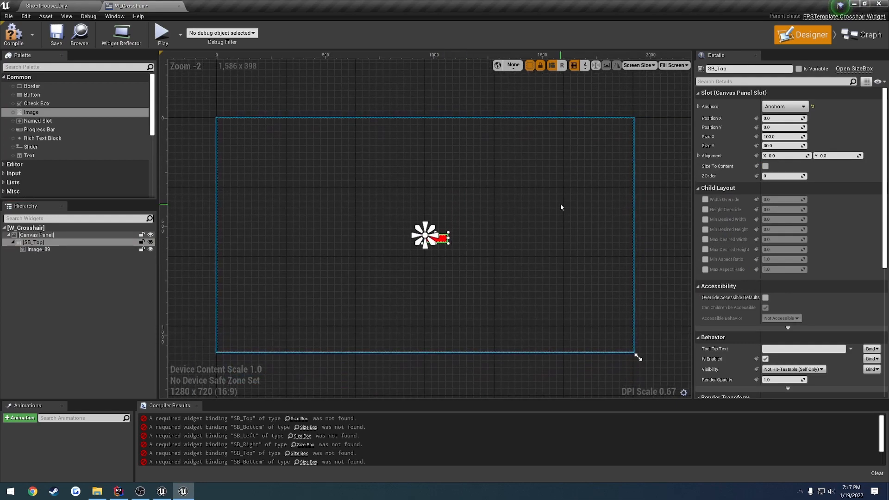
{"action": "right_click_drag", "start_coordinate": [560, 204], "coordinate": [566, 193]}
{"action": "left_click", "coordinate": [14, 38]}
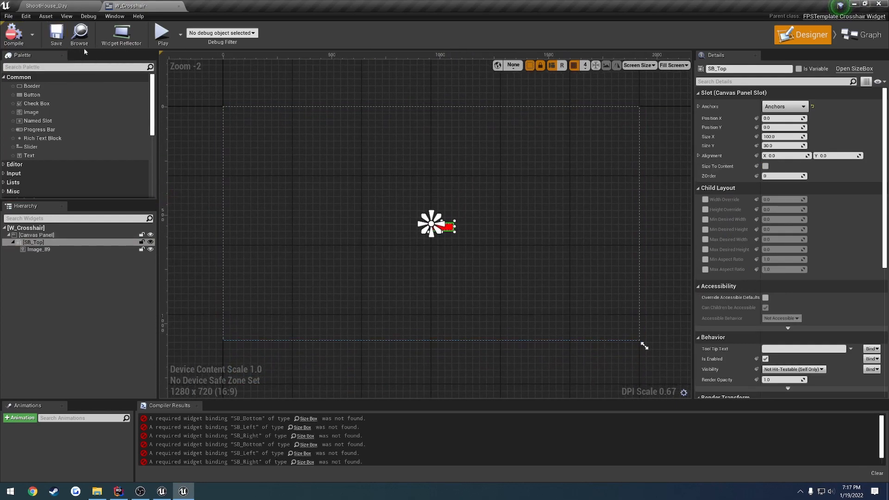
Shrink the SB_Top size box to about 37.6 in Size X and about 7.1 in Size Y
{"action": "scroll", "coordinate": [498, 243], "scroll_direction": "up", "scroll_amount": 1}
{"action": "right_click_drag", "start_coordinate": [498, 244], "coordinate": [507, 248]}
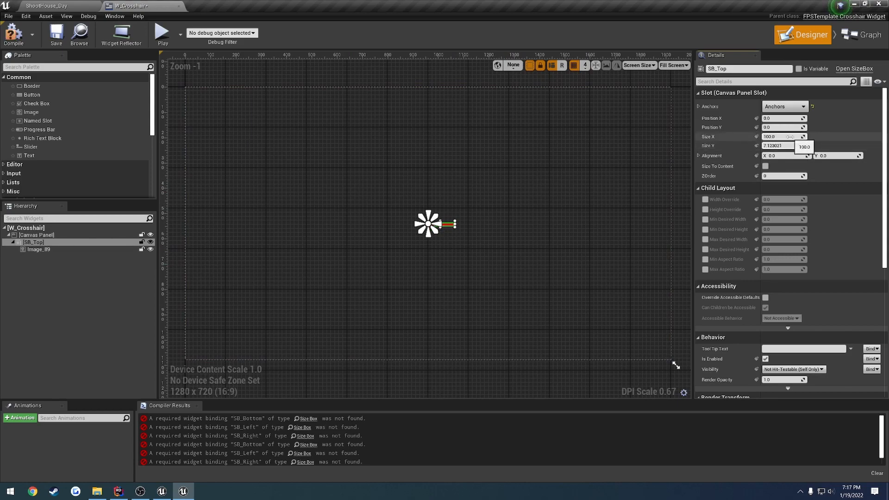
{"action": "left_click_drag", "start_coordinate": [783, 137], "coordinate": [755, 137]}
{"action": "left_click", "coordinate": [573, 224]}
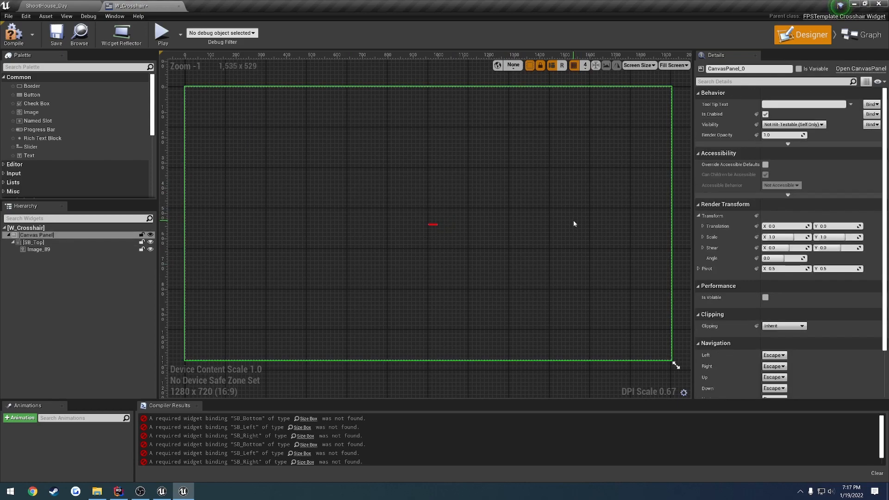
Set the Size Y of the SB_Top size box to 2
{"action": "left_click", "coordinate": [38, 249]}
{"action": "left_click", "coordinate": [34, 242]}
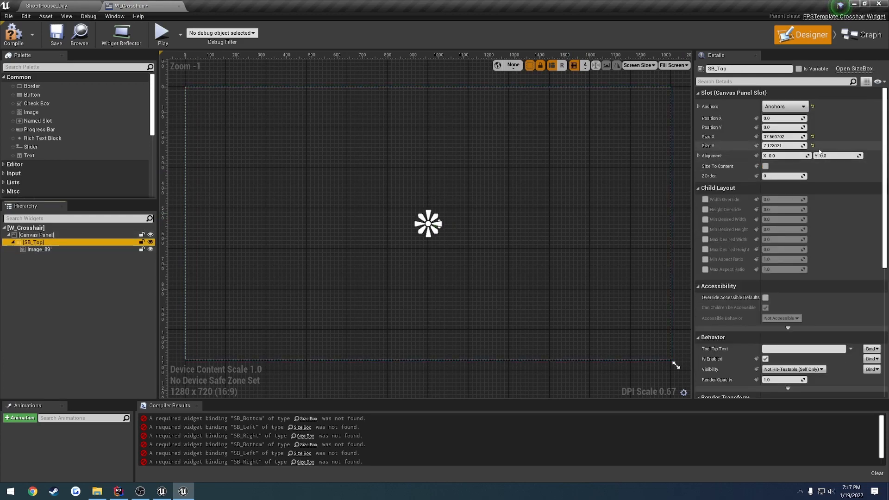
{"action": "left_click", "coordinate": [783, 146]}
{"action": "type", "text": "2"}
{"action": "key", "text": "Return"}
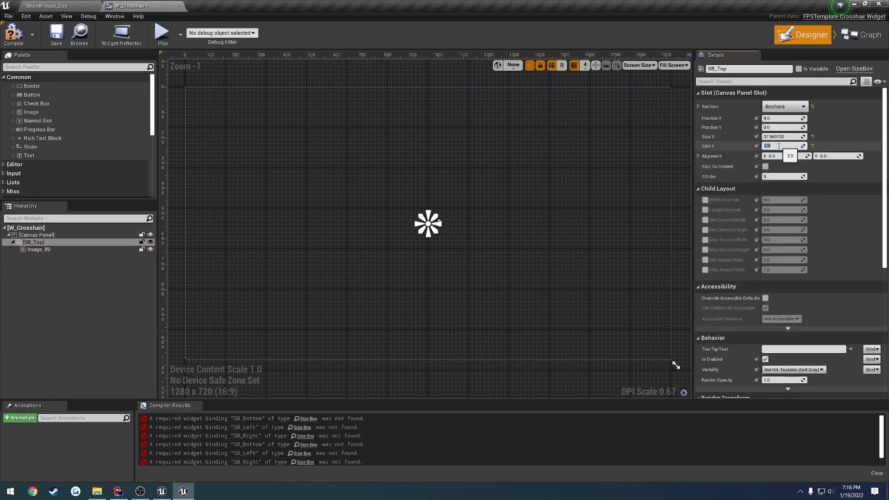
{"action": "left_click", "coordinate": [64, 235]}
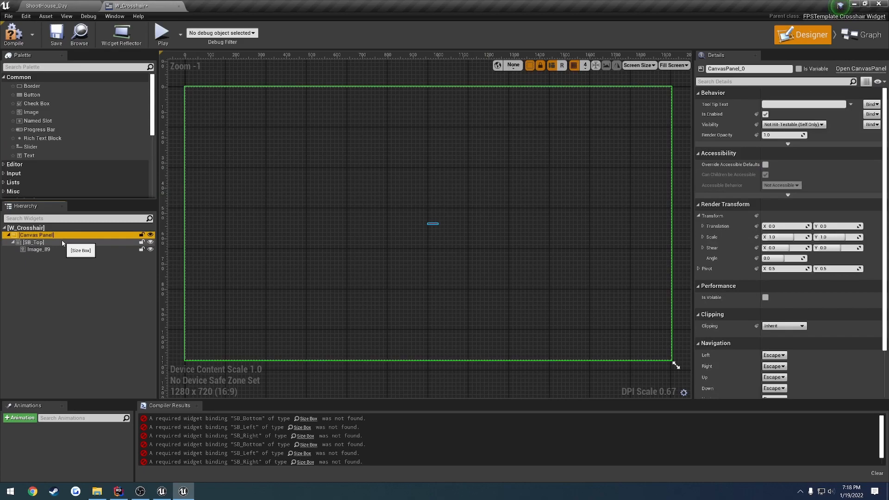
Set the Size X of the SB_Top size box to 25
{"action": "left_click", "coordinate": [62, 240]}
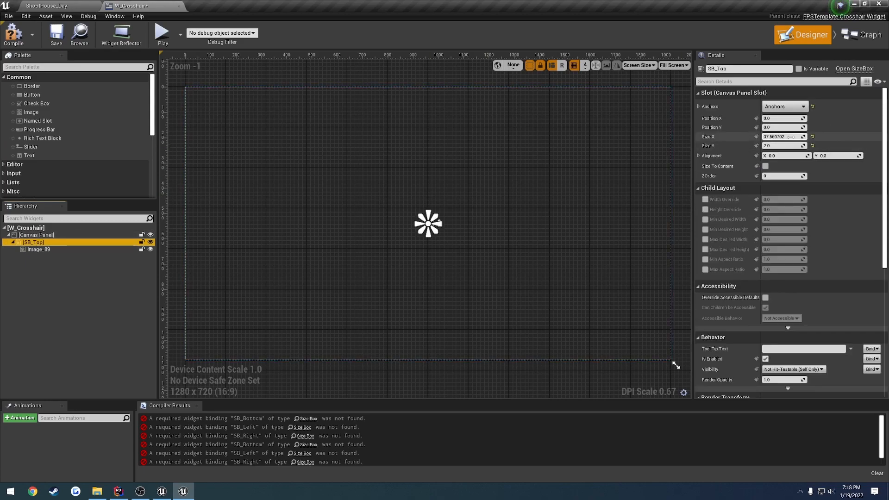
{"action": "left_click", "coordinate": [787, 136]}
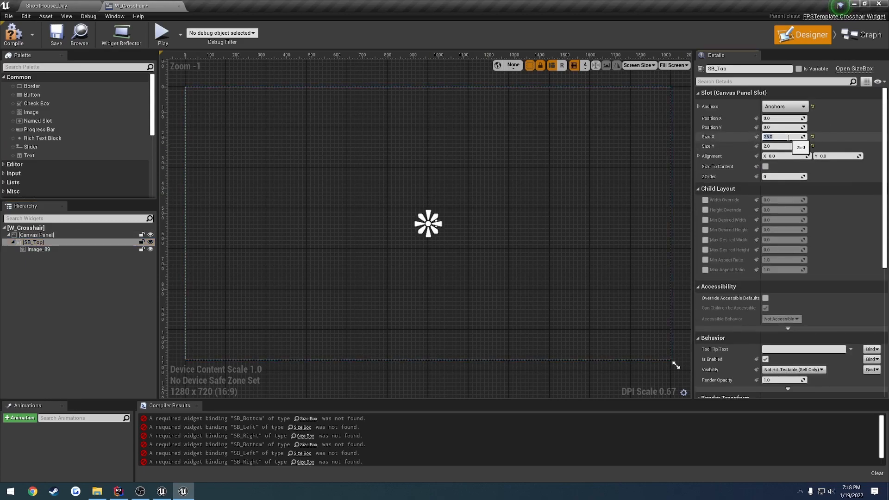
{"action": "left_click", "coordinate": [57, 228]}
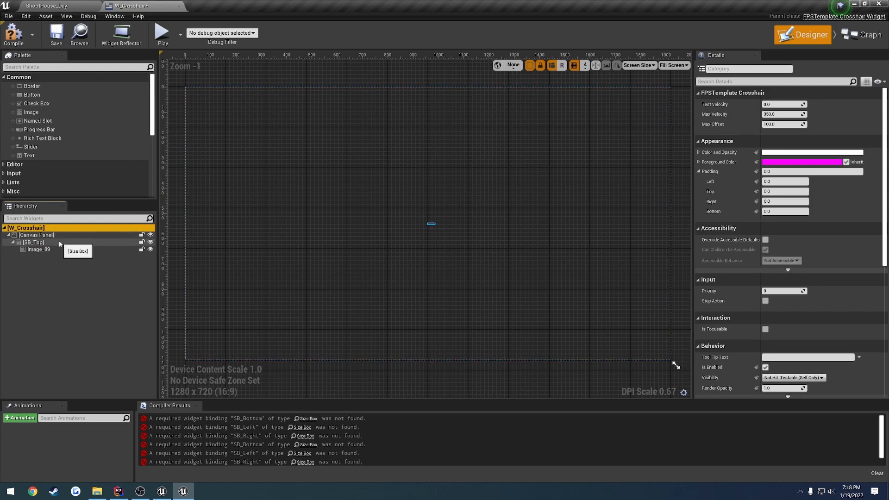
Set the Size X of the SB_Top size box to 15 and check the red bar up close
{"action": "left_click", "coordinate": [59, 242]}
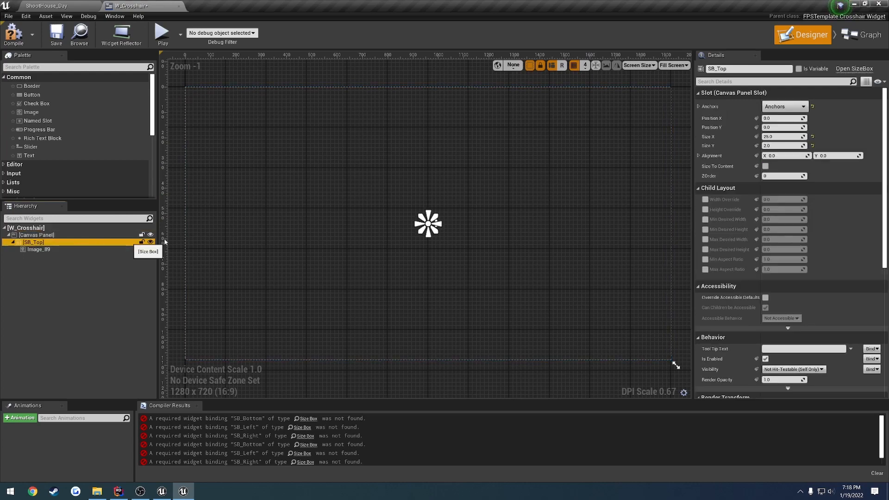
{"action": "left_click", "coordinate": [789, 137]}
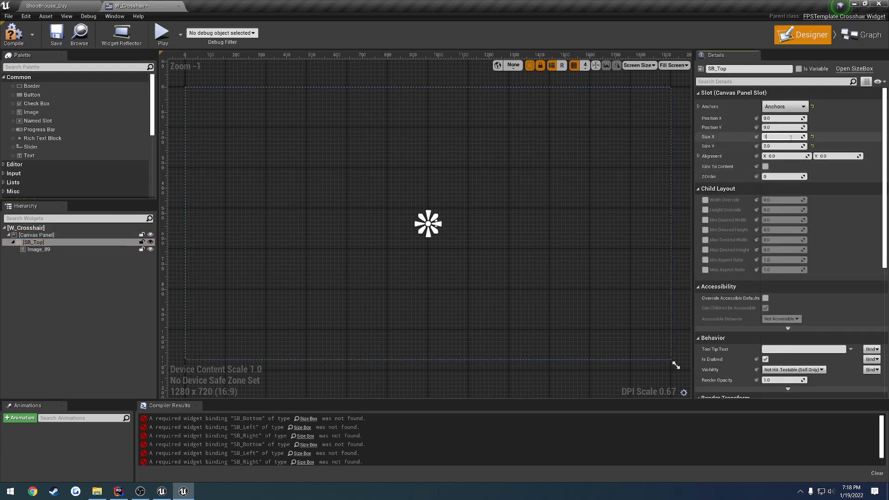
{"action": "left_click", "coordinate": [42, 235]}
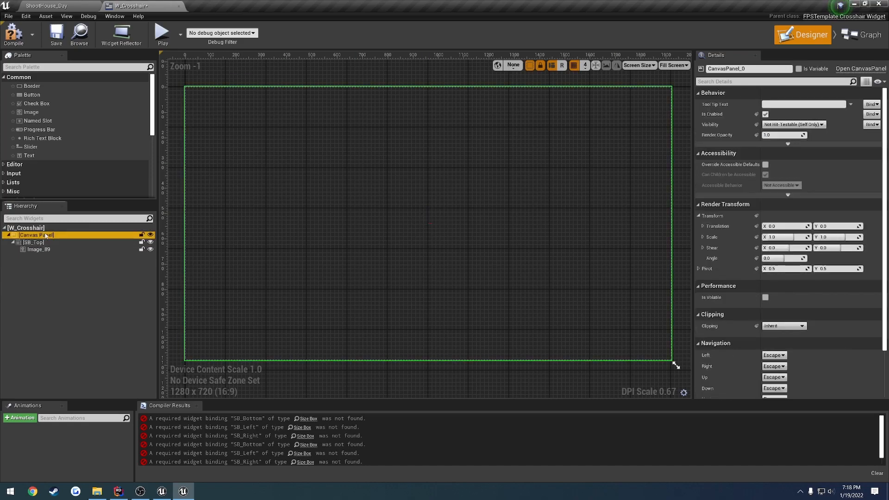
{"action": "scroll", "coordinate": [397, 252], "scroll_direction": "up", "scroll_amount": 6}
{"action": "scroll", "coordinate": [416, 278], "scroll_direction": "up", "scroll_amount": 8}
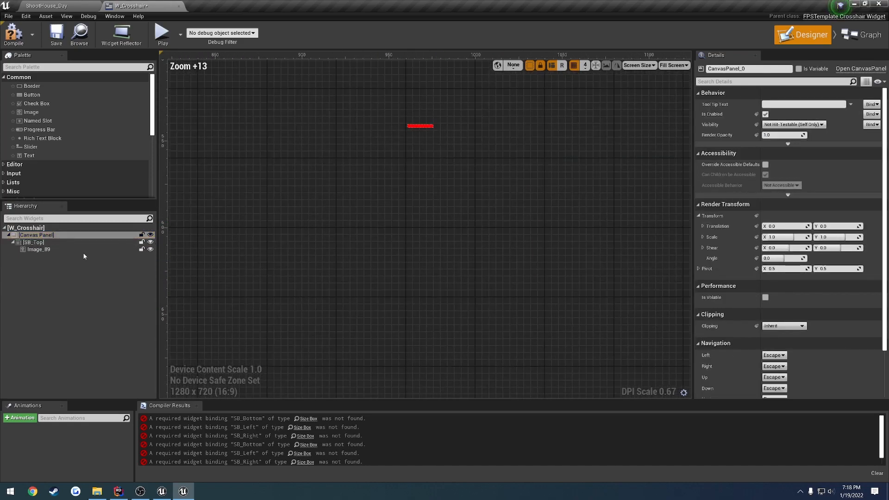
Duplicate the SB_Top size box three times under the Canvas Panel
{"action": "left_click", "coordinate": [55, 242]}
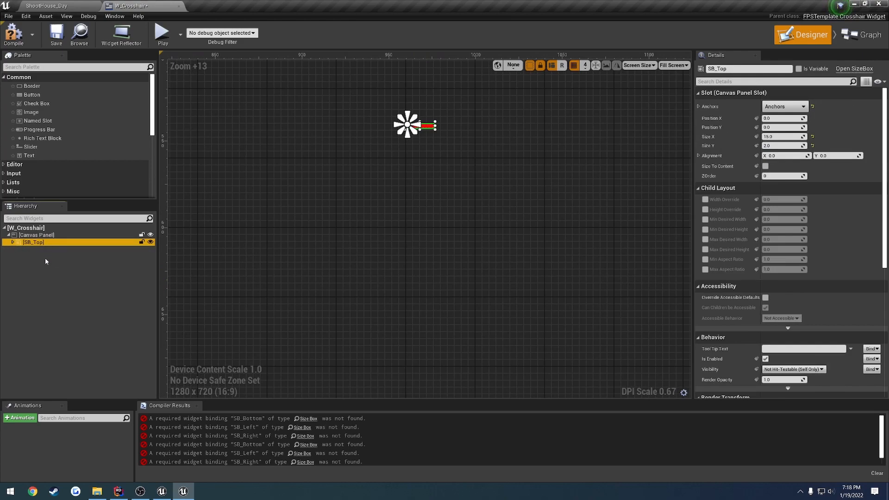
{"action": "key", "text": "ctrl+d"}
{"action": "key", "text": "ctrl+d"}
{"action": "key", "text": "ctrl+d"}
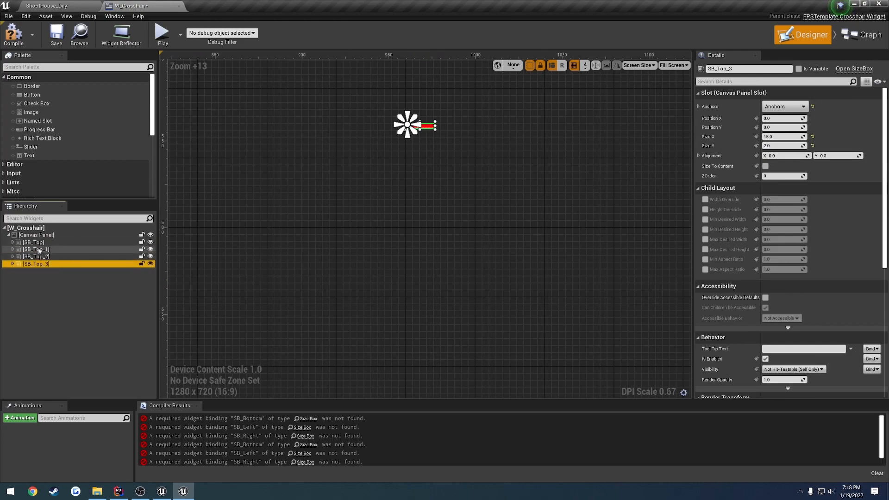
Rename the SB_Top_1 size box as SB_Bottom
{"action": "left_click", "coordinate": [42, 251]}
{"action": "key", "text": "F2"}
{"action": "left_click_drag", "start_coordinate": [37, 251], "coordinate": [84, 253]}
{"action": "key", "text": "BackSpace"}
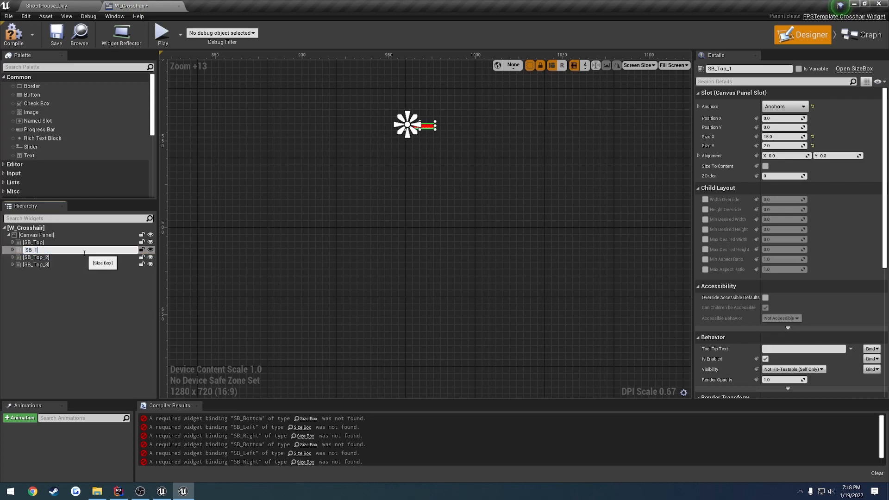
{"action": "type", "text": "Bottom"}
{"action": "key", "text": "Return"}
Rename the SB_Top_2 size box as SB_Left
{"action": "left_click", "coordinate": [36, 257]}
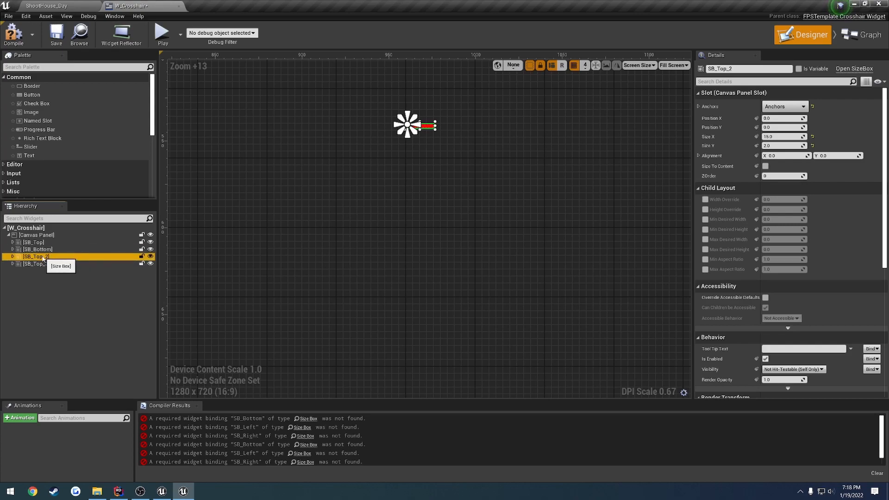
{"action": "key", "text": "F2"}
{"action": "left_click_drag", "start_coordinate": [35, 257], "coordinate": [94, 267]}
{"action": "type", "text": "Left"}
{"action": "key", "text": "Return"}
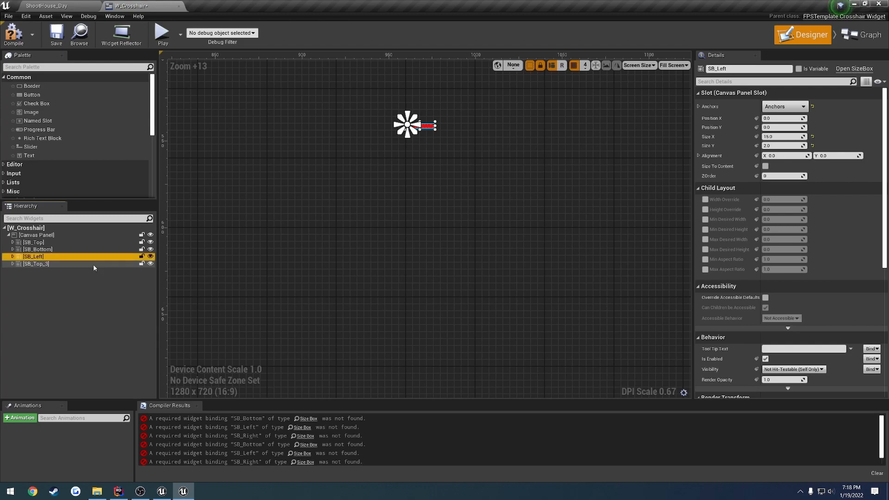
Rename the SB_Top_3 size box as SB_Right, and compile and save the widget
{"action": "left_click", "coordinate": [36, 264]}
{"action": "key", "text": "F2"}
{"action": "left_click_drag", "start_coordinate": [35, 267], "coordinate": [83, 272]}
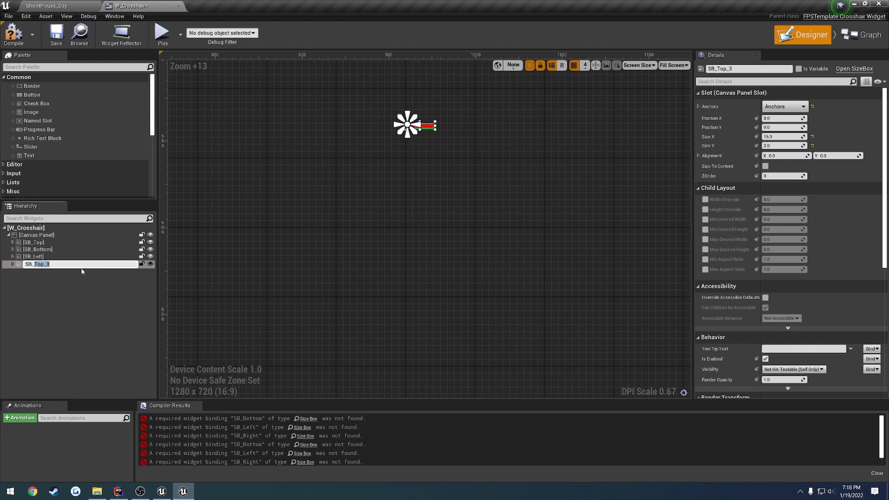
{"action": "type", "text": "Right"}
{"action": "key", "text": "Return"}
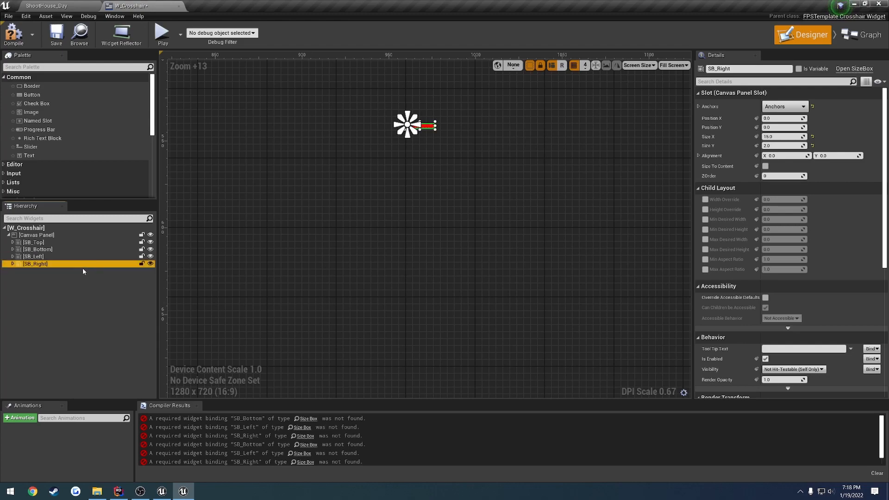
{"action": "left_click", "coordinate": [54, 38]}
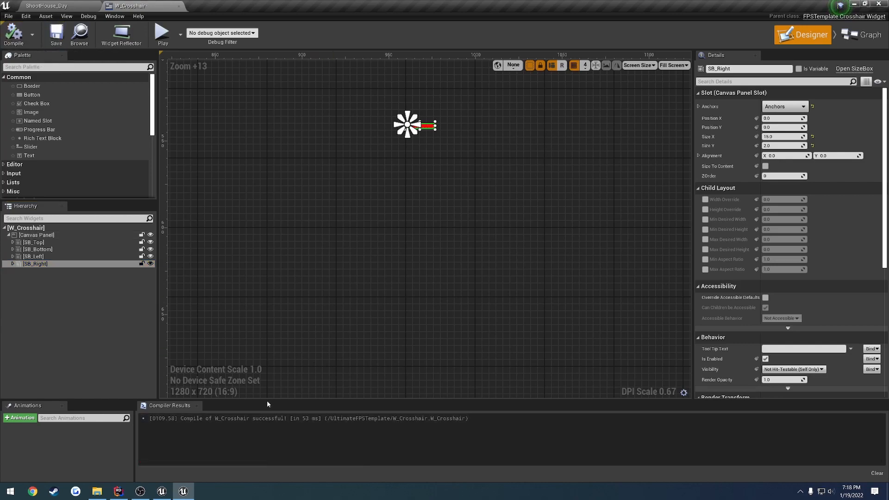
Set the SB_Top size box to Size X 2 and Size Y 15
{"action": "right_click_drag", "start_coordinate": [448, 176], "coordinate": [434, 291]}
{"action": "scroll", "coordinate": [408, 260], "scroll_direction": "up", "scroll_amount": 7}
{"action": "right_click_drag", "start_coordinate": [369, 263], "coordinate": [430, 260]}
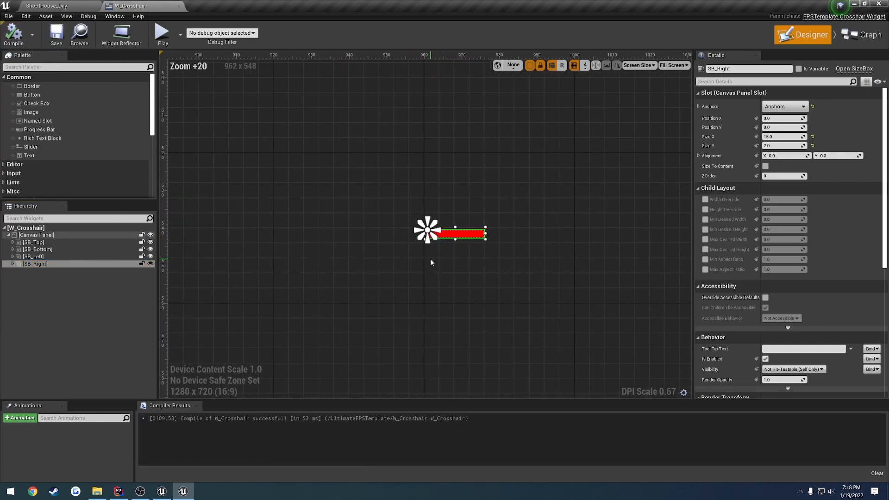
{"action": "left_click", "coordinate": [40, 243]}
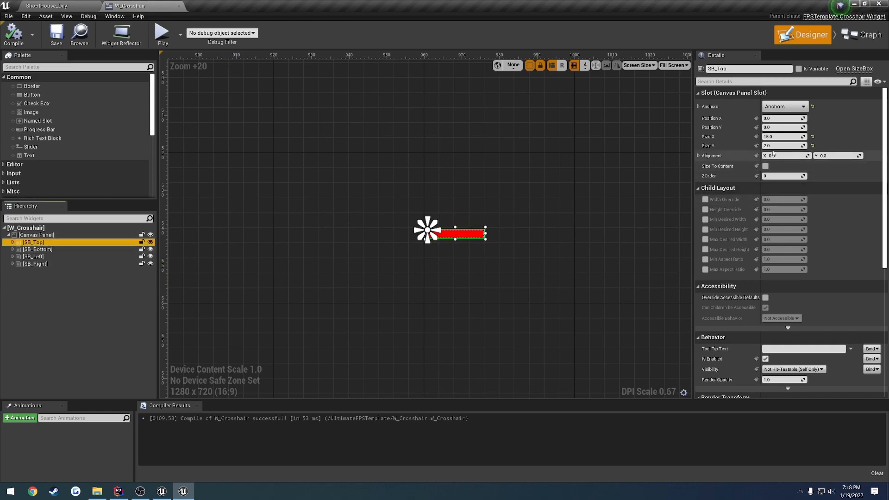
{"action": "right_click", "coordinate": [782, 138]}
{"action": "left_click", "coordinate": [777, 136]}
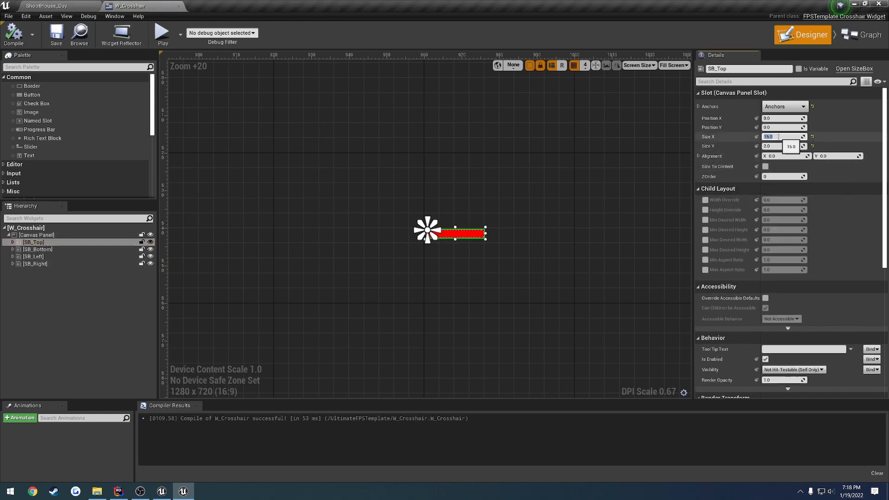
{"action": "type", "text": "2"}
{"action": "key", "text": "Tab"}
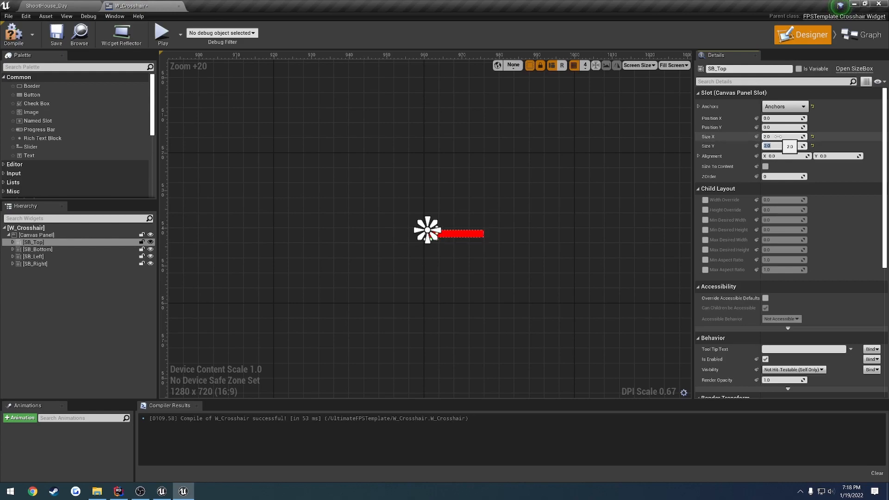
{"action": "type", "text": "15"}
{"action": "key", "text": "Return"}
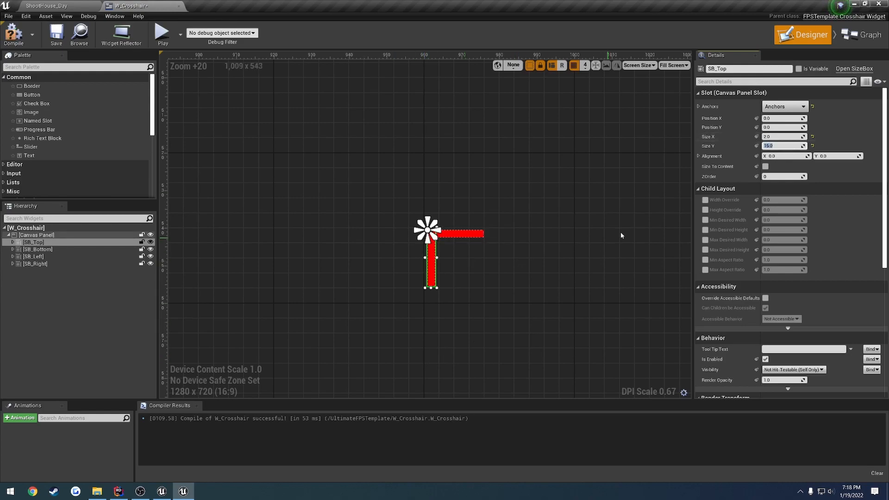
Set the alignment of the SB_Top size box to X 0.5 and Y 1.1
{"action": "left_click", "coordinate": [780, 156]}
{"action": "type", "text": "0.5"}
{"action": "key", "text": "Return"}
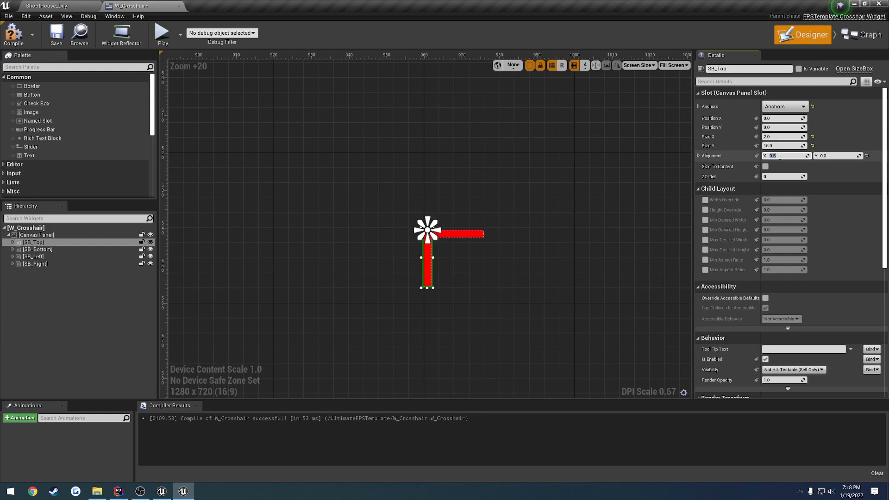
{"action": "left_click", "coordinate": [836, 156]}
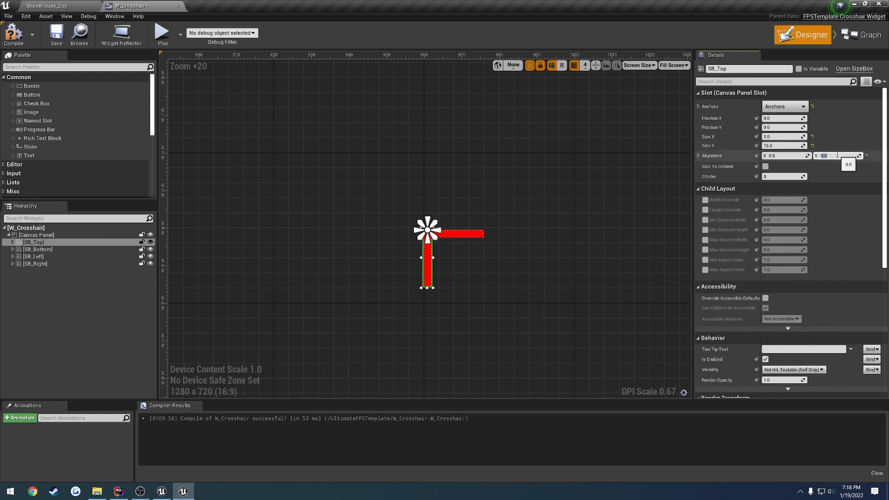
{"action": "type", "text": "1.1"}
{"action": "key", "text": "Return"}
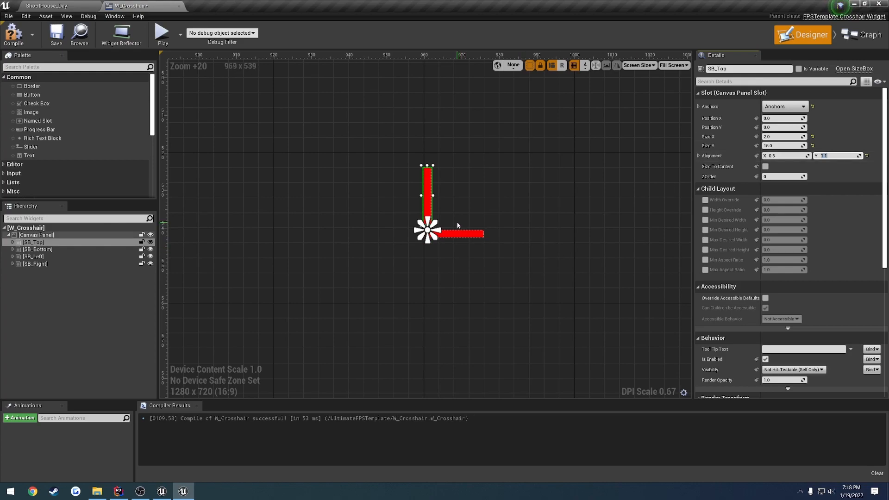
Set the SB_Bottom size box to Size X 2 and Size Y 15, with alignment X 0.5 and Y -0.1
{"action": "left_click", "coordinate": [91, 250]}
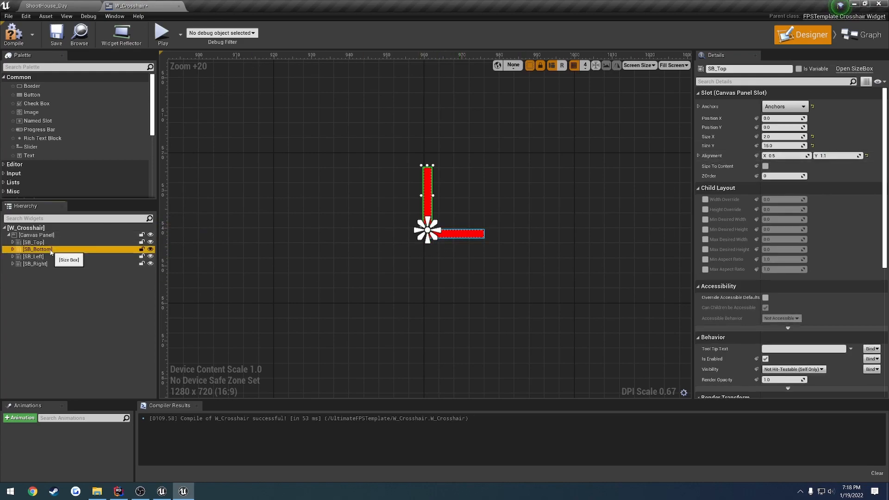
{"action": "left_click", "coordinate": [780, 137]}
{"action": "type", "text": "2"}
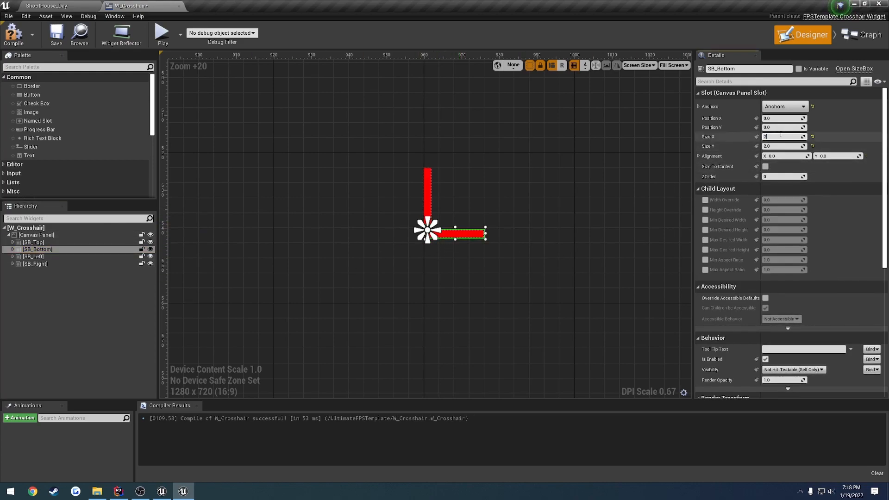
{"action": "key", "text": "Tab"}
{"action": "type", "text": "15"}
{"action": "key", "text": "Tab"}
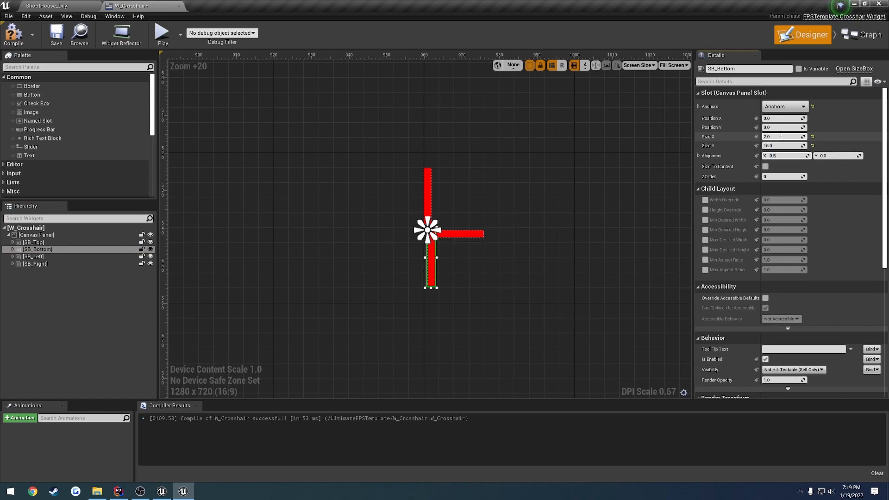
{"action": "type", "text": "0.5"}
{"action": "key", "text": "Tab"}
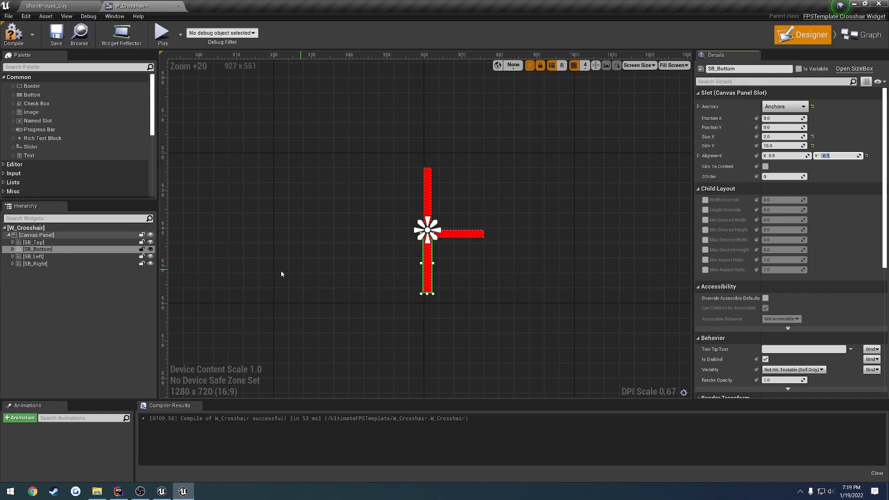
Set the alignment of the SB_Left size box to X 1.1 and Y 0.5
{"action": "left_click", "coordinate": [43, 258]}
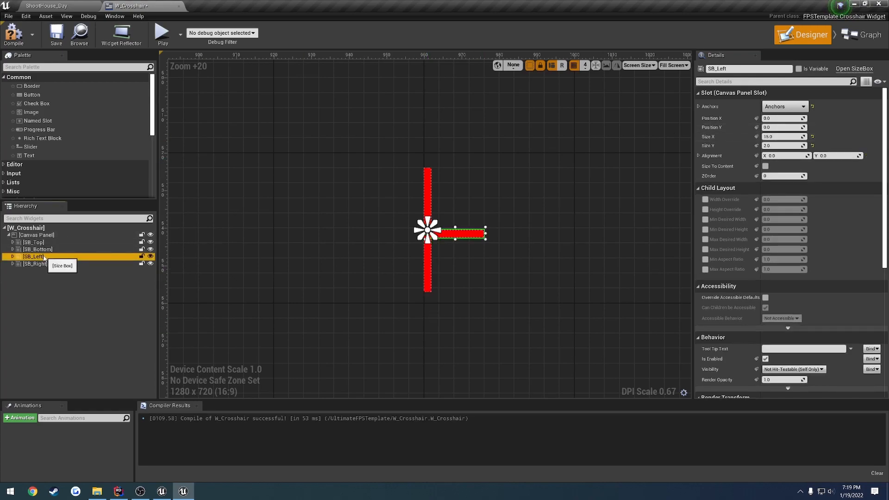
{"action": "left_click", "coordinate": [786, 157]}
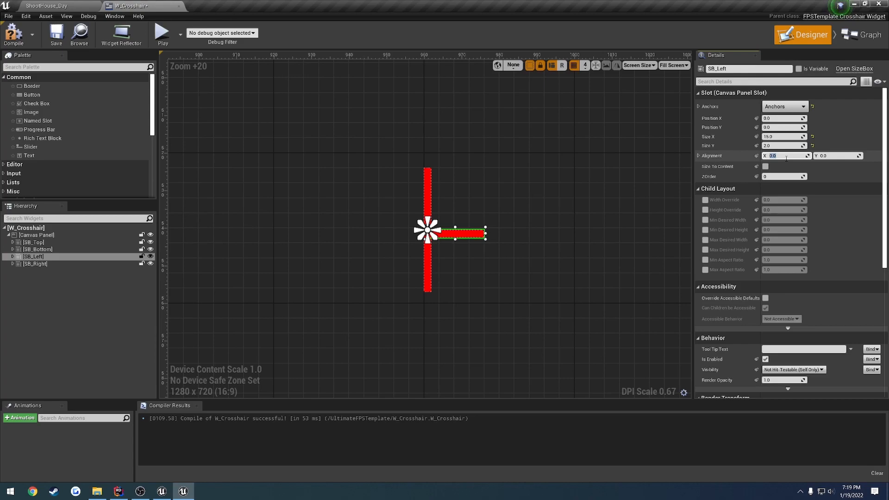
{"action": "key", "text": "Return"}
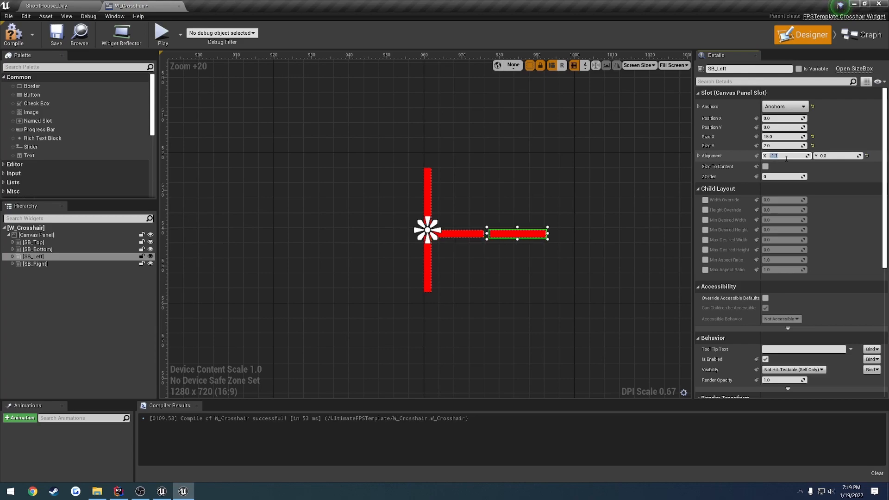
{"action": "type", "text": "1.1"}
{"action": "key", "text": "Return"}
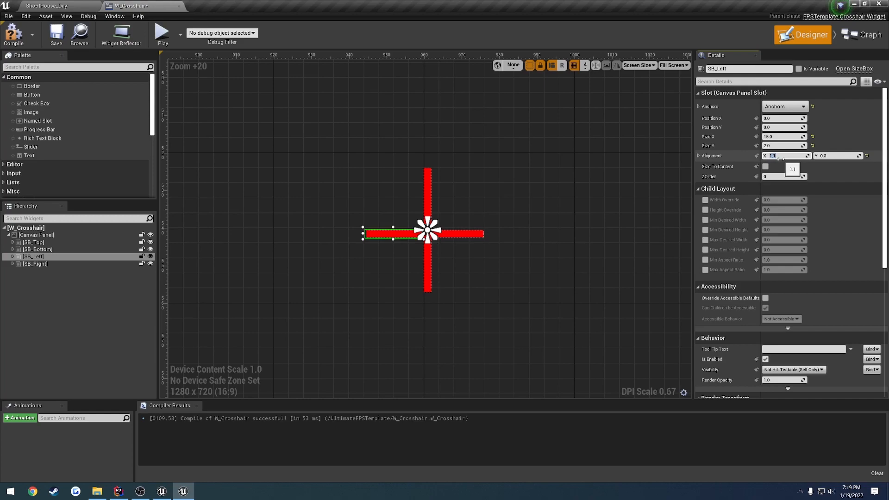
{"action": "left_click", "coordinate": [828, 156]}
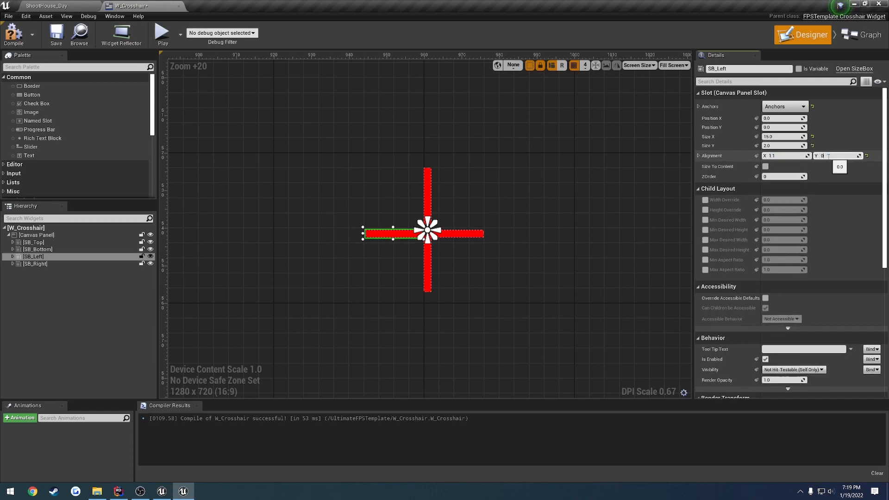
{"action": "type", "text": "0"}
{"action": "key", "text": "Return"}
Set the alignment of the SB_Right size box to X -0.1 and Y 0.5, and compile and save the widget
{"action": "left_click", "coordinate": [62, 264]}
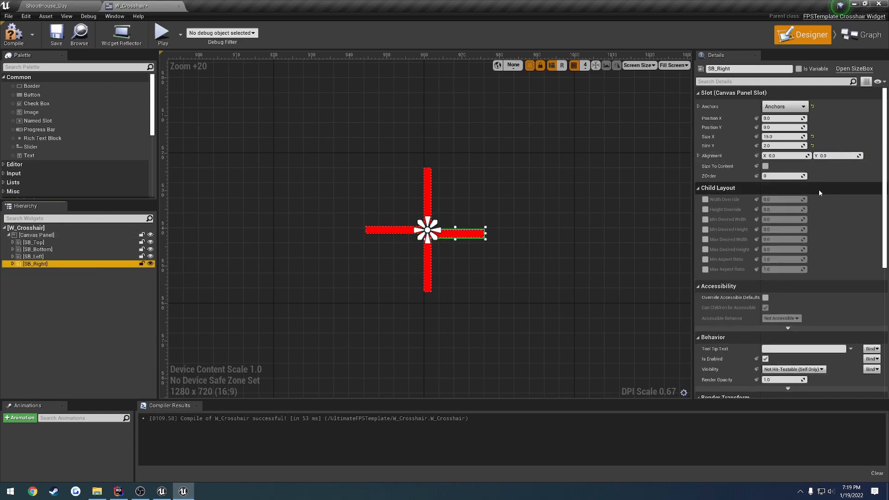
{"action": "left_click", "coordinate": [781, 156]}
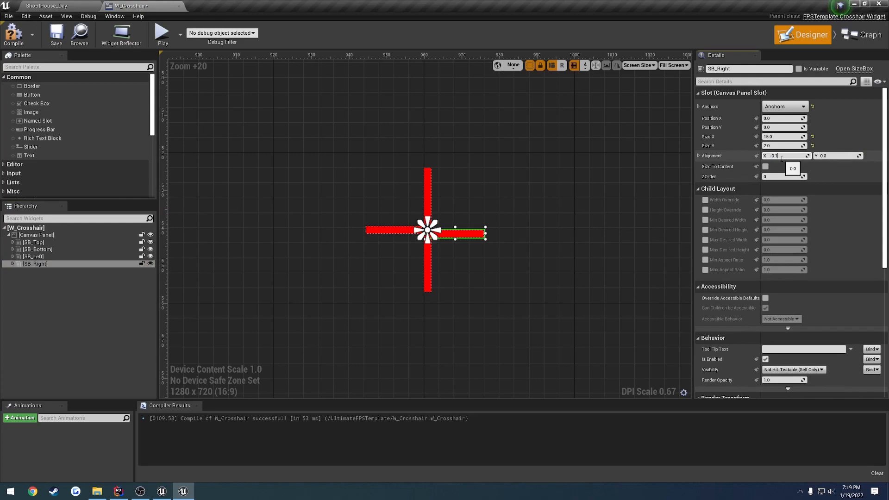
{"action": "key", "text": "Tab"}
{"action": "type", "text": "0.5"}
{"action": "key", "text": "Return"}
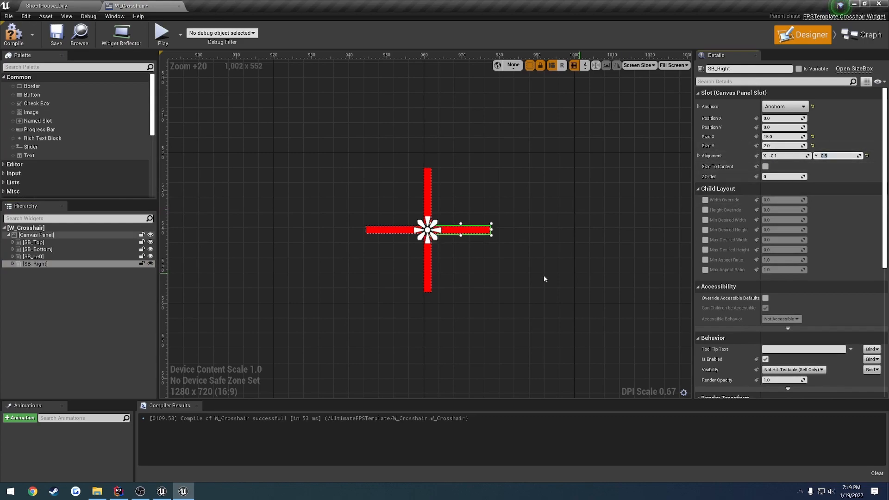
{"action": "left_click", "coordinate": [504, 260]}
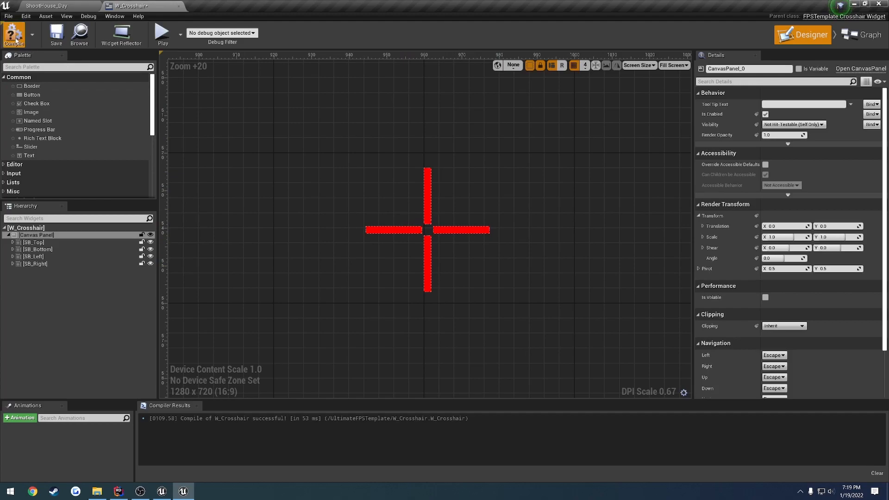
{"action": "left_click", "coordinate": [56, 35]}
Open the BP_FPSTemplateCharacter blueprint of the character selected in the ShootHouse_Day level for editing
{"action": "left_click", "coordinate": [46, 6]}
{"action": "left_click", "coordinate": [149, 48]}
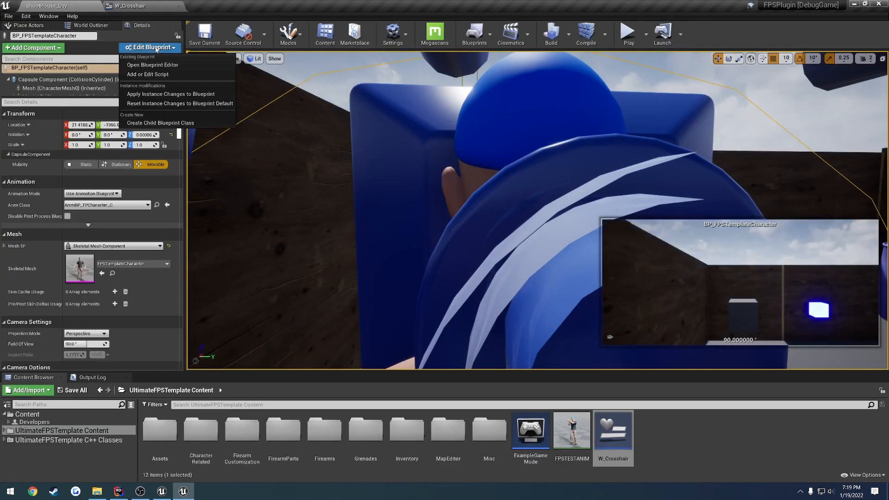
{"action": "left_click", "coordinate": [148, 65]}
Add a Create Widget node from the execution output of the Create Inventory Widget node
{"action": "right_click_drag", "start_coordinate": [491, 188], "coordinate": [327, 231]}
{"action": "left_click_drag", "start_coordinate": [328, 229], "coordinate": [414, 221]}
{"action": "type", "text": "createw"}
{"action": "left_click", "coordinate": [462, 256]}
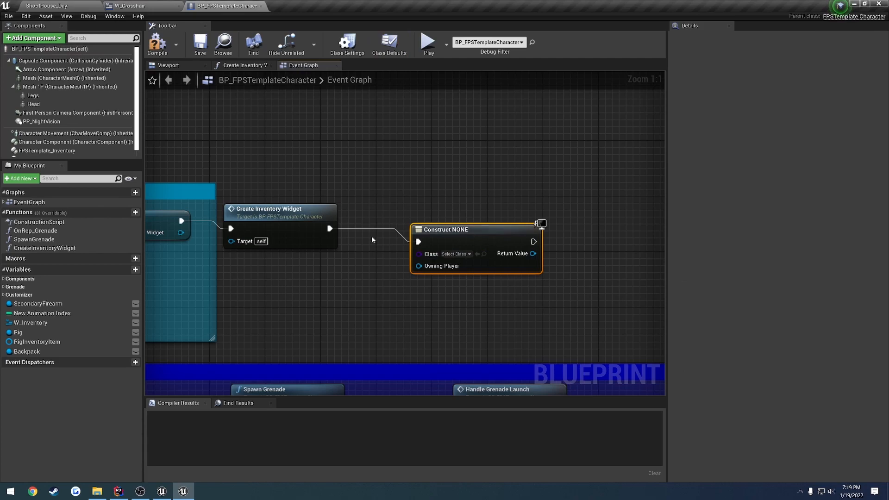
Move the Create Inventory Widget node up, disconnect it, and wire the new widget node directly after the Weapon Customization Widget SET node
{"action": "right_click_drag", "start_coordinate": [371, 240], "coordinate": [478, 237]}
{"action": "left_click_drag", "start_coordinate": [386, 213], "coordinate": [400, 137]}
{"action": "left_click", "coordinate": [324, 190]}
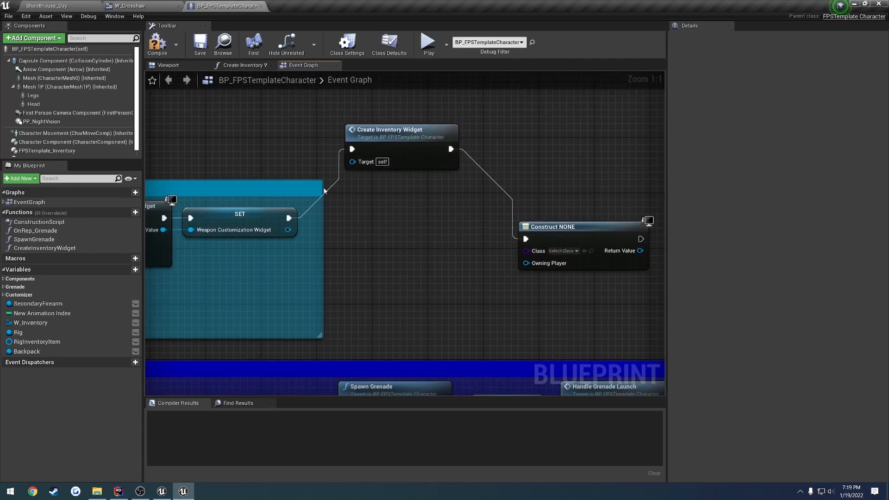
{"action": "left_click", "coordinate": [500, 185], "text": "alt"}
{"action": "left_click_drag", "start_coordinate": [578, 239], "coordinate": [290, 220]}
Set the class of the new Create Widget node to W_Crosshair
{"action": "left_click", "coordinate": [398, 230]}
{"action": "type", "text": "cr"}
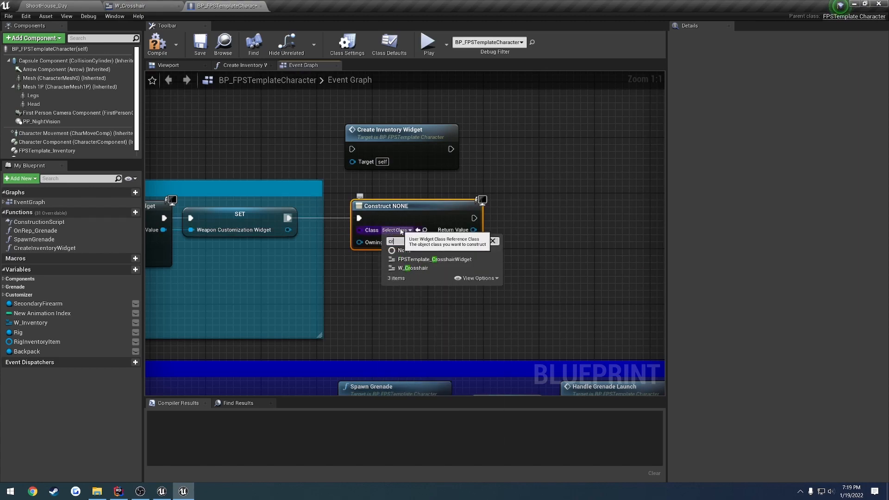
{"action": "type", "text": "os"}
{"action": "left_click", "coordinate": [405, 268]}
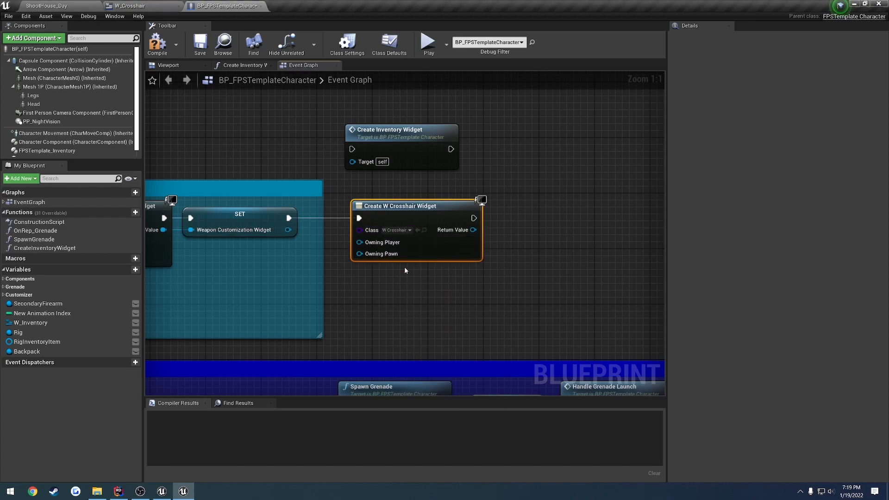
Move the Create W Crosshair Widget node farther from the SET node and connect a Self reference to its Owning Pawn
{"action": "right_click_drag", "start_coordinate": [377, 265], "coordinate": [241, 237]}
{"action": "left_click_drag", "start_coordinate": [295, 233], "coordinate": [419, 234]}
{"action": "right_click_drag", "start_coordinate": [419, 234], "coordinate": [555, 247]}
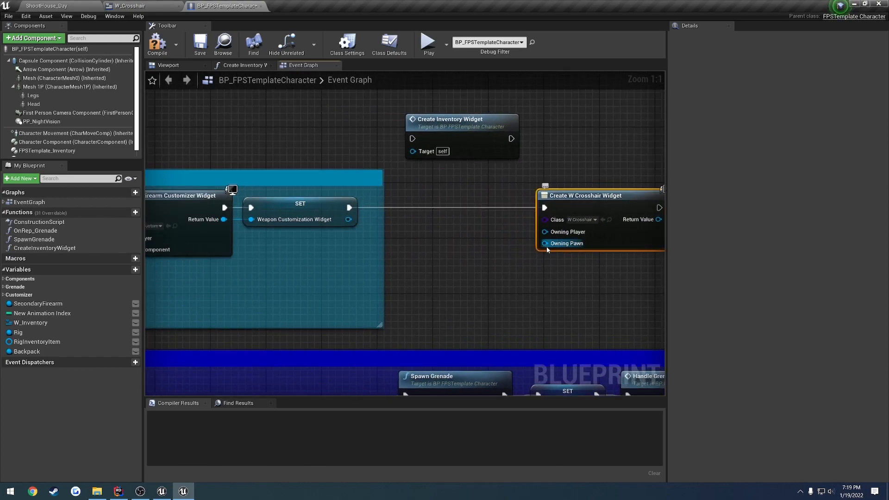
{"action": "left_click_drag", "start_coordinate": [546, 244], "coordinate": [429, 242]}
{"action": "type", "text": "self"}
{"action": "key", "text": "Return"}
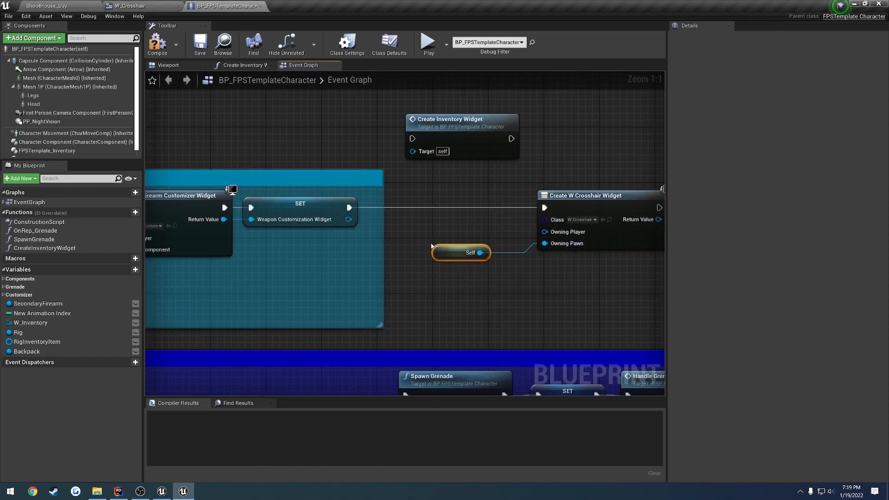
Add an Add to Viewport node from the Return Value of the Create W Crosshair Widget node and save the blueprint
{"action": "right_click_drag", "start_coordinate": [459, 248], "coordinate": [293, 265]}
{"action": "left_click_drag", "start_coordinate": [494, 237], "coordinate": [534, 234]}
{"action": "type", "text": "addt"}
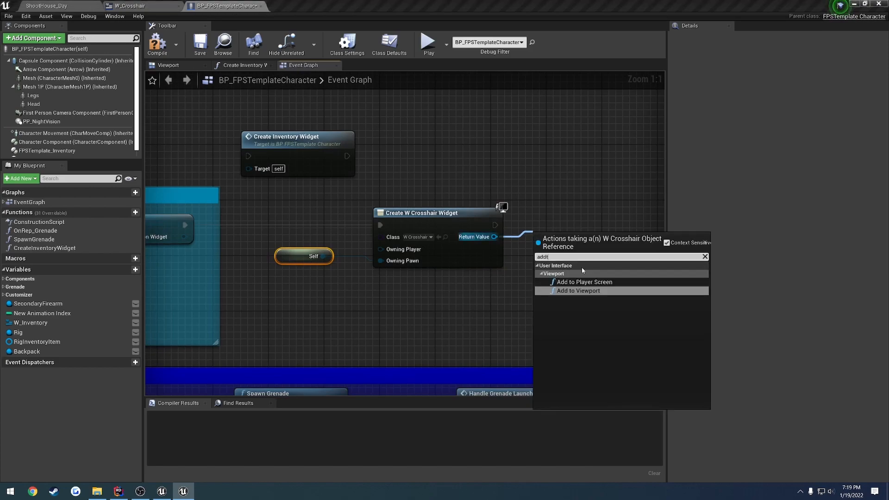
{"action": "key", "text": "Return"}
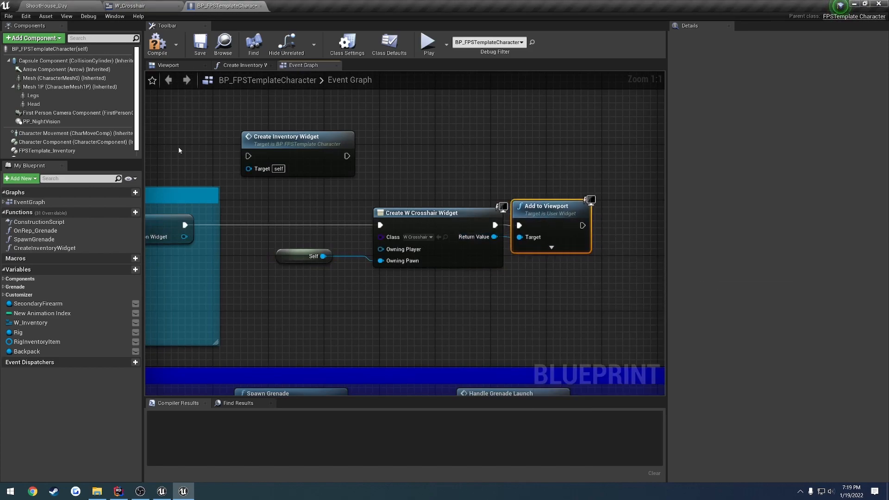
{"action": "left_click", "coordinate": [200, 44]}
Switch to the ShootHouse_Day level and save it
{"action": "left_click", "coordinate": [51, 6]}
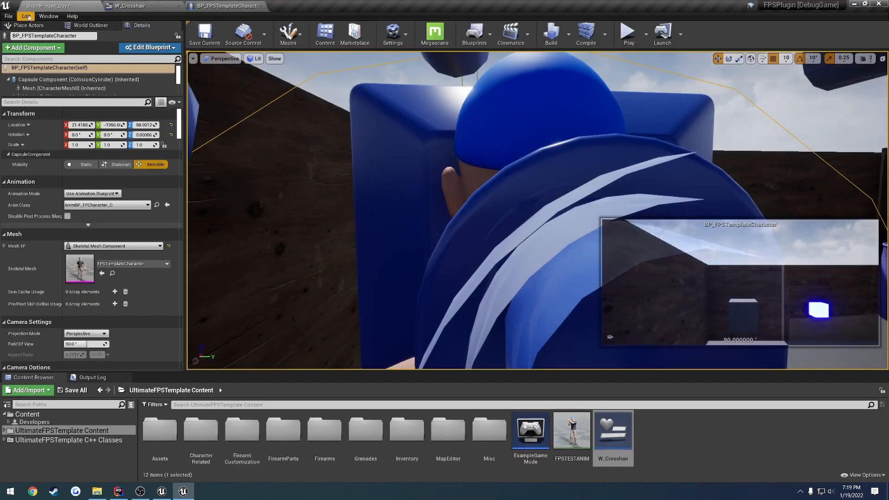
{"action": "left_click", "coordinate": [8, 17]}
{"action": "left_click", "coordinate": [46, 81]}
Play the level in the editor viewport, look around to check the crosshair in game, and stop the session
{"action": "left_click", "coordinate": [627, 34]}
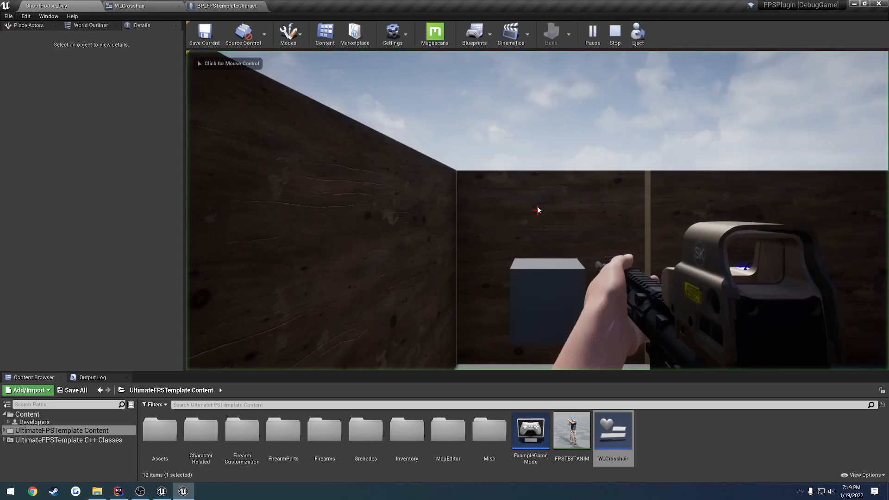
{"action": "left_click", "coordinate": [537, 210]}
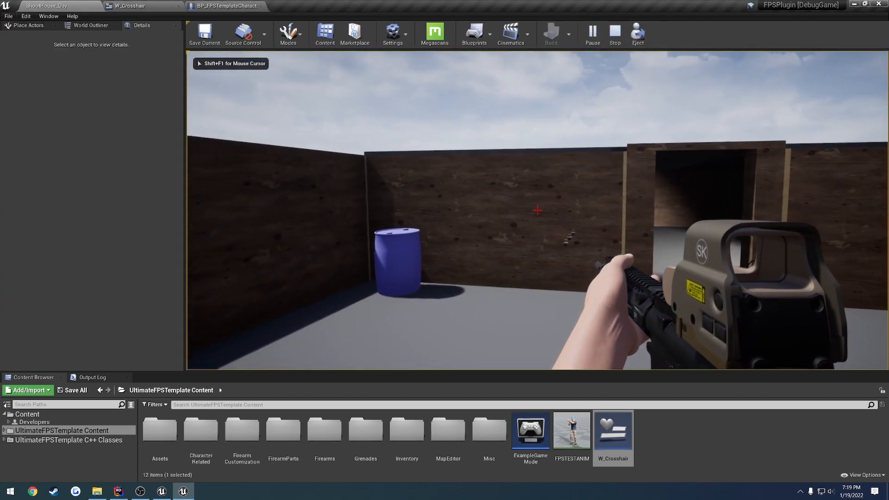
{"action": "key", "text": "shift+F1"}
{"action": "key", "text": "F11"}
{"action": "key", "text": "F11"}
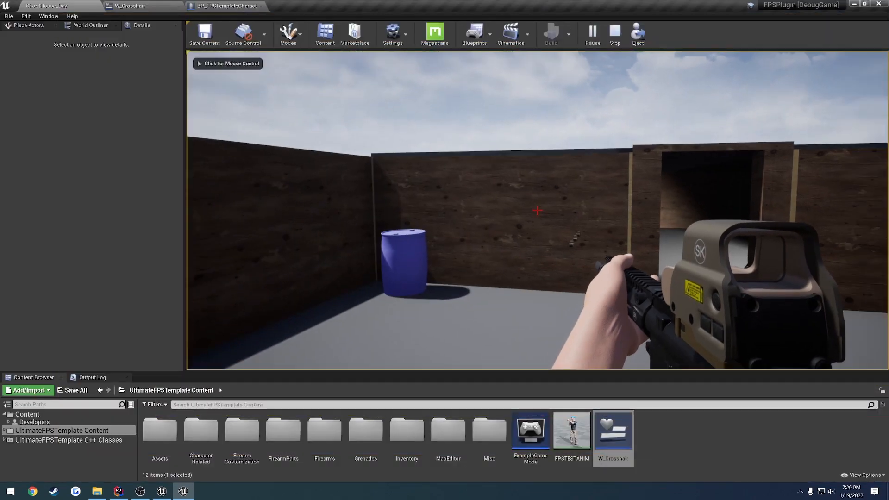
{"action": "left_click", "coordinate": [537, 210]}
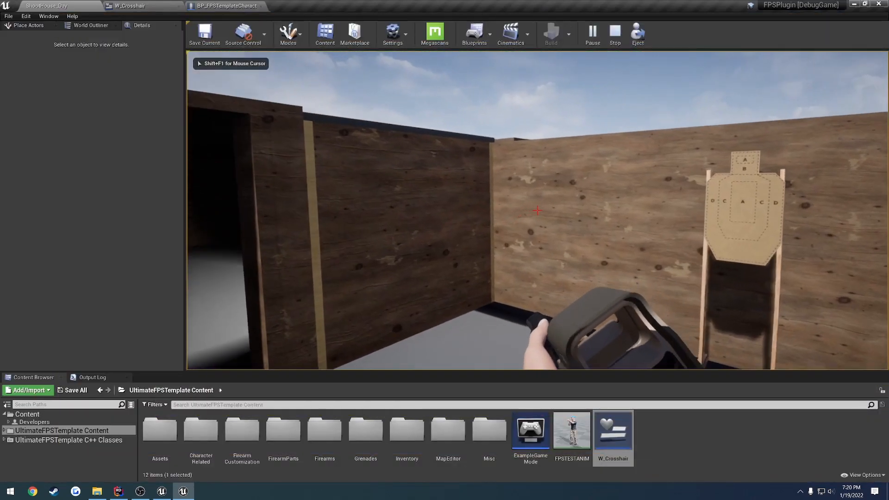
{"action": "key", "text": "Escape"}
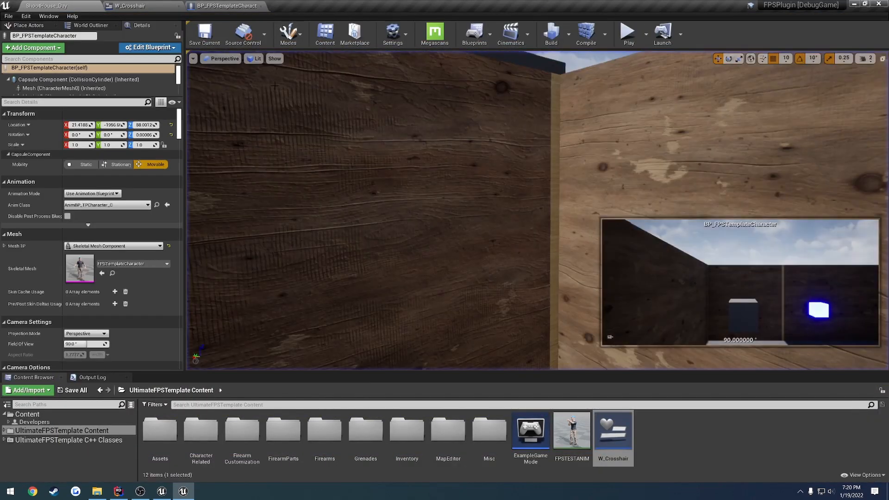
Close the character blueprint and examine the W_Crosshair root's crosshair settings and the SB_Top slot in the designer
{"action": "left_click", "coordinate": [147, 5]}
{"action": "left_click", "coordinate": [261, 6]}
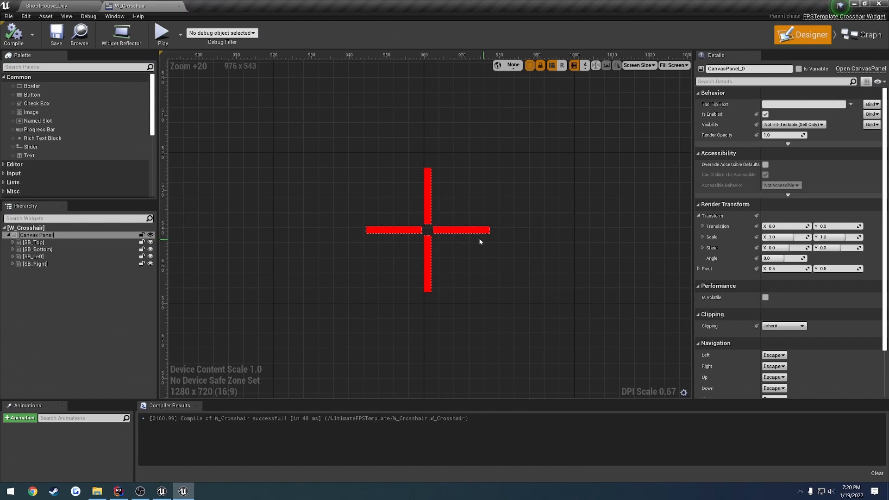
{"action": "left_click", "coordinate": [33, 228]}
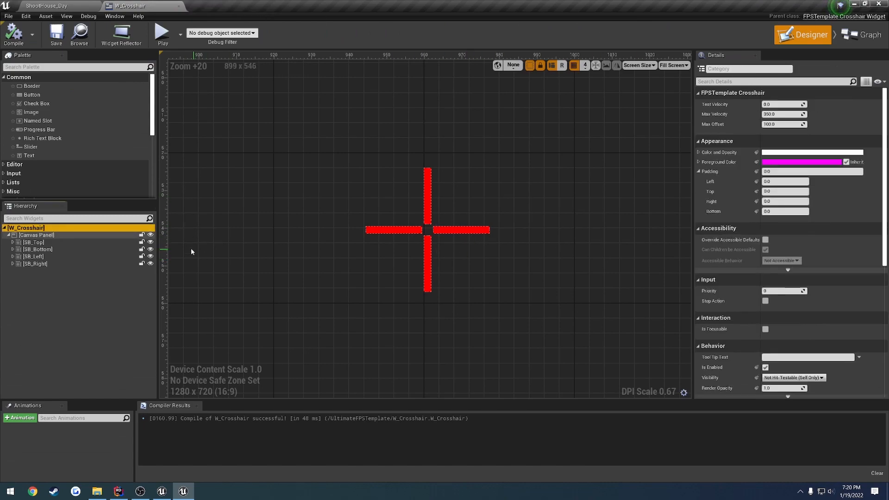
{"action": "scroll", "coordinate": [423, 233], "scroll_direction": "down", "scroll_amount": 13}
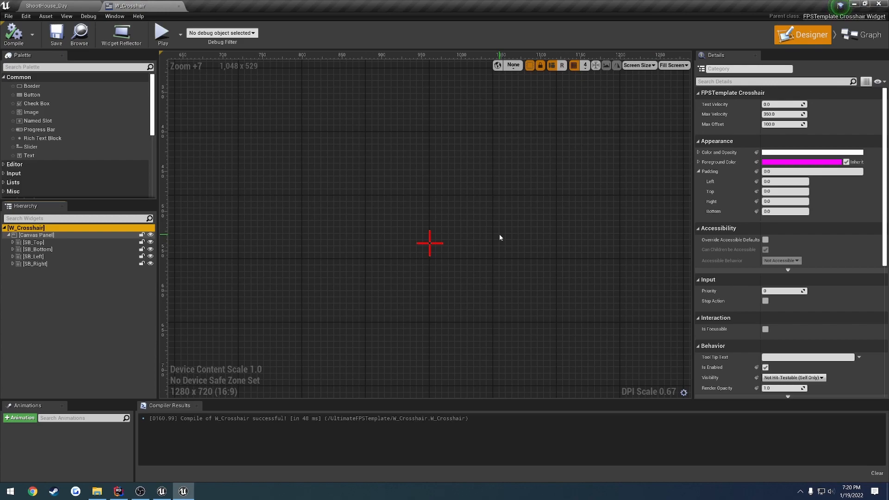
{"action": "left_click", "coordinate": [126, 235]}
{"action": "left_click", "coordinate": [69, 244]}
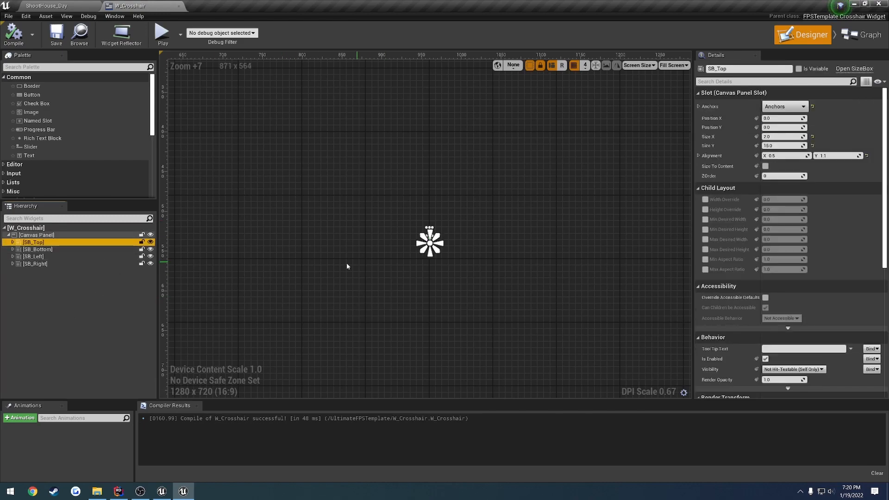
{"action": "left_click", "coordinate": [387, 287]}
{"action": "scroll", "coordinate": [397, 291], "scroll_direction": "up", "scroll_amount": 5}
Switch to Rider, hide the Unreal log, and open a new line below the OwningPawn declaration in FPSTemplate_CrosshairWidget.h
{"action": "left_click", "coordinate": [119, 491]}
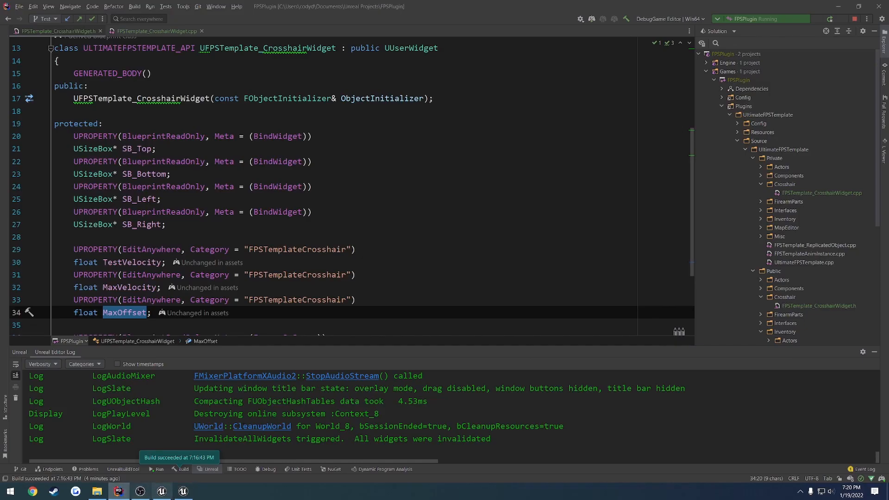
{"action": "left_click", "coordinate": [874, 352]}
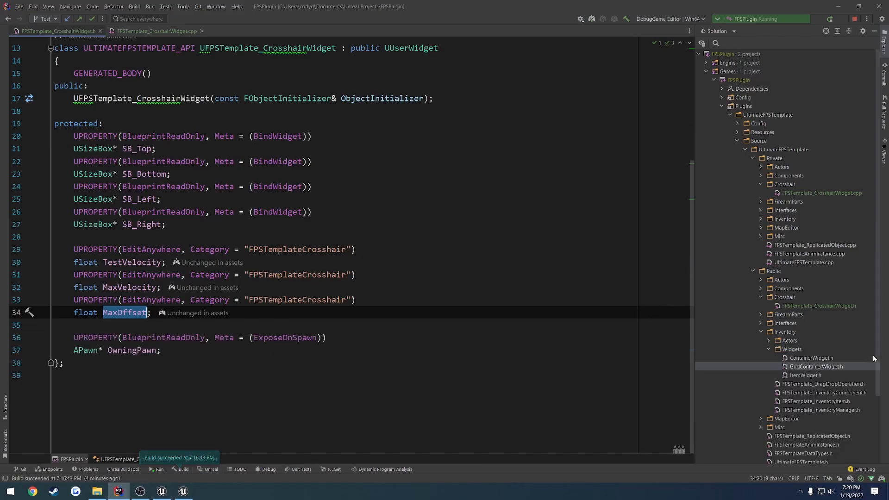
{"action": "left_click", "coordinate": [359, 348]}
{"action": "key", "text": "Return"}
{"action": "key", "text": "Return"}
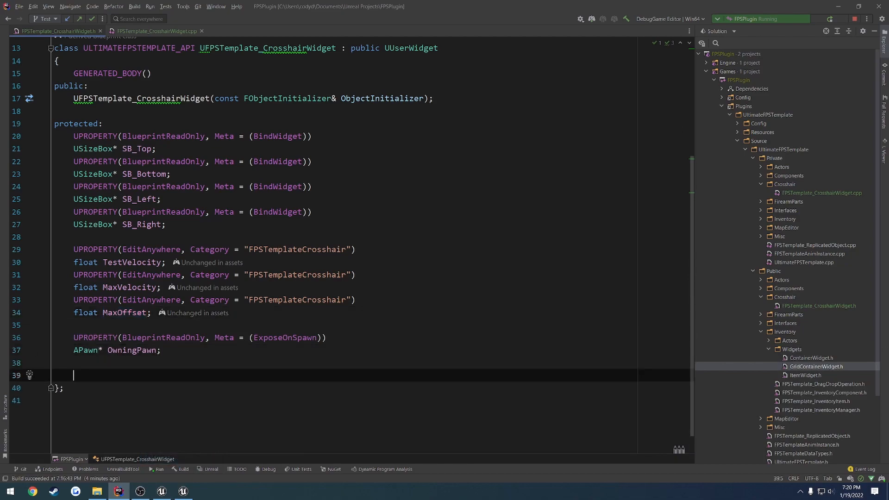
{"action": "scroll", "coordinate": [450, 312], "scroll_direction": "down", "scroll_amount": 1}
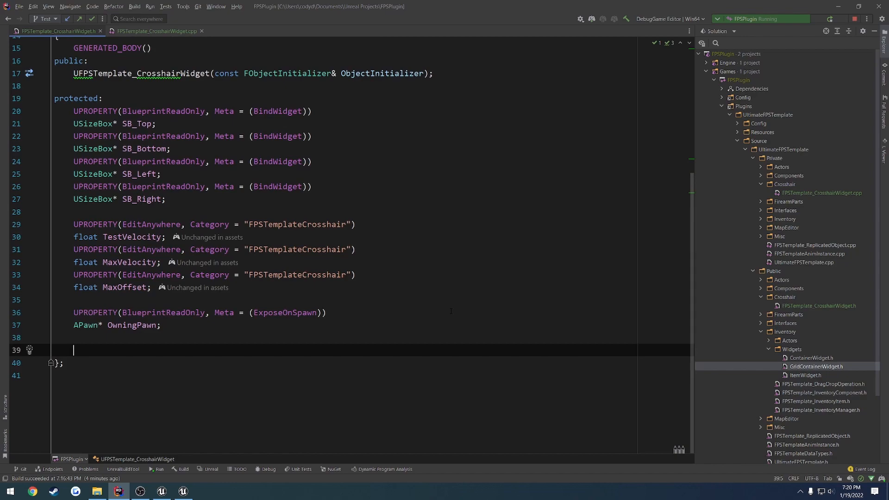
Switch to the Unreal Editor, try changing Test Velocity on the W_Crosshair root, and set it back to 0
{"action": "left_click", "coordinate": [183, 491]}
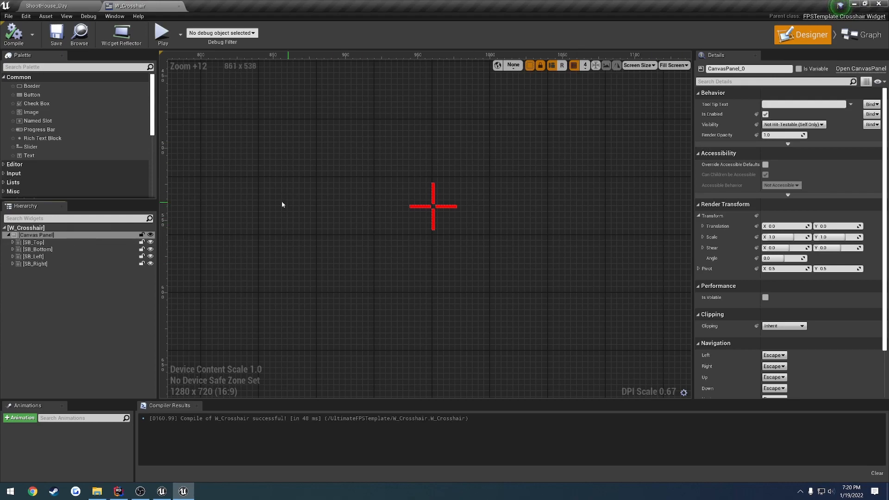
{"action": "left_click", "coordinate": [28, 228]}
{"action": "left_click", "coordinate": [776, 105]}
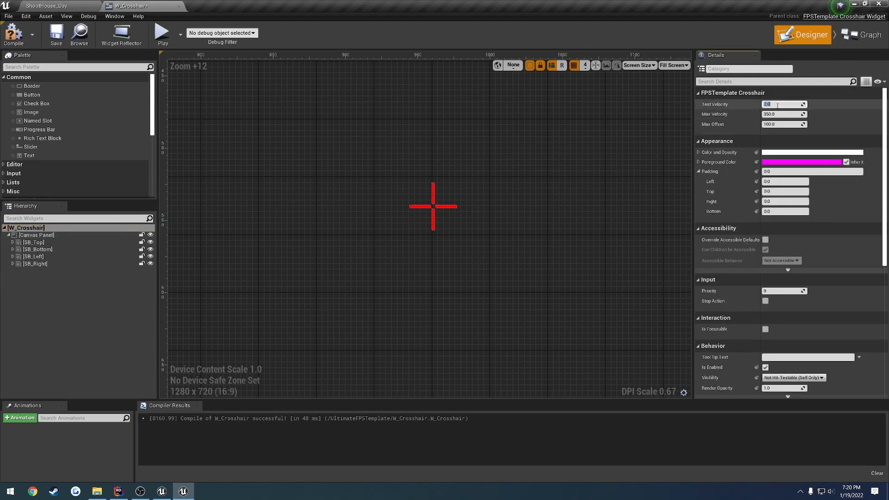
{"action": "type", "text": "0"}
{"action": "key", "text": "Return"}
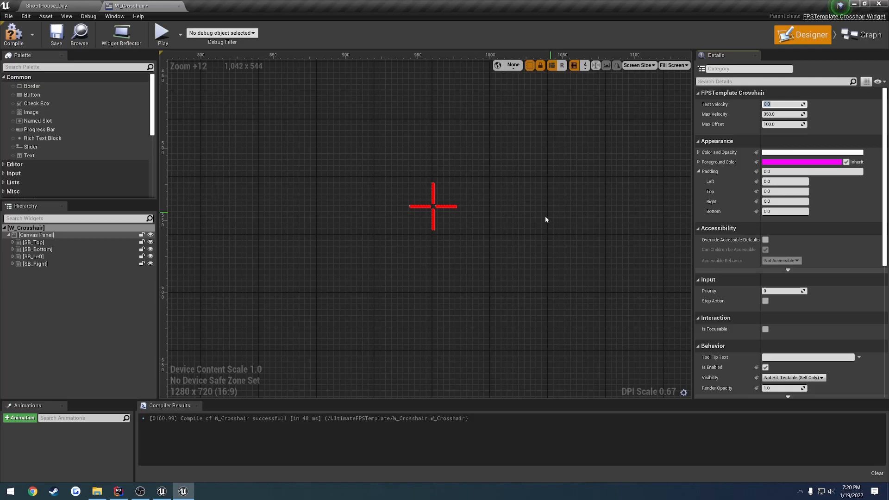
Return to Rider, declare the SynchronizeProperties override below OwningPawn, generate its definition, and add an empty line after the Super call
{"action": "key", "text": "alt+Tab"}
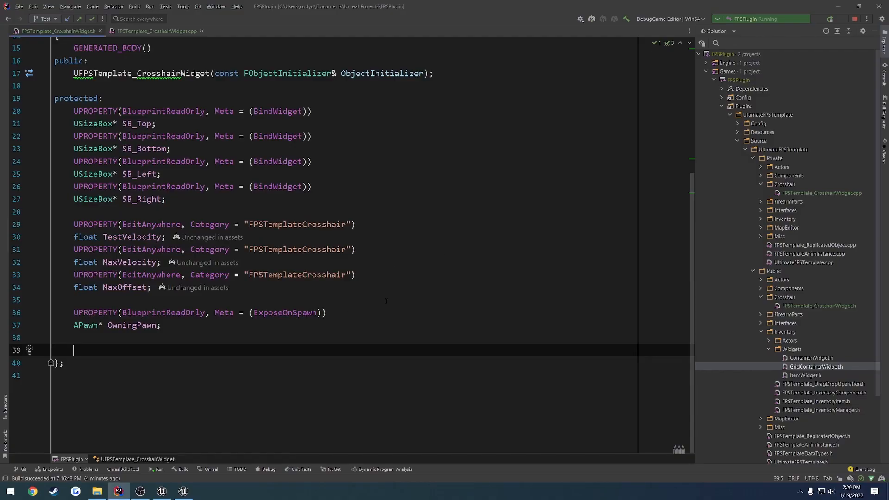
{"action": "type", "text": "Syncro"}
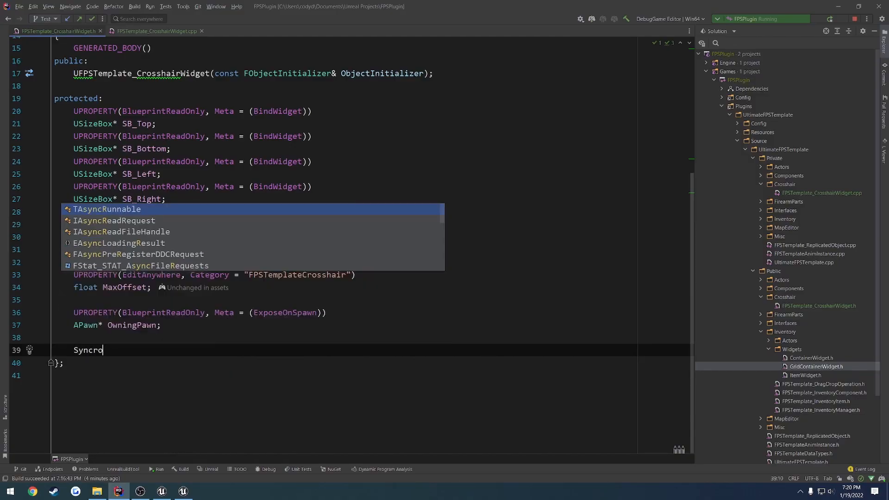
{"action": "key", "text": "BackSpace"}
{"action": "key", "text": "BackSpace"}
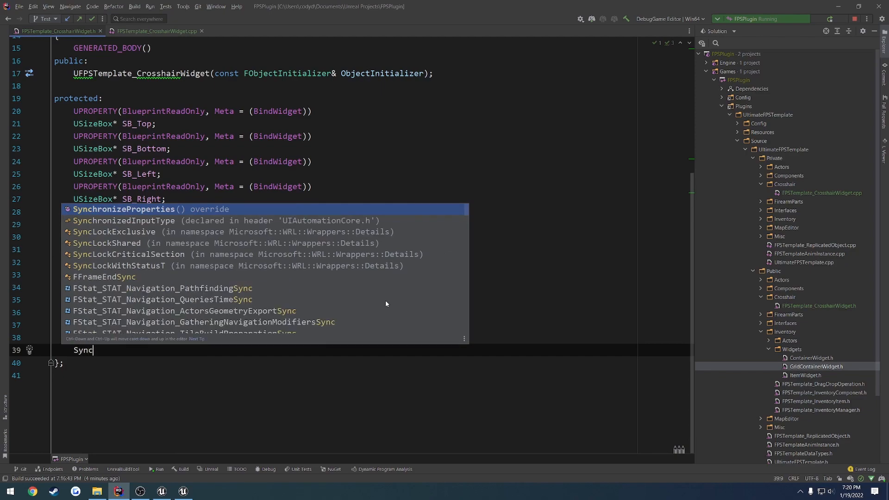
{"action": "key", "text": "Return"}
{"action": "key", "text": "alt+Return"}
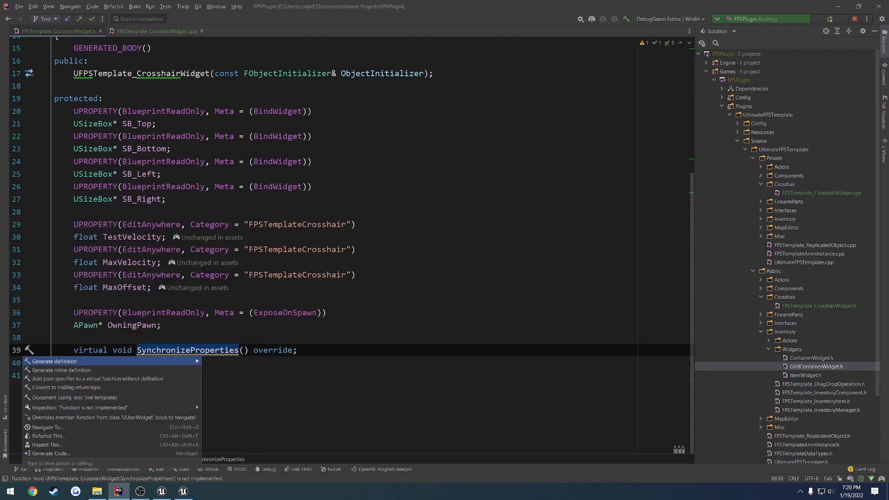
{"action": "key", "text": "Return"}
{"action": "key", "text": "End"}
{"action": "key", "text": "Return"}
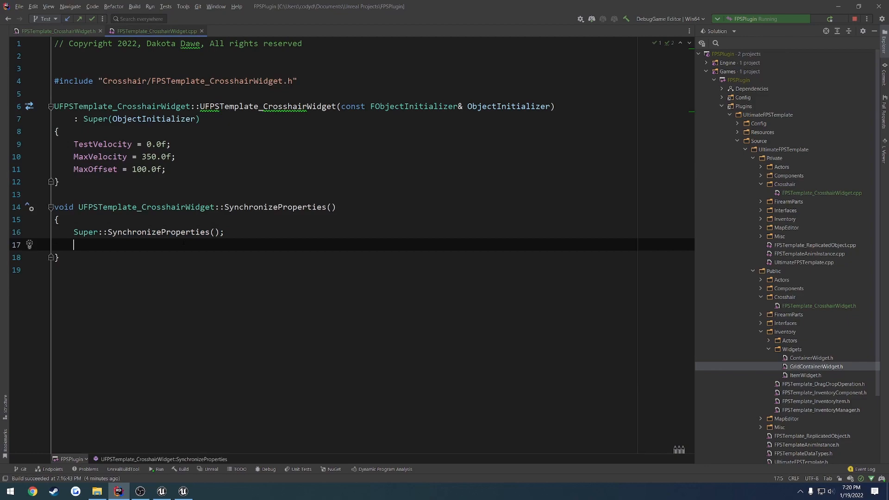
Look up the parent UUserWidget implementation of SynchronizeProperties, close that file, and return to the crosshair widget's source file
{"action": "left_click", "coordinate": [173, 233], "text": "ctrl"}
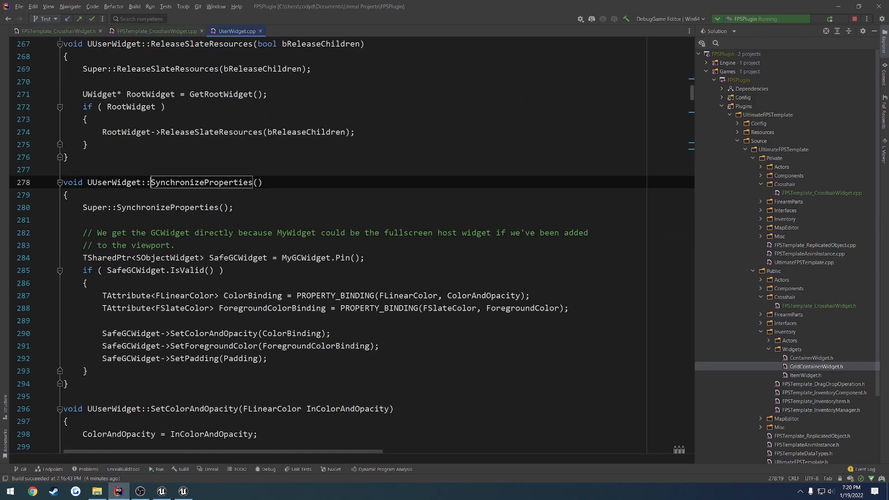
{"action": "left_click", "coordinate": [260, 31]}
{"action": "left_click", "coordinate": [200, 242]}
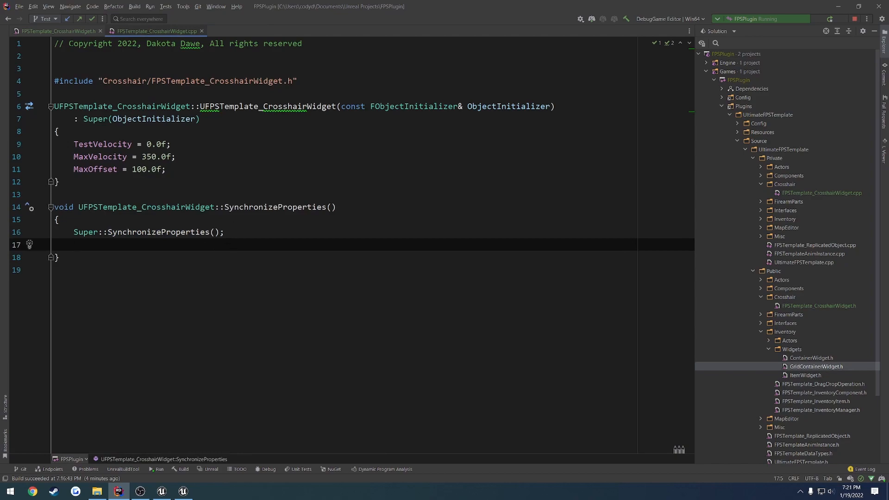
Add a public: section below the SynchronizeProperties declaration in FPSTemplate_CrosshairWidget.h
{"action": "left_click", "coordinate": [63, 33]}
{"action": "left_click", "coordinate": [335, 359]}
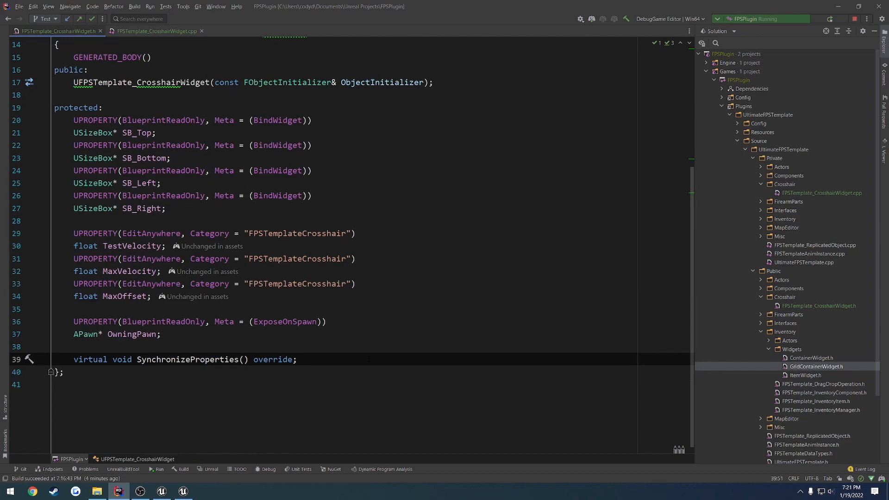
{"action": "key", "text": "Return"}
{"action": "key", "text": "Return"}
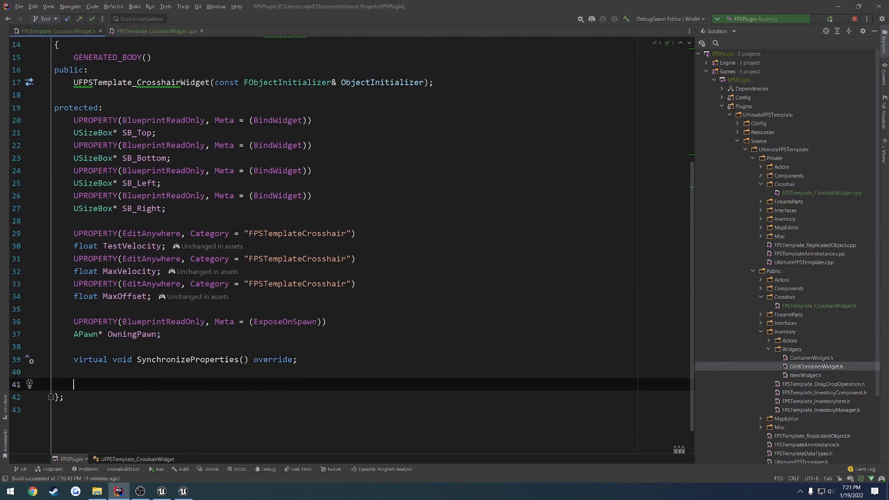
{"action": "type", "text": "public:"}
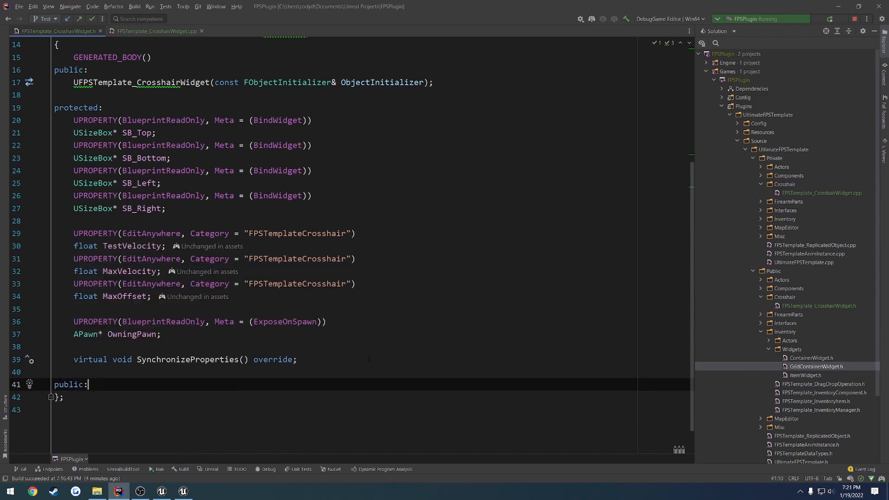
{"action": "key", "text": "Return"}
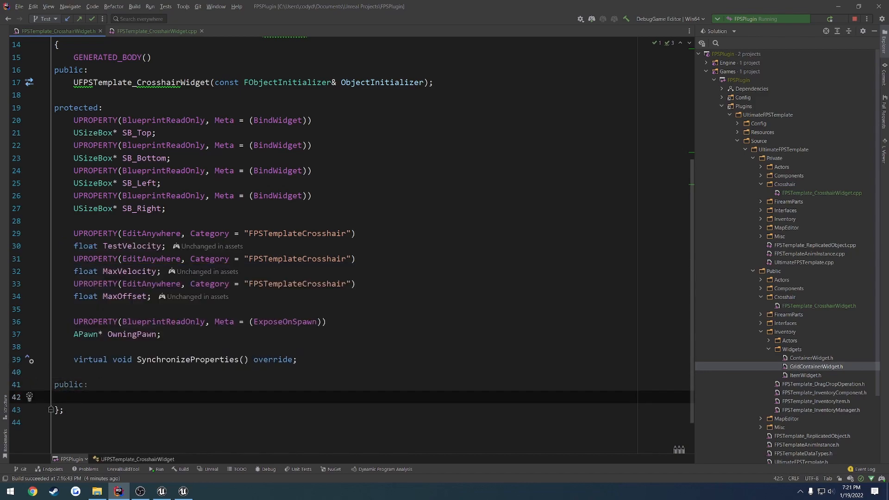
Declare void HandleCrosshairScale(float Velocity); in the new public section of the crosshair widget header
{"action": "type", "text": "void HandleVelocit"}
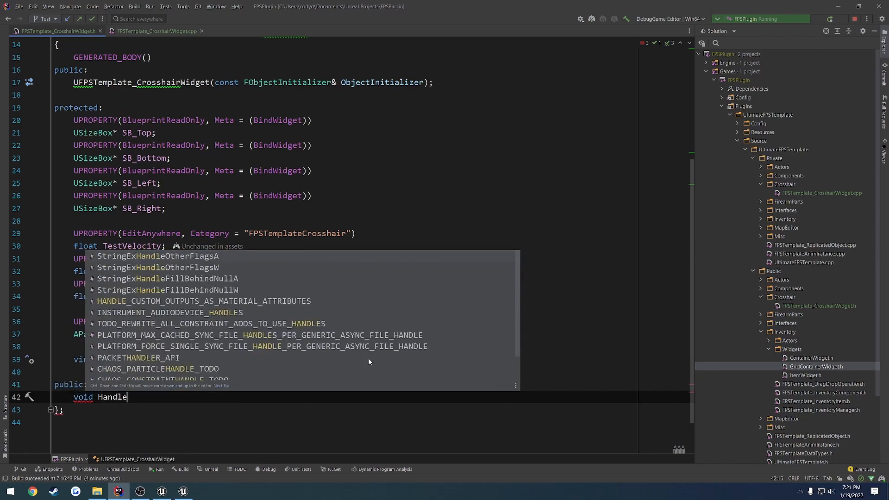
{"action": "key", "text": "BackSpace"}
{"action": "key", "text": "BackSpace"}
{"action": "key", "text": "BackSpace"}
{"action": "key", "text": "BackSpace"}
{"action": "key", "text": "BackSpace"}
{"action": "key", "text": "BackSpace"}
{"action": "key", "text": "BackSpace"}
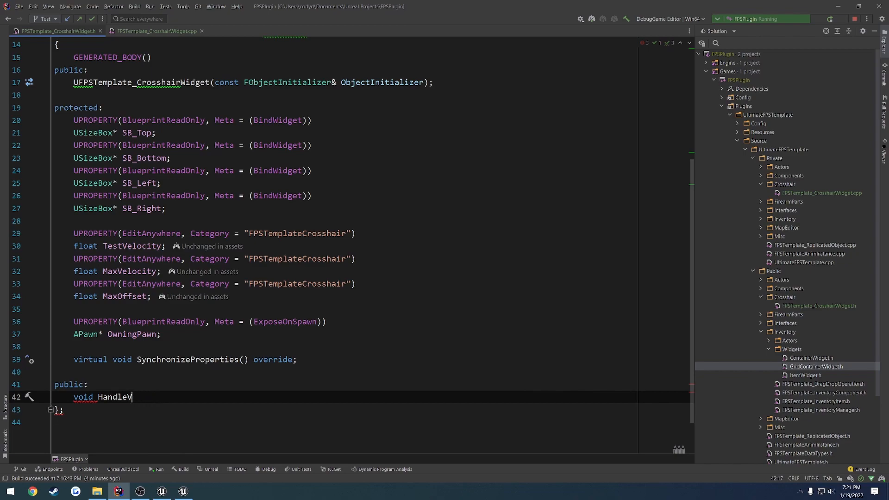
{"action": "type", "text": "CrosshairScale(fl"}
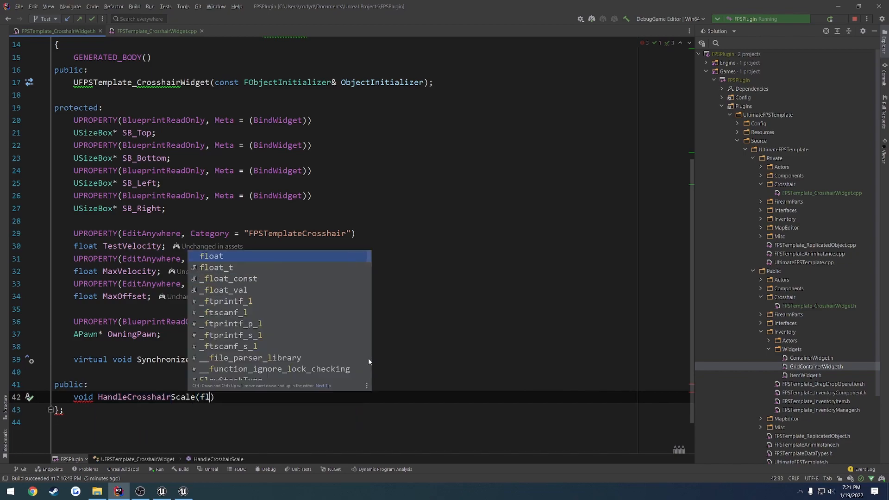
{"action": "type", "text": "oat Veloc"}
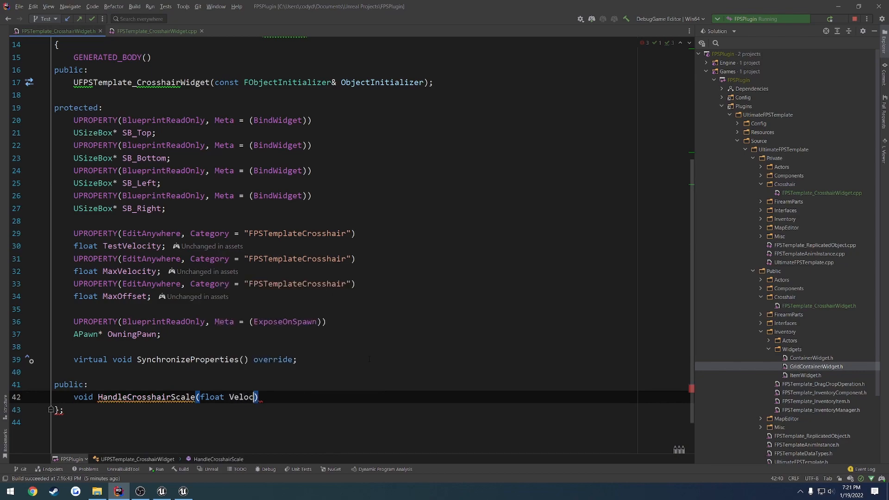
{"action": "type", "text": "ity);"}
Generate an empty definition of HandleCrosshairScale in FPSTemplate_CrosshairWidget.cpp
{"action": "left_click", "coordinate": [156, 397]}
{"action": "key", "text": "alt+Return"}
{"action": "key", "text": "Down"}
{"action": "key", "text": "Down"}
{"action": "key", "text": "Down"}
{"action": "key", "text": "Return"}
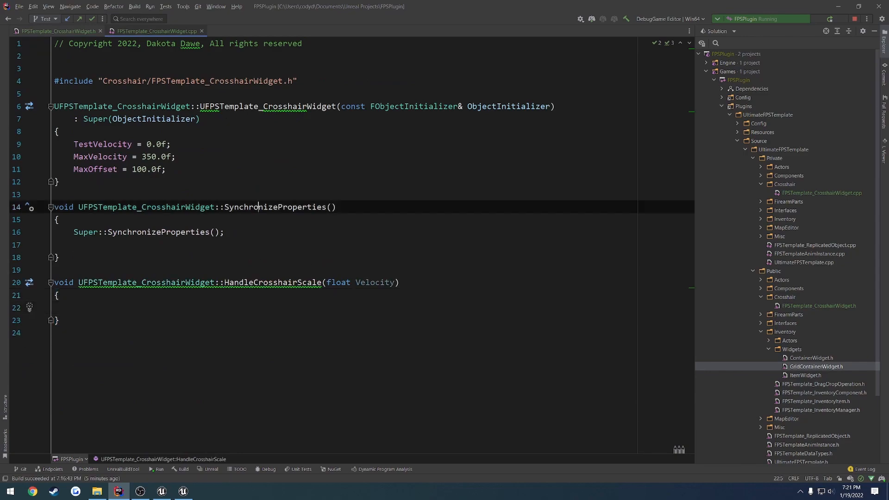
Call HandleCrosshairScale(TestVelocity); in SynchronizeProperties after the Super call, separated from it by a blank line
{"action": "left_click", "coordinate": [301, 207]}
{"action": "left_click", "coordinate": [197, 243]}
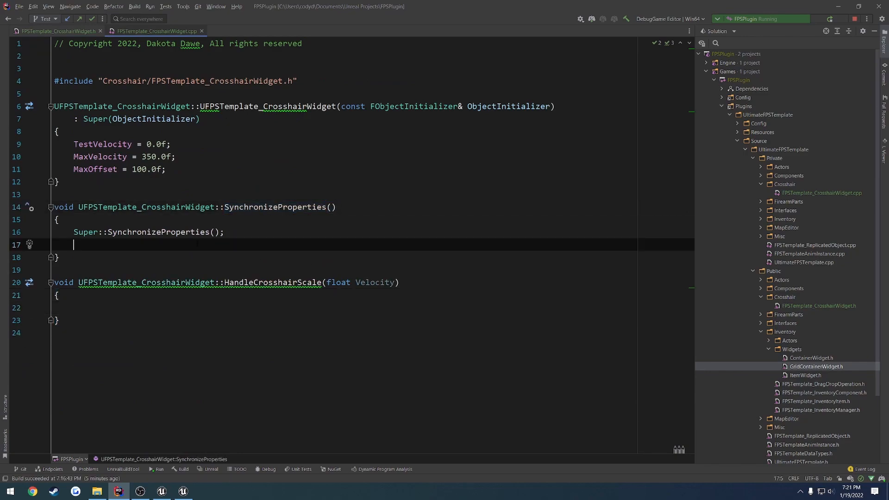
{"action": "type", "text": "Handle"}
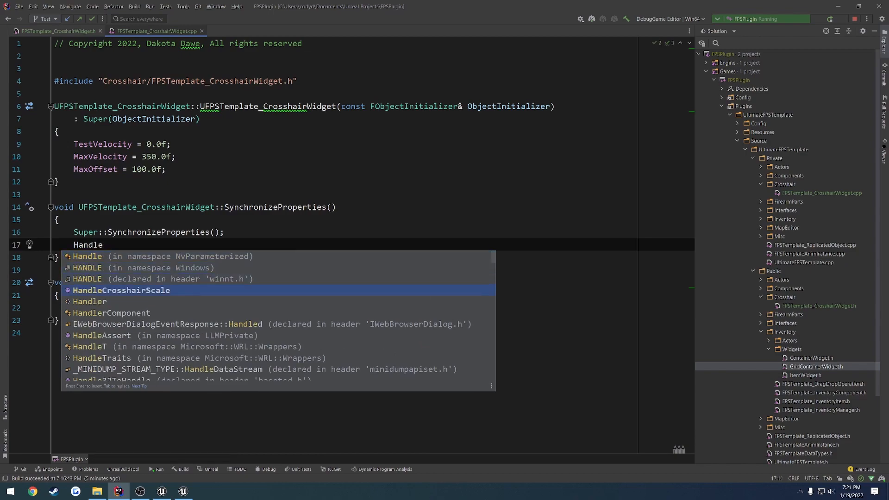
{"action": "key", "text": "Return"}
{"action": "type", "text": "Vel"}
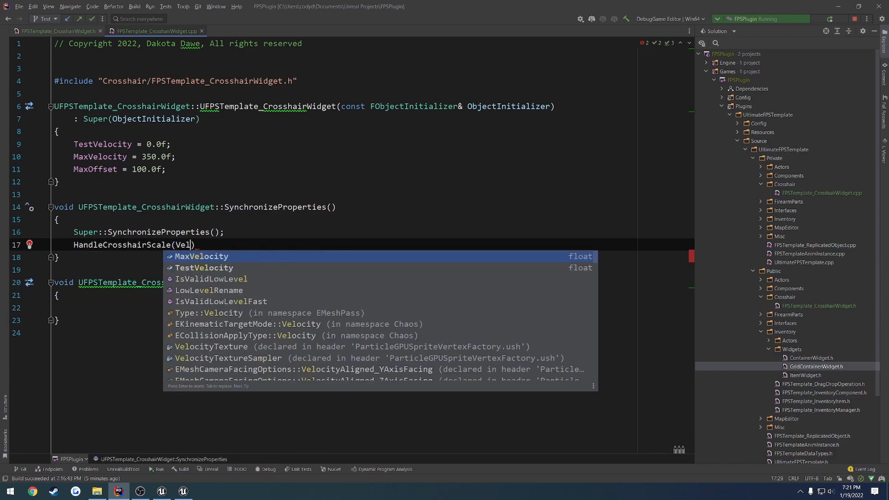
{"action": "key", "text": "Return"}
{"action": "type", "text": ";"}
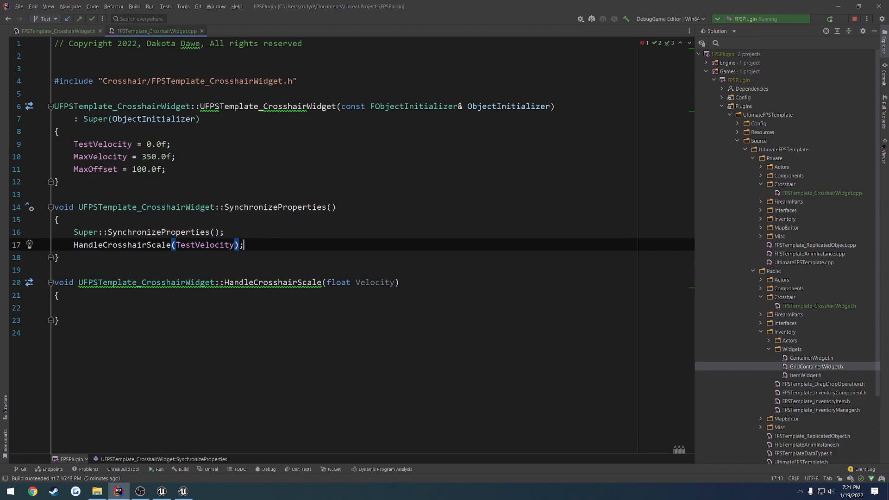
{"action": "key", "text": "Up"}
{"action": "key", "text": "Return"}
{"action": "left_click", "coordinate": [129, 315]}
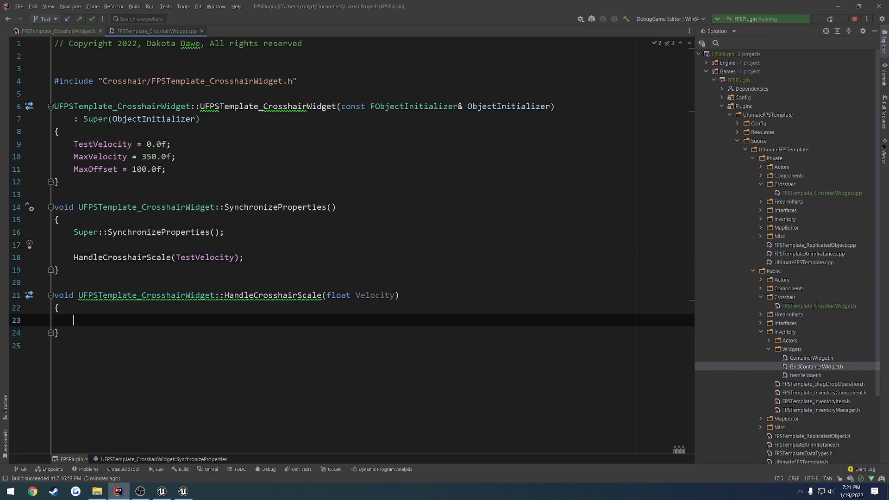
{"action": "key", "text": "ctrl+w"}
{"action": "key", "text": "ctrl+w"}
{"action": "key", "text": "Escape"}
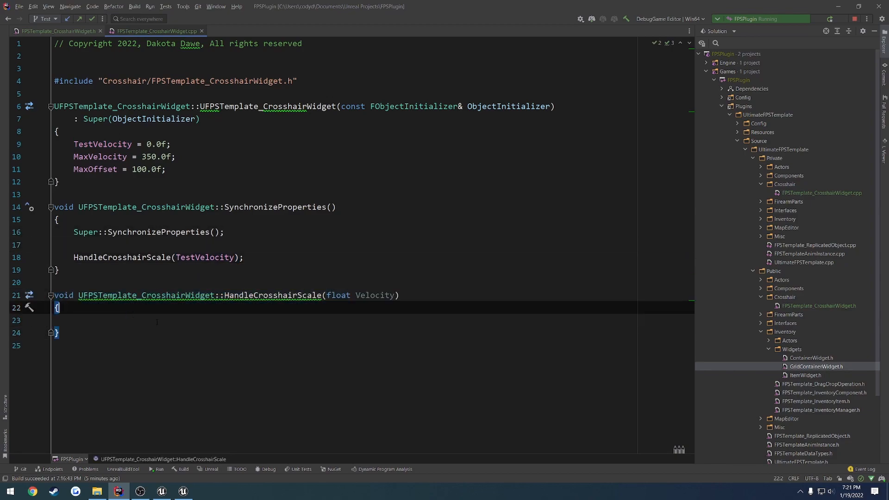
{"action": "left_click", "coordinate": [155, 325]}
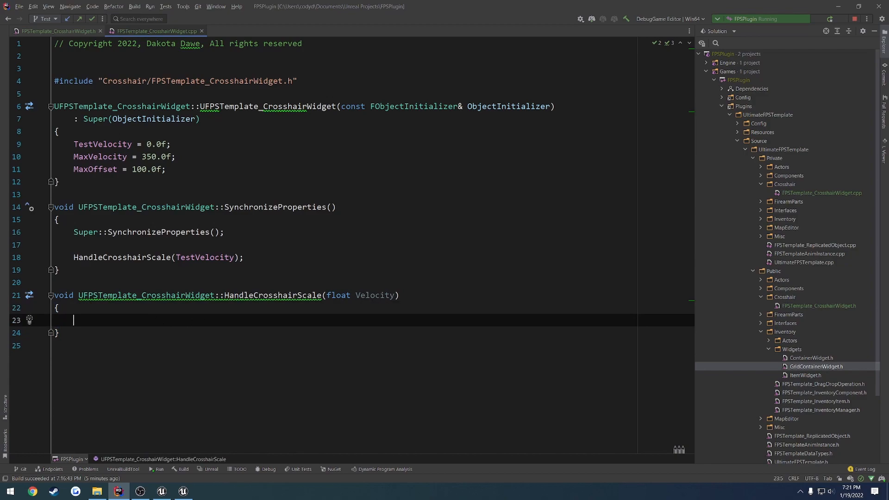
Review the four bound USizeBox properties in FPSTemplate_CrosshairWidget.h and return to the source file
{"action": "left_click", "coordinate": [77, 32]}
{"action": "left_click", "coordinate": [176, 209]}
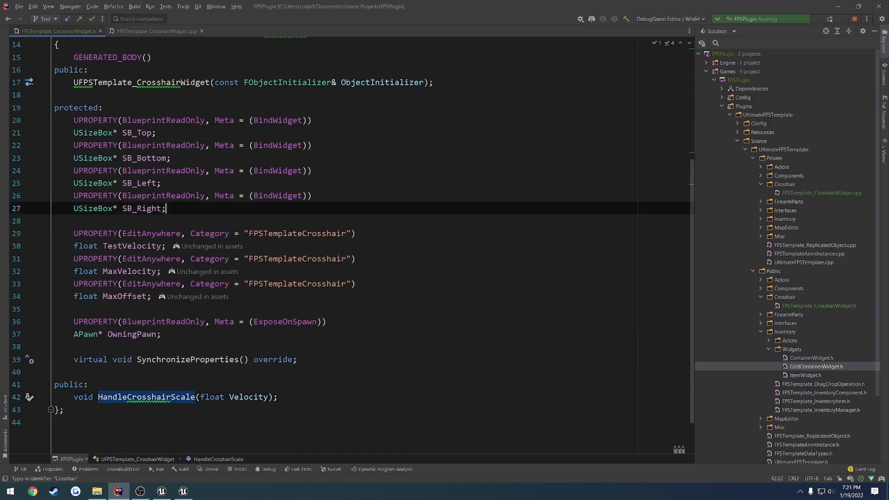
{"action": "left_click_drag", "start_coordinate": [176, 209], "coordinate": [55, 118]}
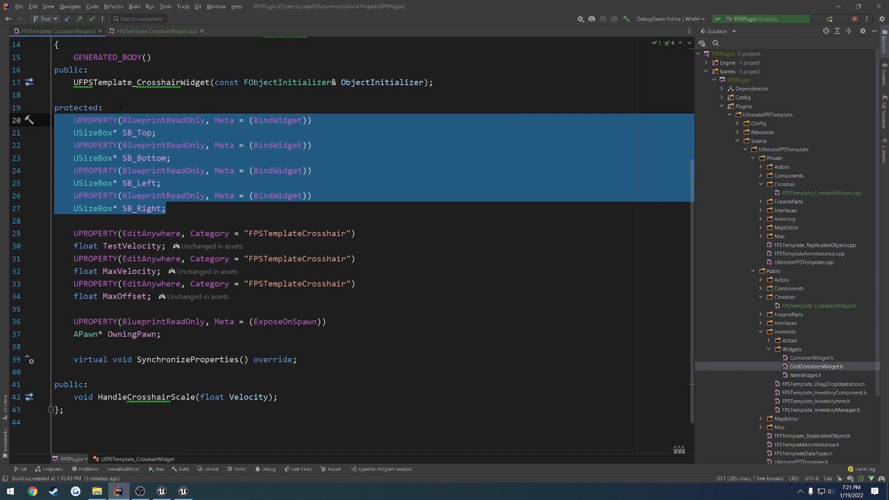
{"action": "left_click", "coordinate": [120, 107]}
{"action": "key", "text": "ctrl+Tab"}
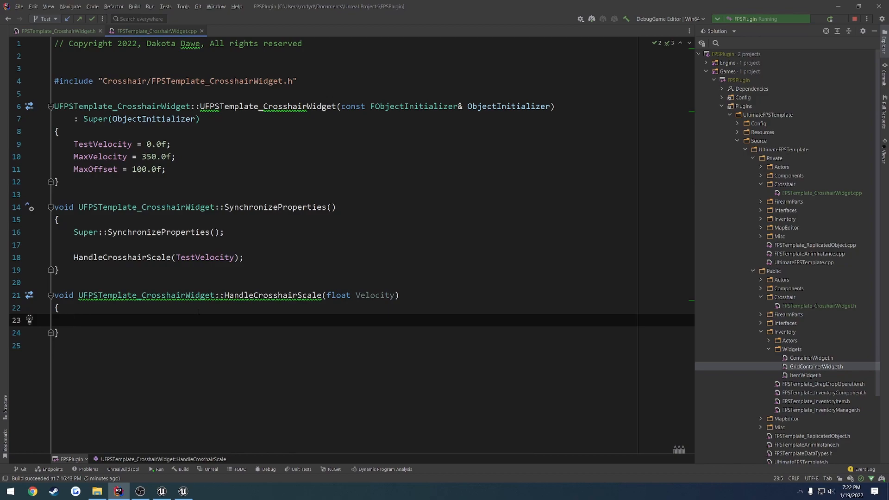
Add an if (SB_Top) block with braces to the body of HandleCrosshairScale
{"action": "type", "text": "if (SB_T"}
{"action": "key", "text": "Return"}
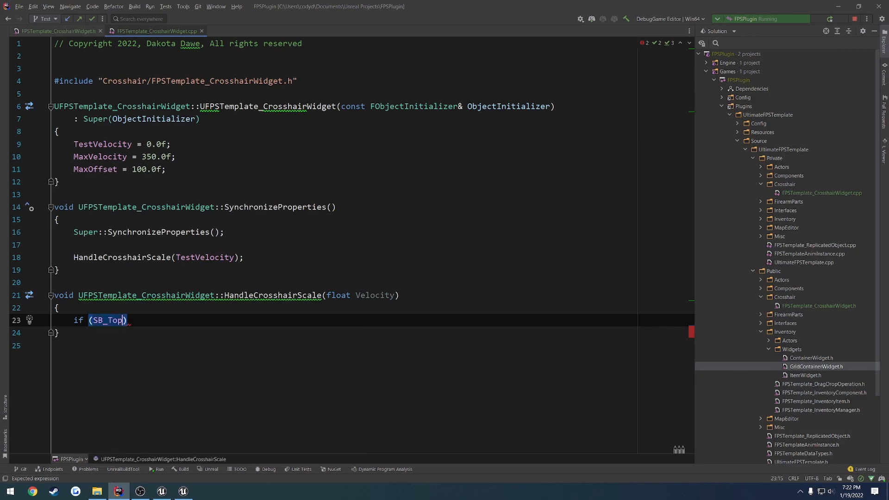
{"action": "key", "text": "Return"}
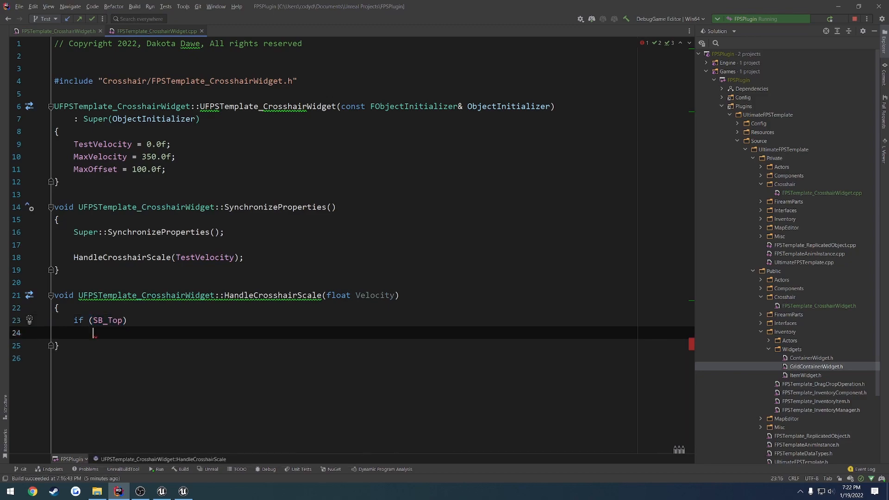
{"action": "type", "text": "{"}
{"action": "key", "text": "Return"}
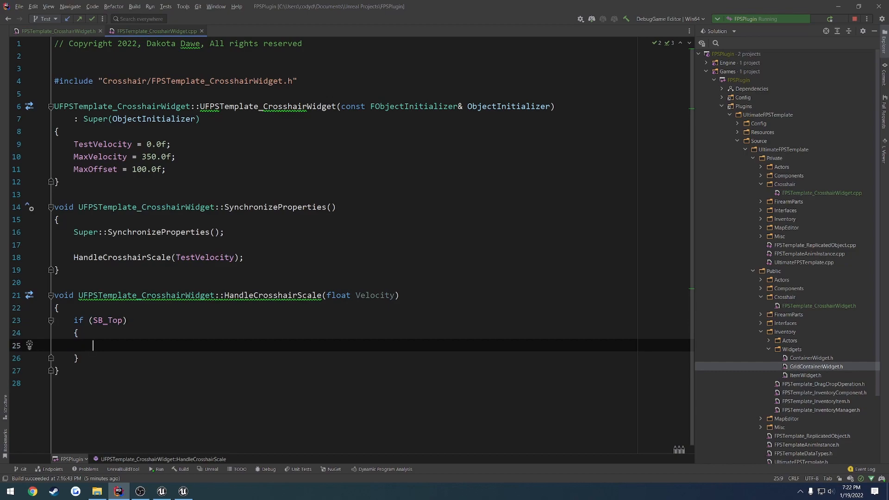
Extend the if condition in HandleCrosshairScale to SB_Top && SB_Bottom && SB_Left && SB_Right
{"action": "left_click", "coordinate": [122, 320]}
{"action": "type", "text": "&& SB_"}
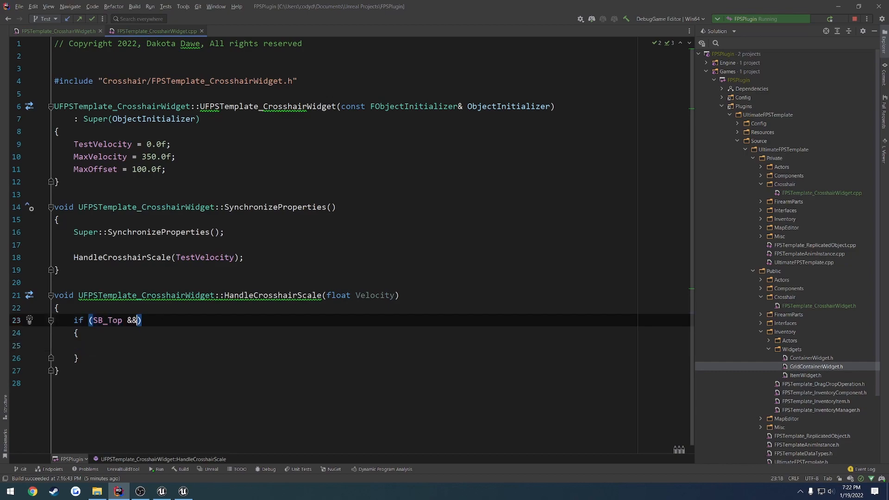
{"action": "type", "text": "Bo"}
{"action": "key", "text": "Return"}
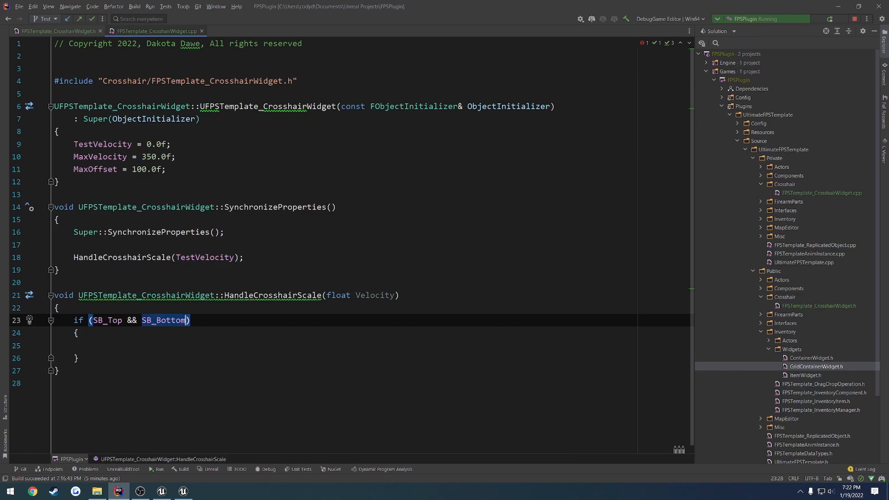
{"action": "type", "text": "&& SB_Le"}
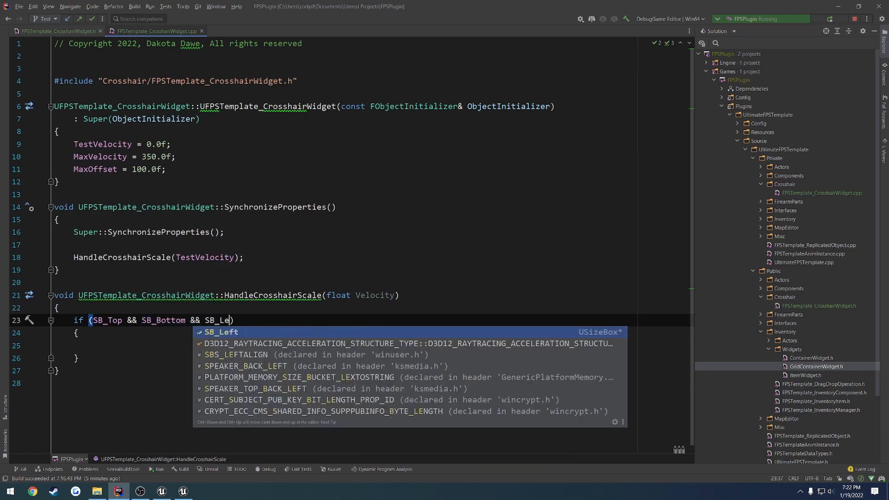
{"action": "key", "text": "Return"}
{"action": "type", "text": "&& SB"}
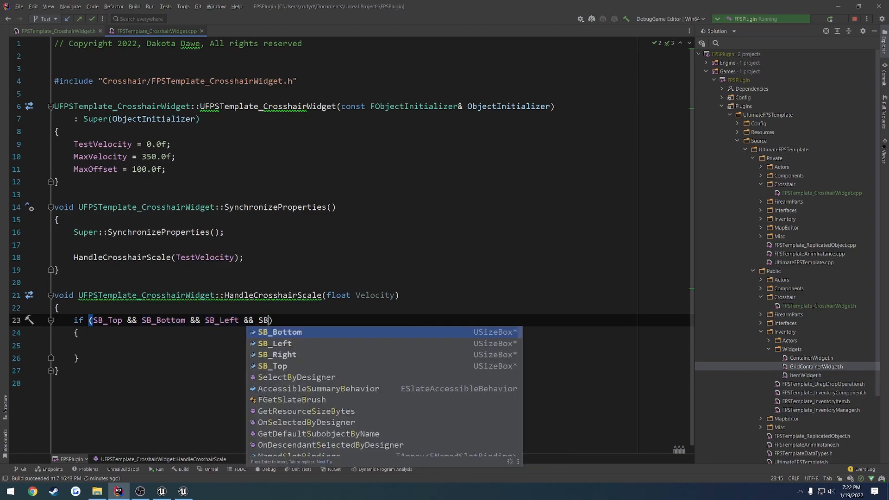
{"action": "type", "text": "_Right"}
{"action": "key", "text": "Down"}
{"action": "key", "text": "Down"}
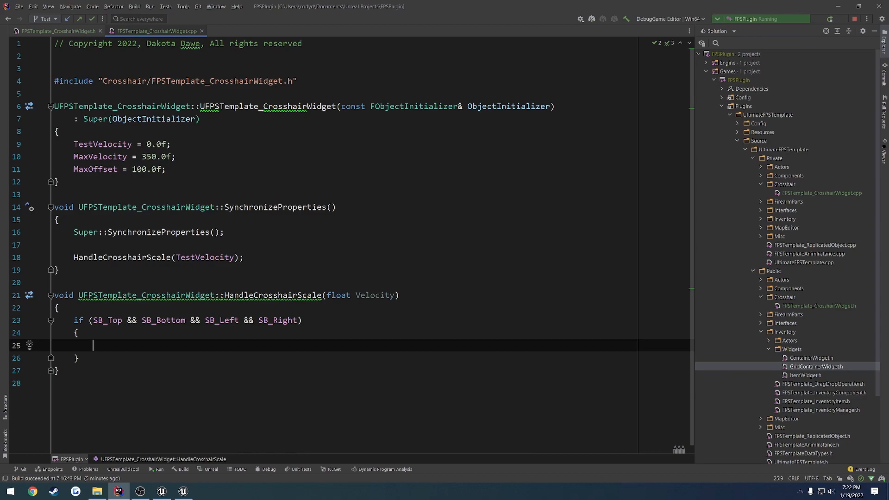
{"action": "type", "text": "SB_T"}
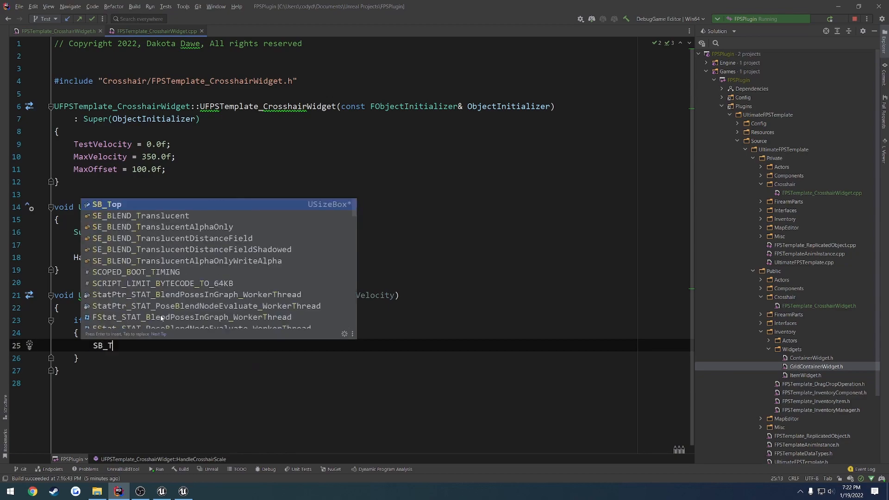
{"action": "type", "text": "op->Locat"}
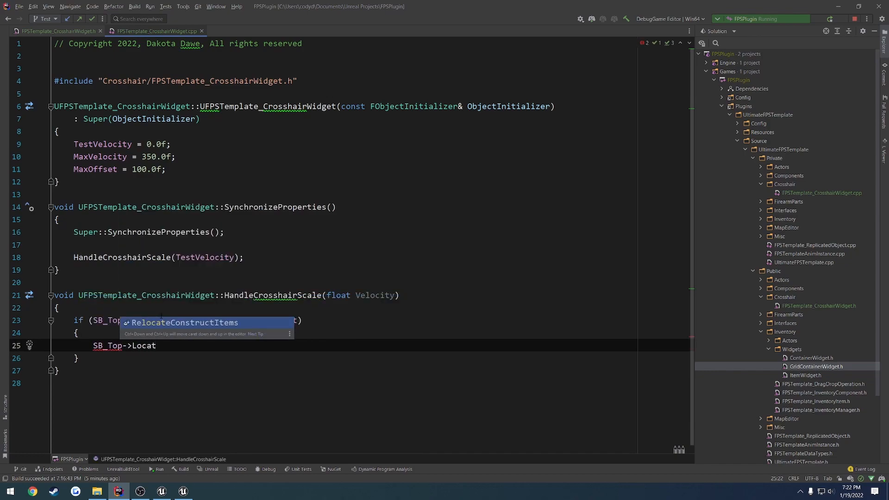
{"action": "key", "text": "BackSpace"}
{"action": "key", "text": "BackSpace"}
{"action": "key", "text": "BackSpace"}
{"action": "key", "text": "BackSpace"}
{"action": "key", "text": "BackSpace"}
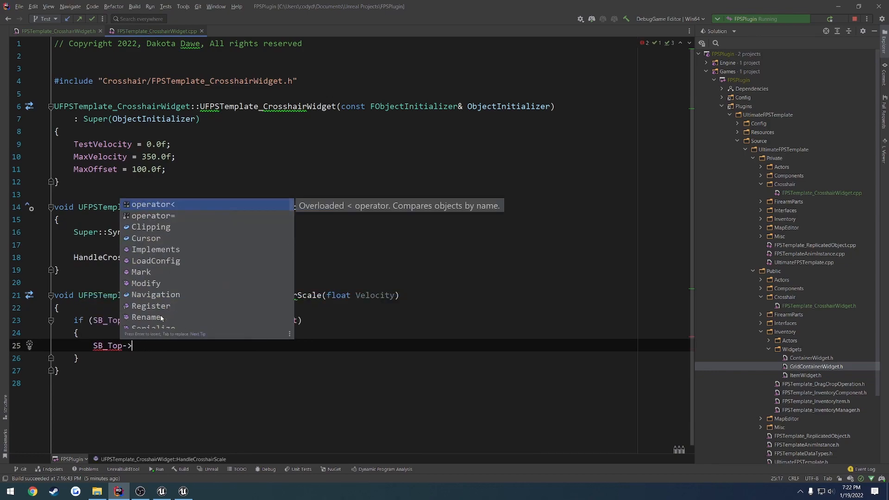
{"action": "type", "text": "Posi"}
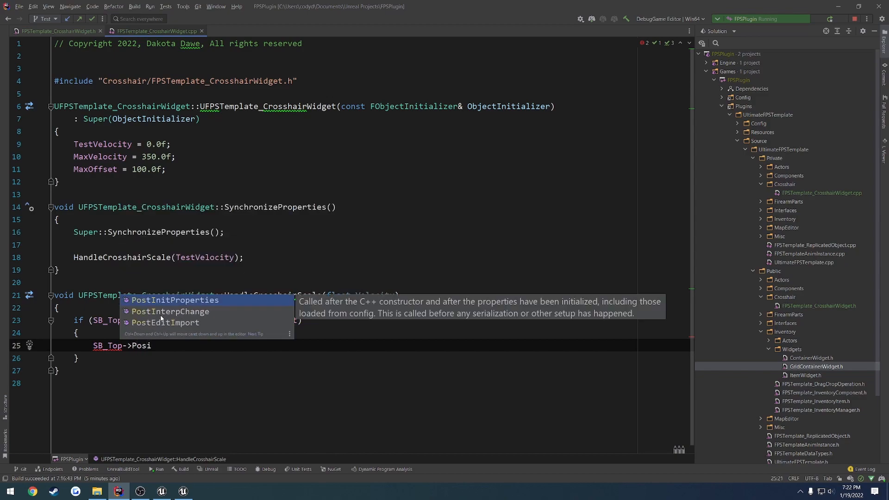
{"action": "key", "text": "BackSpace"}
{"action": "key", "text": "BackSpace"}
{"action": "key", "text": "BackSpace"}
{"action": "key", "text": "BackSpace"}
{"action": "key", "text": "BackSpace"}
{"action": "key", "text": "BackSpace"}
{"action": "key", "text": "BackSpace"}
{"action": "key", "text": "BackSpace"}
{"action": "key", "text": "BackSpace"}
{"action": "key", "text": "BackSpace"}
{"action": "key", "text": "BackSpace"}
{"action": "key", "text": "BackSpace"}
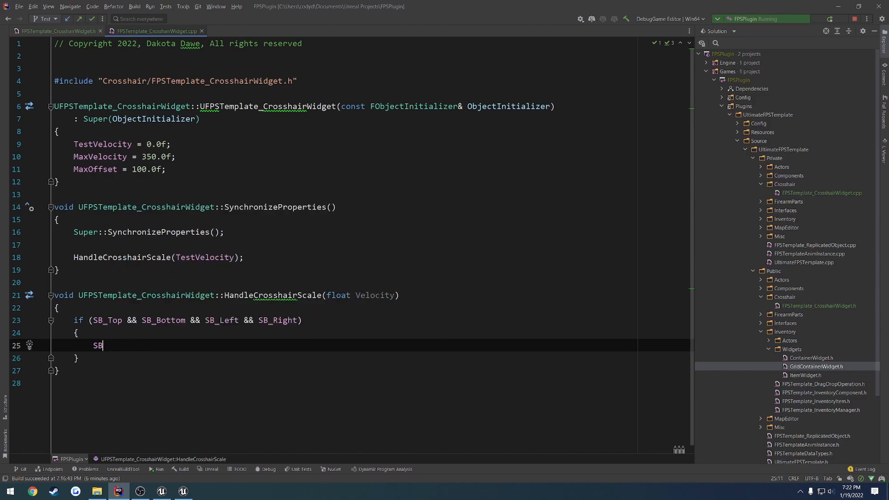
Switch to Unreal Editor, examine SB_Top's canvas panel slot properties in W_Crosshair, and return to the code editor
{"action": "left_click", "coordinate": [184, 490]}
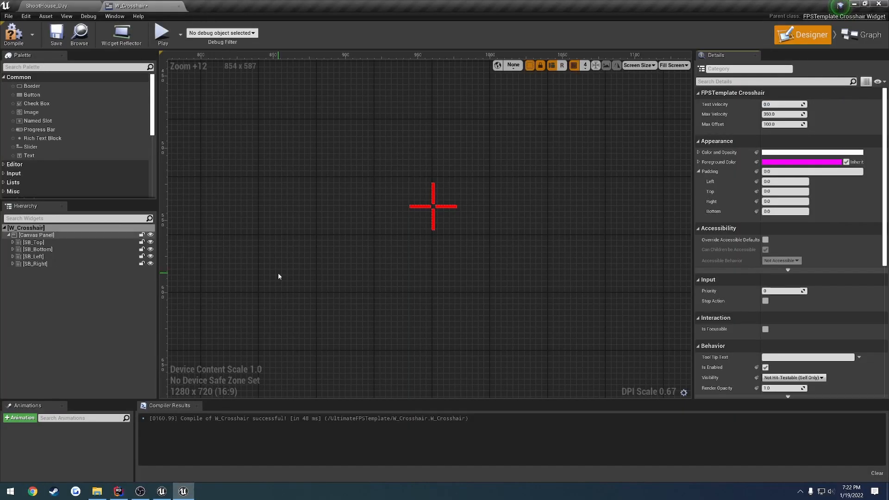
{"action": "left_click", "coordinate": [33, 242]}
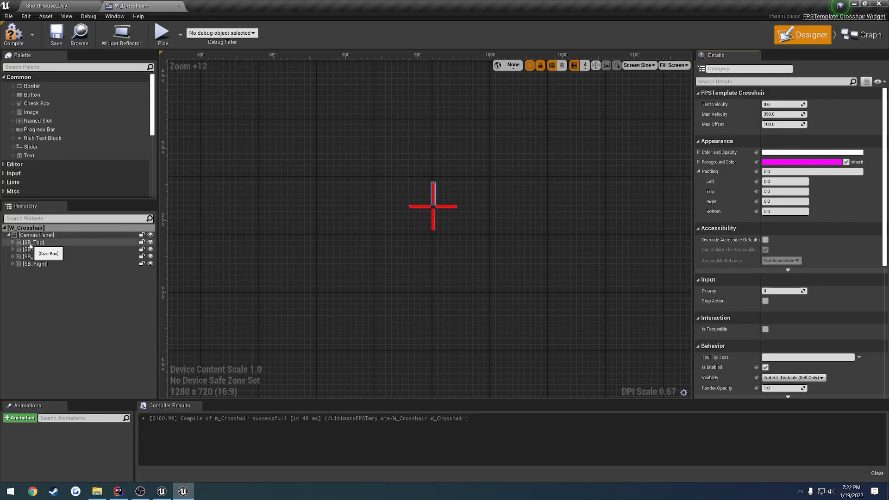
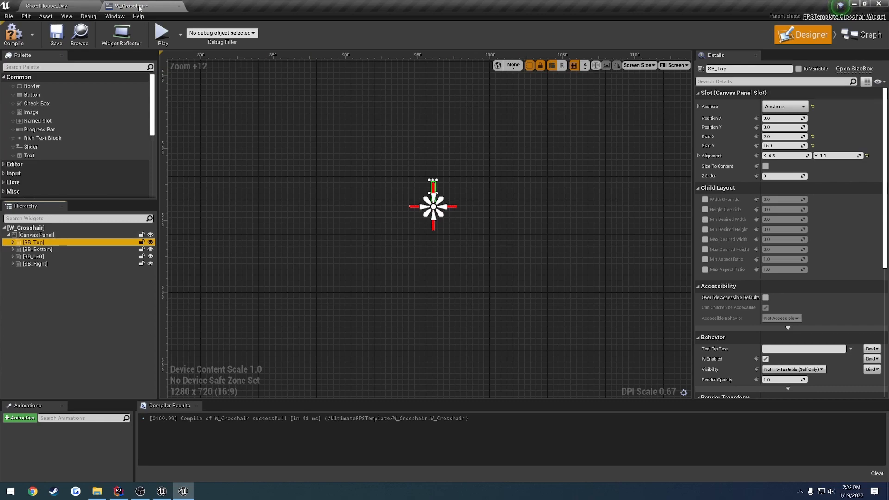
{"action": "left_click", "coordinate": [38, 235]}
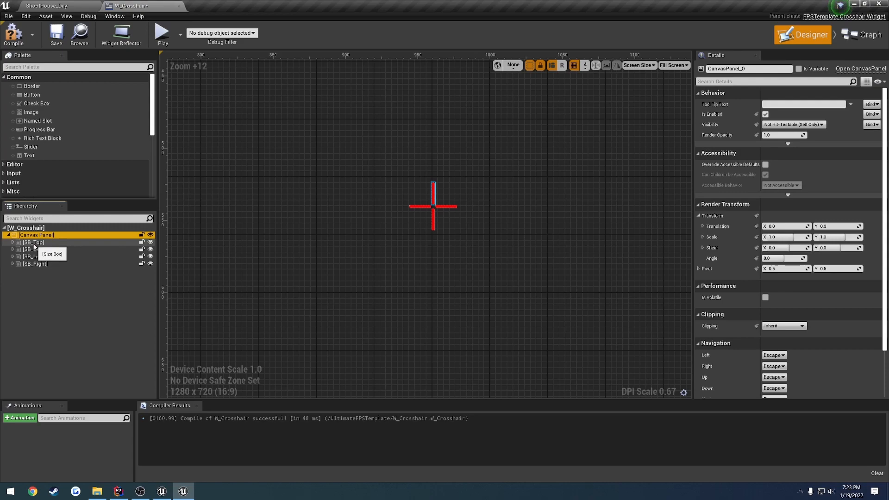
{"action": "left_click", "coordinate": [35, 244]}
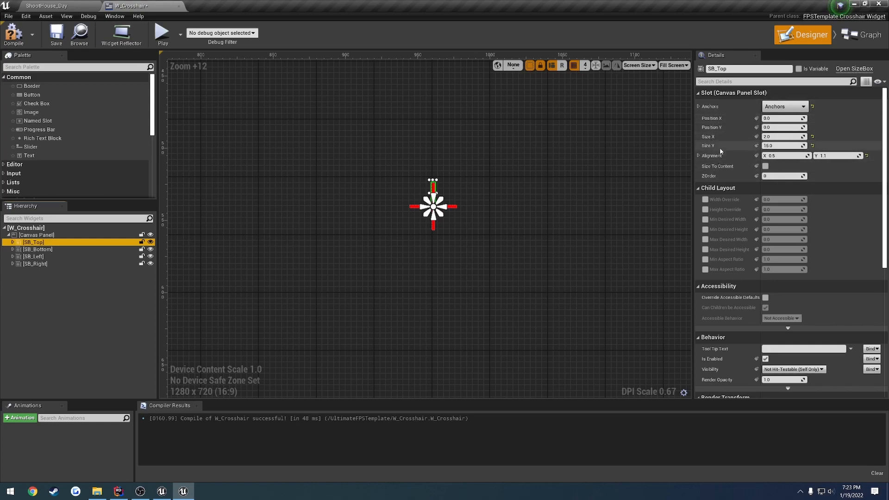
{"action": "key", "text": "alt+Tab"}
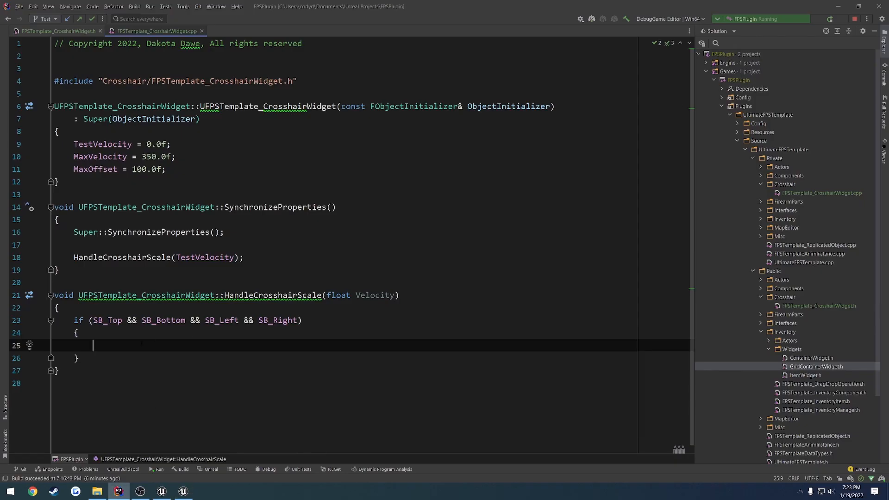
{"action": "type", "text": "SB_"}
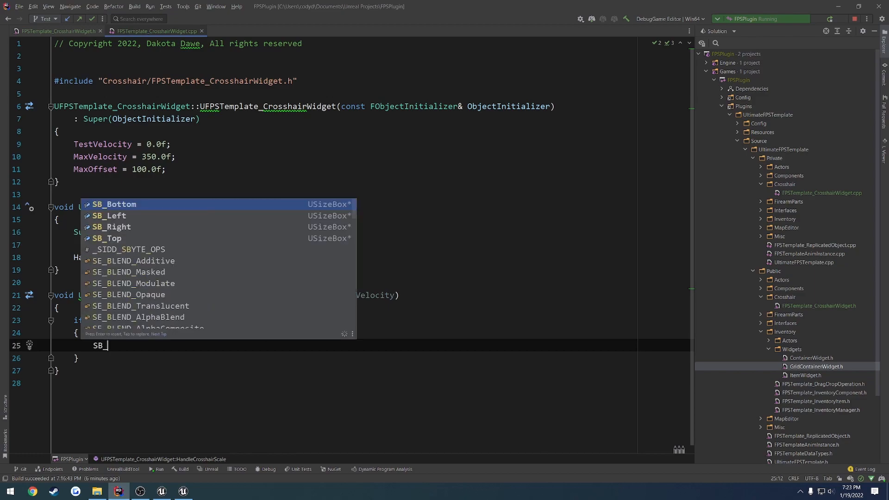
{"action": "type", "text": "Top->Slot"}
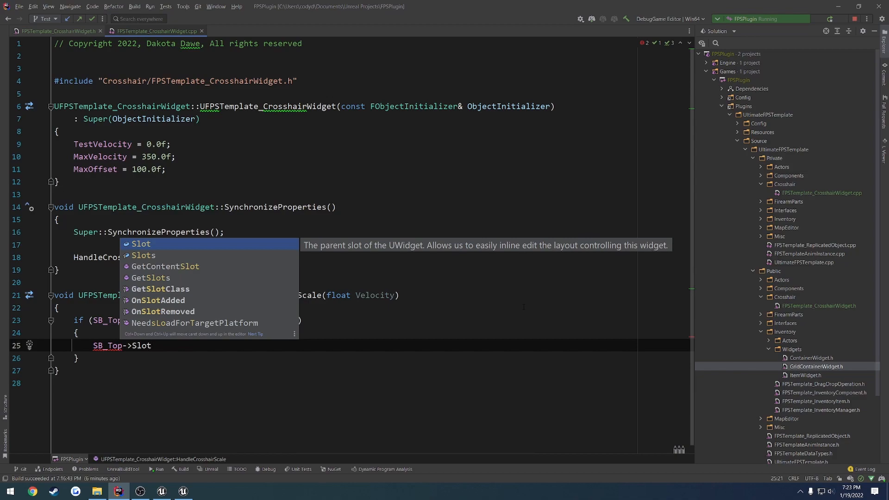
{"action": "key", "text": "Escape"}
{"action": "key", "text": "shift+Home"}
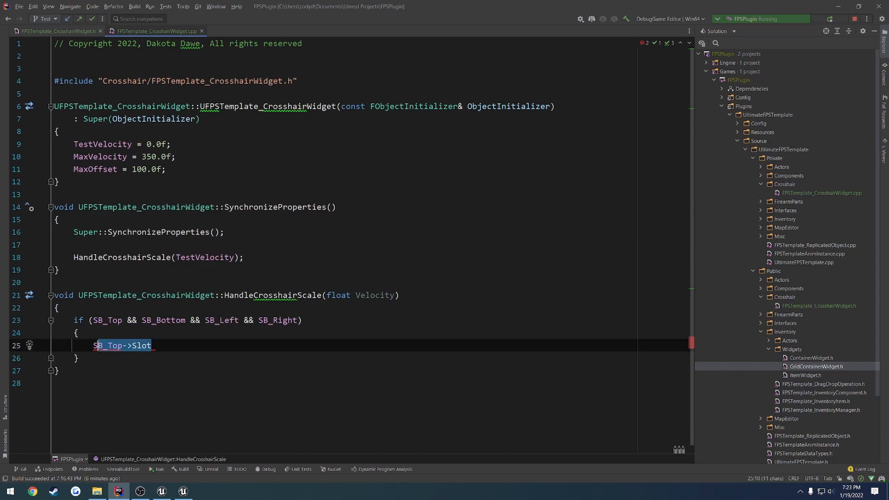
{"action": "mouse_move", "coordinate": [94, 348]}
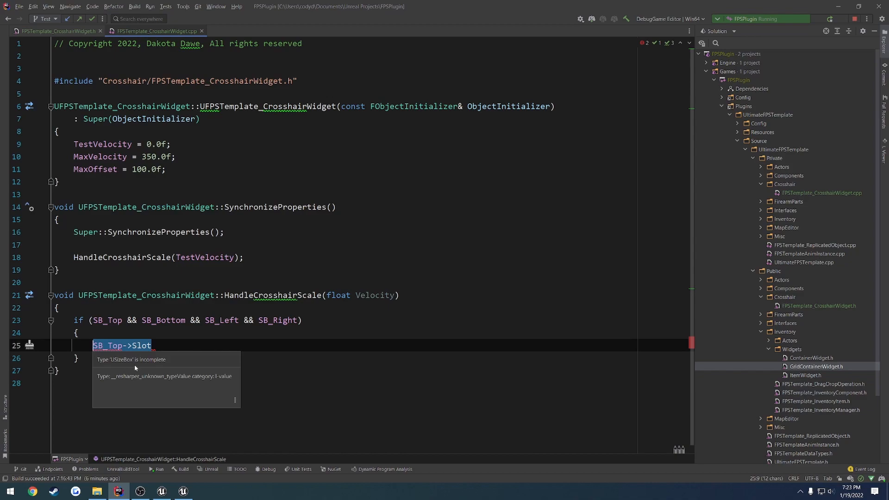
Replace the SB_Top->Slot line with an if (UCanvasPanelSlot* CPS_Top = SB_Top->Slot) block with braces, including the CanvasPanelSlot header
{"action": "type", "text": "if (U"}
{"action": "type", "text": "Canva"}
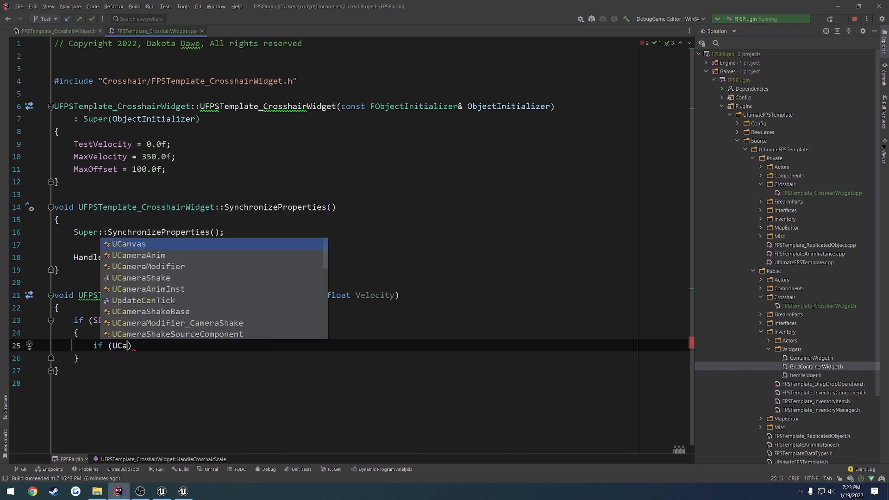
{"action": "key", "text": "Return"}
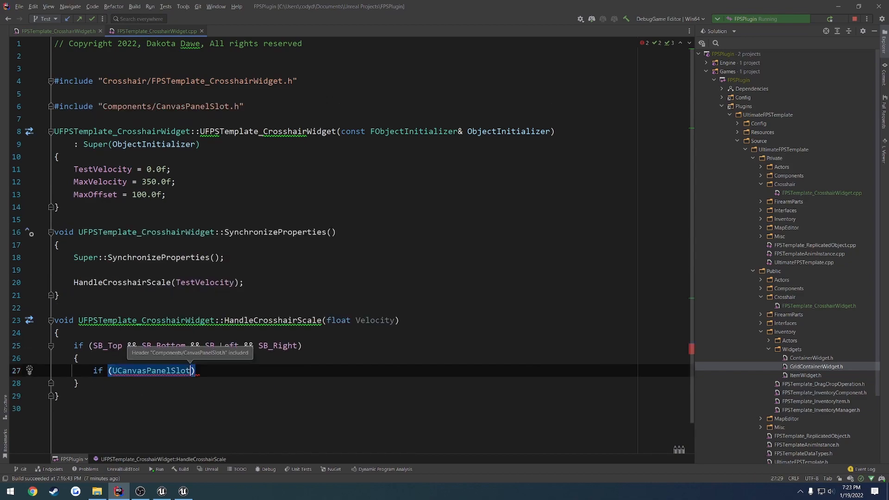
{"action": "type", "text": "* CPS_"}
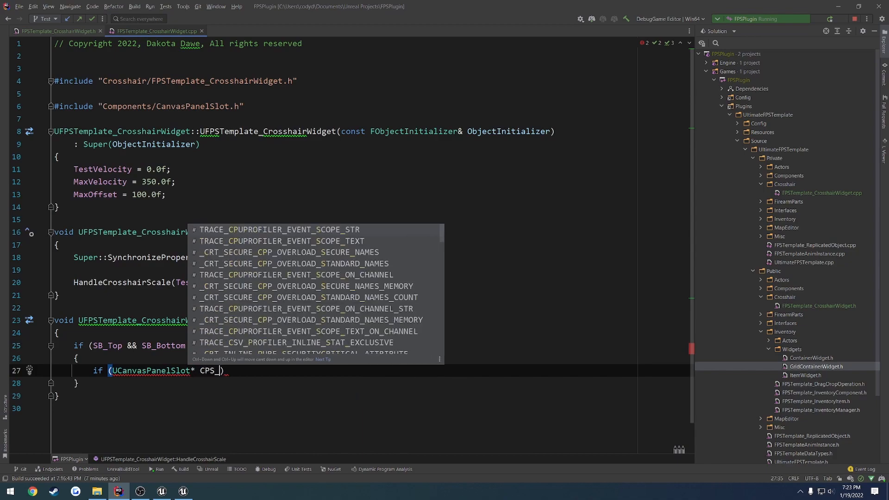
{"action": "type", "text": "Top = C"}
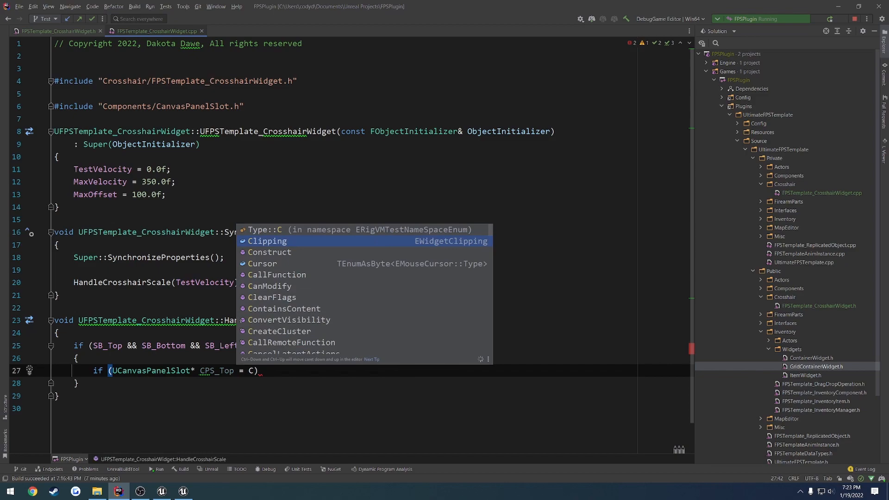
{"action": "key", "text": "BackSpace"}
{"action": "type", "text": "SB_Top->Slot"}
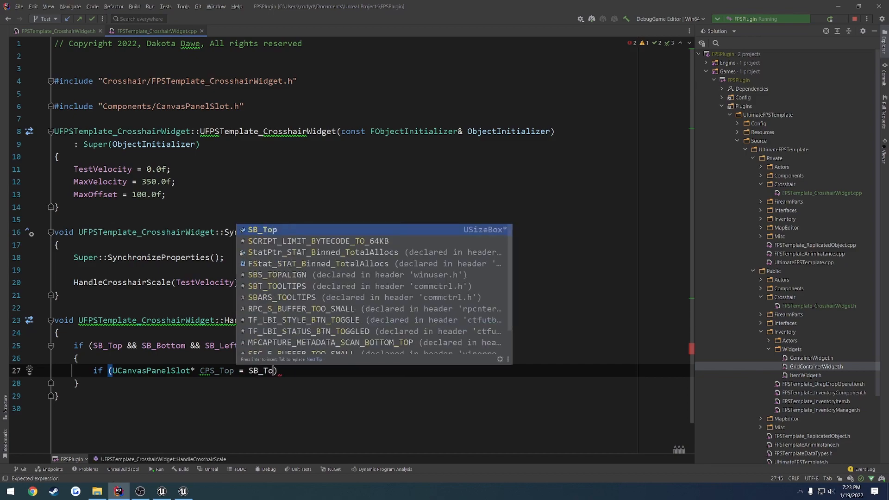
{"action": "type", "text": ")"}
{"action": "key", "text": "Return"}
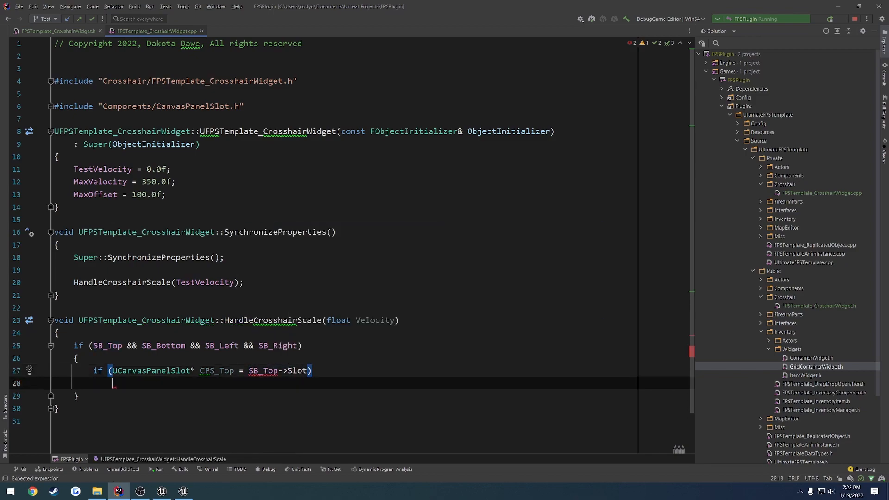
{"action": "type", "text": "{"}
{"action": "key", "text": "Return"}
Inspect the declared type of SB_Top's Slot on a temporary SB_Top->Slot line above the inner if, and undo that line
{"action": "left_click", "coordinate": [297, 371]}
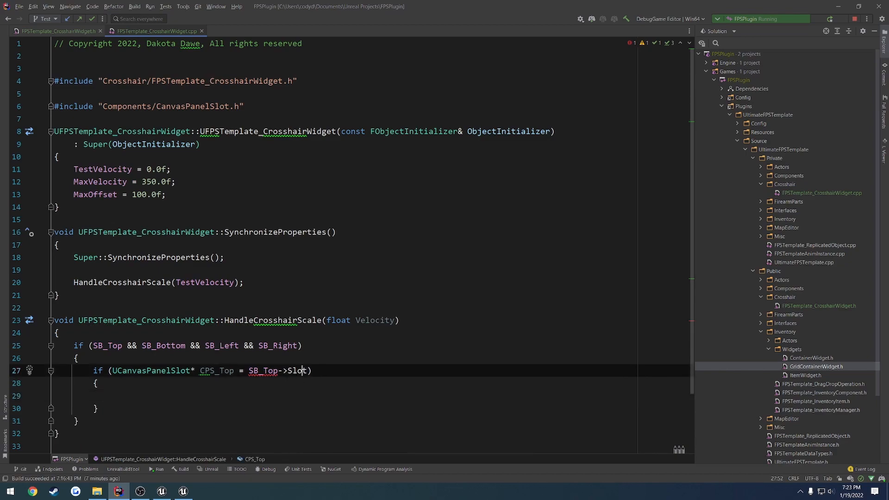
{"action": "double_click", "coordinate": [293, 371]}
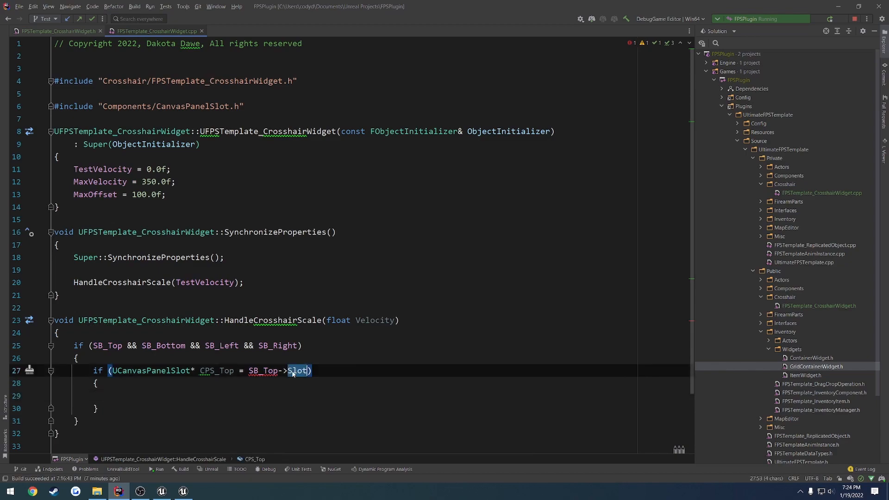
{"action": "left_click", "coordinate": [293, 371]}
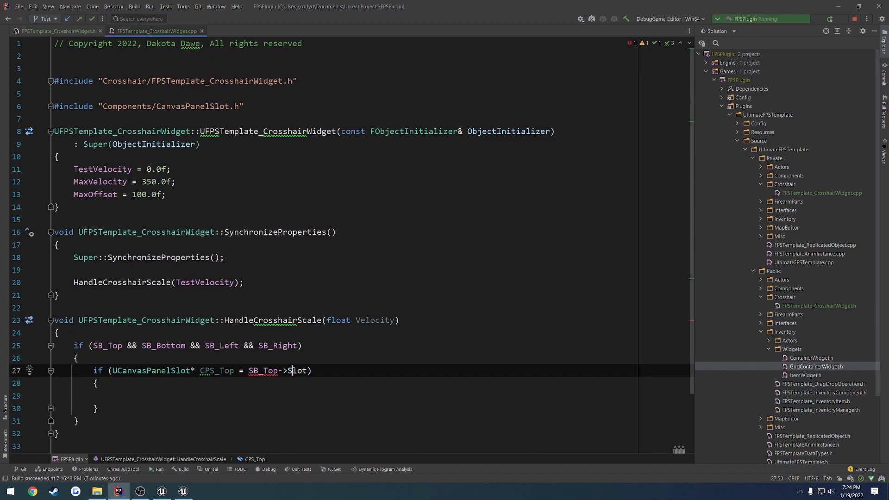
{"action": "left_click", "coordinate": [309, 359]}
{"action": "key", "text": "Return"}
{"action": "type", "text": "SB_"}
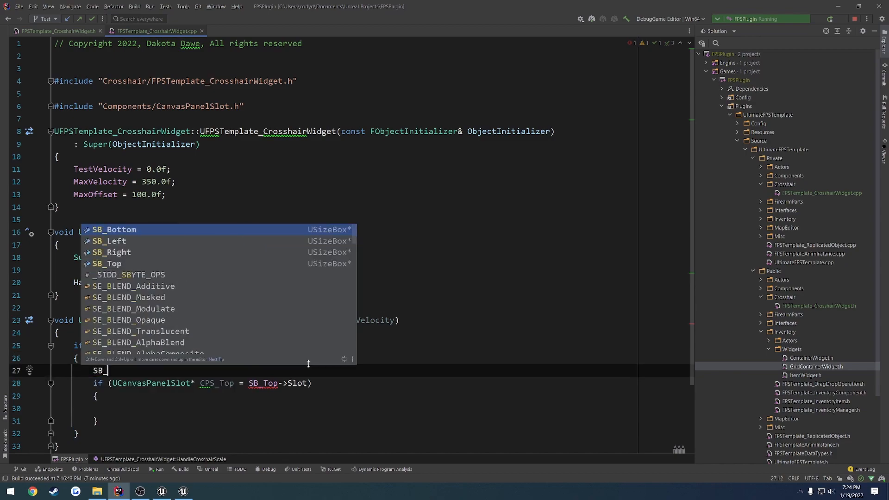
{"action": "type", "text": "Top->Slo"}
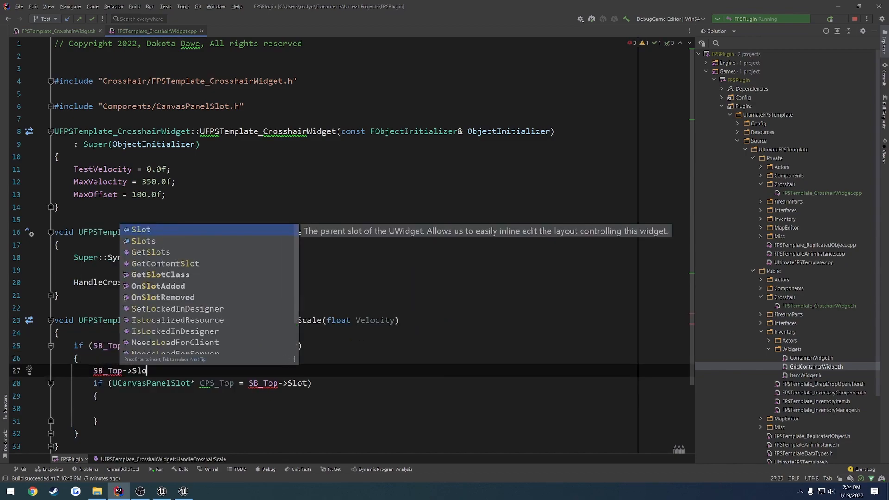
{"action": "key", "text": "Return"}
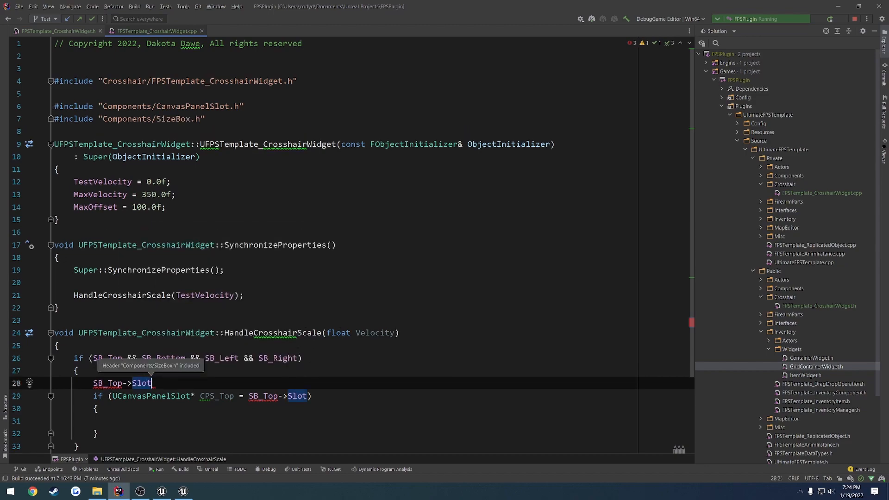
{"action": "left_click", "coordinate": [141, 383]}
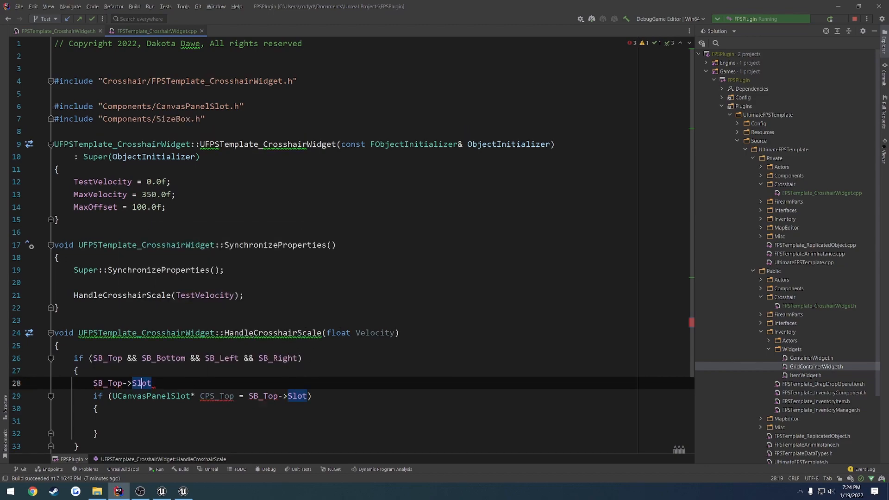
{"action": "mouse_move", "coordinate": [142, 384]}
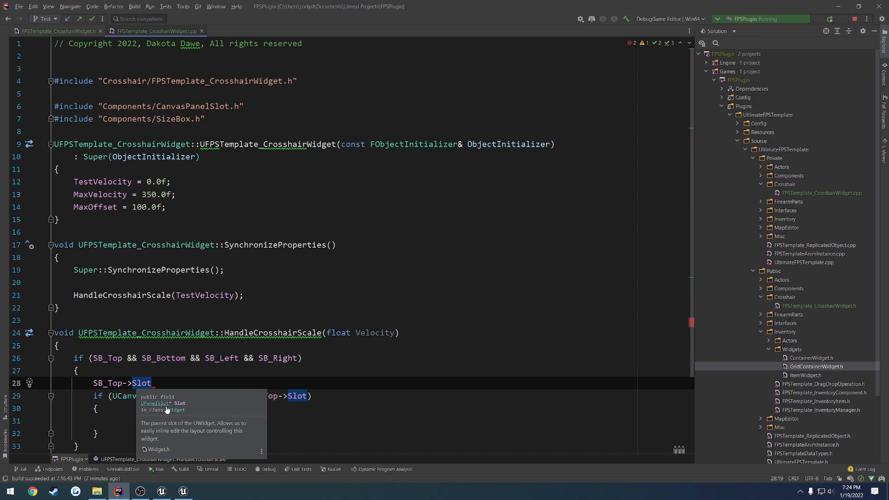
{"action": "key", "text": "ctrl+z"}
{"action": "key", "text": "ctrl+z"}
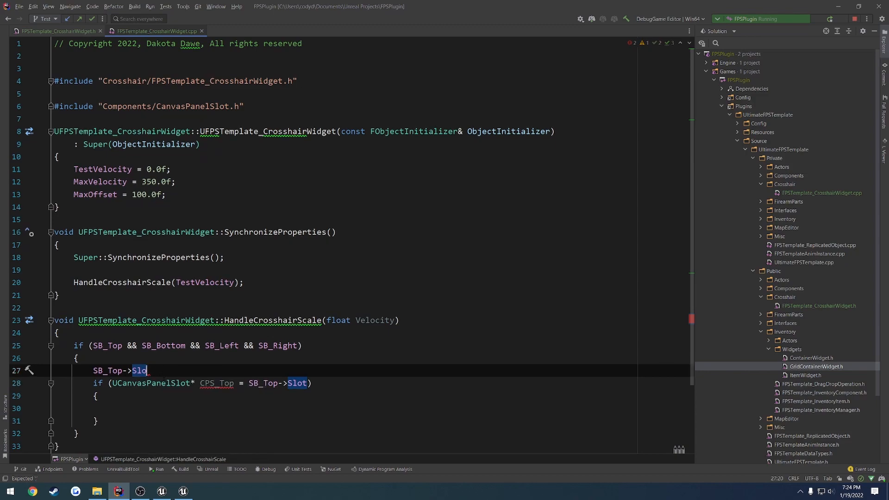
Wrap SB_Top->Slot in the inner if condition with Cast<UCanvasPanelSlot>( )
{"action": "left_click", "coordinate": [249, 370]}
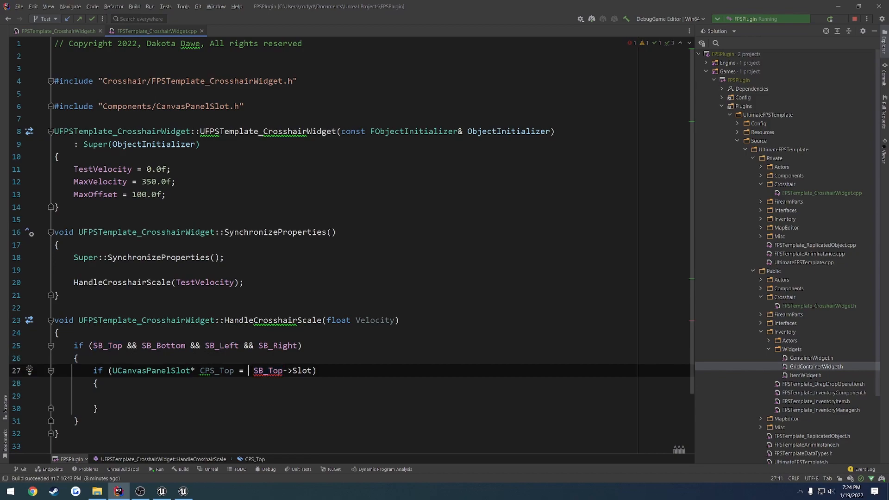
{"action": "type", "text": "Cast<UCanv"}
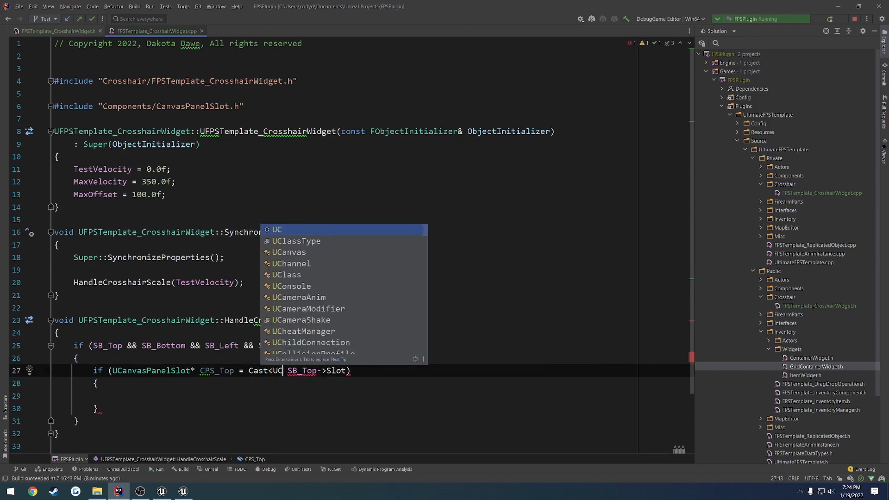
{"action": "key", "text": "Return"}
{"action": "type", "text": "("}
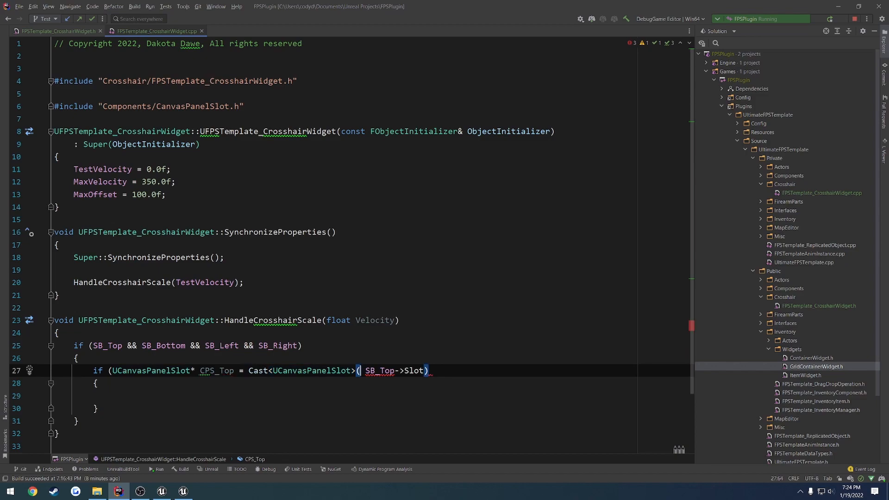
{"action": "key", "text": "End"}
{"action": "type", "text": ")"}
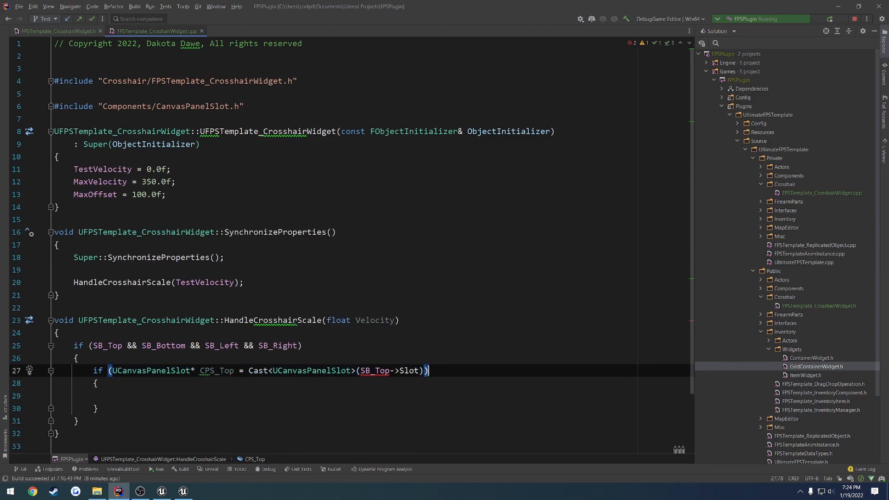
{"action": "key", "text": "Down"}
{"action": "key", "text": "Down"}
{"action": "left_click", "coordinate": [451, 358]}
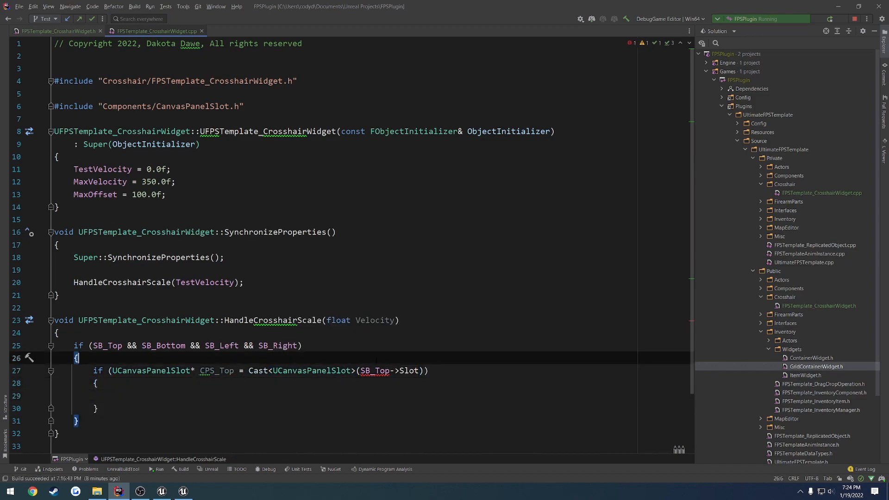
Check the error on SB_Top in the cast and add #include "Components/SizeBox.h" below the CanvasPanelSlot include
{"action": "scroll", "coordinate": [352, 342], "scroll_direction": "down", "scroll_amount": 2}
{"action": "key", "text": "Down"}
{"action": "key", "text": "Down"}
{"action": "key", "text": "Down"}
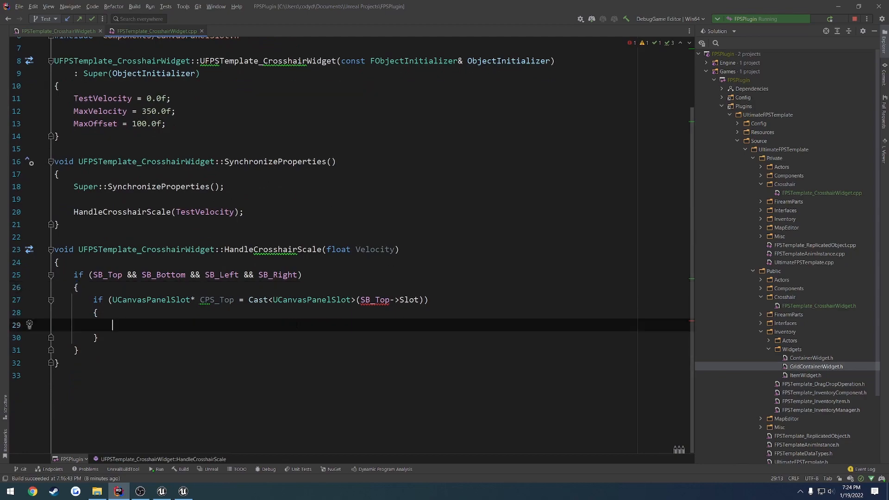
{"action": "left_click", "coordinate": [371, 300]}
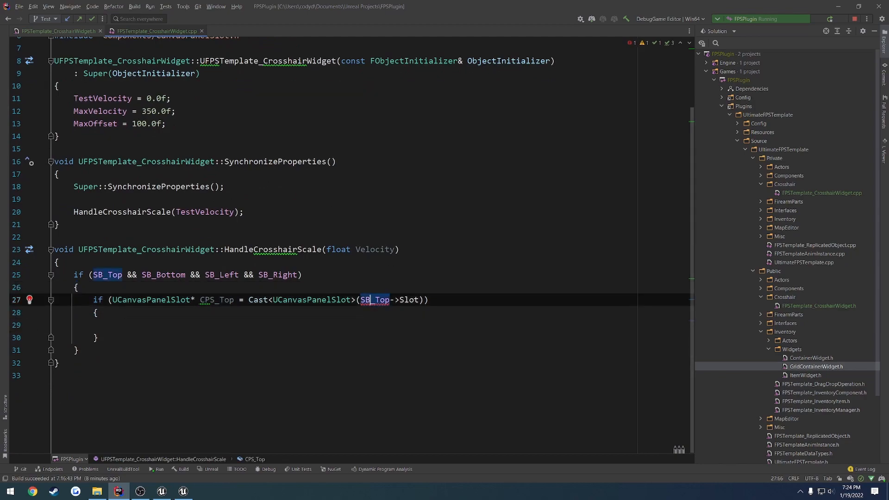
{"action": "scroll", "coordinate": [324, 232], "scroll_direction": "up", "scroll_amount": 2}
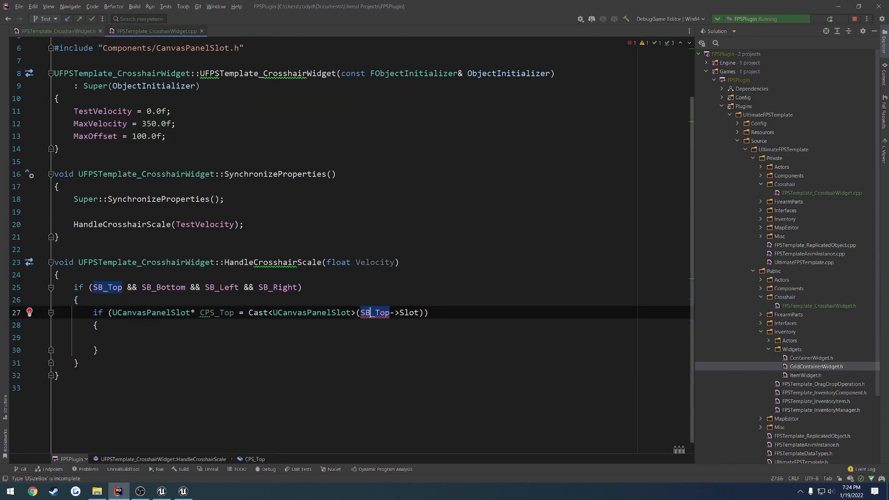
{"action": "left_click", "coordinate": [260, 107]}
{"action": "key", "text": "Return"}
{"action": "type", "text": "#include \"Compo"}
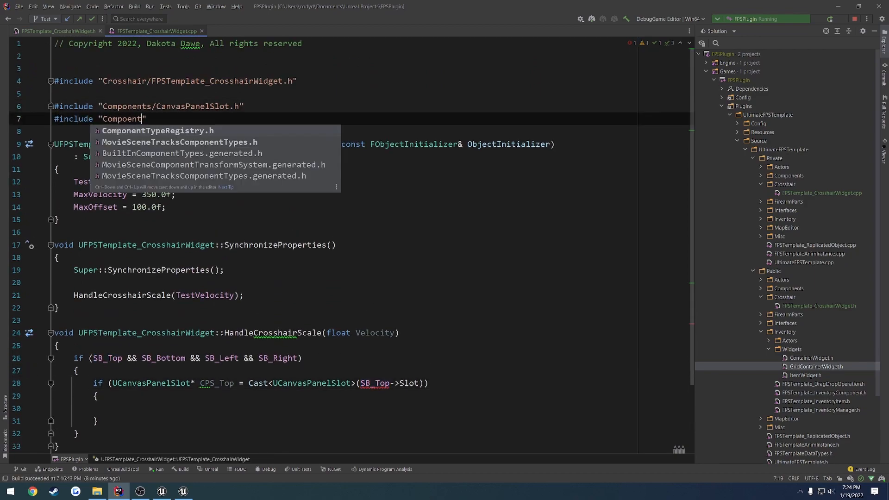
{"action": "type", "text": "nents"}
{"action": "type", "text": "/SizeB"}
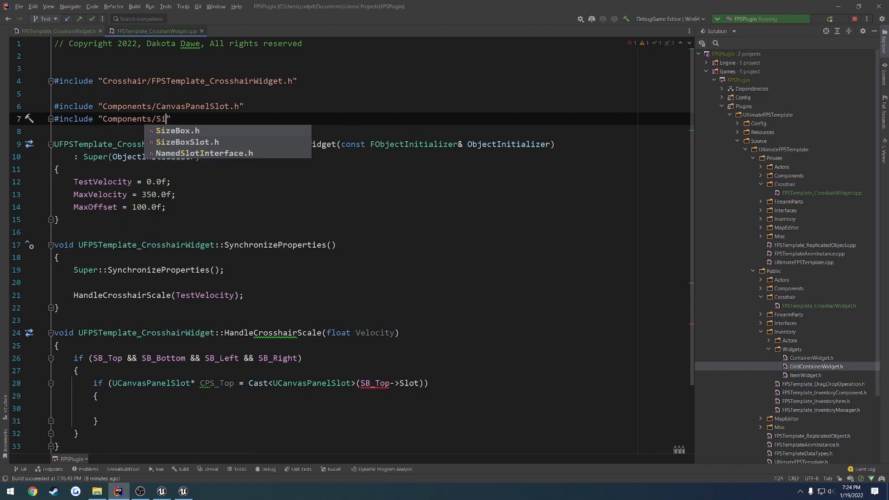
{"action": "key", "text": "Return"}
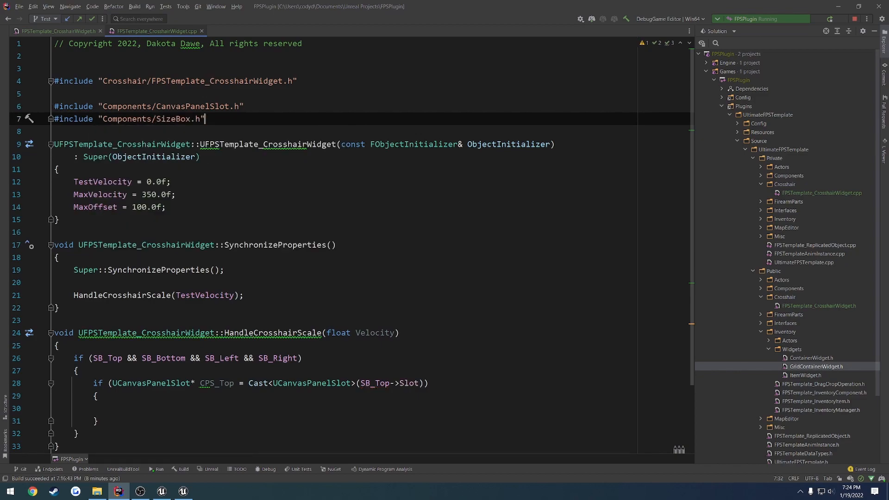
{"action": "double_click", "coordinate": [167, 108]}
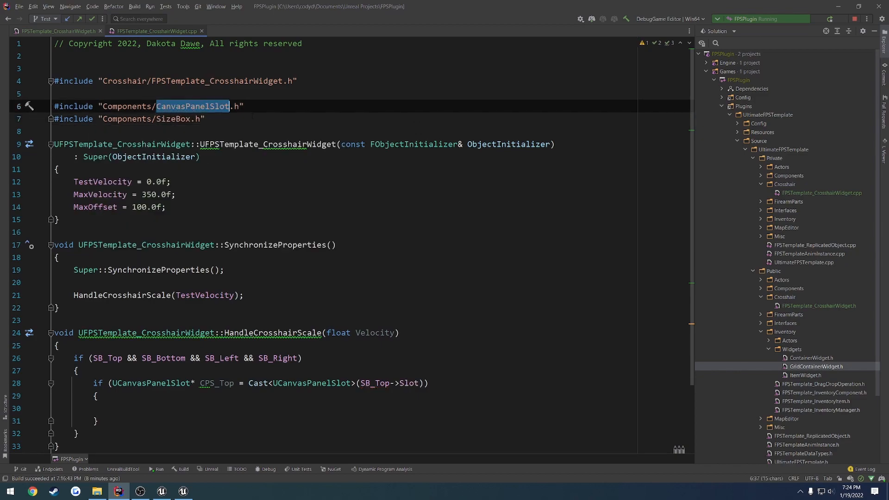
{"action": "key", "text": "Down"}
{"action": "scroll", "coordinate": [225, 334], "scroll_direction": "down", "scroll_amount": 2}
{"action": "left_click", "coordinate": [225, 335]}
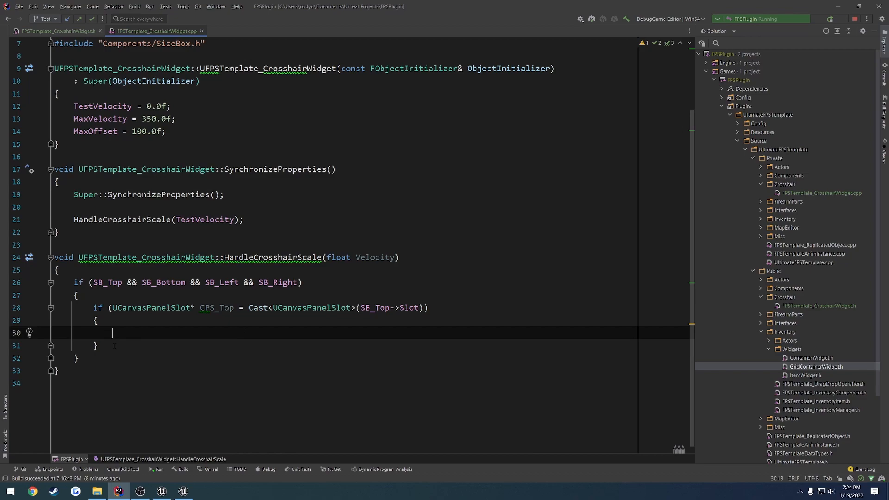
{"action": "left_click_drag", "start_coordinate": [114, 346], "coordinate": [93, 308]}
{"action": "double_click", "coordinate": [218, 309]}
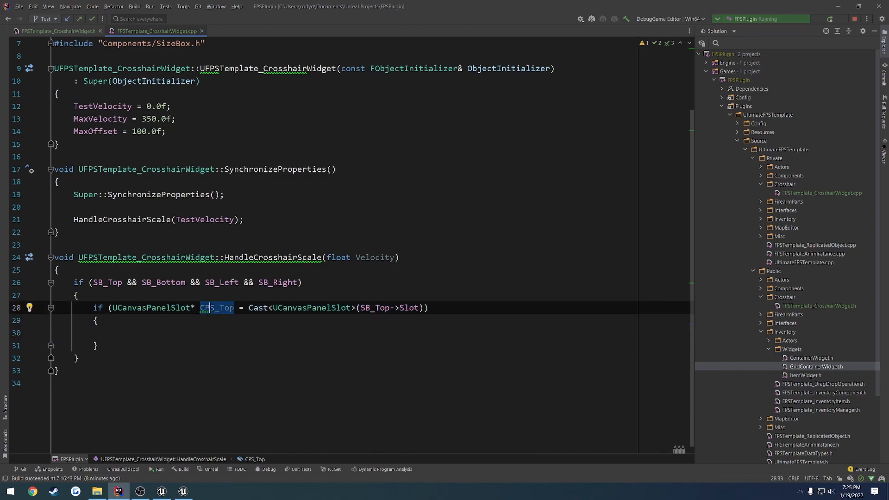
Add a CPS_Top->SetPosition(); call without arguments inside the inner if block, with an empty line above it
{"action": "left_click", "coordinate": [167, 332]}
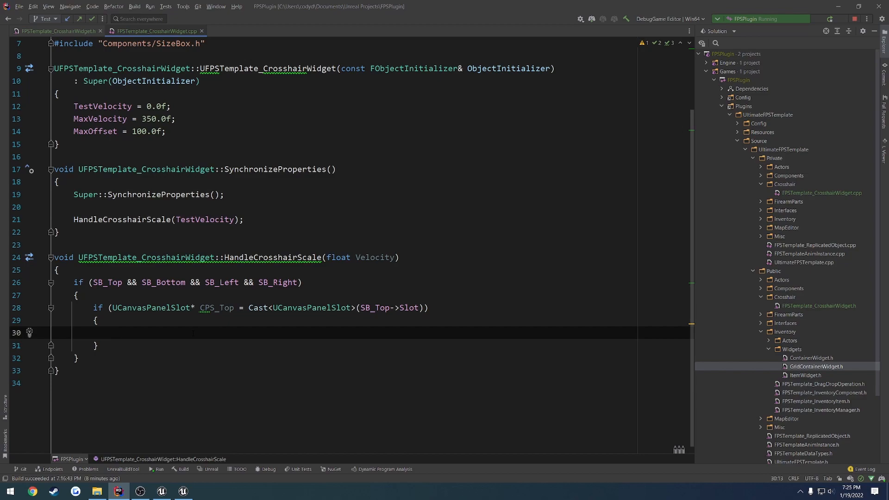
{"action": "type", "text": "CPS_T"}
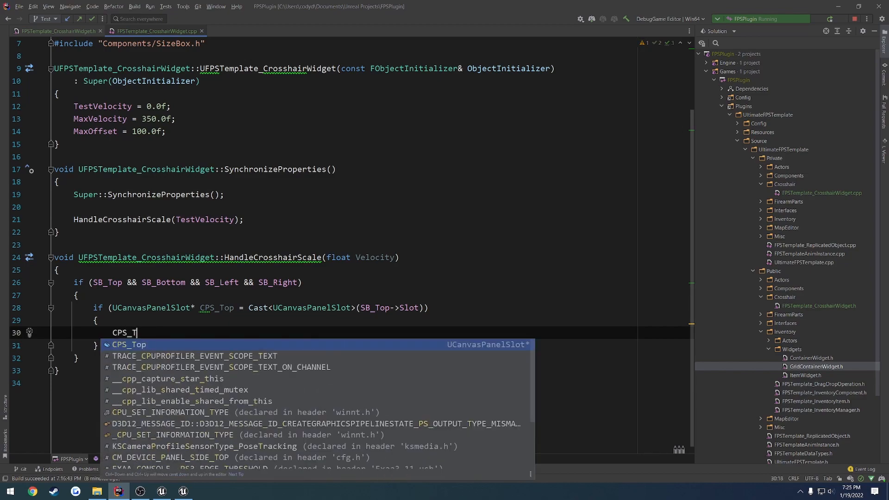
{"action": "key", "text": "Return"}
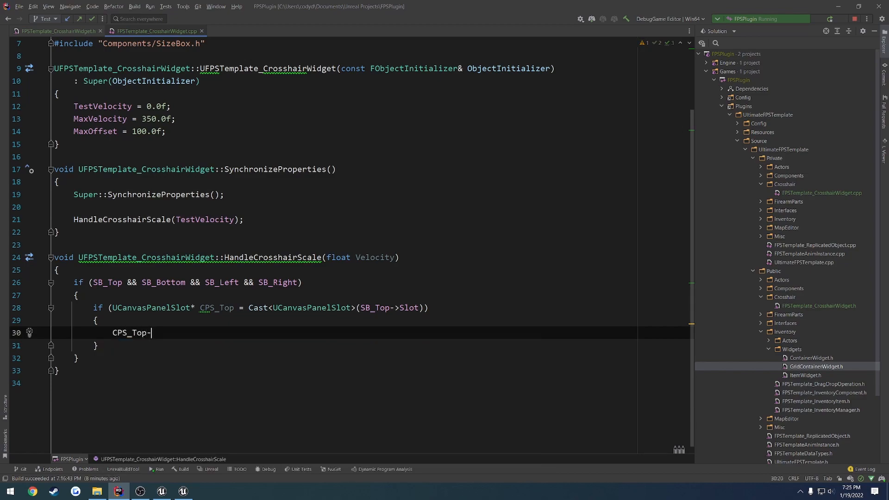
{"action": "type", "text": "->Posit"}
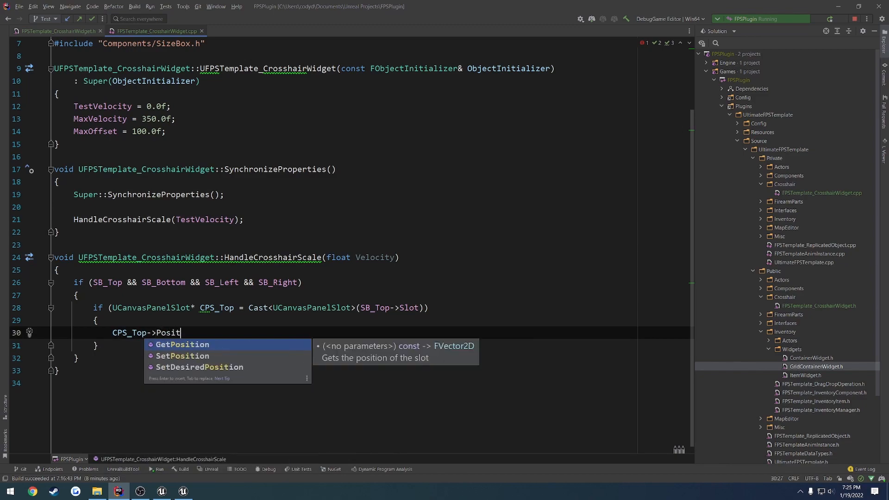
{"action": "key", "text": "Down"}
{"action": "key", "text": "Return"}
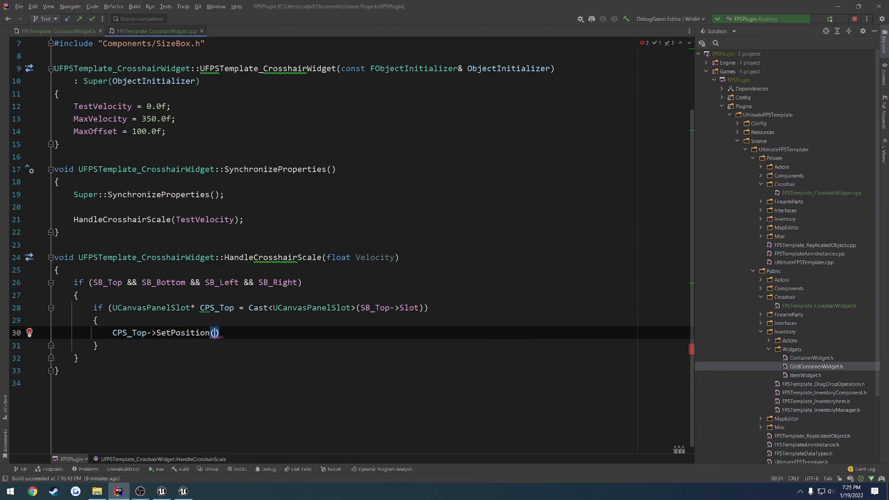
{"action": "type", "text": ";"}
{"action": "key", "text": "ctrl+alt+Return"}
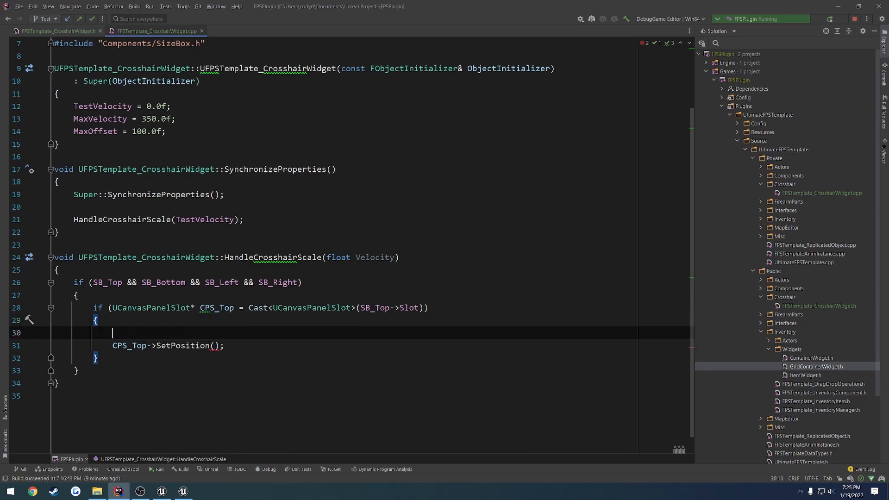
Declare FVector2D Position; above the CPS_Top->SetPosition call and add the line Position.X = 0.0f; below the declaration
{"action": "type", "text": "FVector2D"}
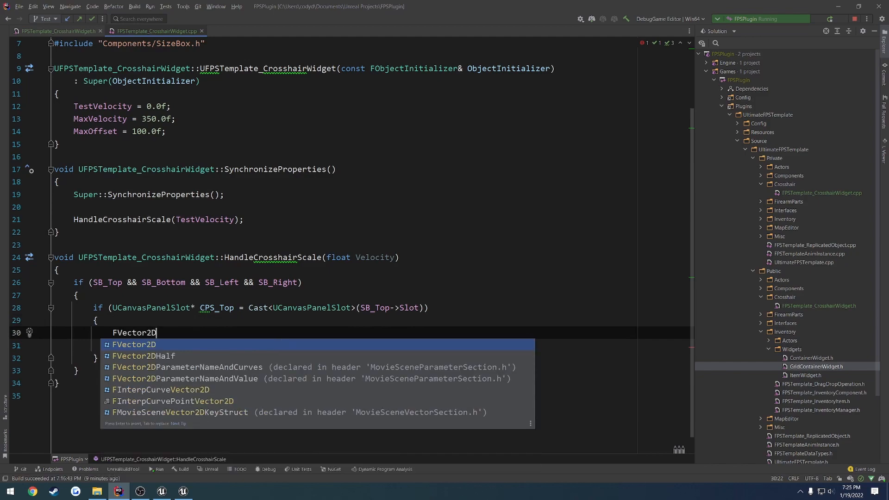
{"action": "type", "text": " Position;"}
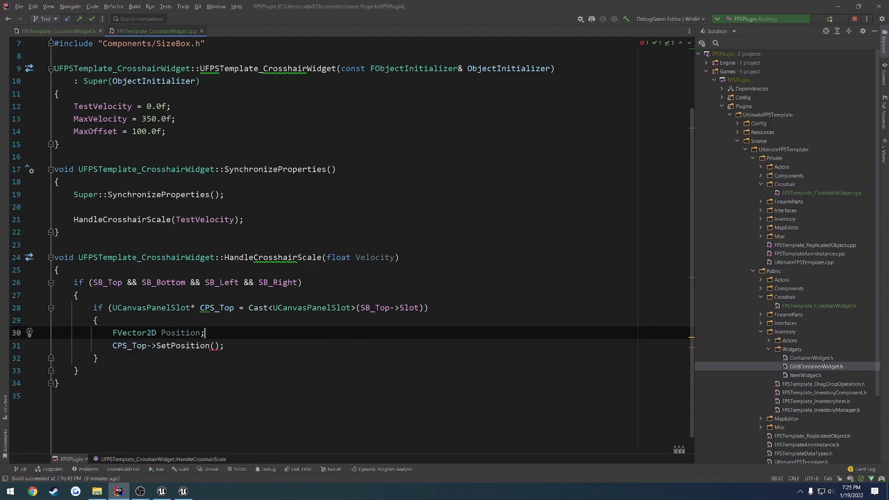
{"action": "key", "text": "Return"}
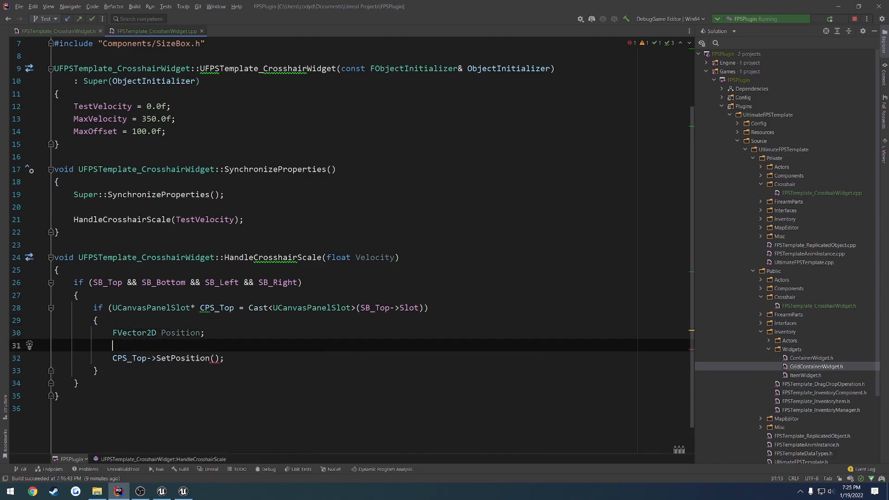
{"action": "type", "text": "Positio"}
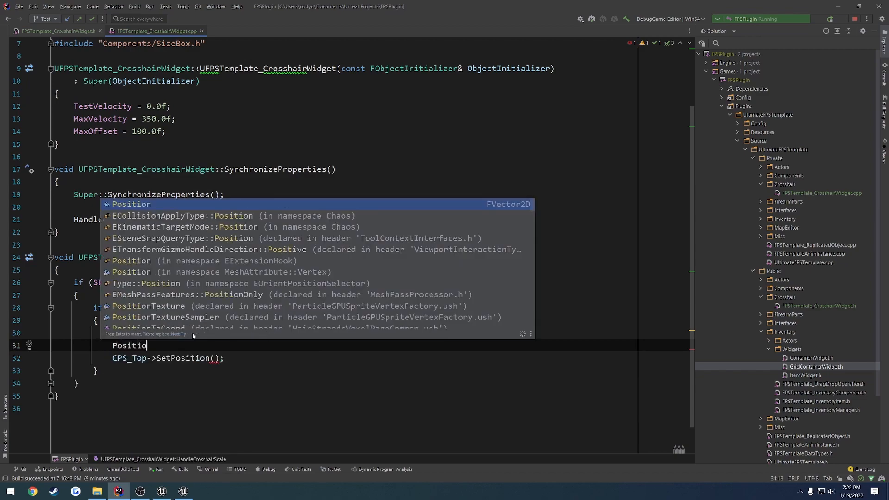
{"action": "type", "text": "n.X = 0.0f;"}
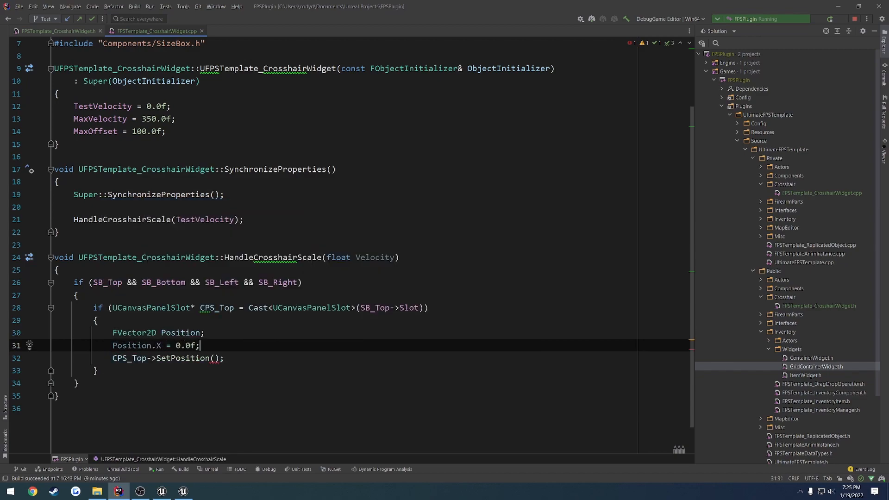
Insert the line Position.Y = 10.0f; between the Position declaration and the Position.X assignment
{"action": "key", "text": "Up"}
{"action": "key", "text": "Return"}
{"action": "type", "text": "P"}
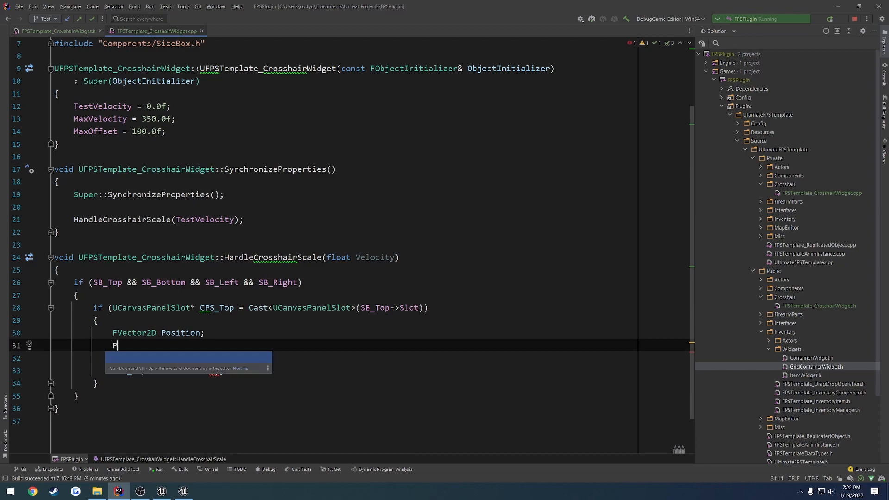
{"action": "type", "text": "osition.Y "}
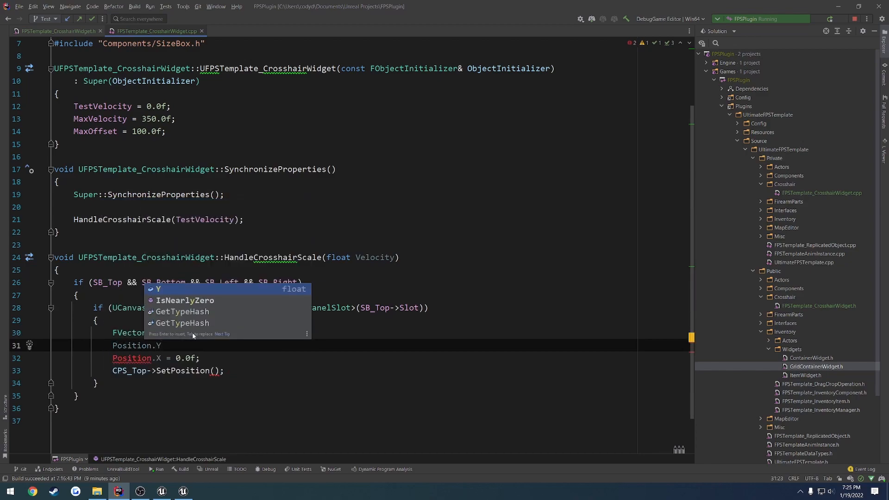
{"action": "type", "text": "= "}
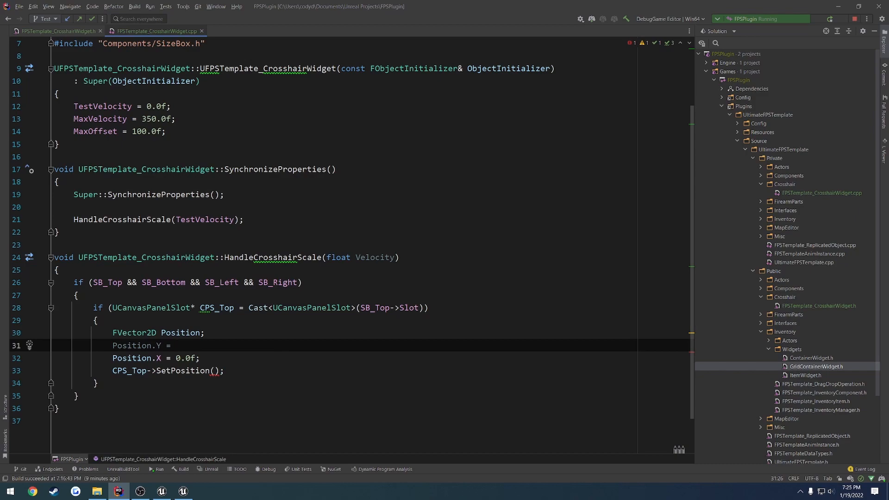
{"action": "type", "text": "10.0f;"}
{"action": "key", "text": "Left"}
{"action": "type", "text": "10.0f"}
Pass Position as the argument of the CPS_Top->SetPosition call
{"action": "double_click", "coordinate": [181, 333]}
{"action": "type", "text": "const FObjectInitializer& ObjectInitializer"}
{"action": "key", "text": "ctrl+z"}
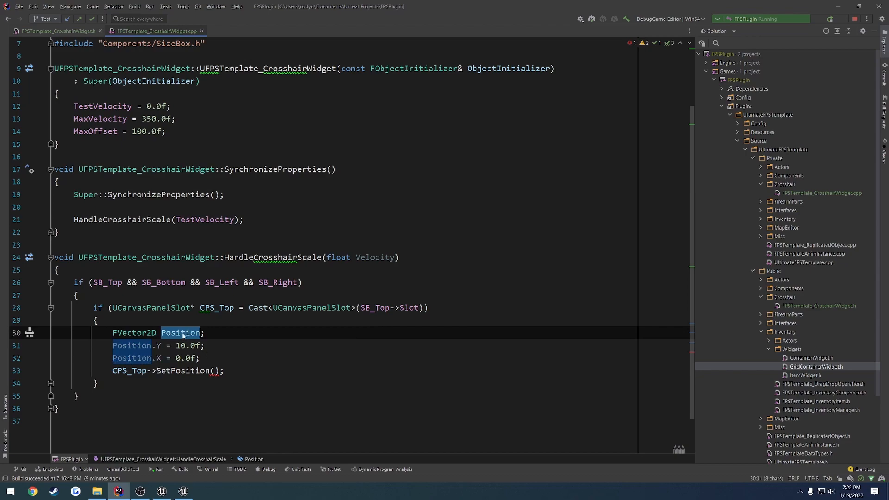
{"action": "key", "text": "ctrl+c"}
{"action": "left_click", "coordinate": [214, 371]}
{"action": "key", "text": "ctrl+v"}
{"action": "left_click", "coordinate": [303, 360]}
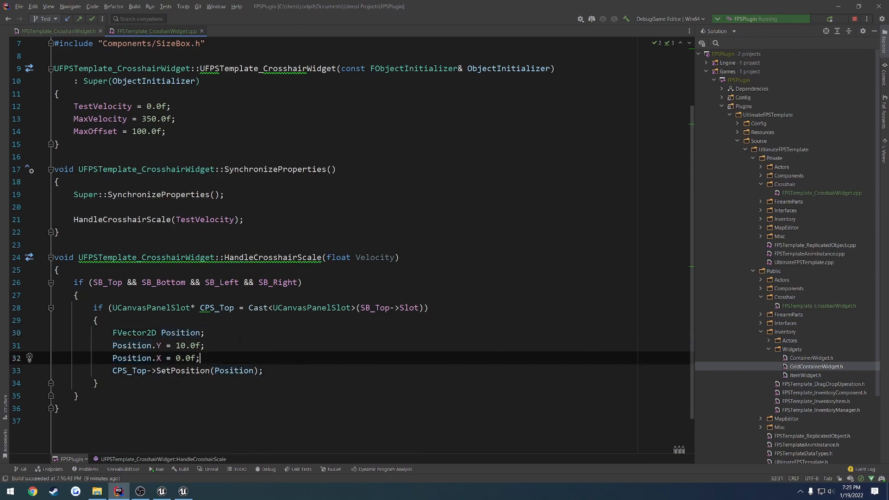
Insert two empty lines at the start of the outer if block, above the CPS_Top cast condition
{"action": "left_click", "coordinate": [222, 322]}
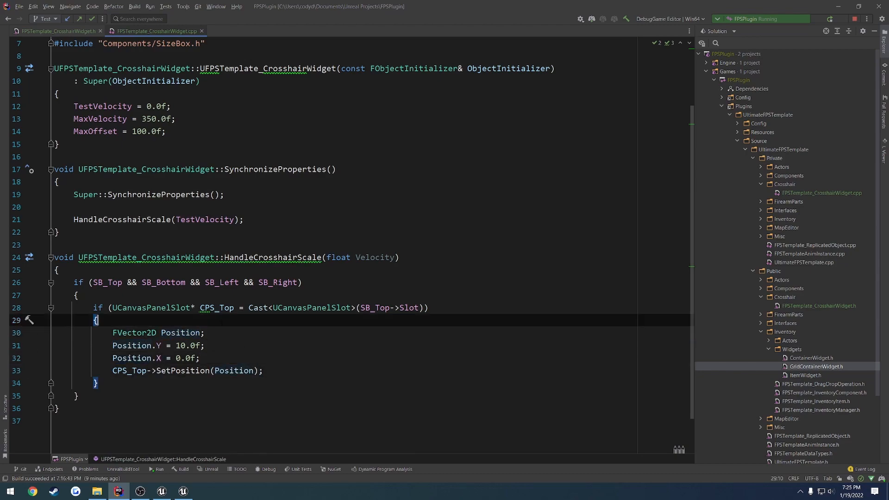
{"action": "left_click", "coordinate": [281, 295]}
{"action": "key", "text": "Return"}
{"action": "key", "text": "Return"}
{"action": "key", "text": "Up"}
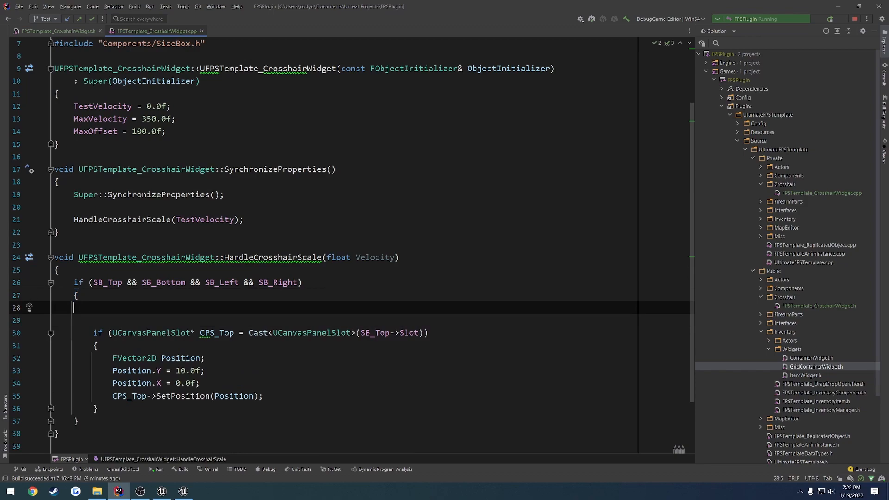
{"action": "key", "text": "Tab"}
Review TestVelocity, the Velocity parameter and MaxVelocity, and compute 350 ÷ 2 in the Calculator app
{"action": "double_click", "coordinate": [103, 106]}
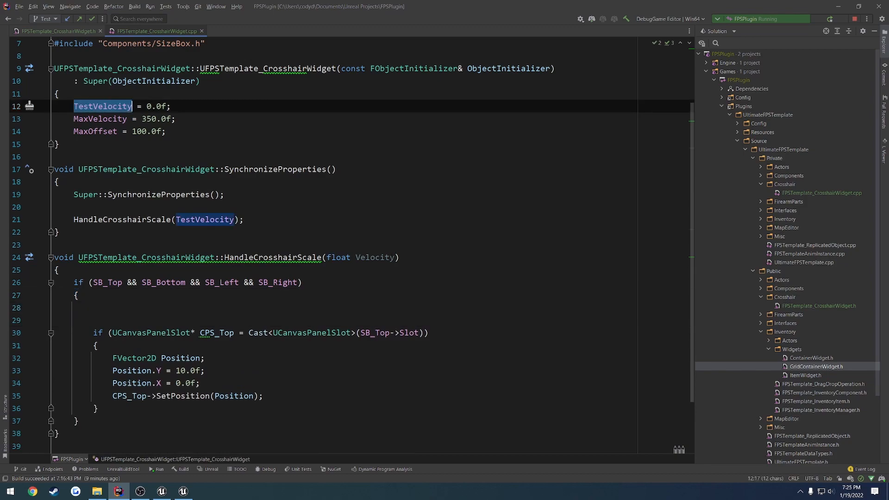
{"action": "double_click", "coordinate": [374, 257]}
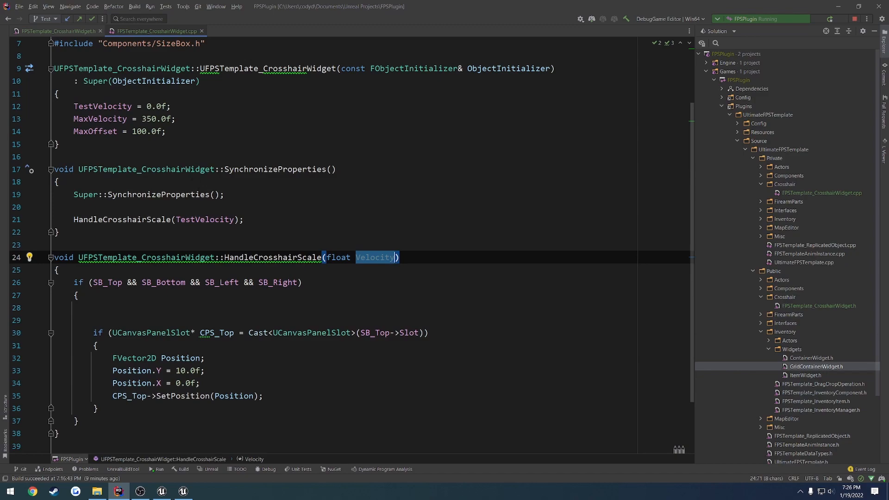
{"action": "double_click", "coordinate": [101, 119]}
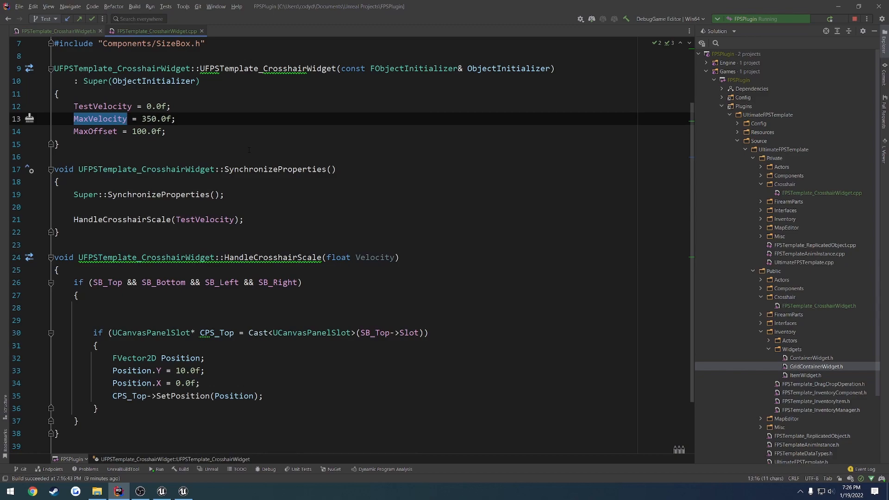
{"action": "left_click", "coordinate": [10, 491]}
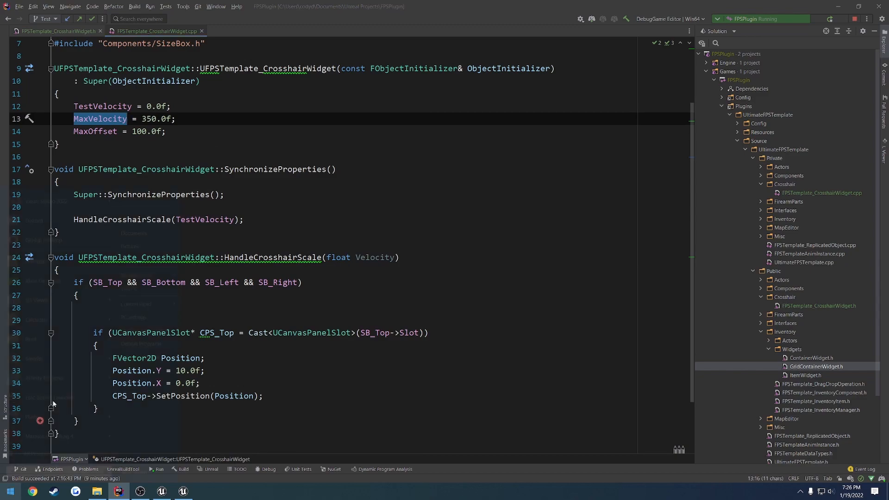
{"action": "left_click", "coordinate": [65, 322]}
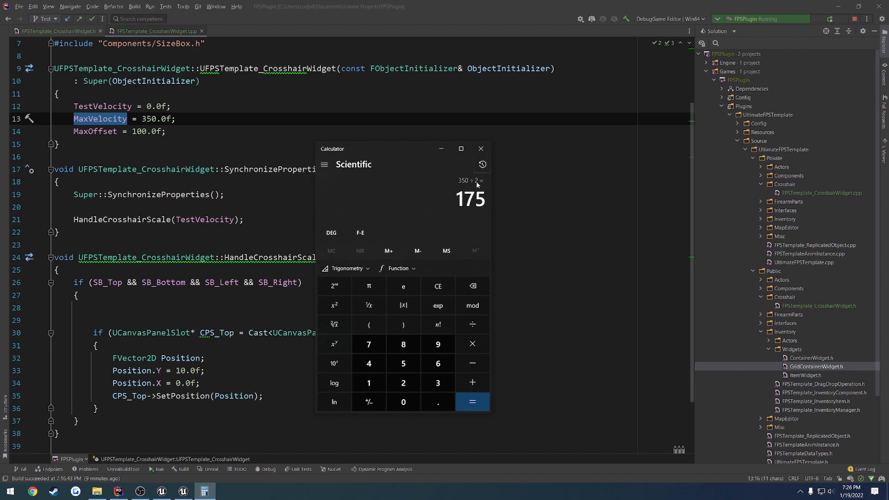
{"action": "left_click", "coordinate": [481, 148]}
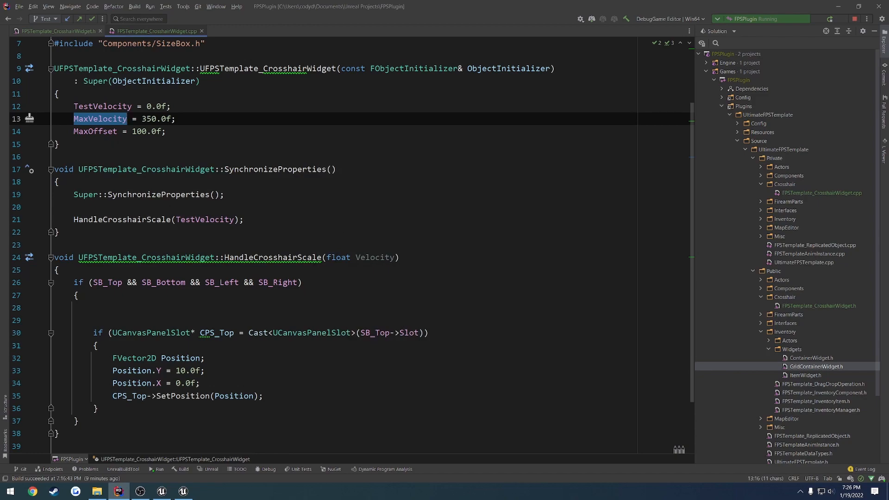
Review the MaxOffset variable and its default value in the widget's constructor
{"action": "double_click", "coordinate": [91, 131]}
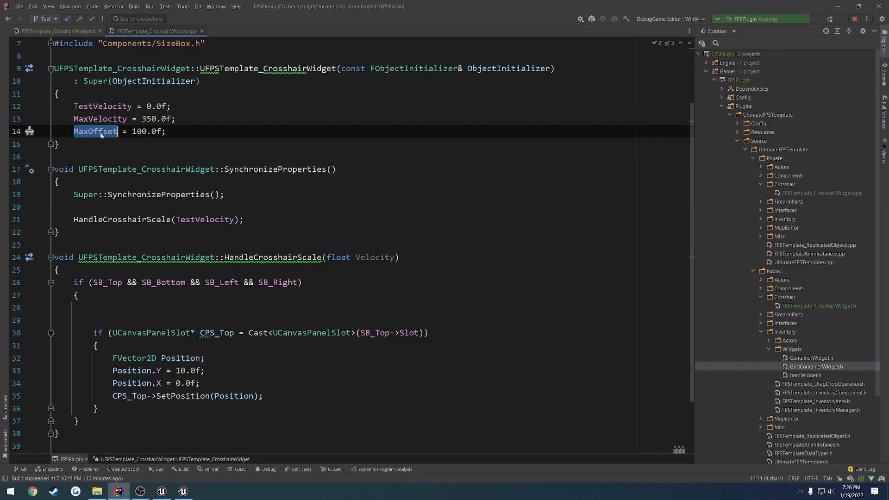
{"action": "left_click", "coordinate": [74, 132]}
{"action": "left_click", "coordinate": [160, 144]}
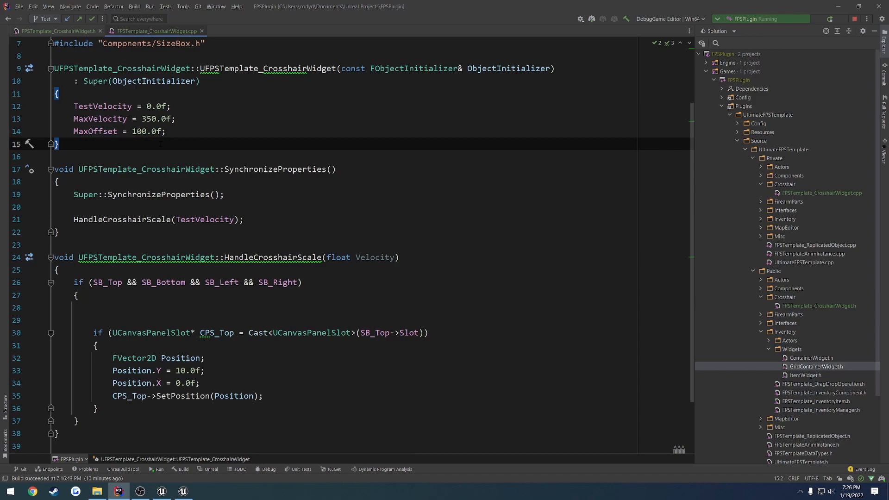
{"action": "double_click", "coordinate": [105, 132]}
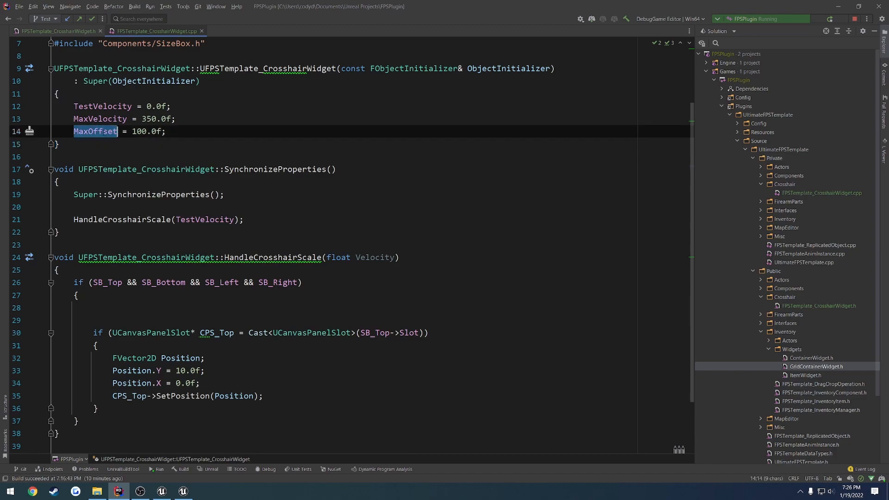
{"action": "left_click_drag", "start_coordinate": [132, 132], "coordinate": [166, 132]}
{"action": "left_click", "coordinate": [173, 132]}
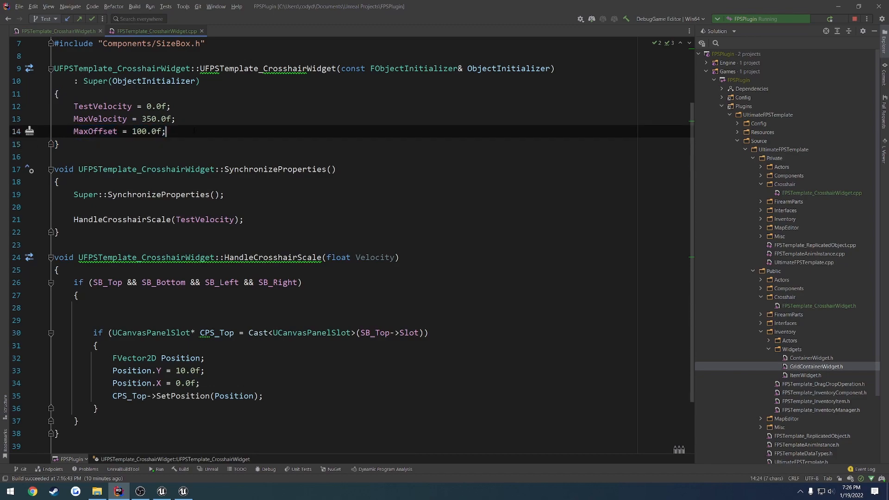
In the outer if block, declare float FixedVelocity = UKismetMathLibrary::NormalizeToRange(), letting completion add the Kismet/KismetMathLibrary.h include
{"action": "left_click", "coordinate": [216, 309]}
{"action": "type", "text": "float"}
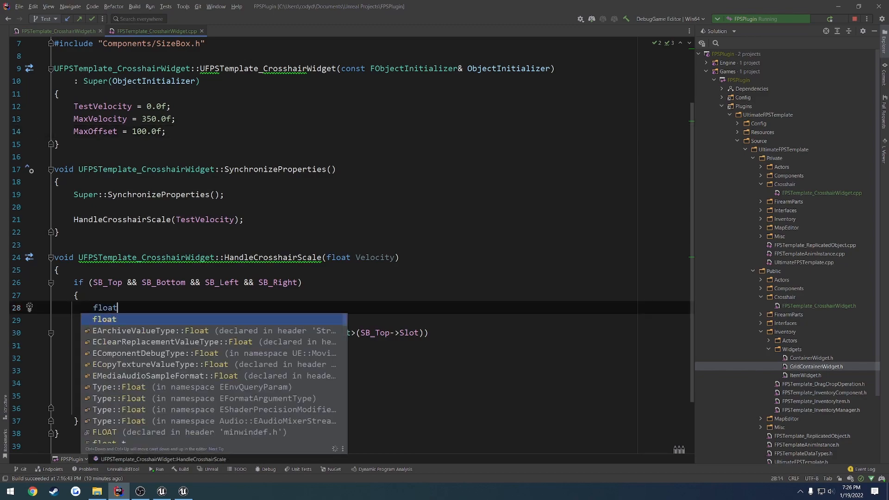
{"action": "type", "text": " FixedVelocity = "}
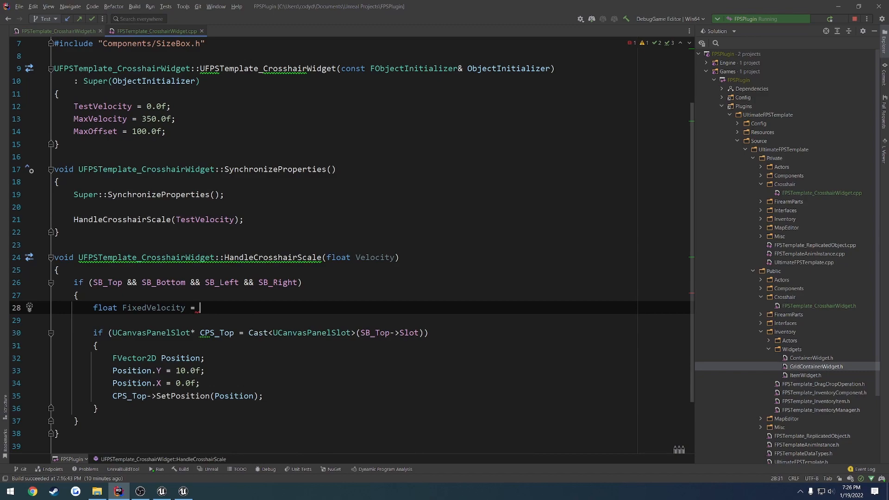
{"action": "type", "text": "UKis"}
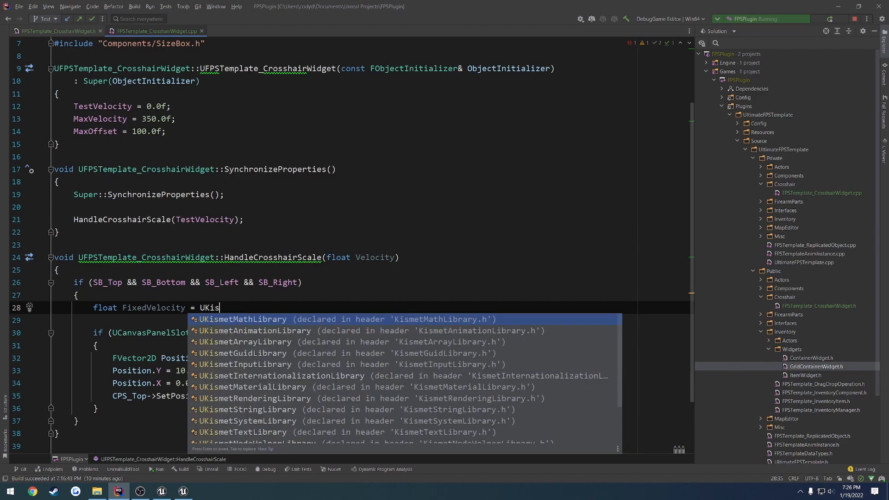
{"action": "key", "text": "Return"}
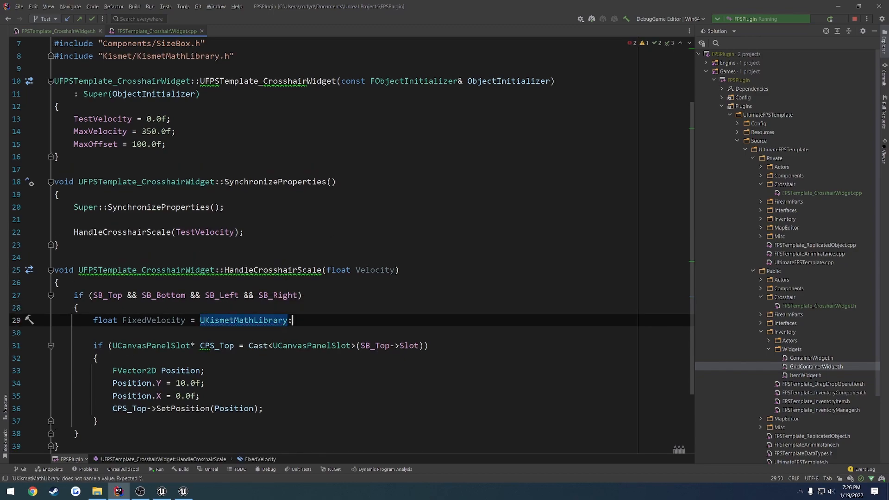
{"action": "type", "text": "::Normalize"}
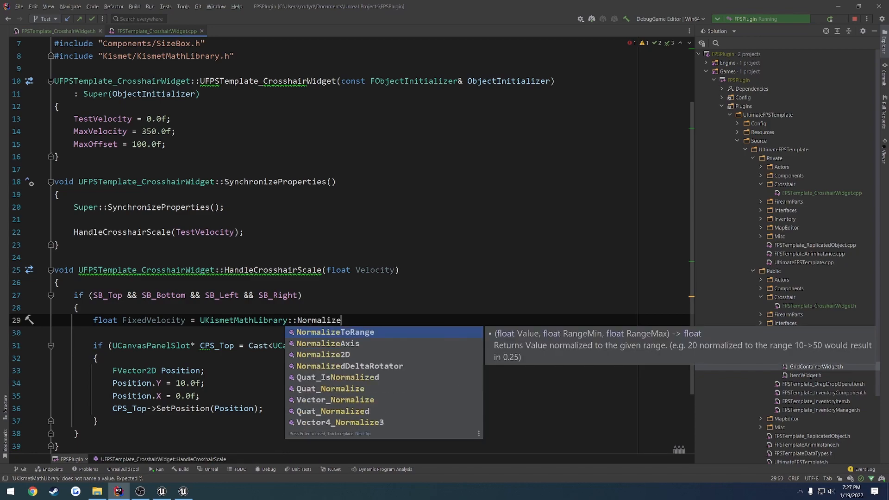
{"action": "key", "text": "Return"}
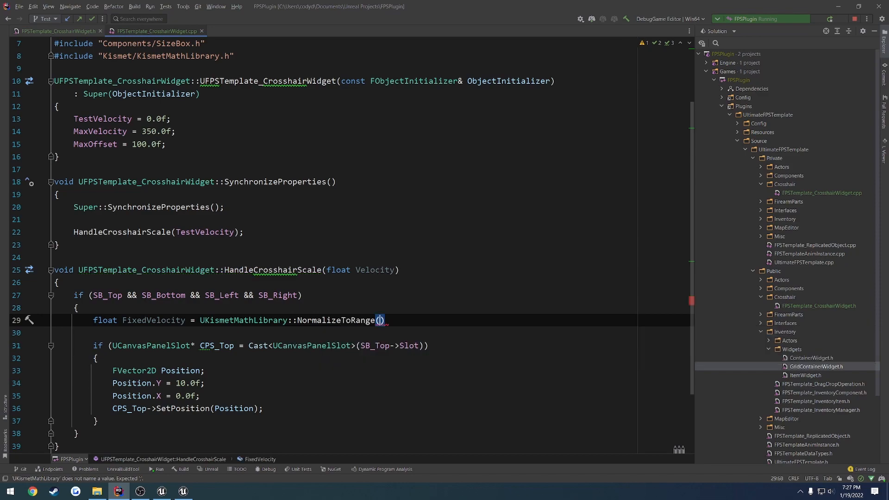
Fill in the NormalizeToRange arguments as Velocity, 0.0f, MaxVelocity and end the statement with a semicolon
{"action": "type", "text": "Veloc"}
{"action": "key", "text": "Return"}
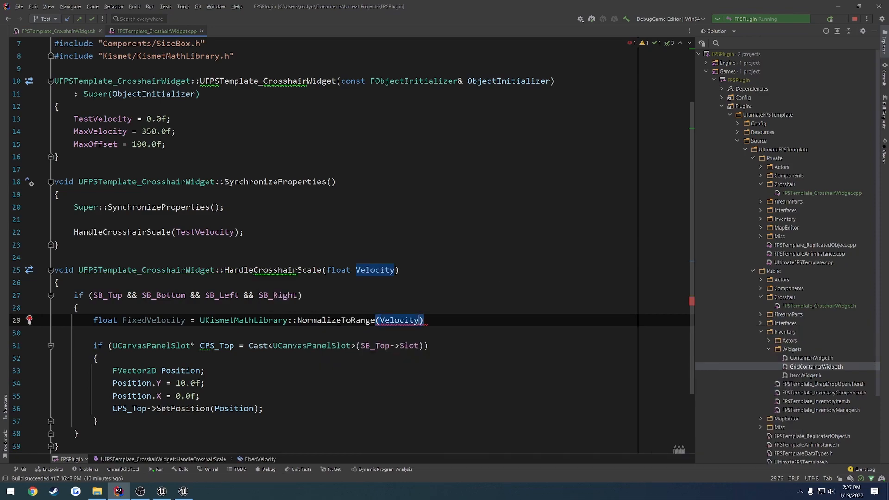
{"action": "type", "text": ", "}
{"action": "type", "text": "0.0f, Max"}
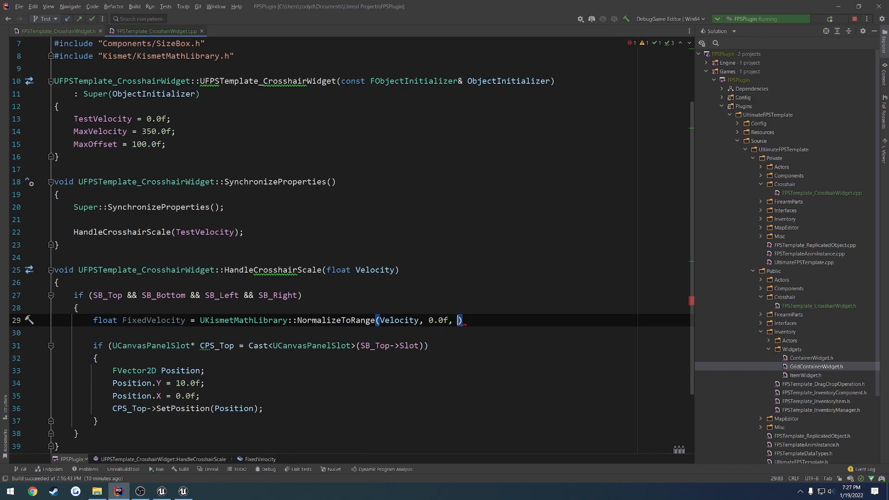
{"action": "type", "text": "Ve"}
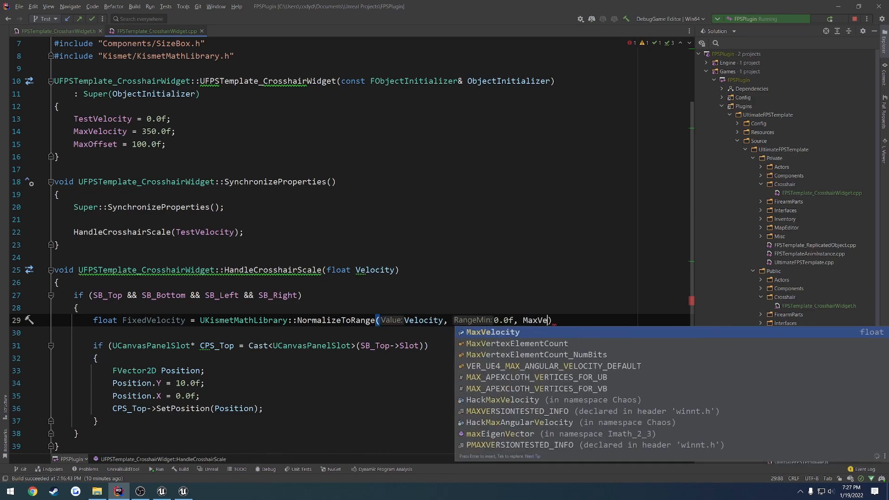
{"action": "key", "text": "Return"}
{"action": "type", "text": ";"}
Below the NormalizeToRange line, add the statement FixedVelocity = FMath::Clamp(FixedVelocity, 0.0f, 1.0f);
{"action": "key", "text": "Return"}
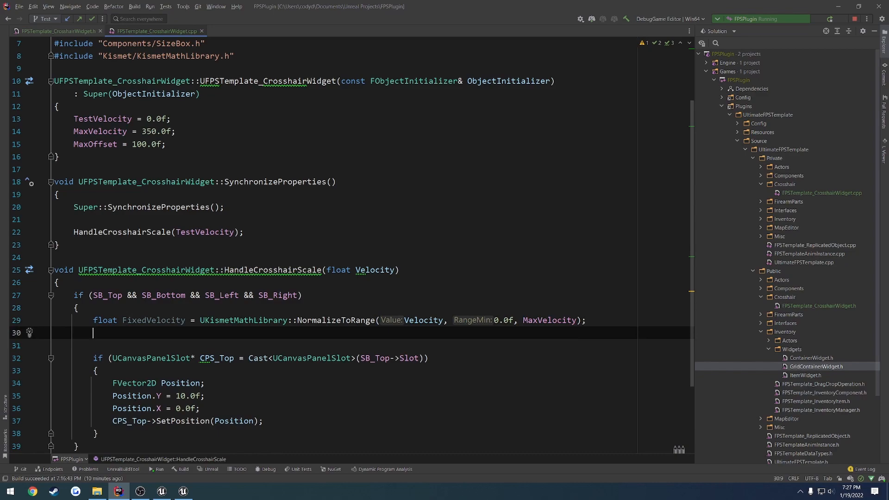
{"action": "type", "text": "FixedVelocity = FMa"}
{"action": "key", "text": "Return"}
{"action": "type", "text": "::Clamp"}
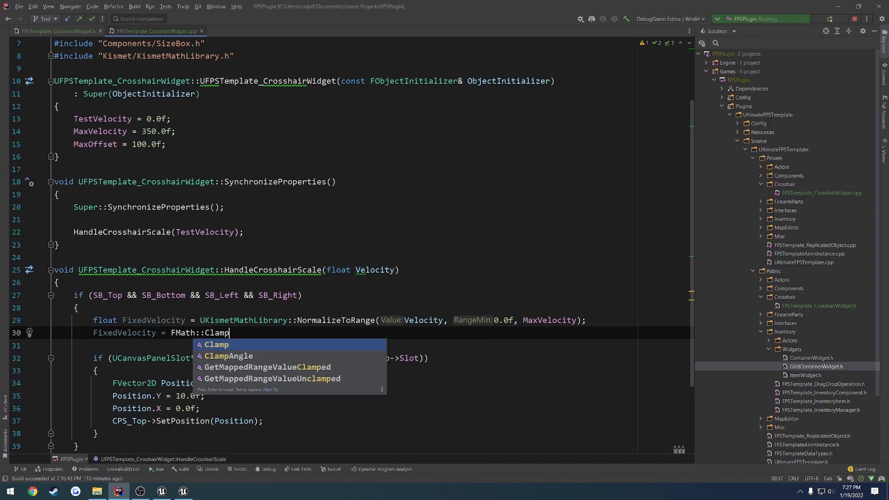
{"action": "key", "text": "Return"}
{"action": "type", "text": "FixedVelocity)"}
{"action": "key", "text": "Return"}
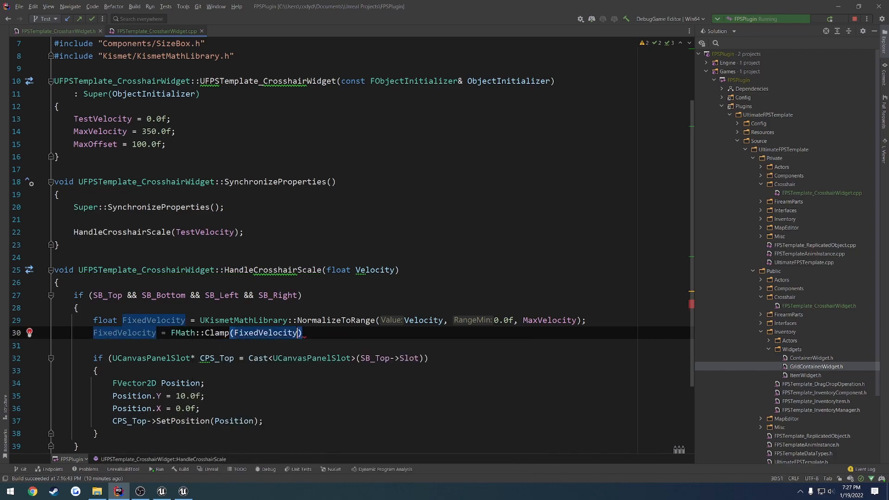
{"action": "type", "text": ", 0.0f"}
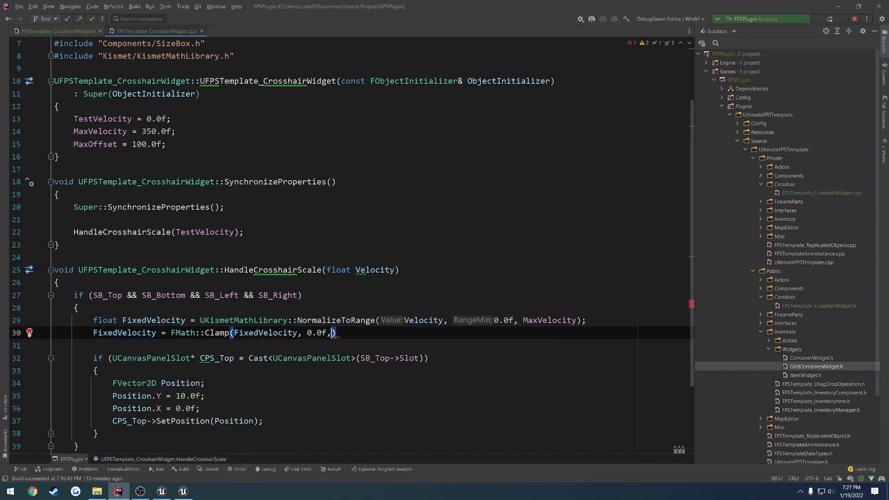
{"action": "type", "text": ", 1.0f);"}
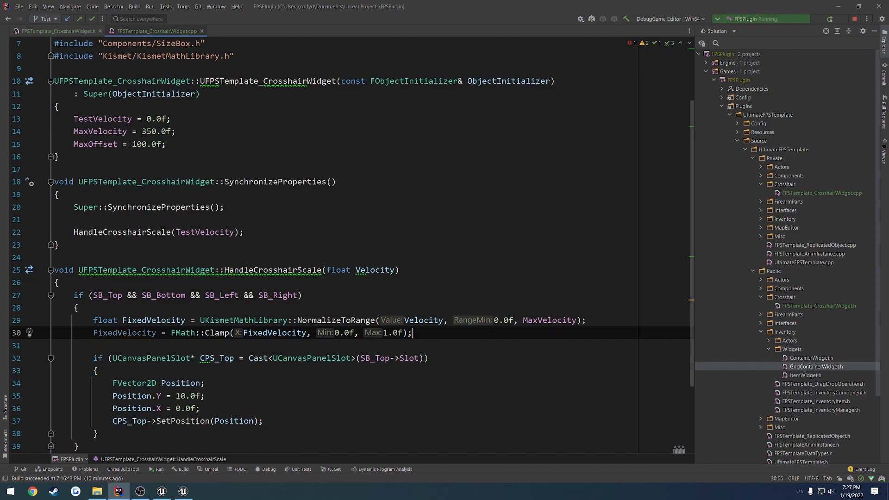
On a new line after the clamp, scale the value with FixedVelocity *= MaxOffset;
{"action": "key", "text": "Return"}
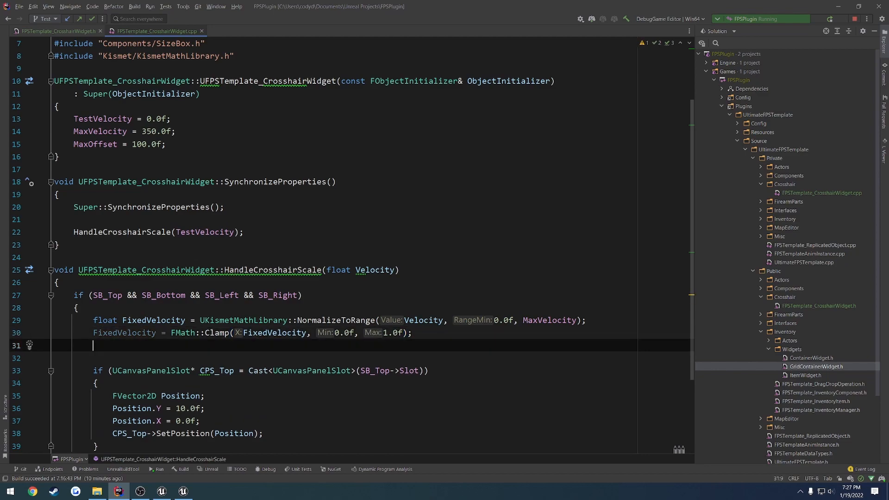
{"action": "type", "text": "FixedVelocity *= "}
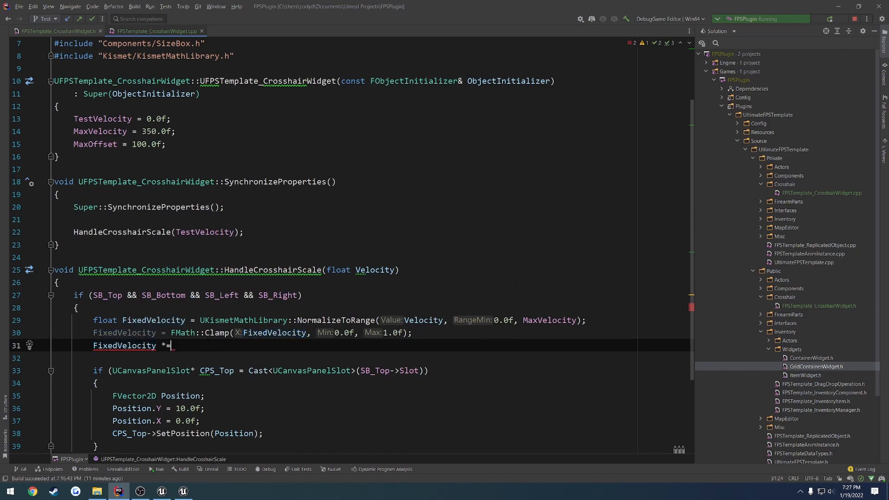
{"action": "type", "text": "MaxOff"}
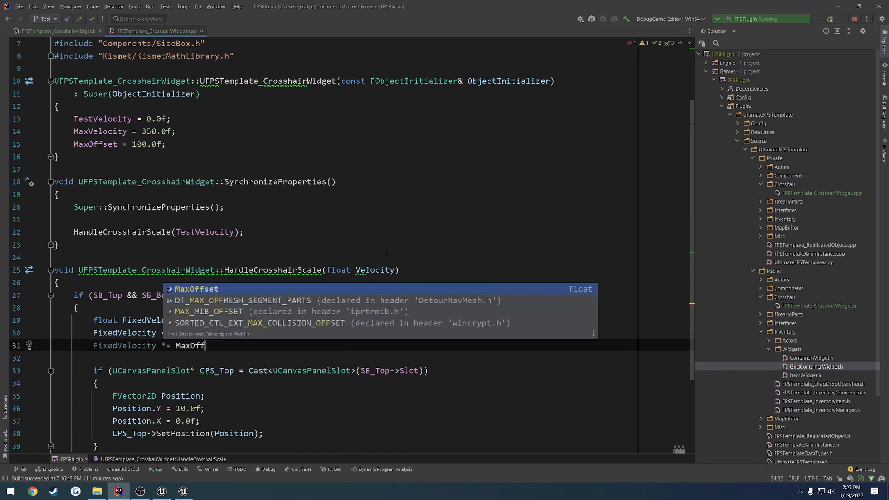
{"action": "key", "text": "Return"}
{"action": "type", "text": ";"}
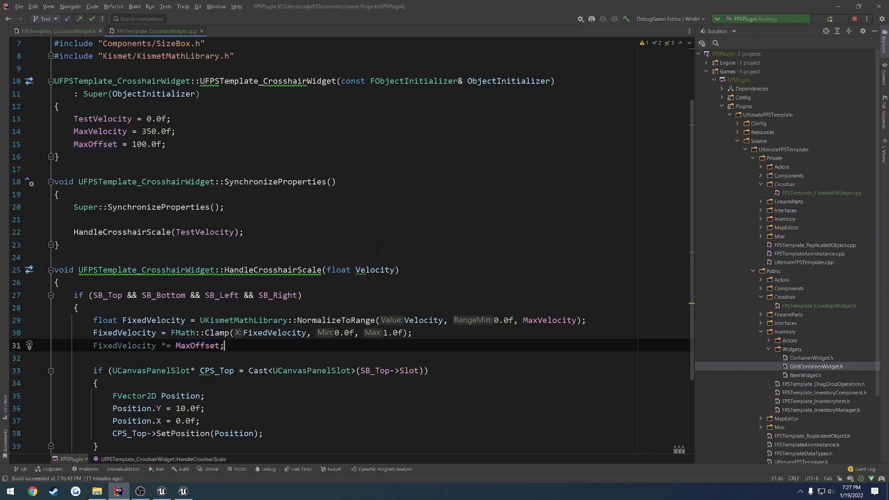
Replace the hard-coded Position.Y value in the CPS_Top block with a copied FixedVelocity reference
{"action": "scroll", "coordinate": [210, 277], "scroll_direction": "down", "scroll_amount": 2}
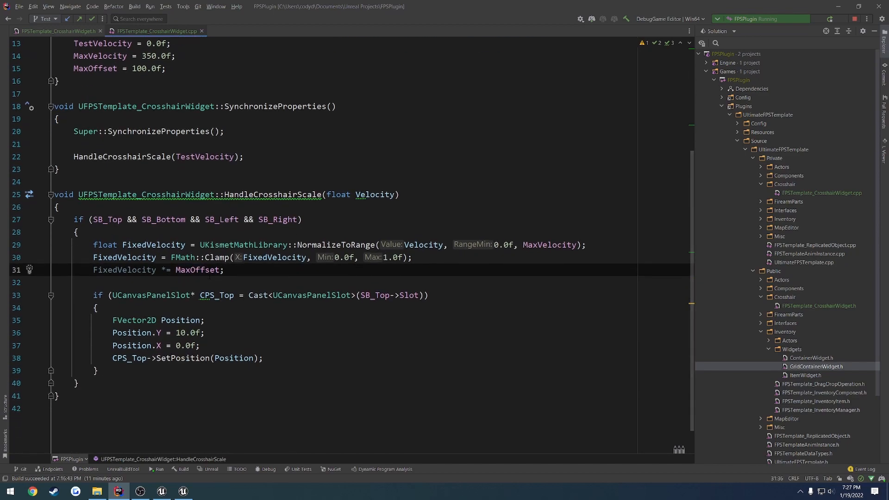
{"action": "double_click", "coordinate": [125, 269]}
{"action": "key", "text": "ctrl+c"}
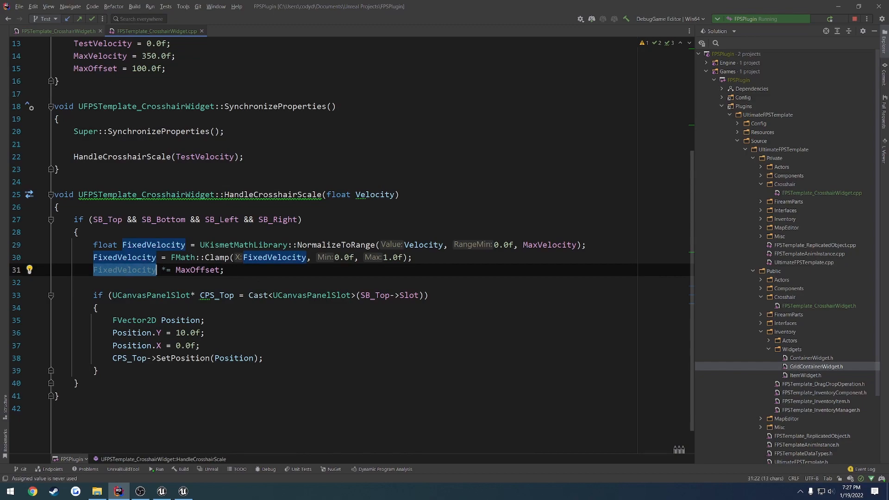
{"action": "double_click", "coordinate": [177, 333]}
{"action": "key", "text": "ctrl+v"}
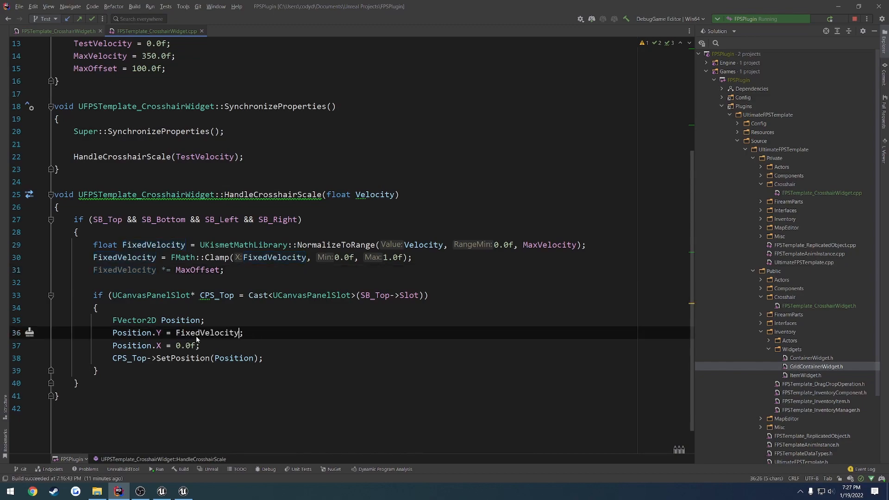
{"action": "key", "text": "Down"}
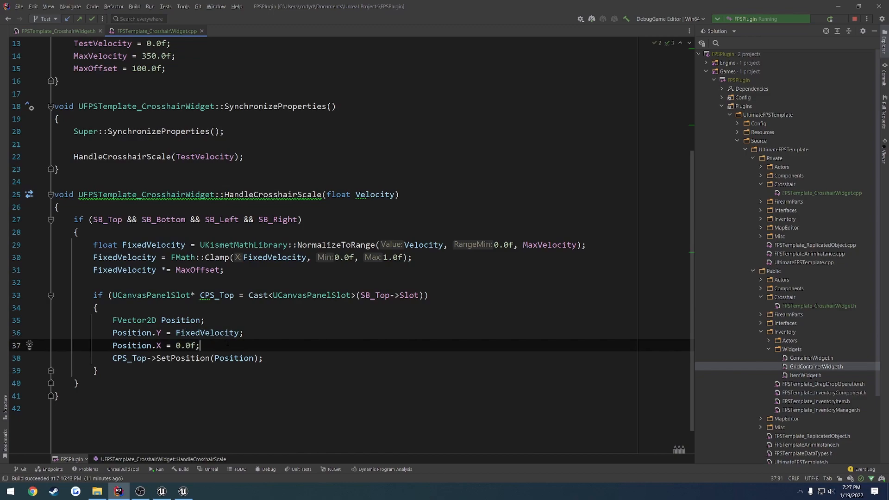
Close the running Unreal Editor, rebuild and relaunch the project, and reopen the W_Crosshair widget
{"action": "left_click", "coordinate": [184, 492]}
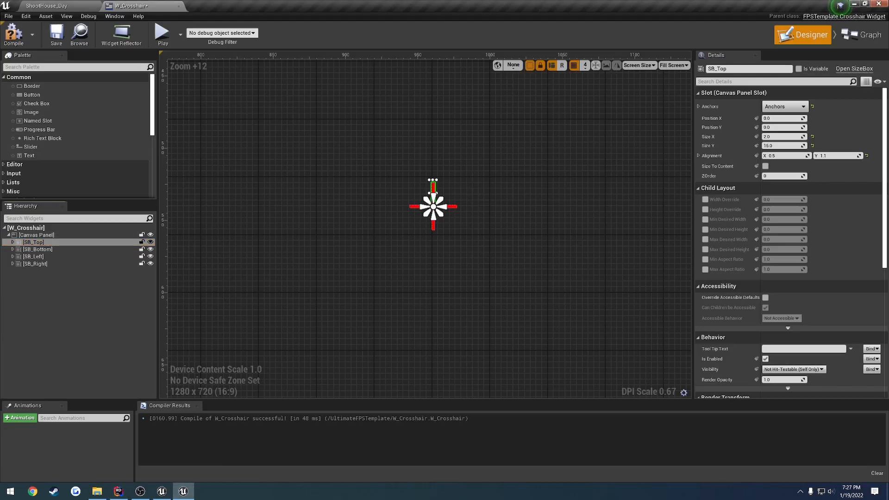
{"action": "left_click", "coordinate": [879, 3]}
{"action": "left_click", "coordinate": [482, 324]}
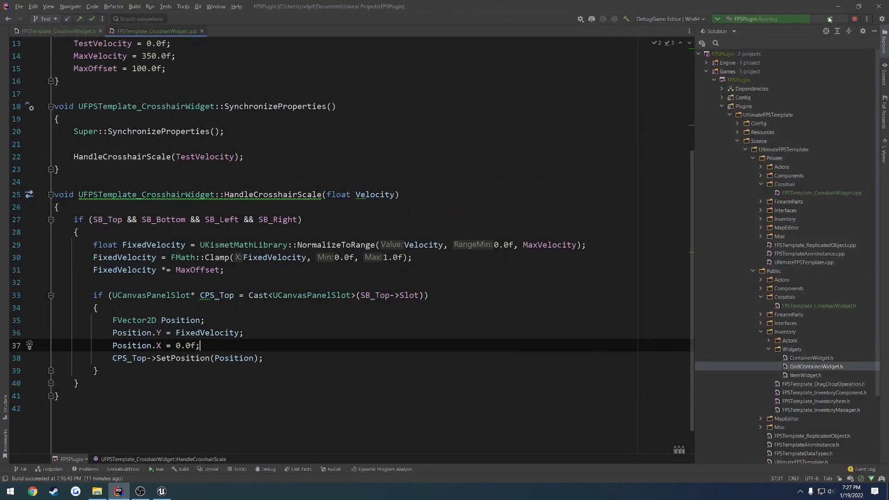
{"action": "key", "text": "shift+F10"}
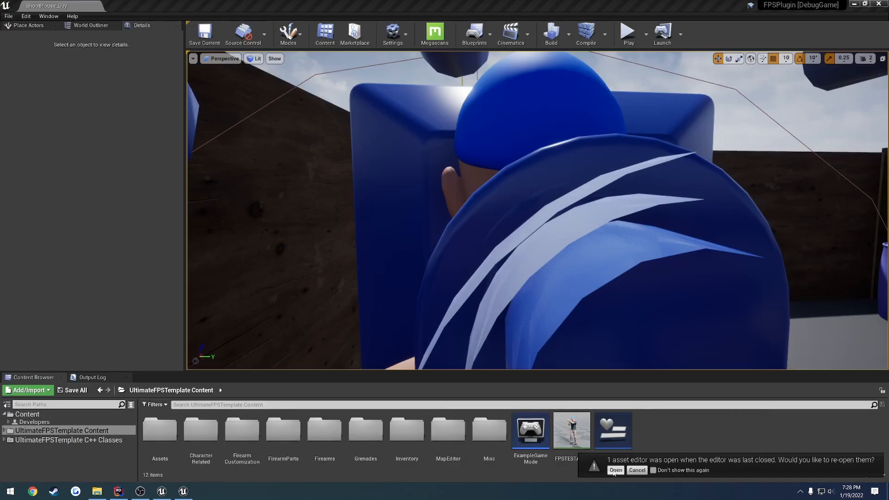
{"action": "left_click", "coordinate": [616, 470]}
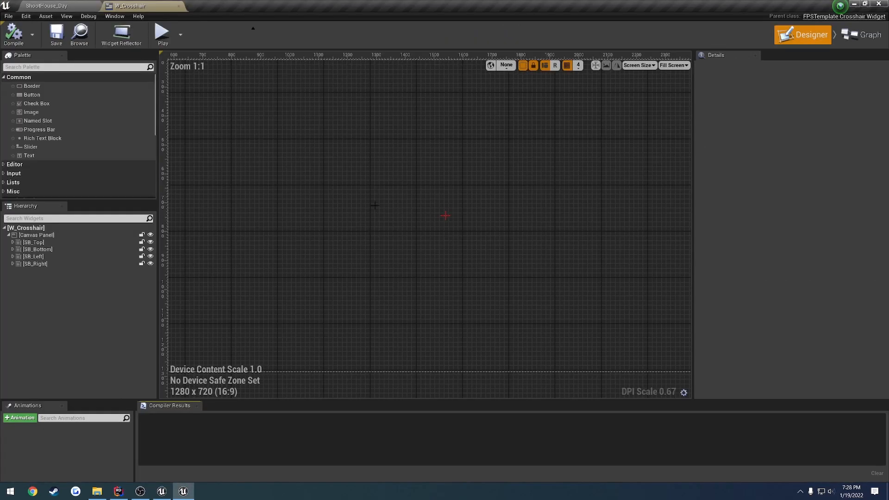
Set Test Velocity on the W_Crosshair root to about 173.6, check the crosshair preview, and compile and save the widget
{"action": "left_click", "coordinate": [79, 228]}
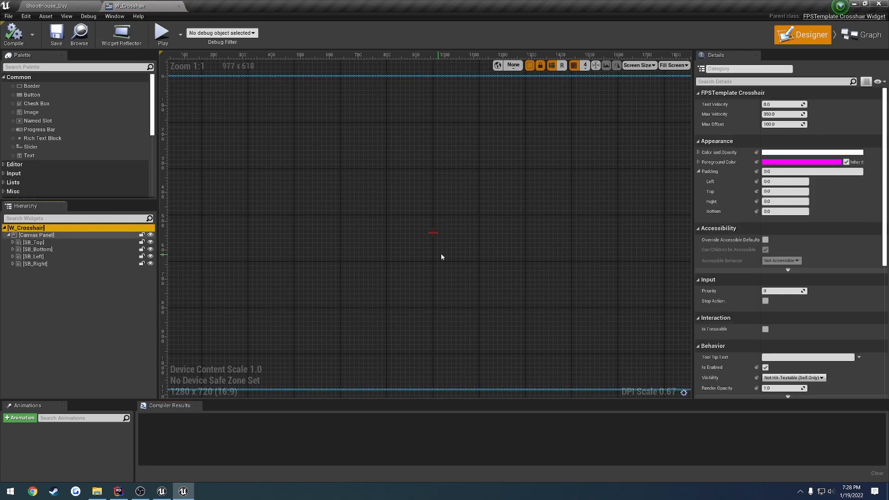
{"action": "scroll", "coordinate": [445, 240], "scroll_direction": "up", "scroll_amount": 5}
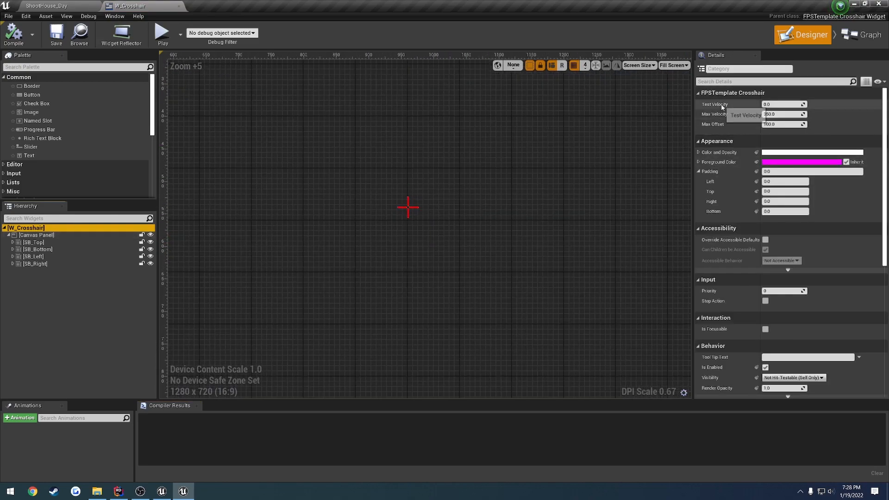
{"action": "mouse_move", "coordinate": [775, 104]}
{"action": "left_mouse_down"}
{"action": "mouse_move", "coordinate": [815, 103]}
{"action": "mouse_move", "coordinate": [775, 105]}
{"action": "mouse_move", "coordinate": [787, 105]}
{"action": "left_mouse_up"}
{"action": "scroll", "coordinate": [445, 225], "scroll_direction": "up", "scroll_amount": 8}
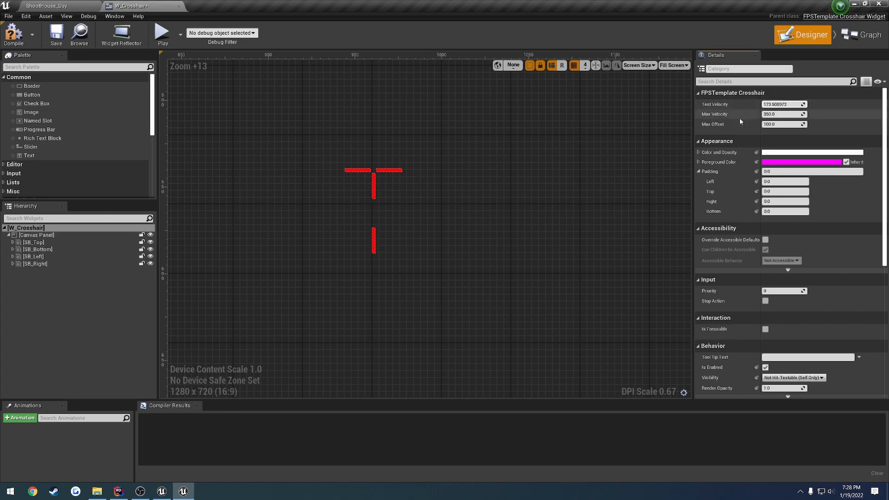
{"action": "left_click", "coordinate": [15, 35]}
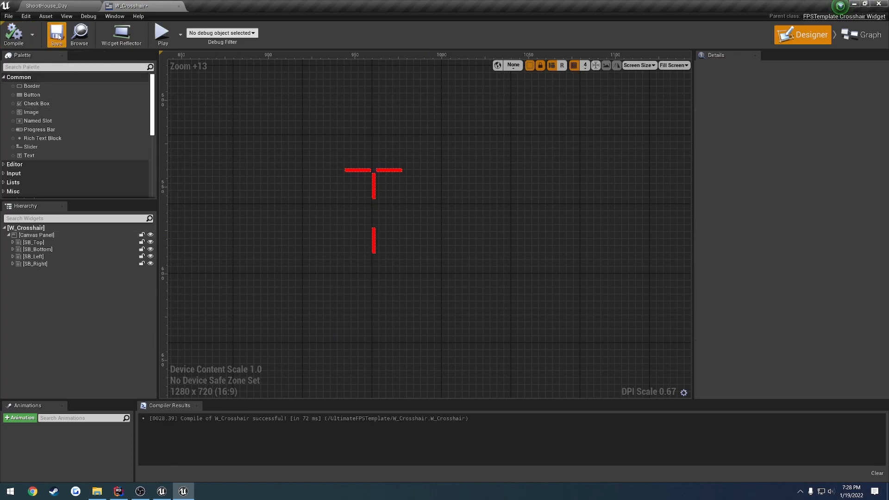
{"action": "left_click", "coordinate": [56, 35]}
In the C++ code, change Position.Y to -FixedVelocity, recompile with Live Coding from the Unreal Editor, and close the Live Coding console
{"action": "left_click", "coordinate": [118, 492]}
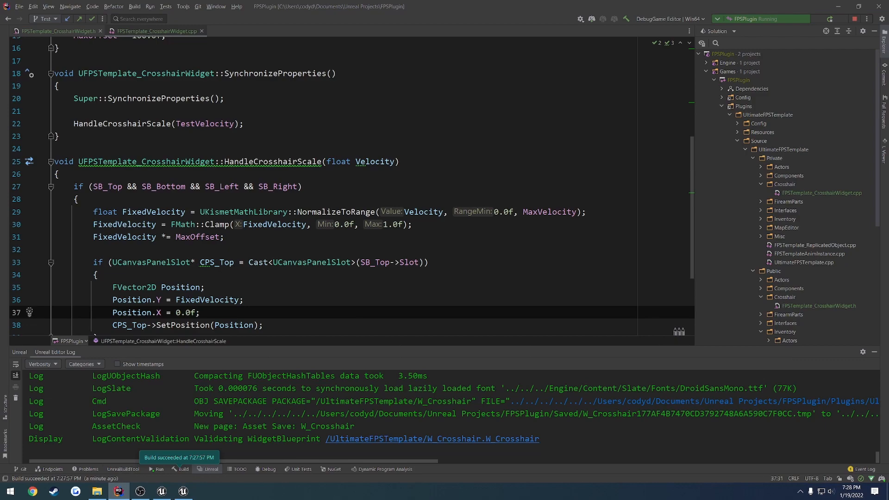
{"action": "left_click", "coordinate": [176, 300]}
{"action": "type", "text": "-"}
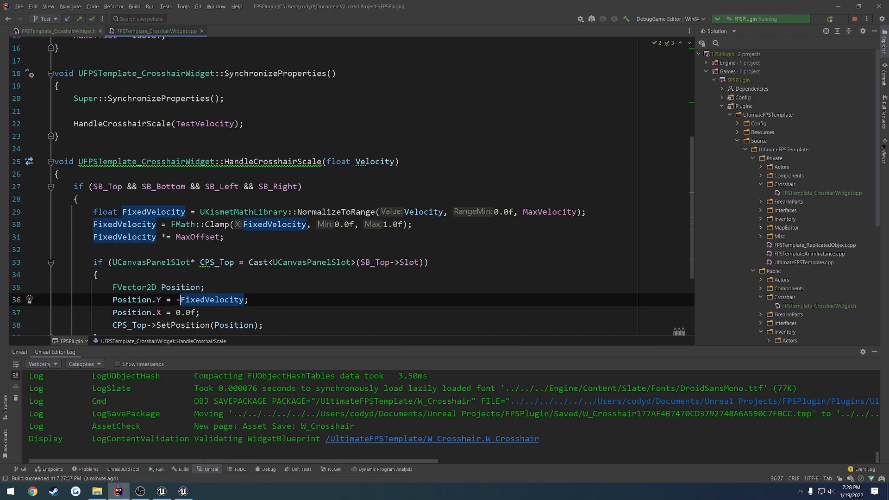
{"action": "key", "text": "alt+Tab"}
{"action": "key", "text": "ctrl+alt+F11"}
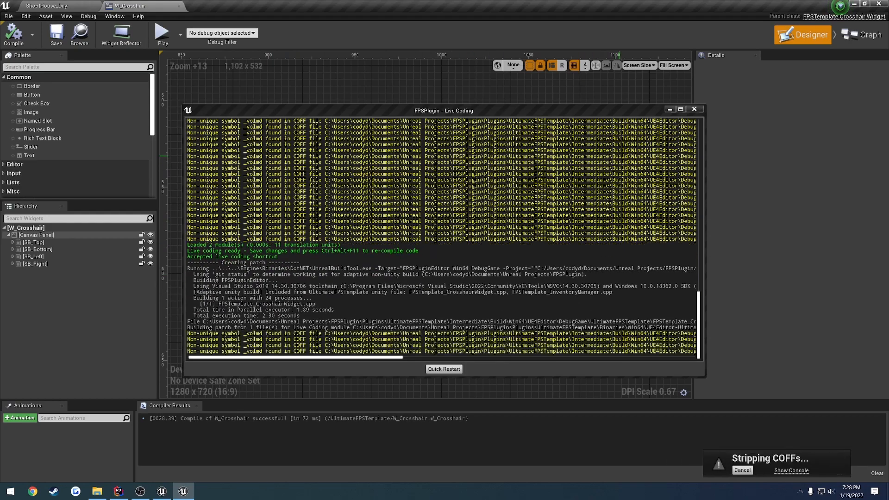
{"action": "left_click", "coordinate": [694, 110]}
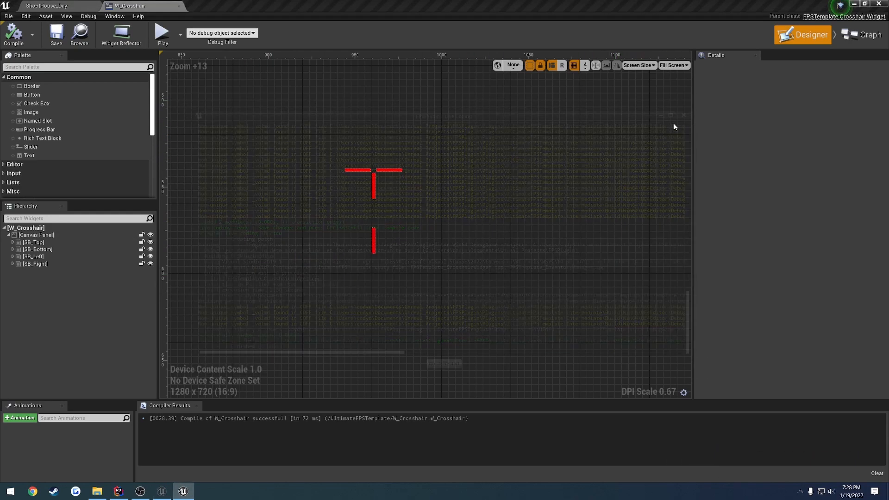
Select the W_Crosshair root and test the upper bar's movement with Test Velocity at about 2.2 and about 146
{"action": "left_click", "coordinate": [129, 229]}
{"action": "left_click_drag", "start_coordinate": [782, 104], "coordinate": [761, 104]}
{"action": "right_click_drag", "start_coordinate": [660, 131], "coordinate": [653, 163]}
{"action": "left_click_drag", "start_coordinate": [781, 104], "coordinate": [781, 105]}
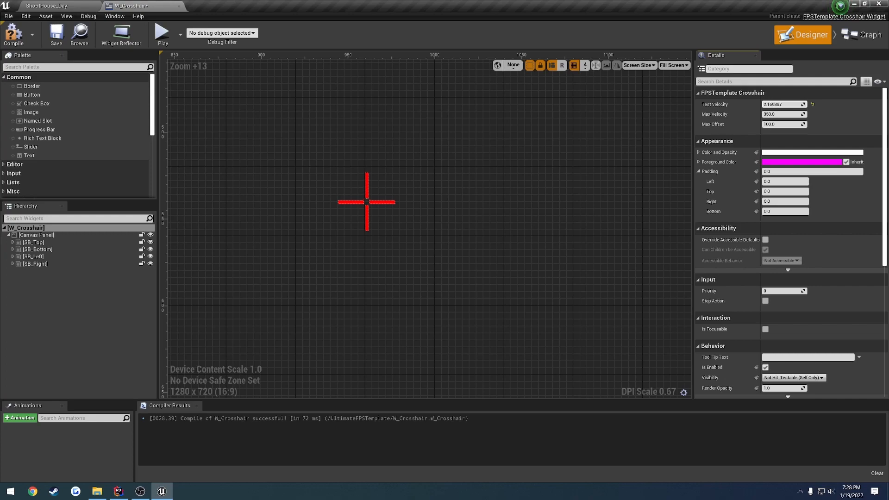
{"action": "left_click_drag", "start_coordinate": [782, 104], "coordinate": [806, 104]}
{"action": "right_click_drag", "start_coordinate": [467, 179], "coordinate": [466, 232]}
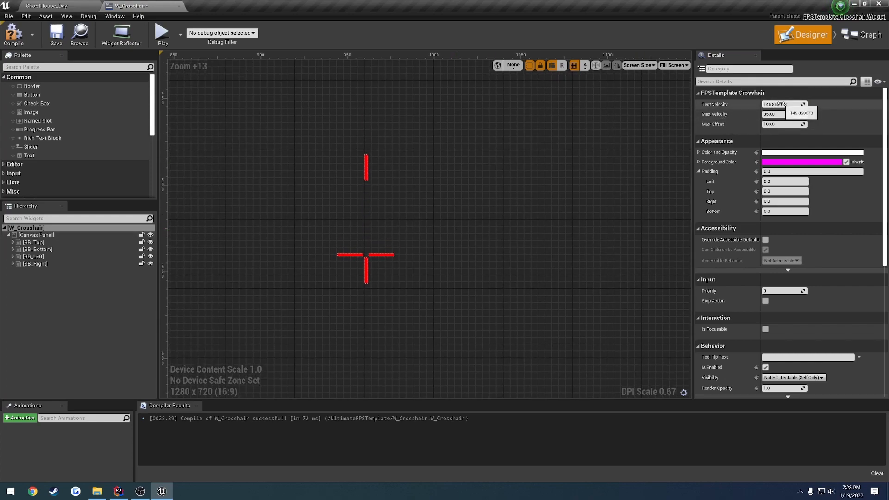
Raise Test Velocity beyond Max Velocity, to about 536 and about 1966, and check the upper bar's clamped offset
{"action": "left_click_drag", "start_coordinate": [780, 105], "coordinate": [815, 104]}
{"action": "right_click_drag", "start_coordinate": [559, 159], "coordinate": [559, 202]}
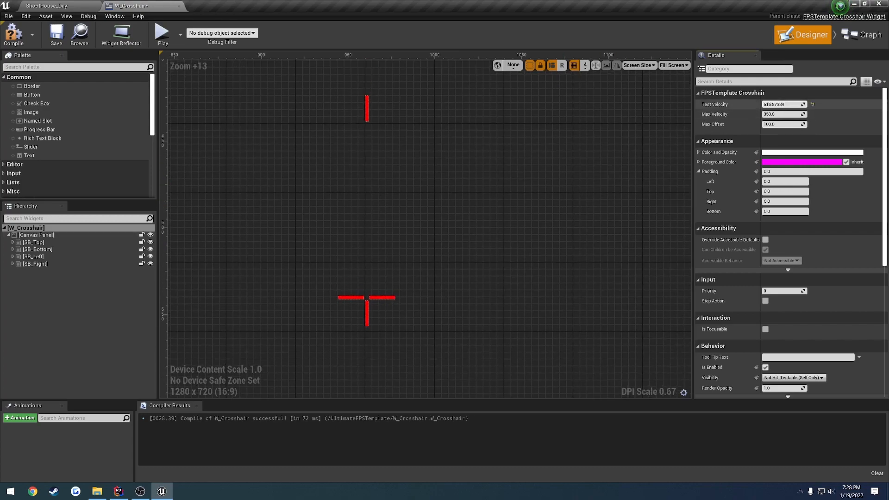
{"action": "left_click_drag", "start_coordinate": [787, 105], "coordinate": [805, 104]}
{"action": "scroll", "coordinate": [490, 233], "scroll_direction": "down", "scroll_amount": 13}
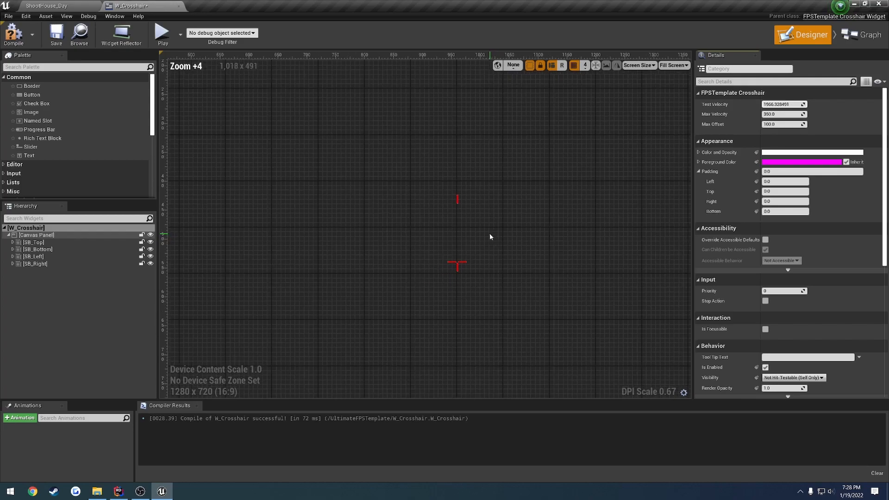
{"action": "scroll", "coordinate": [482, 203], "scroll_direction": "up", "scroll_amount": 3}
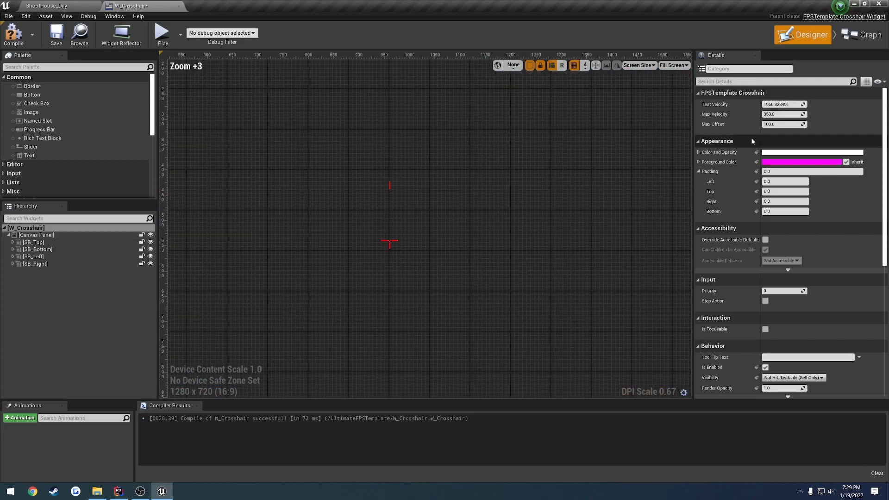
Set the W_Crosshair widget's Test Velocity to 350.0 and its Max Velocity to 600.0
{"action": "left_click", "coordinate": [782, 104]}
{"action": "type", "text": "350.0"}
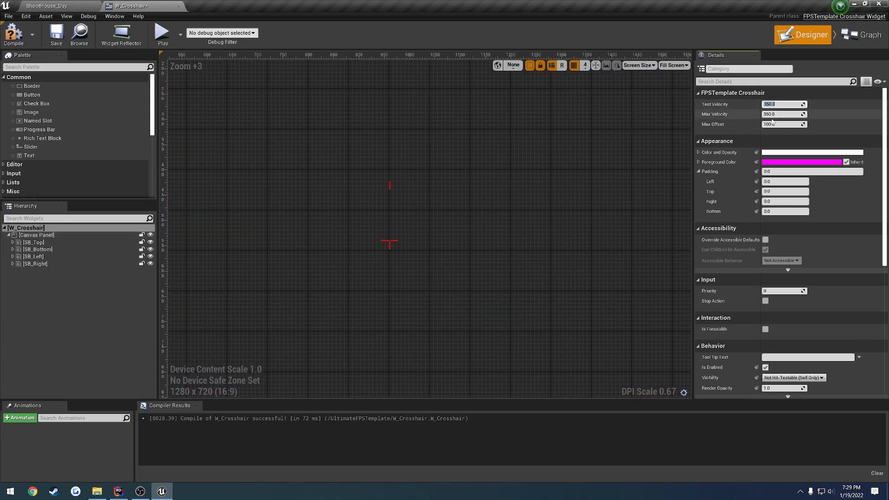
{"action": "key", "text": "Return"}
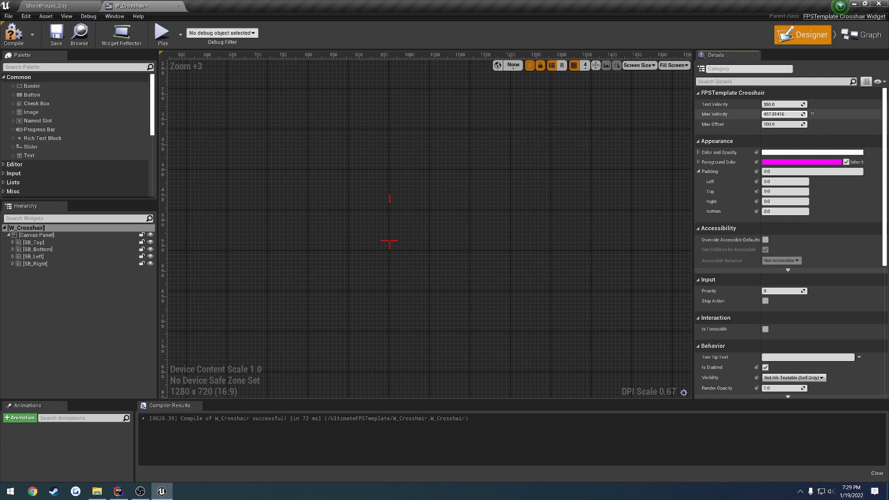
{"action": "left_click", "coordinate": [782, 114]}
{"action": "type", "text": "600.0"}
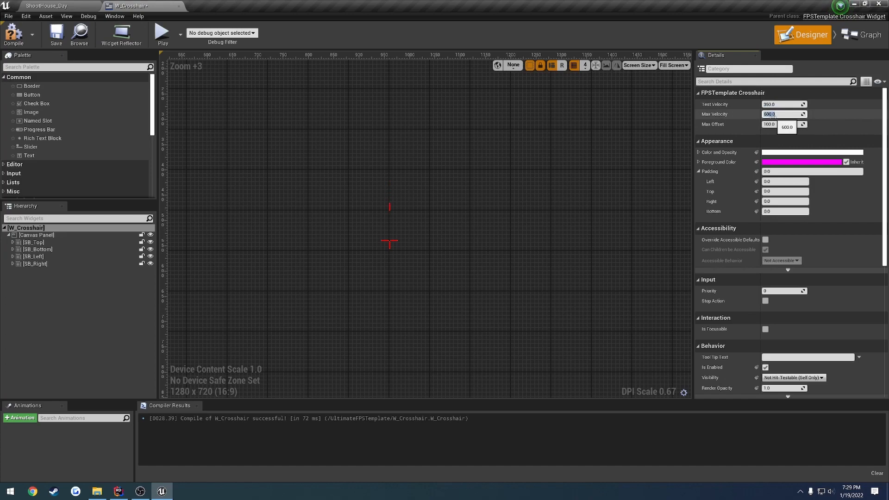
Raise Test Velocity to about 478 to test the upper bar's offset against the new Max Velocity
{"action": "scroll", "coordinate": [456, 226], "scroll_direction": "up", "scroll_amount": 3}
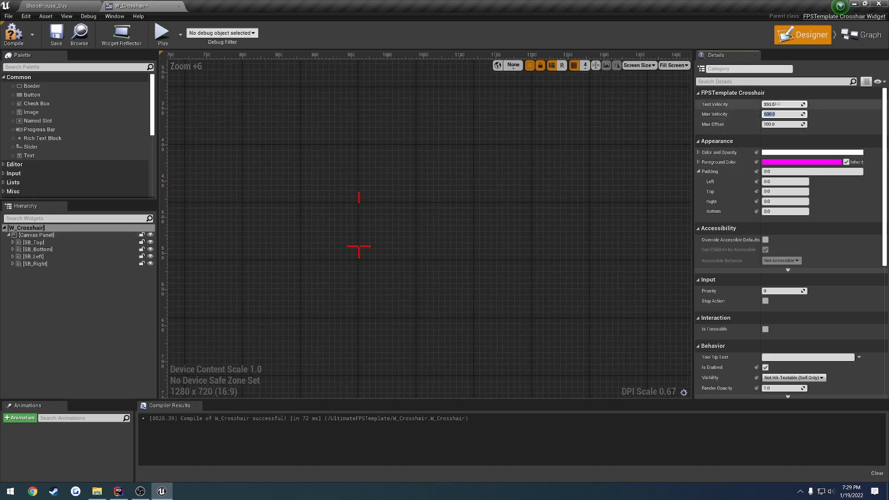
{"action": "left_click_drag", "start_coordinate": [782, 105], "coordinate": [789, 104]}
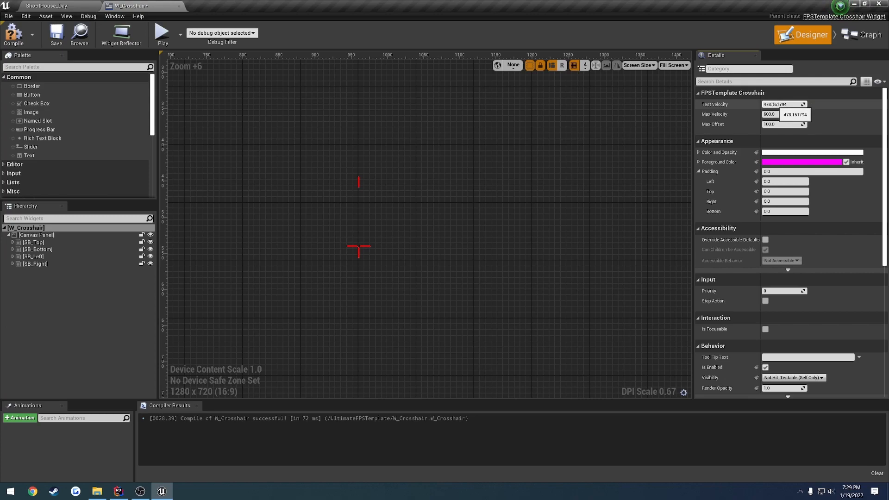
Set both Test Velocity and Max Velocity of the W_Crosshair widget to 350.0
{"action": "left_click", "coordinate": [775, 105]}
{"action": "type", "text": "350"}
{"action": "key", "text": "Tab"}
{"action": "type", "text": "3"}
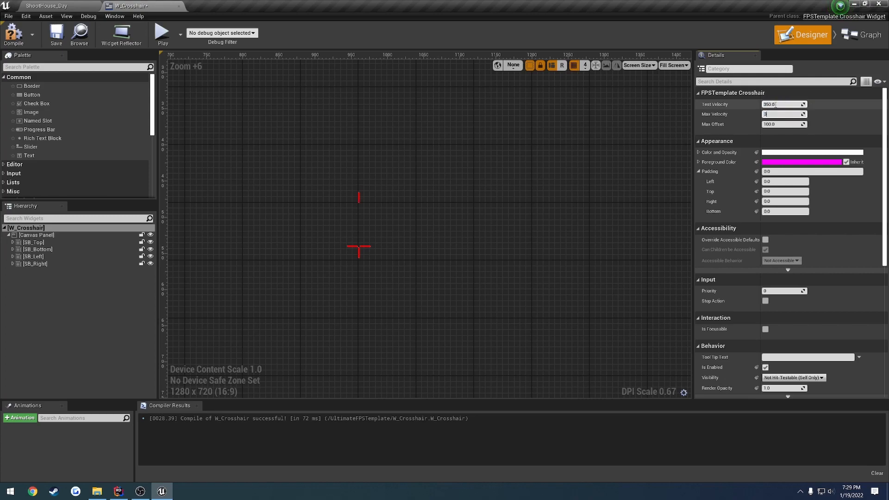
{"action": "scroll", "coordinate": [433, 225], "scroll_direction": "down", "scroll_amount": 6}
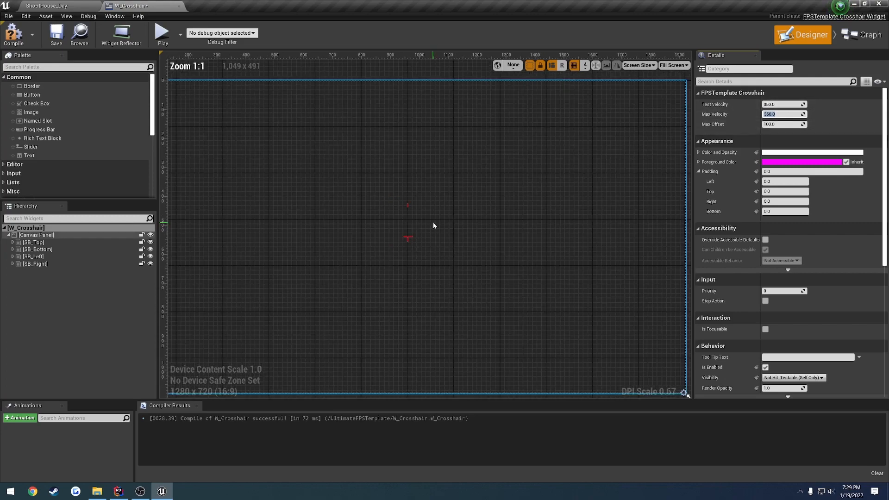
{"action": "right_click_drag", "start_coordinate": [432, 222], "coordinate": [451, 213]}
{"action": "scroll", "coordinate": [452, 212], "scroll_direction": "up", "scroll_amount": 3}
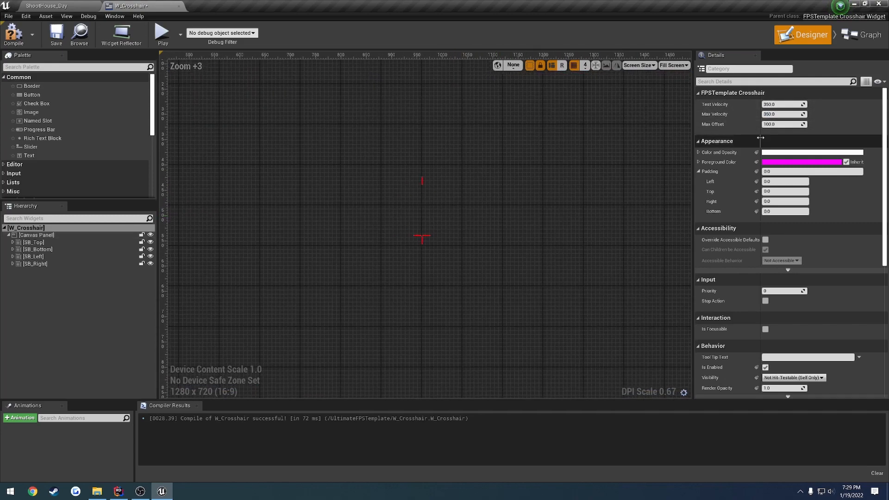
Try a Max Offset of about 300 with Test Velocity lowered to about 236 to check the upper bar's travel
{"action": "left_click_drag", "start_coordinate": [779, 126], "coordinate": [820, 126]}
{"action": "right_click_drag", "start_coordinate": [568, 151], "coordinate": [560, 179]}
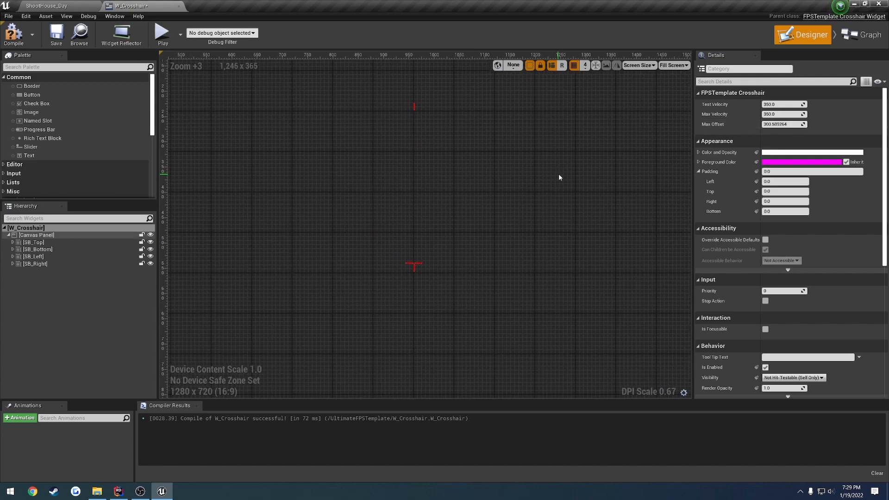
{"action": "mouse_move", "coordinate": [781, 105]}
{"action": "left_mouse_down"}
{"action": "mouse_move", "coordinate": [752, 105]}
{"action": "mouse_move", "coordinate": [789, 105]}
{"action": "left_mouse_up"}
Reset Max Offset to 100.0 and test the upper bar's offset with Test Velocity at 350.0
{"action": "left_click", "coordinate": [782, 125]}
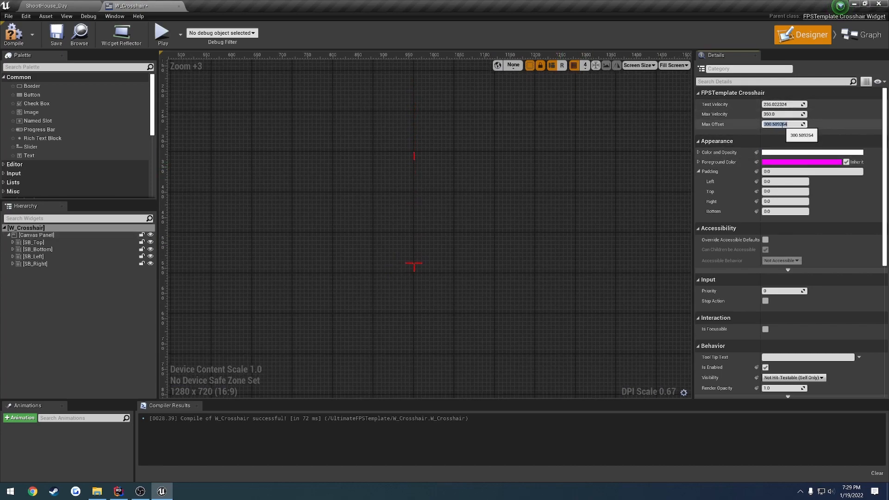
{"action": "key", "text": "Tab"}
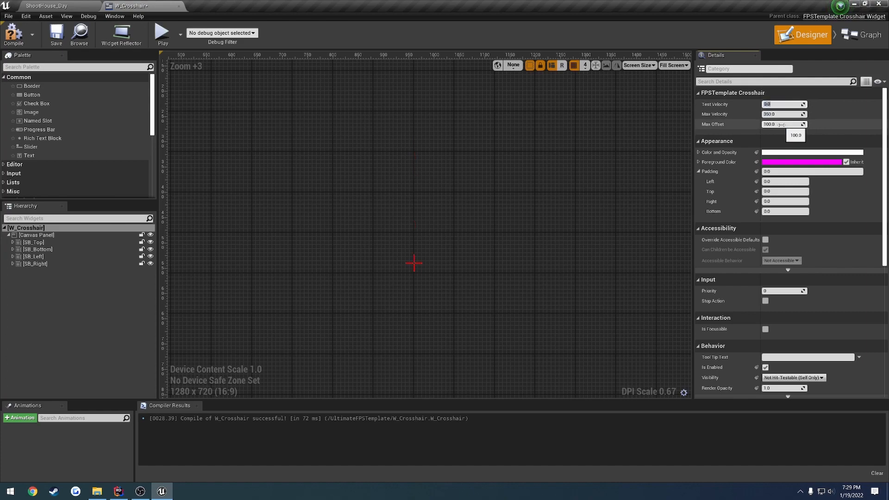
{"action": "type", "text": "350"}
{"action": "key", "text": "Return"}
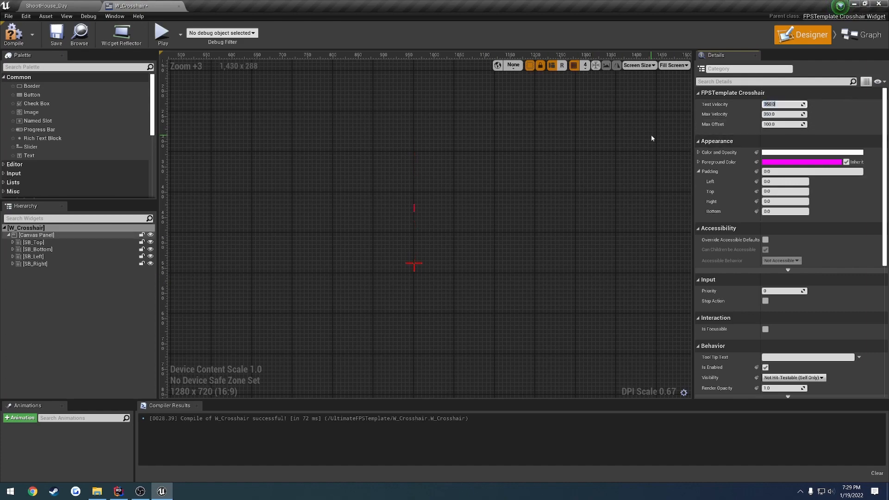
Reset Test Velocity to 0.0, and compile and save the W_Crosshair widget
{"action": "scroll", "coordinate": [453, 249], "scroll_direction": "up", "scroll_amount": 10}
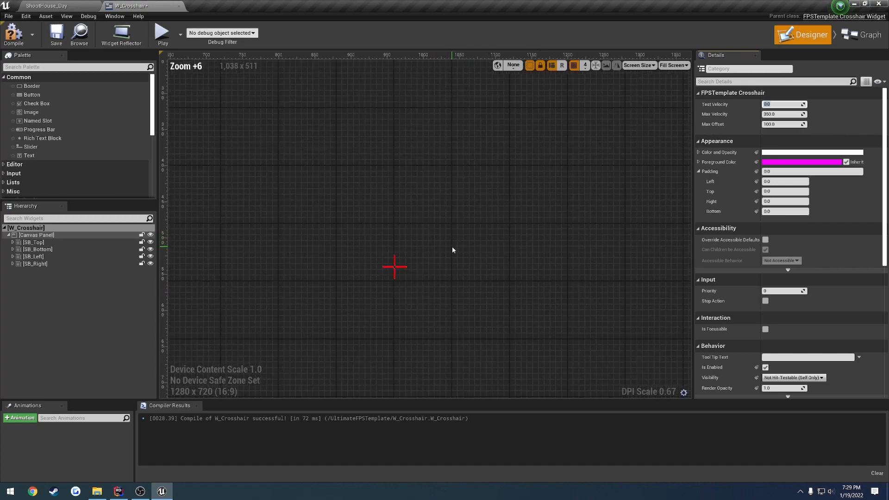
{"action": "left_click", "coordinate": [14, 35]}
{"action": "left_click", "coordinate": [54, 41]}
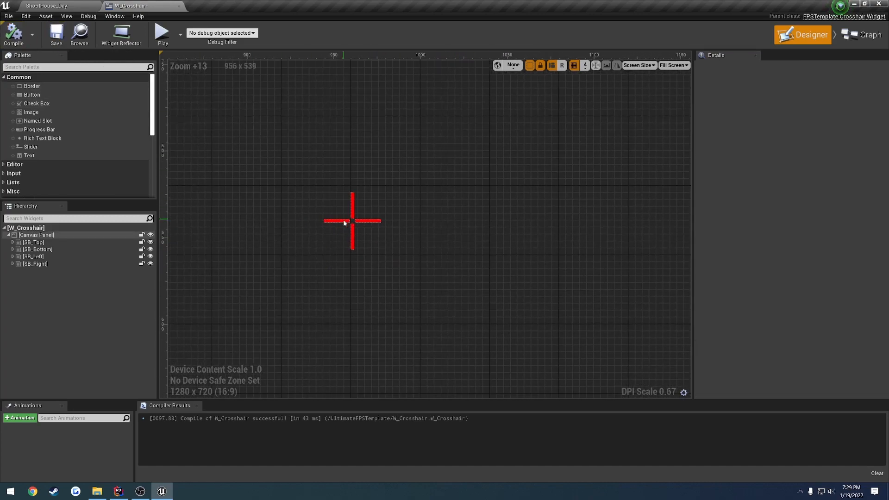
Switch to Rider and paste three copies of the CPS_Top slot block below the original in HandleCrosshairScale
{"action": "key", "text": "alt+Tab"}
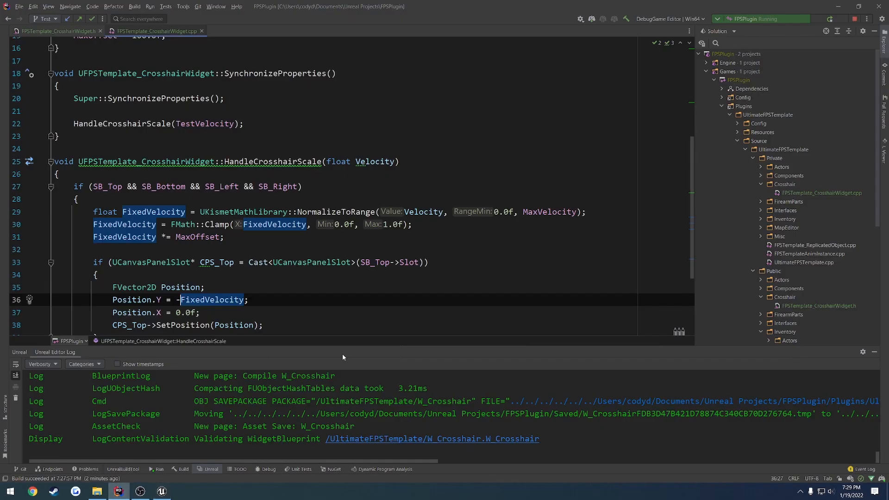
{"action": "left_click_drag", "start_coordinate": [98, 338], "coordinate": [94, 262]}
{"action": "key", "text": "ctrl+c"}
{"action": "left_click", "coordinate": [135, 338]}
{"action": "key", "text": "Return"}
{"action": "key", "text": "ctrl+v"}
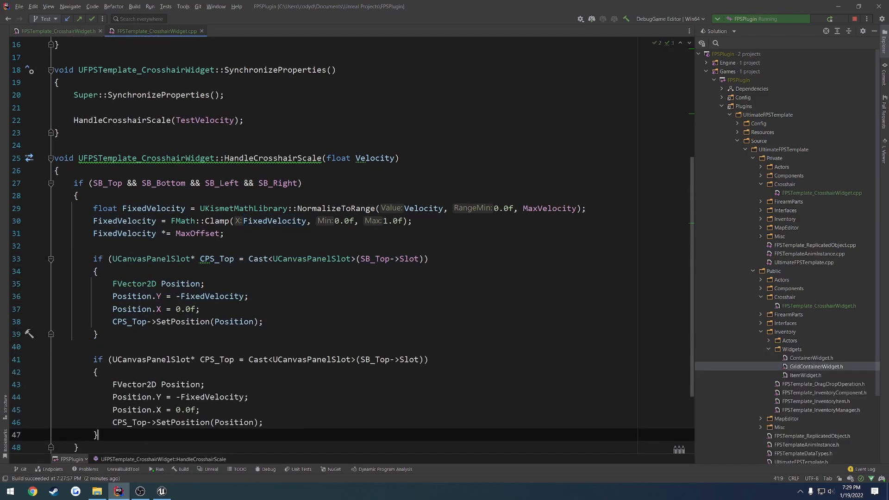
{"action": "key", "text": "Return"}
{"action": "key", "text": "Return"}
{"action": "key", "text": "ctrl+v"}
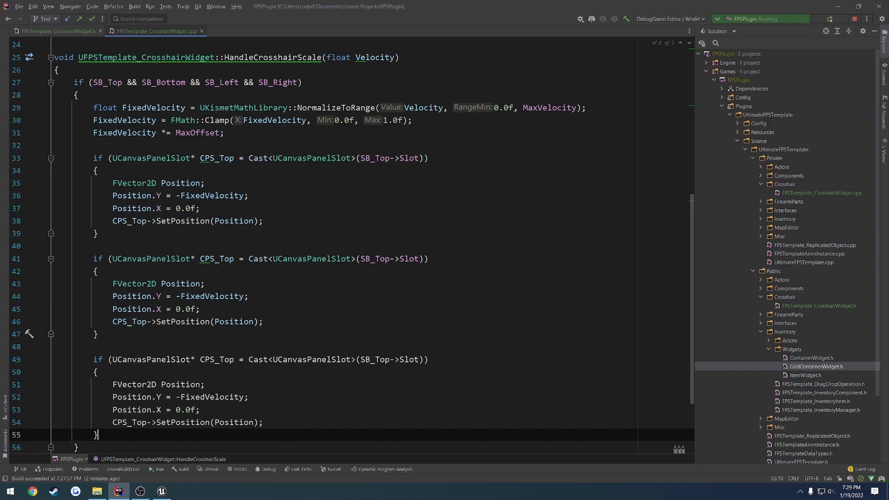
{"action": "key", "text": "Return"}
{"action": "key", "text": "Return"}
{"action": "key", "text": "ctrl+v"}
Rename the second block's slot variable to CPS_Bottom, including in its SetPosition call
{"action": "scroll", "coordinate": [224, 199], "scroll_direction": "up", "scroll_amount": 2}
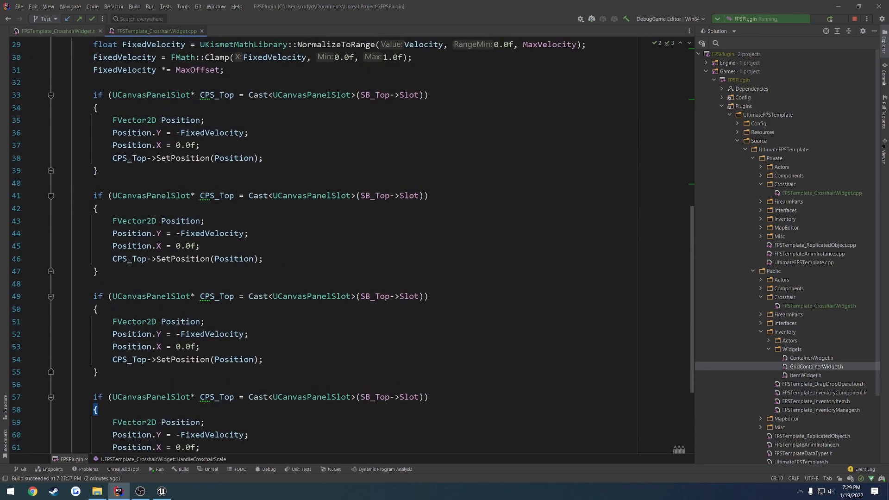
{"action": "left_click_drag", "start_coordinate": [235, 195], "coordinate": [224, 198]}
{"action": "key", "text": "BackSpace"}
{"action": "key", "text": "BackSpace"}
{"action": "type", "text": "Bottom"}
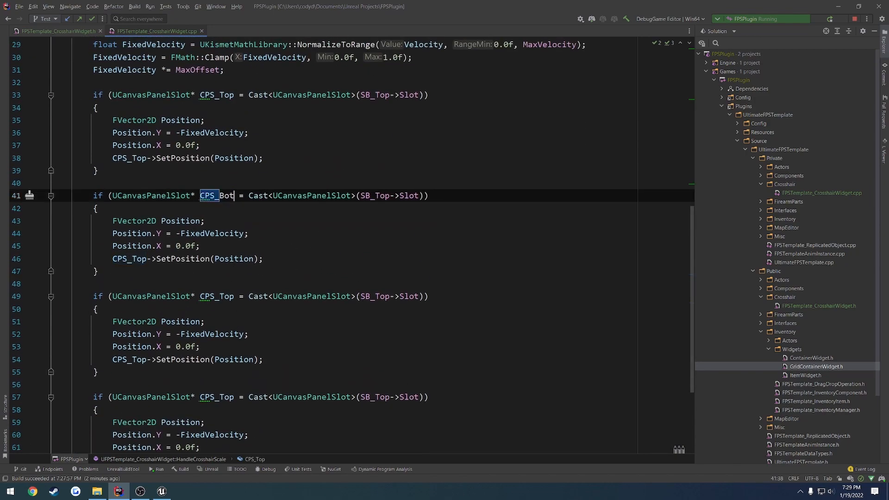
{"action": "double_click", "coordinate": [224, 196]}
{"action": "key", "text": "ctrl+c"}
{"action": "double_click", "coordinate": [129, 259]}
{"action": "key", "text": "ctrl+v"}
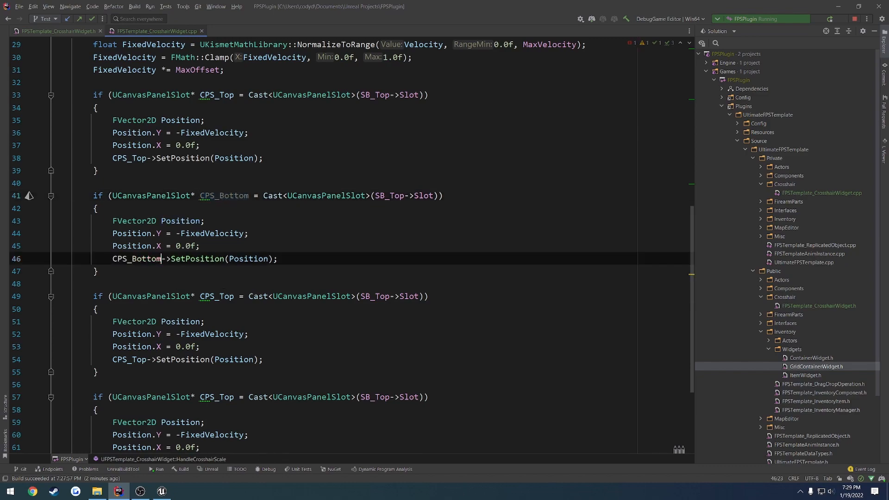
Rename the third block's slot variable to CPS_Left, including in its SetPosition call
{"action": "left_click_drag", "start_coordinate": [219, 296], "coordinate": [239, 296]}
{"action": "type", "text": "Left"}
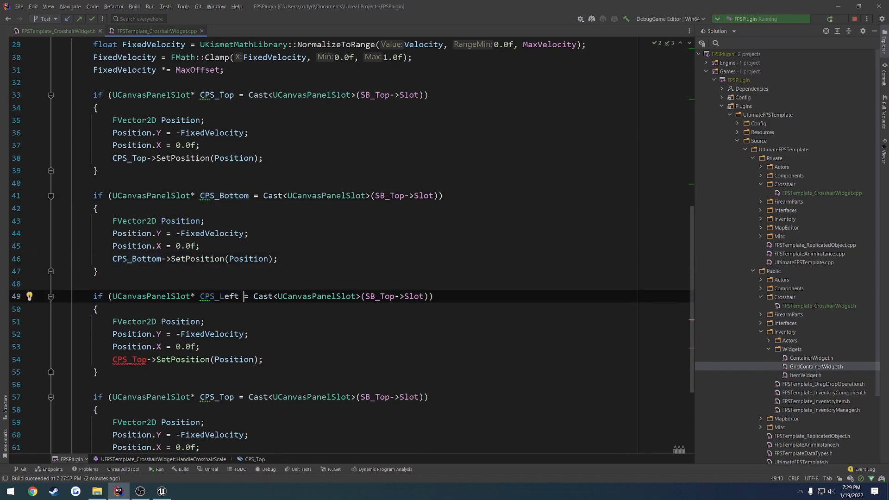
{"action": "double_click", "coordinate": [220, 296]}
{"action": "key", "text": "ctrl+c"}
{"action": "double_click", "coordinate": [130, 359]}
{"action": "key", "text": "ctrl+v"}
Rename the fourth block's slot variable to CPS_Right, including in its SetPosition call
{"action": "left_click_drag", "start_coordinate": [219, 397], "coordinate": [233, 396]}
{"action": "type", "text": "Right"}
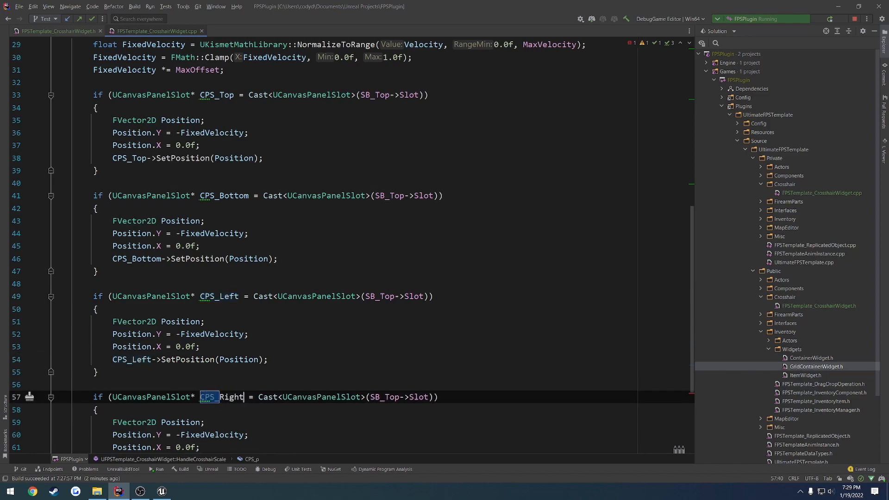
{"action": "key", "text": "ctrl+c"}
{"action": "scroll", "coordinate": [228, 397], "scroll_direction": "down", "scroll_amount": 2}
{"action": "double_click", "coordinate": [137, 384]}
{"action": "key", "text": "ctrl+v"}
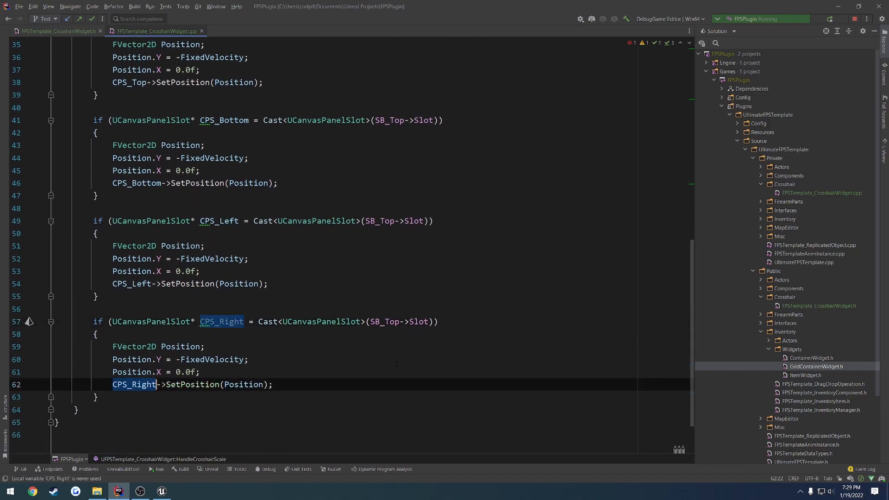
Replace SB_Top with SB_Bottom in the CPS_Bottom block's Cast expression
{"action": "scroll", "coordinate": [394, 343], "scroll_direction": "up", "scroll_amount": 2}
{"action": "left_click_drag", "start_coordinate": [379, 195], "coordinate": [409, 196]}
{"action": "left_click_drag", "start_coordinate": [375, 296], "coordinate": [394, 297]}
{"action": "scroll", "coordinate": [392, 293], "scroll_direction": "up", "scroll_amount": 1}
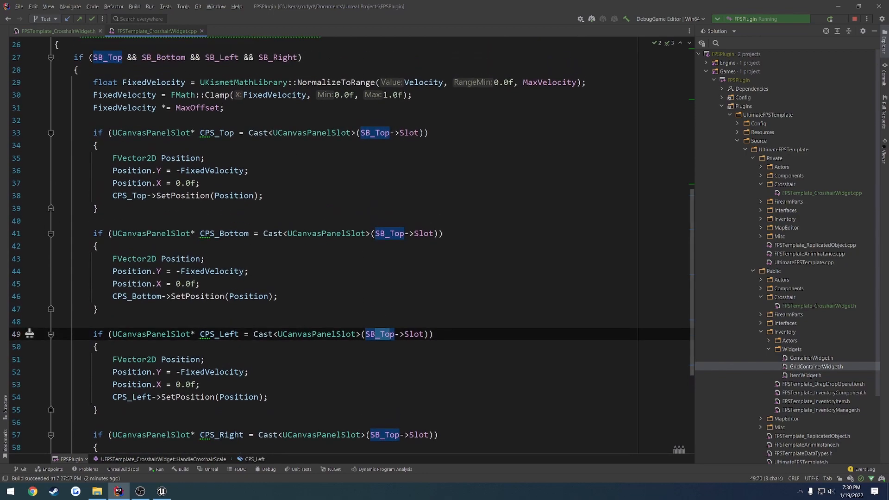
{"action": "double_click", "coordinate": [165, 57]}
{"action": "key", "text": "ctrl+c"}
{"action": "double_click", "coordinate": [390, 234]}
{"action": "key", "text": "ctrl+v"}
Replace SB_Top with SB_Left in the CPS_Left cast and with SB_Right in the CPS_Right cast
{"action": "double_click", "coordinate": [221, 57]}
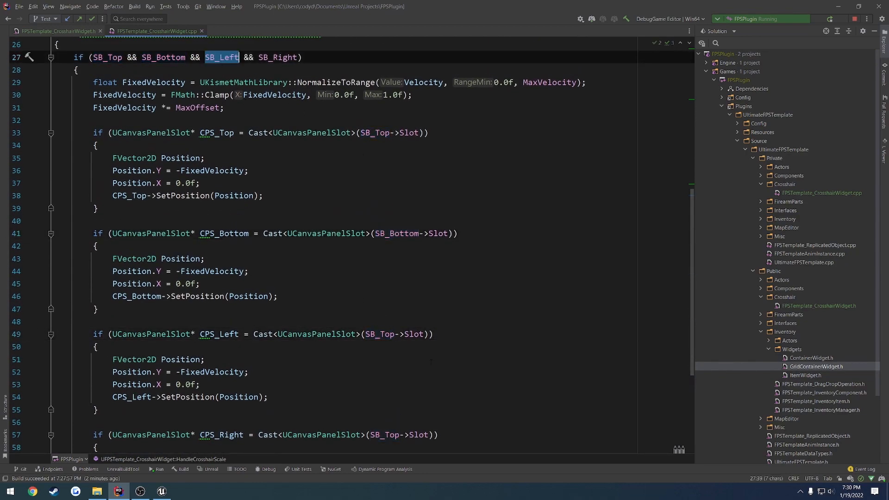
{"action": "key", "text": "ctrl+c"}
{"action": "double_click", "coordinate": [380, 335]}
{"action": "key", "text": "ctrl+v"}
{"action": "double_click", "coordinate": [278, 57]}
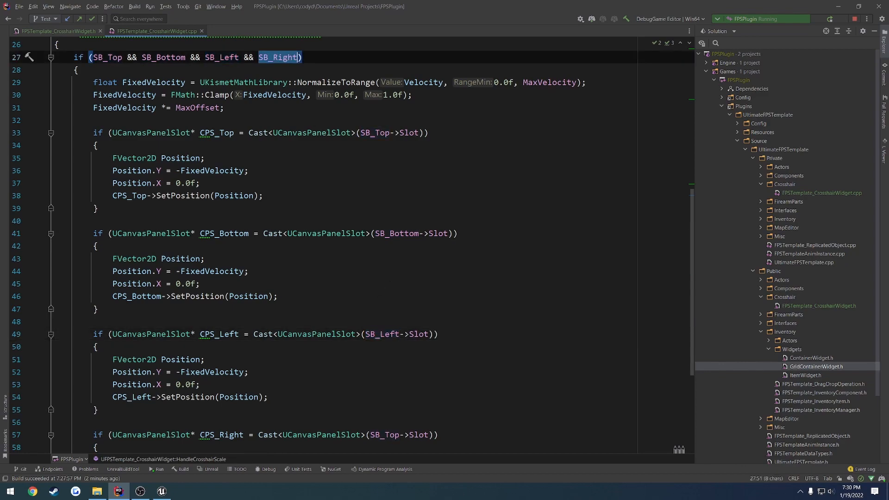
{"action": "key", "text": "ctrl+c"}
{"action": "double_click", "coordinate": [381, 435]}
{"action": "key", "text": "ctrl+v"}
{"action": "left_click", "coordinate": [313, 422]}
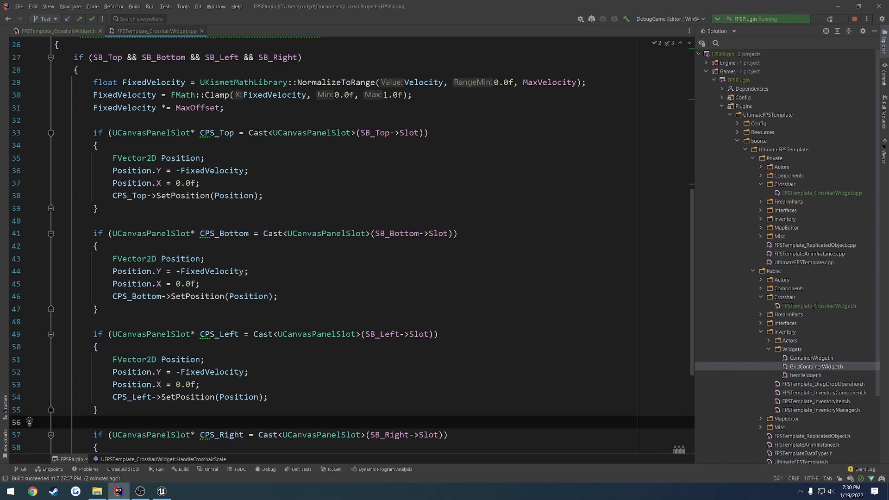
Remove the minus sign from the CPS_Bottom block so that Position.Y equals FixedVelocity
{"action": "double_click", "coordinate": [224, 233]}
{"action": "double_click", "coordinate": [212, 170]}
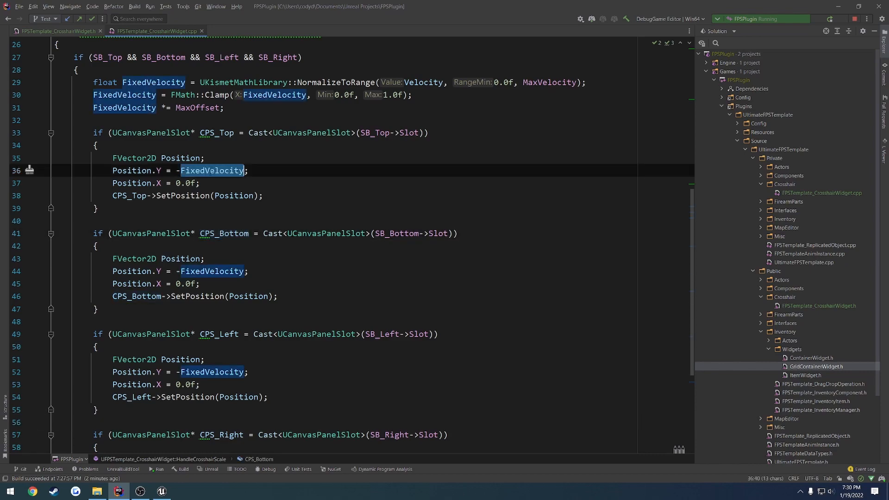
{"action": "left_click", "coordinate": [182, 272]}
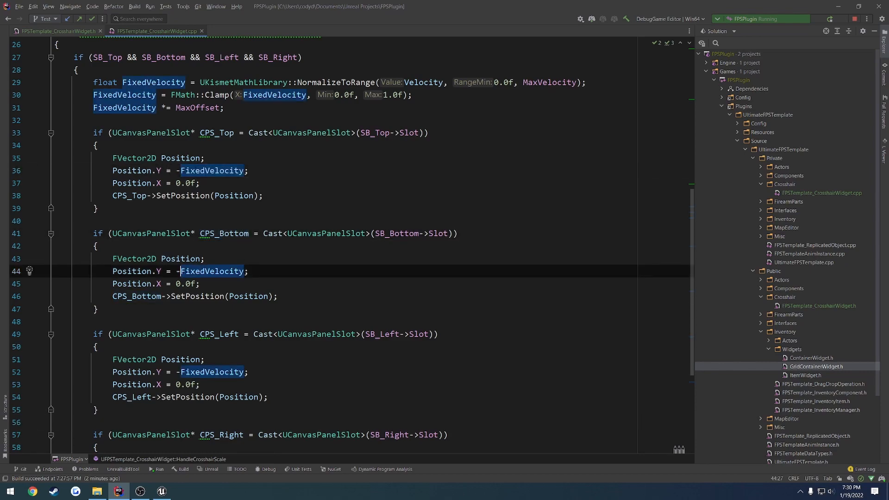
{"action": "left_click", "coordinate": [182, 170]}
{"action": "left_click", "coordinate": [181, 272]}
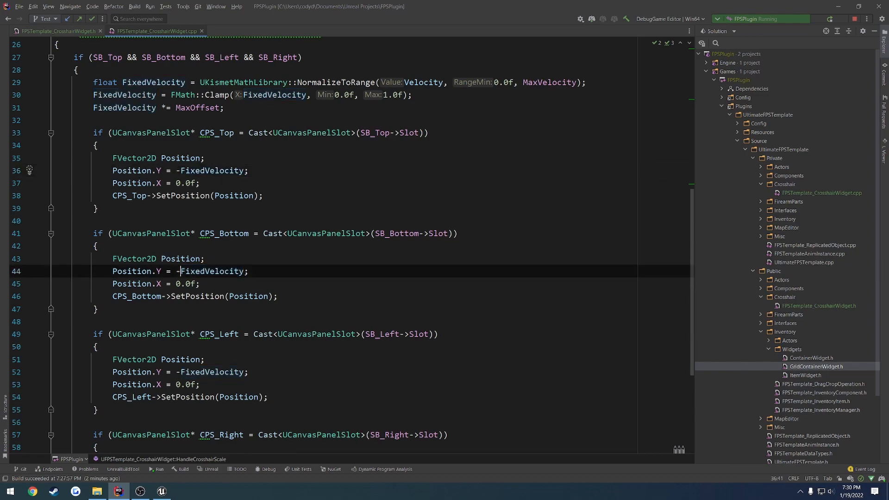
{"action": "key", "text": "BackSpace"}
In the CPS_Left block, set Position.Y to 0.0f and Position.X to -FixedVelocity
{"action": "scroll", "coordinate": [352, 245], "scroll_direction": "down", "scroll_amount": 3}
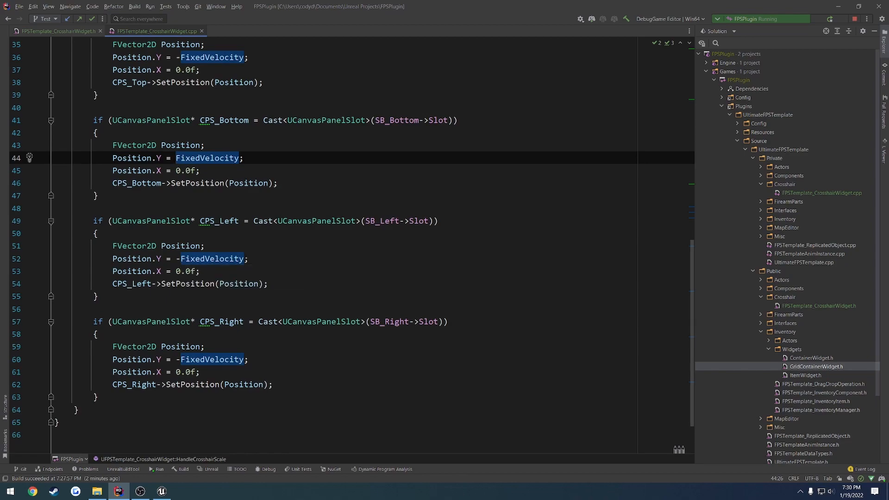
{"action": "left_click_drag", "start_coordinate": [249, 259], "coordinate": [175, 271]}
{"action": "type", "text": "0.0f"}
{"action": "key", "text": "ctrl+v"}
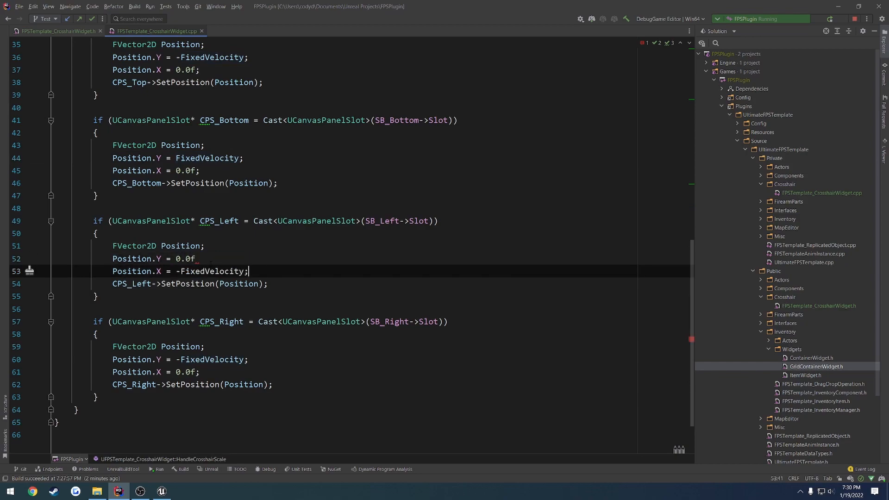
{"action": "left_click", "coordinate": [196, 258]}
{"action": "type", "text": ";"}
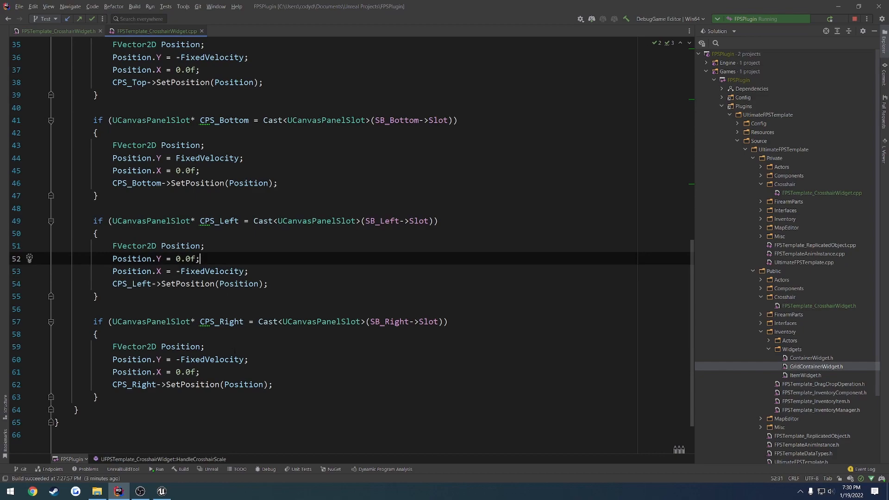
Copy the CPS_Left position lines over those in the CPS_Right block and make Position.X positive FixedVelocity
{"action": "left_click_drag", "start_coordinate": [248, 271], "coordinate": [113, 259]}
{"action": "left_click_drag", "start_coordinate": [205, 372], "coordinate": [113, 360]}
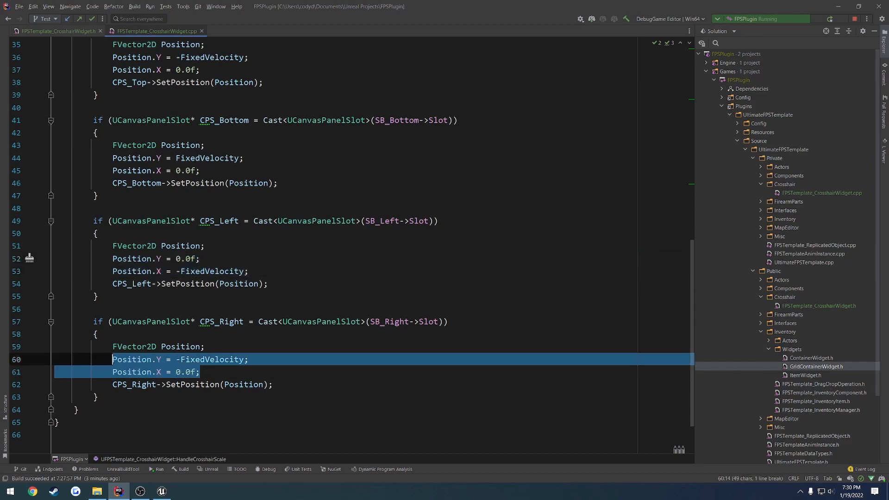
{"action": "key", "text": "ctrl+v"}
{"action": "left_click", "coordinate": [181, 371]}
{"action": "key", "text": "BackSpace"}
{"action": "left_click", "coordinate": [200, 360]}
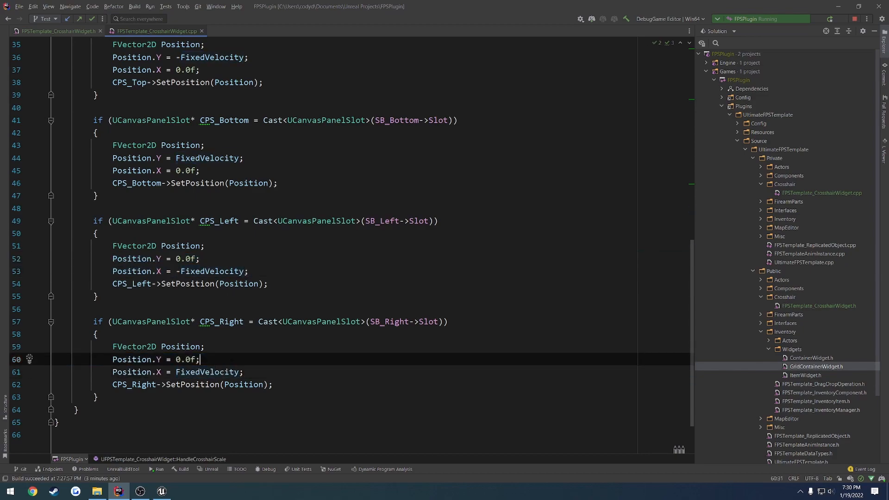
Switch to Unreal Editor, recompile the code with Live Coding and close its console window
{"action": "left_click", "coordinate": [162, 491]}
{"action": "key", "text": "ctrl+alt+F11"}
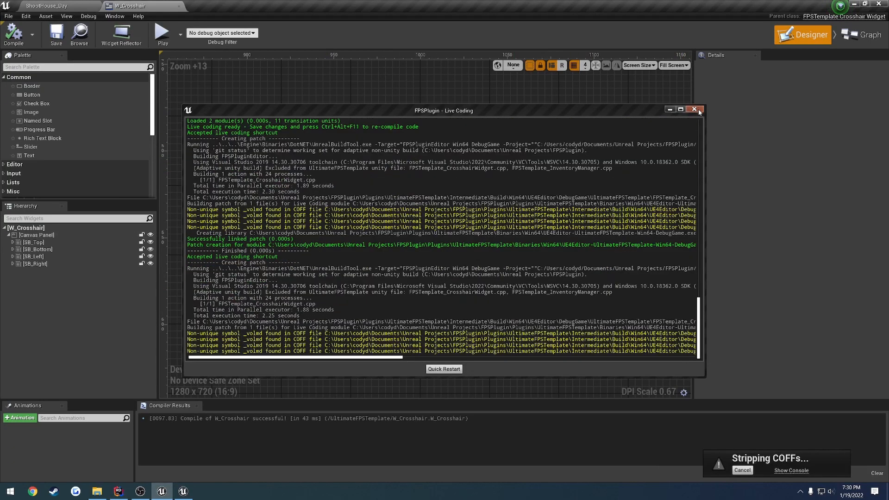
{"action": "left_click", "coordinate": [698, 109]}
Select the W_Crosshair root and test all four bars by raising Test Velocity to about 141 and lowering it to about 1.6
{"action": "left_click", "coordinate": [85, 227]}
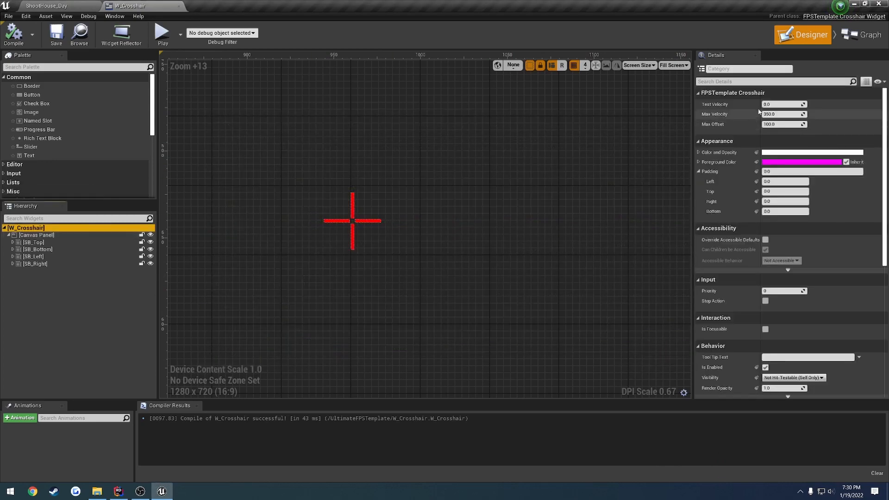
{"action": "left_click", "coordinate": [771, 105]}
{"action": "left_click_drag", "start_coordinate": [770, 105], "coordinate": [840, 104]}
{"action": "left_click", "coordinate": [119, 490]}
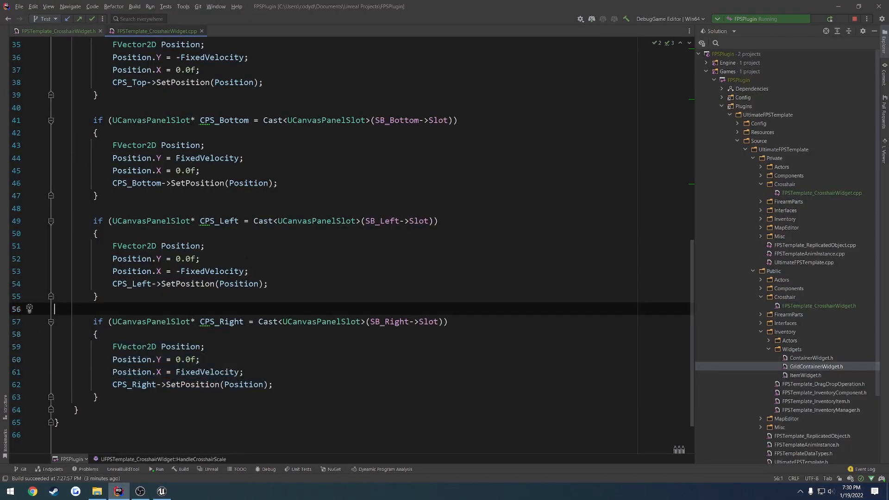
{"action": "key", "text": "alt+Tab"}
{"action": "scroll", "coordinate": [396, 241], "scroll_direction": "down", "scroll_amount": 4}
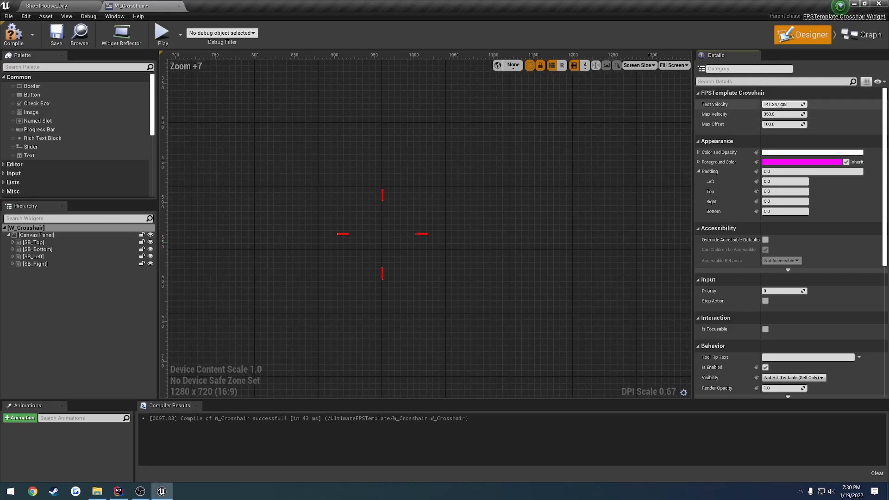
{"action": "mouse_move", "coordinate": [782, 104]}
{"action": "left_mouse_down"}
{"action": "mouse_move", "coordinate": [815, 105]}
{"action": "mouse_move", "coordinate": [778, 104]}
{"action": "left_mouse_up"}
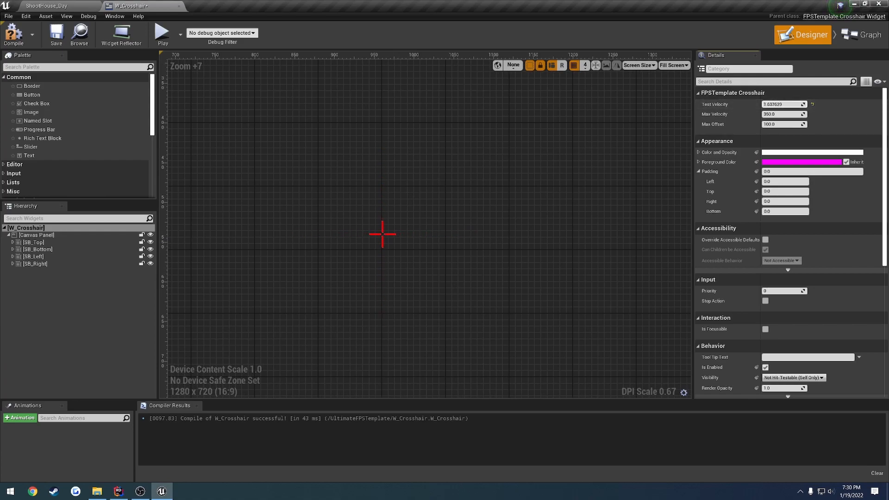
Reset Test Velocity to 0.0 on the crosshair widget, compile W_Crosshair and save it
{"action": "left_click", "coordinate": [785, 104]}
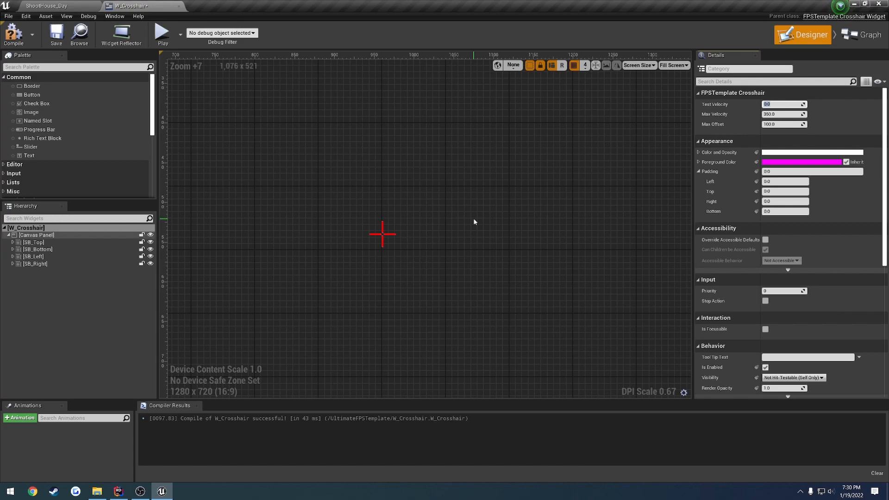
{"action": "scroll", "coordinate": [401, 276], "scroll_direction": "up", "scroll_amount": 3}
{"action": "left_click", "coordinate": [24, 41]}
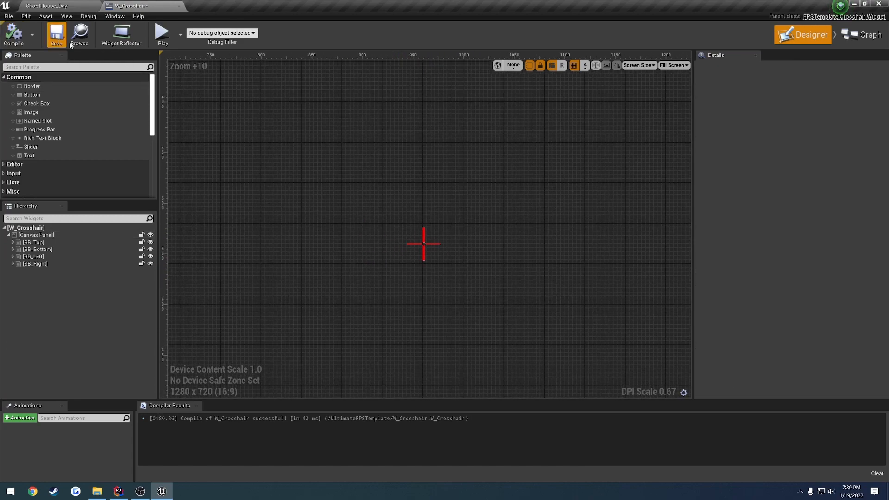
{"action": "left_click", "coordinate": [56, 36]}
Switch to Rider, review the HandleCrosshairScale function in the crosshair widget source and open FPSTemplate_CrosshairWidget.h
{"action": "left_click", "coordinate": [119, 491]}
{"action": "scroll", "coordinate": [308, 282], "scroll_direction": "up", "scroll_amount": 2}
{"action": "scroll", "coordinate": [308, 282], "scroll_direction": "up", "scroll_amount": 4}
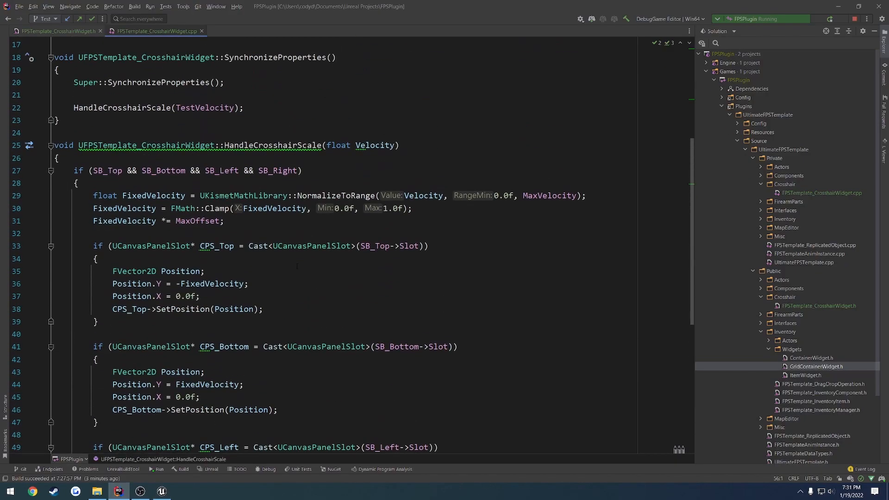
{"action": "double_click", "coordinate": [273, 145]}
{"action": "scroll", "coordinate": [277, 187], "scroll_direction": "up", "scroll_amount": 3}
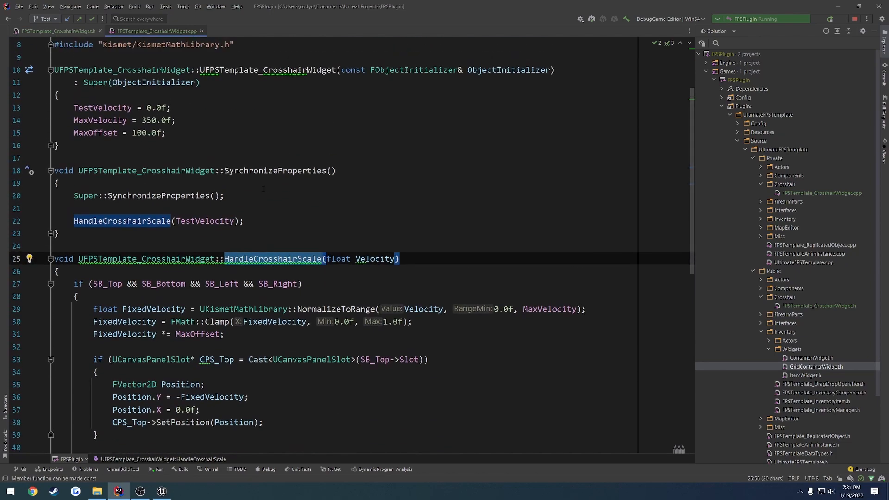
{"action": "left_click", "coordinate": [71, 30]}
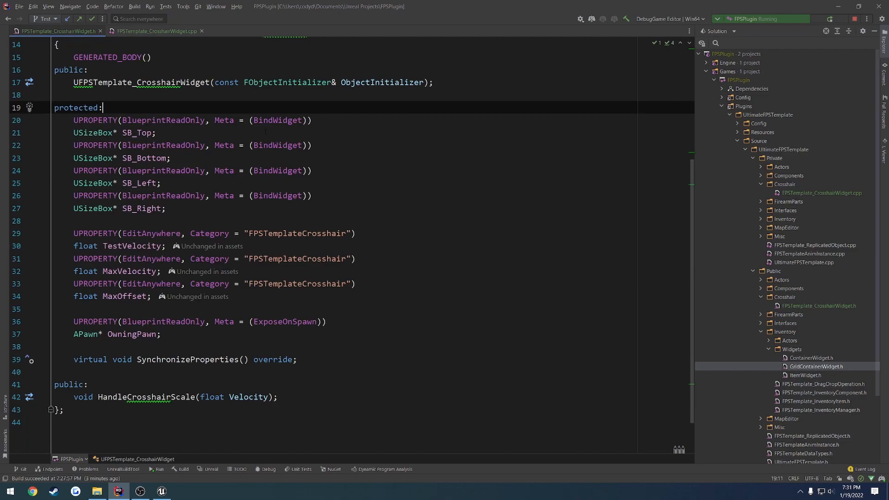
Switch to Unreal Editor and inspect the Pre Construct, Construct and Tick events in the W_Crosshair event graph
{"action": "left_click", "coordinate": [161, 491]}
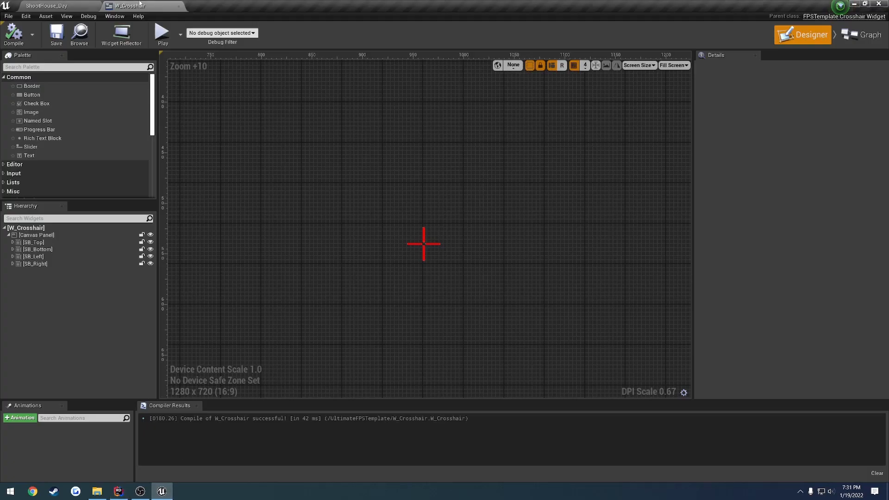
{"action": "left_click", "coordinate": [862, 35]}
{"action": "left_click_drag", "start_coordinate": [605, 372], "coordinate": [345, 139]}
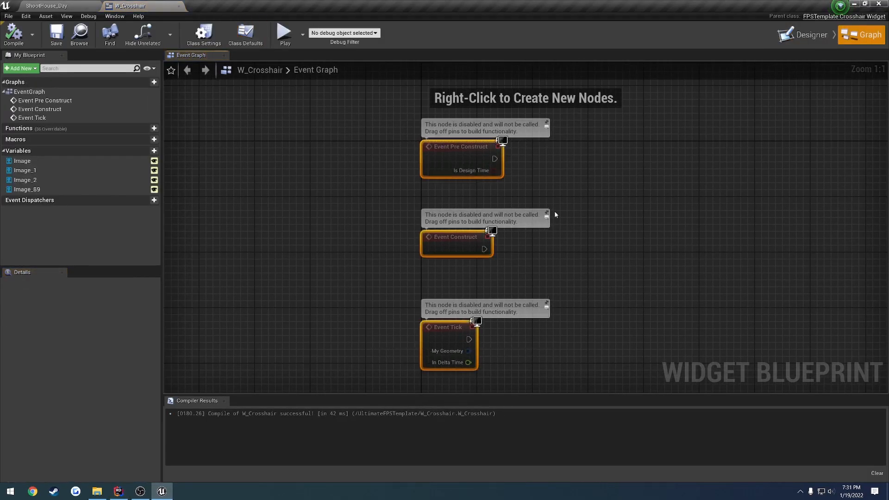
{"action": "left_click", "coordinate": [455, 243]}
{"action": "left_click", "coordinate": [433, 147]}
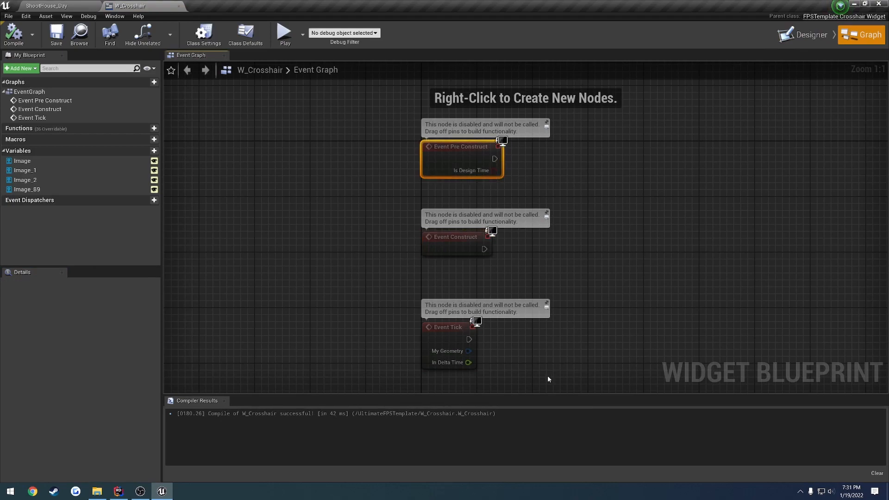
{"action": "left_click_drag", "start_coordinate": [486, 369], "coordinate": [340, 290]}
Switch to Rider and add a blank line below the SynchronizeProperties declaration in the crosshair widget header
{"action": "left_click", "coordinate": [118, 491]}
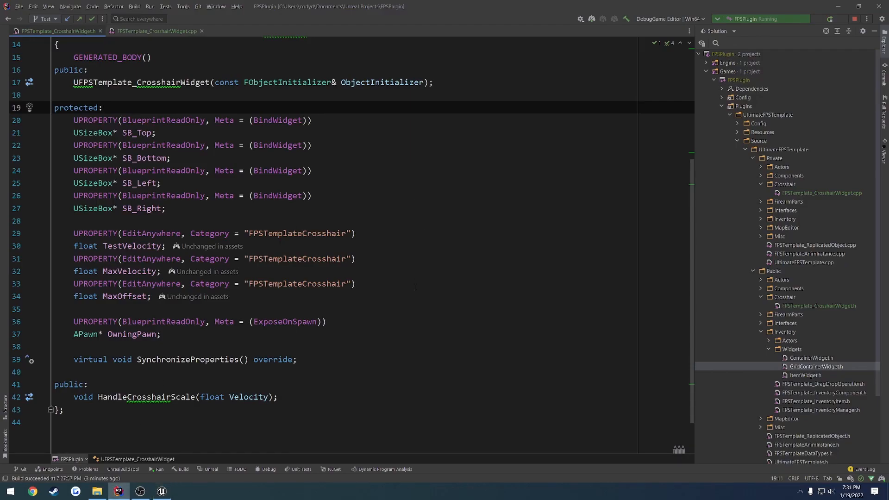
{"action": "left_click", "coordinate": [342, 360]}
{"action": "key", "text": "Return"}
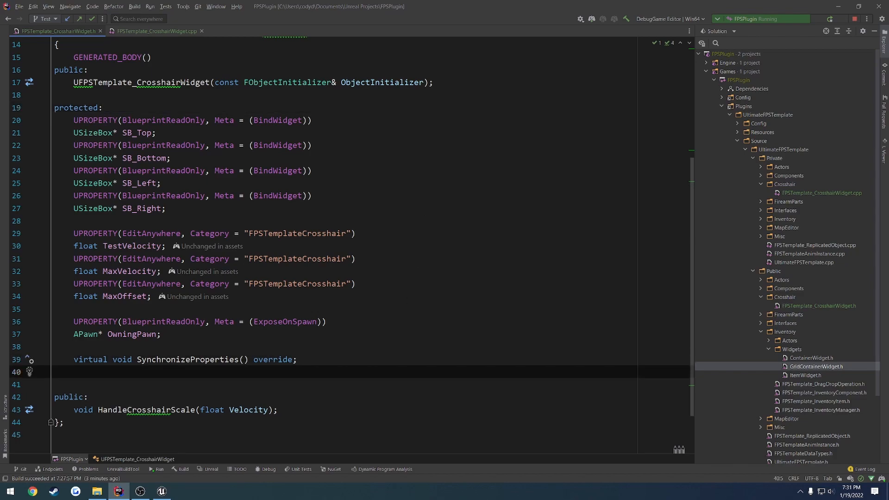
Declare a NativeConstruct override in the crosshair widget header and generate its definition in the source file
{"action": "type", "text": "NativeC"}
{"action": "key", "text": "Return"}
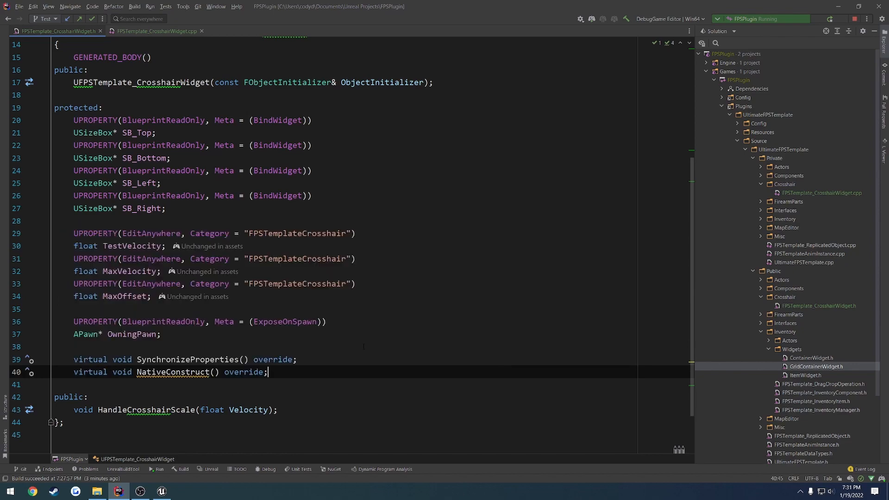
{"action": "left_click", "coordinate": [199, 383]}
{"action": "left_click", "coordinate": [190, 372]}
{"action": "key", "text": "alt+Return"}
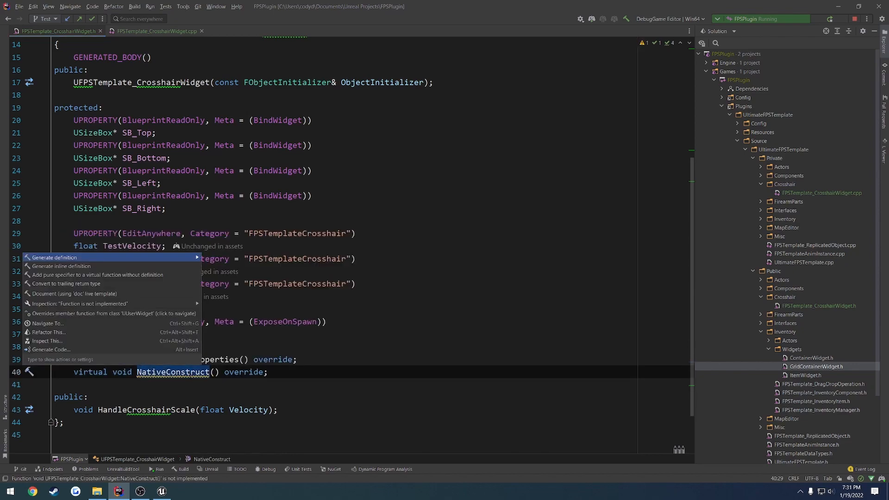
{"action": "key", "text": "Return"}
{"action": "key", "text": "End"}
{"action": "key", "text": "Return"}
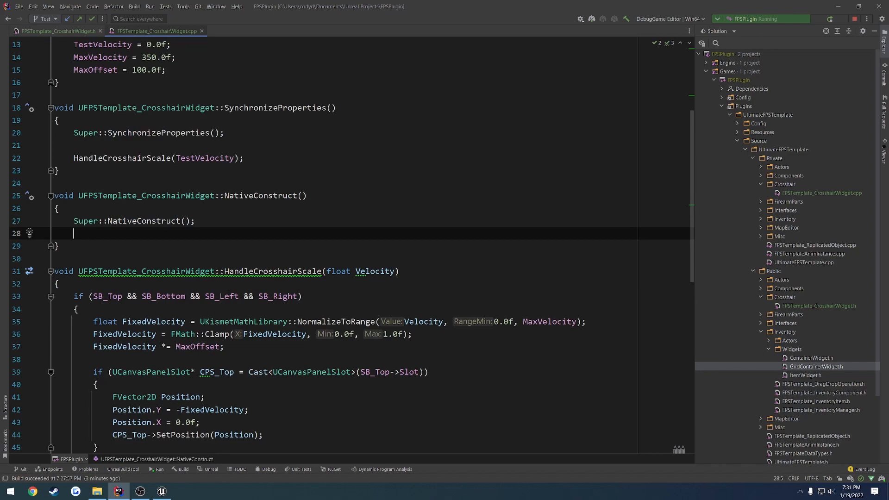
Examine the NativeConstruct definition, the constructor and the CPS_Top slot handling inside HandleCrosshairScale
{"action": "left_click", "coordinate": [298, 196]}
{"action": "scroll", "coordinate": [298, 195], "scroll_direction": "up", "scroll_amount": 4}
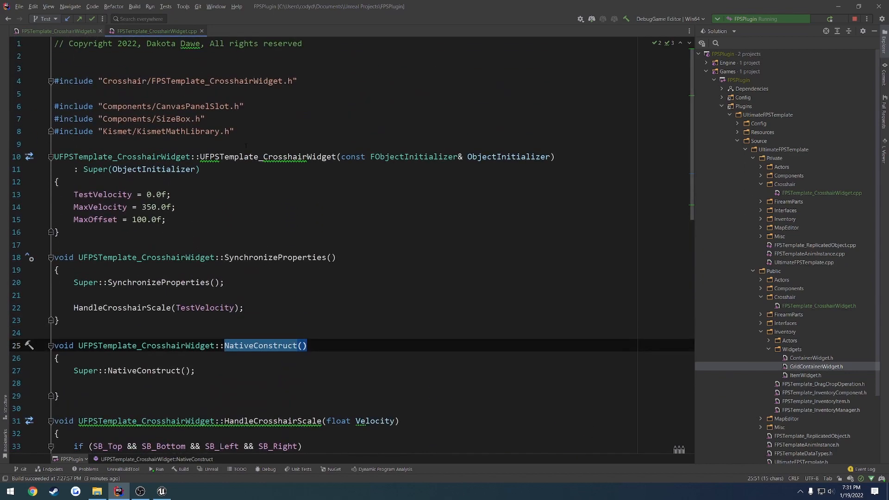
{"action": "left_click", "coordinate": [250, 156]}
{"action": "double_click", "coordinate": [273, 345]}
{"action": "scroll", "coordinate": [286, 325], "scroll_direction": "down", "scroll_amount": 7}
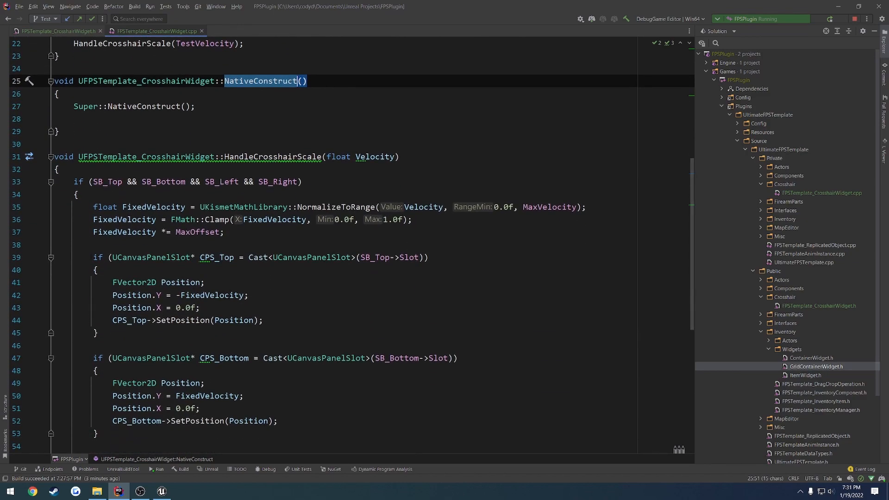
{"action": "left_click_drag", "start_coordinate": [93, 257], "coordinate": [139, 257]}
{"action": "left_click", "coordinate": [99, 270]}
{"action": "left_click", "coordinate": [148, 246]}
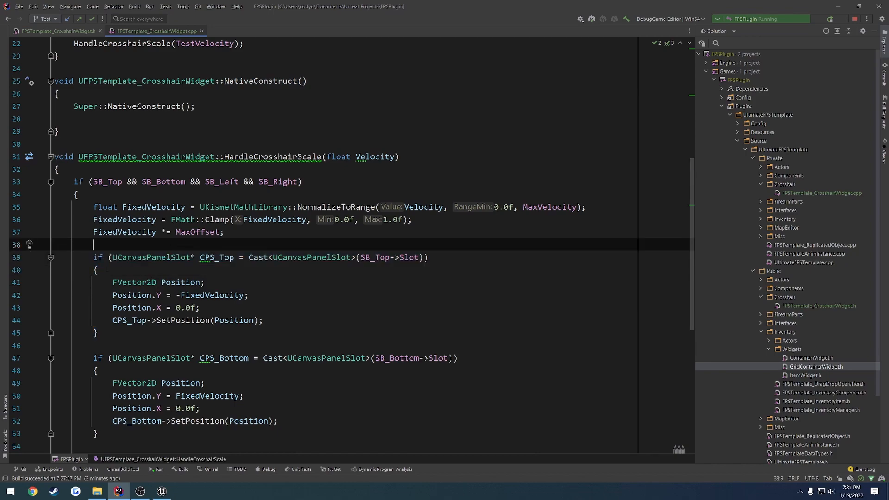
{"action": "left_click_drag", "start_coordinate": [107, 269], "coordinate": [94, 258]}
{"action": "double_click", "coordinate": [213, 259]}
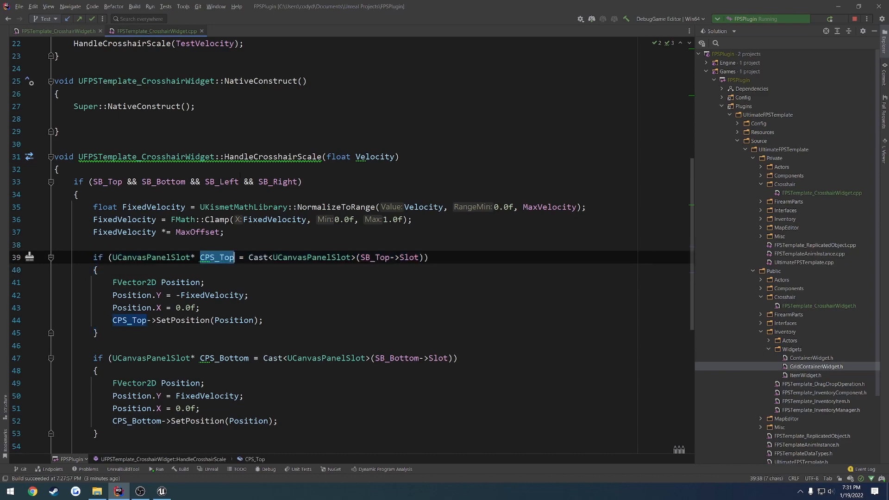
{"action": "double_click", "coordinate": [245, 158]}
{"action": "double_click", "coordinate": [212, 257]}
{"action": "scroll", "coordinate": [351, 245], "scroll_direction": "up", "scroll_amount": 3}
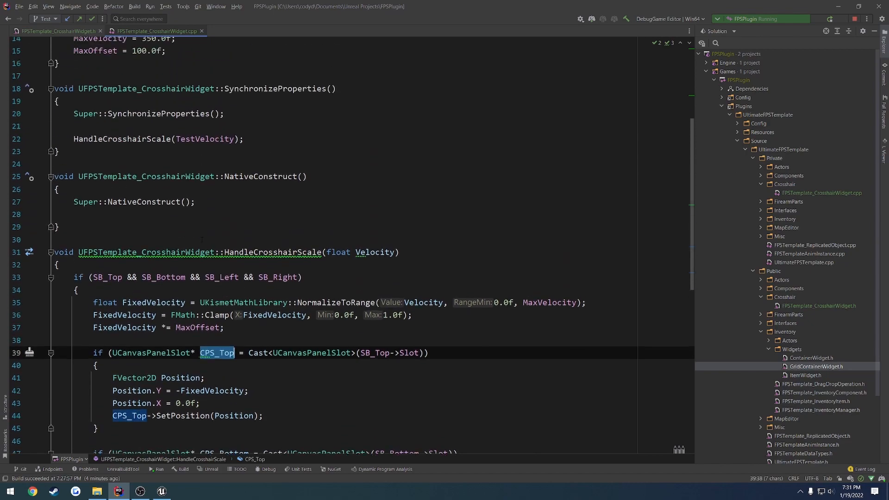
Switch to Unreal Editor and close it
{"action": "left_click", "coordinate": [74, 232]}
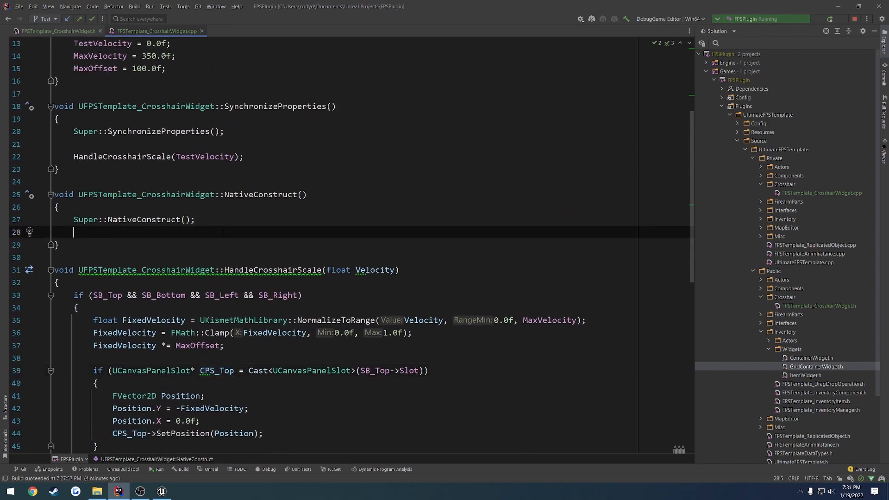
{"action": "left_click", "coordinate": [166, 489]}
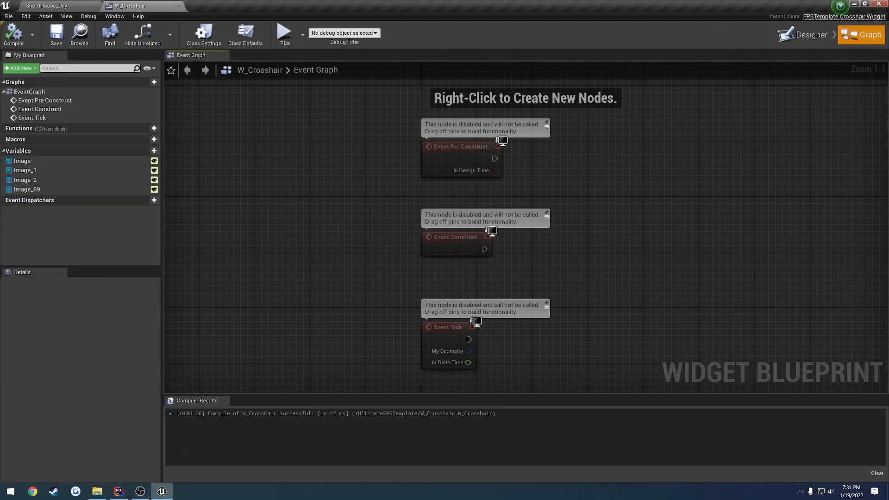
{"action": "left_click", "coordinate": [881, 4]}
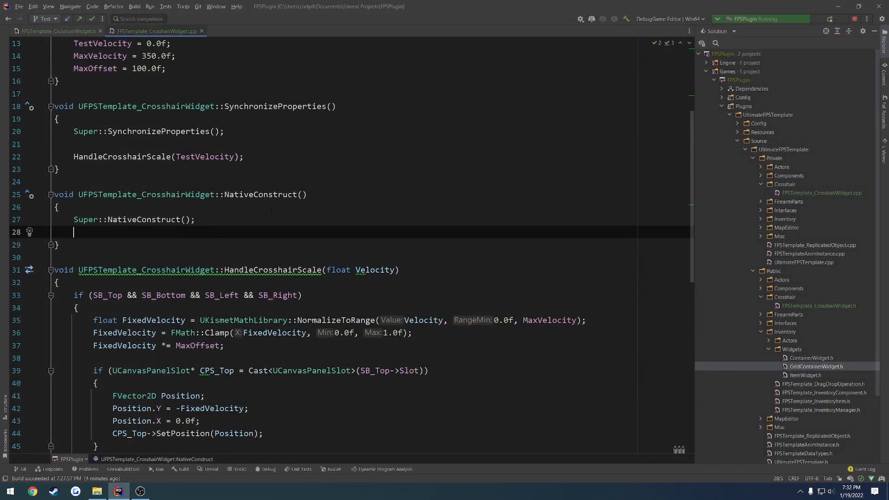
Add an empty GetWorld()->GetTimerManager().SetTimer(); call below the Super call in NativeConstruct
{"action": "double_click", "coordinate": [273, 270]}
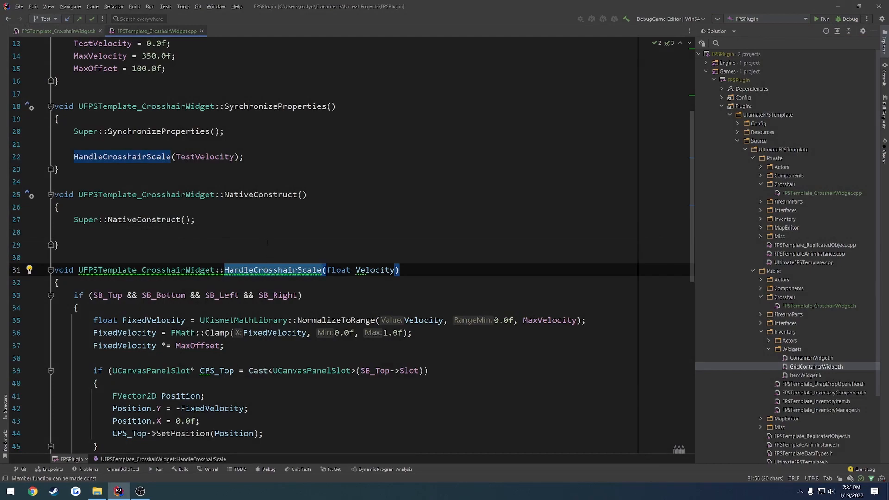
{"action": "scroll", "coordinate": [286, 239], "scroll_direction": "up", "scroll_amount": 4}
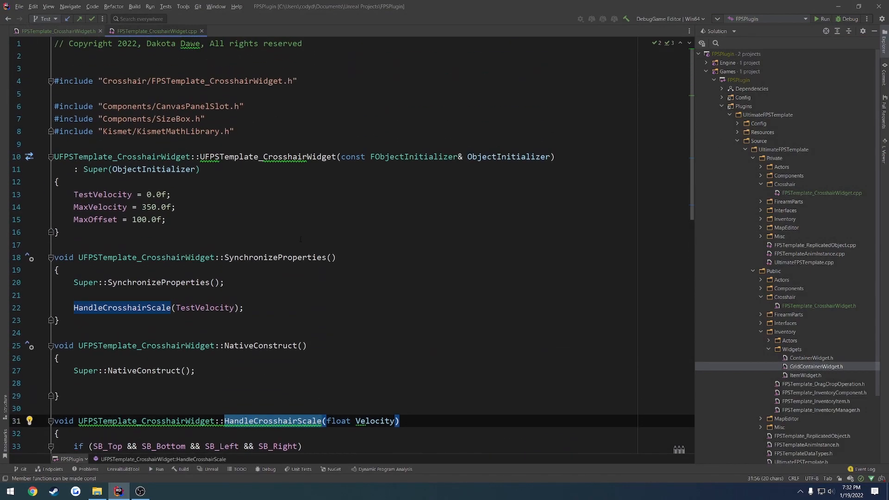
{"action": "scroll", "coordinate": [297, 214], "scroll_direction": "down", "scroll_amount": 1}
{"action": "left_click", "coordinate": [326, 345]}
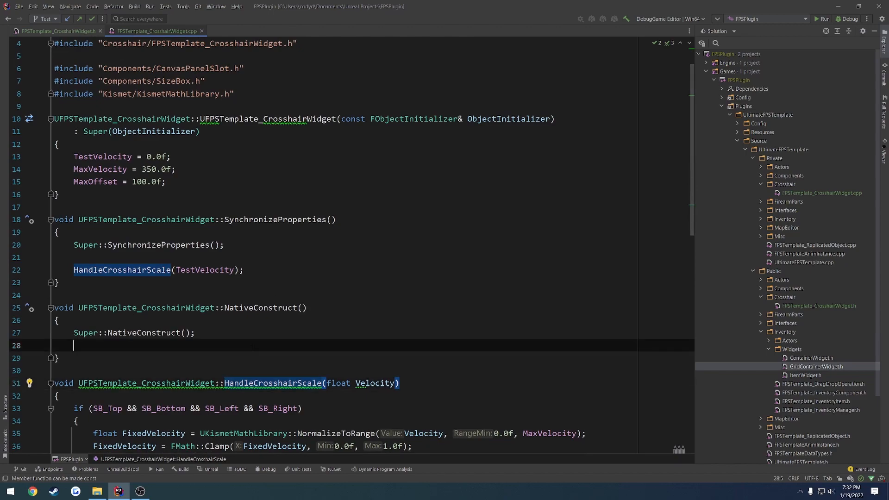
{"action": "key", "text": "Return"}
{"action": "type", "text": "GetWor"}
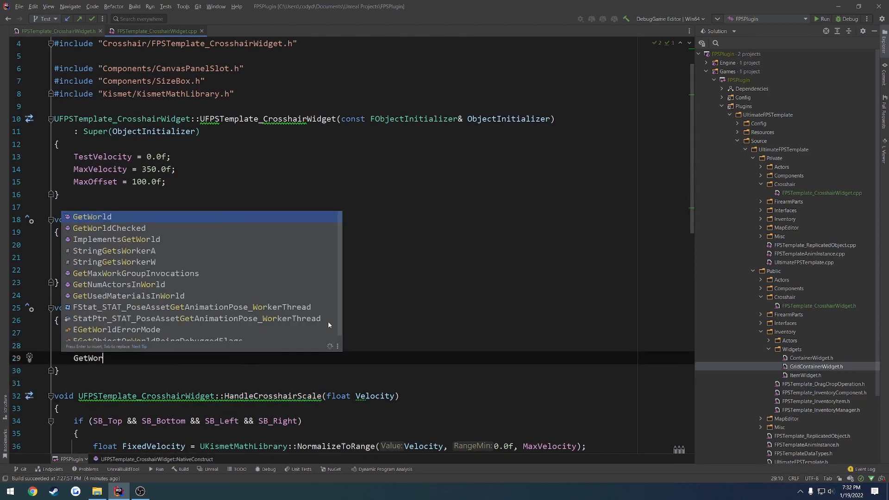
{"action": "type", "text": "ld()->GetIme"}
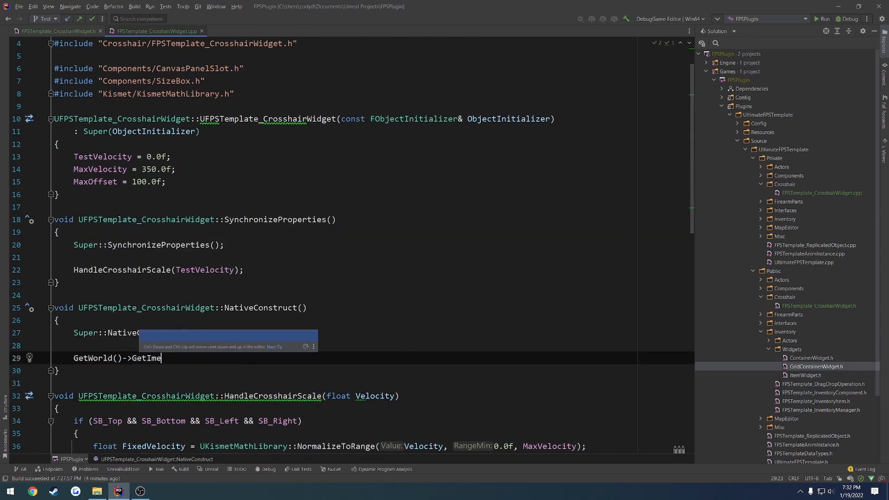
{"action": "key", "text": "Return"}
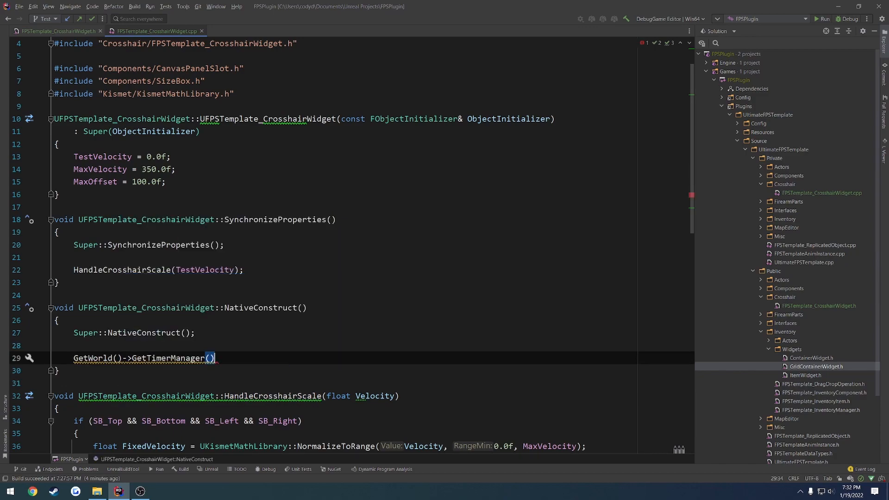
{"action": "type", "text": ".SetTimer"}
{"action": "key", "text": "Return"}
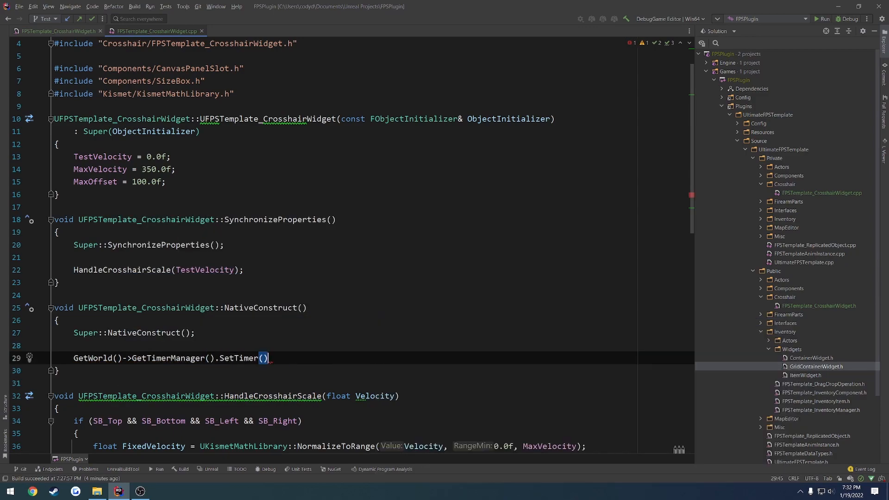
{"action": "type", "text": ";"}
Declare an FTimerHandle named TCrosshair below OwningPawn in the crosshair widget header
{"action": "scroll", "coordinate": [352, 246], "scroll_direction": "down", "scroll_amount": 2}
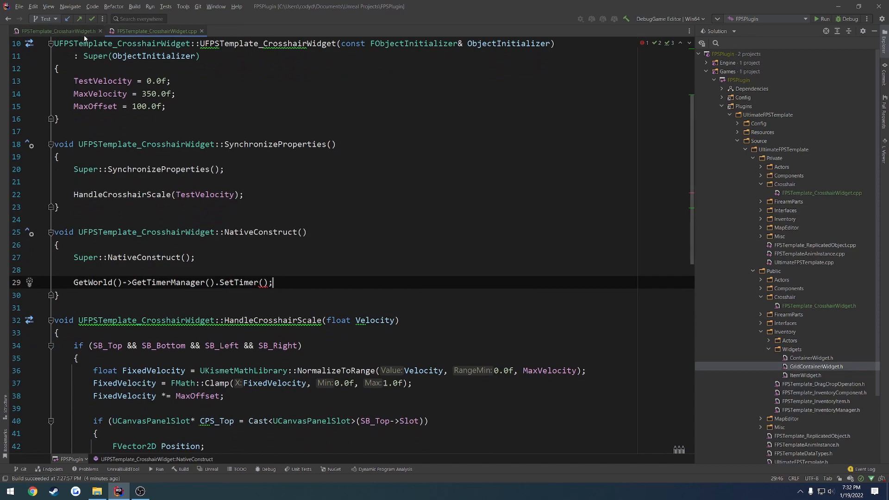
{"action": "left_click", "coordinate": [70, 31]}
{"action": "left_click", "coordinate": [161, 335]}
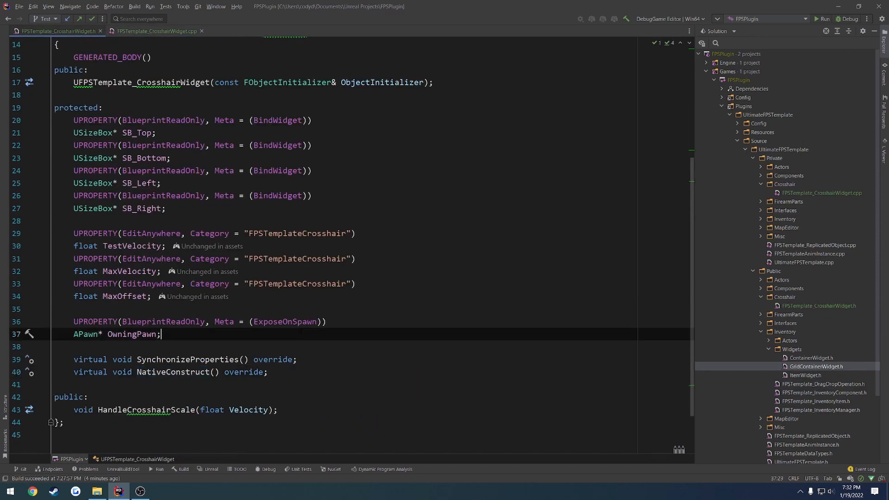
{"action": "key", "text": "Return"}
{"action": "key", "text": "Return"}
{"action": "type", "text": "FT"}
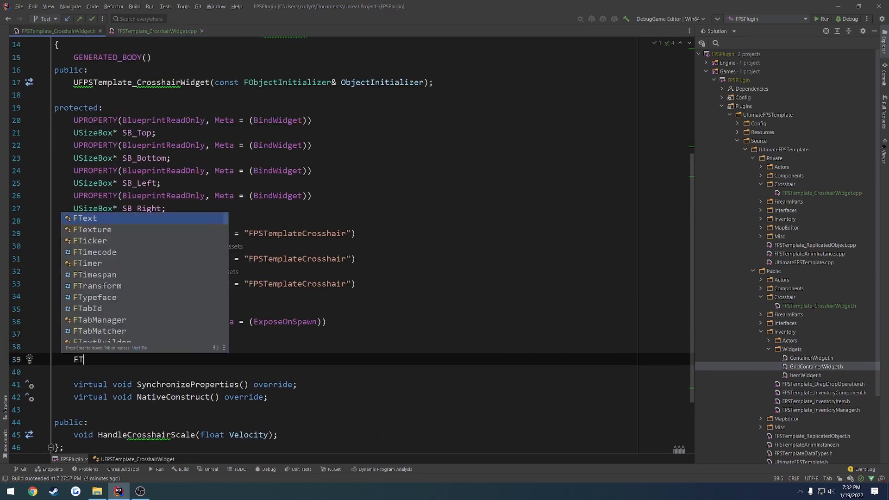
{"action": "type", "text": "imerHandle "}
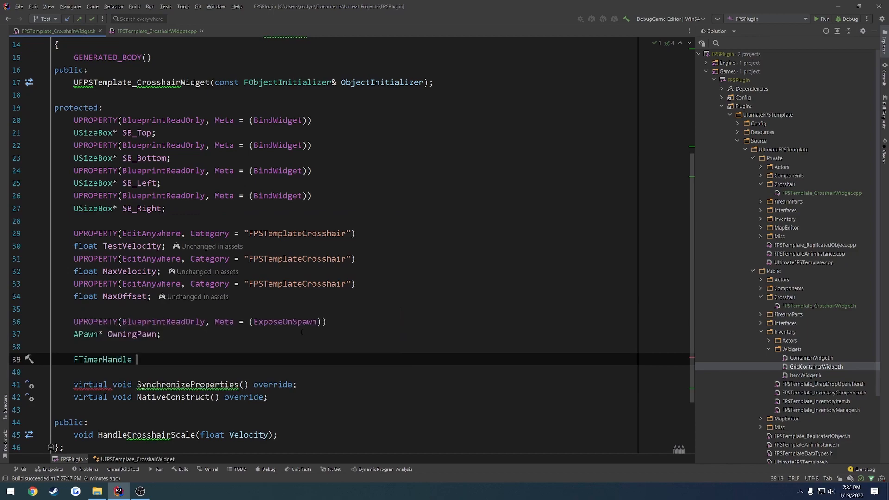
{"action": "type", "text": "TCrosshair;"}
Copy the TCrosshair name into the SetTimer call in NativeConstruct as its first argument, followed by this and a comma
{"action": "double_click", "coordinate": [162, 359]}
{"action": "key", "text": "ctrl+c"}
{"action": "left_click", "coordinate": [157, 31]}
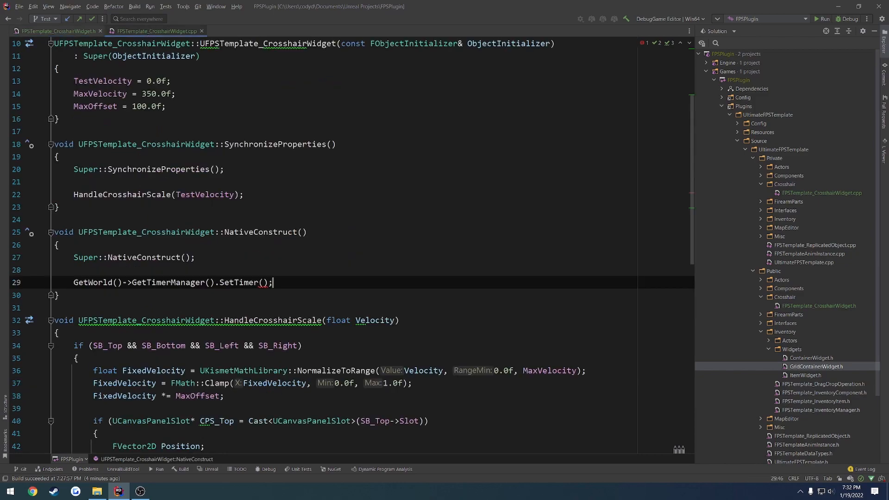
{"action": "key", "text": "Left"}
{"action": "key", "text": "Left"}
{"action": "key", "text": "ctrl+v"}
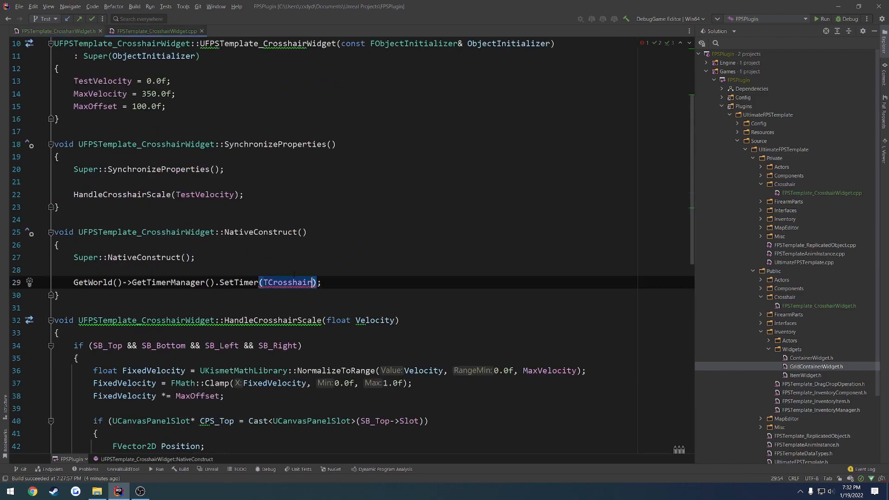
{"action": "type", "text": ", this,"}
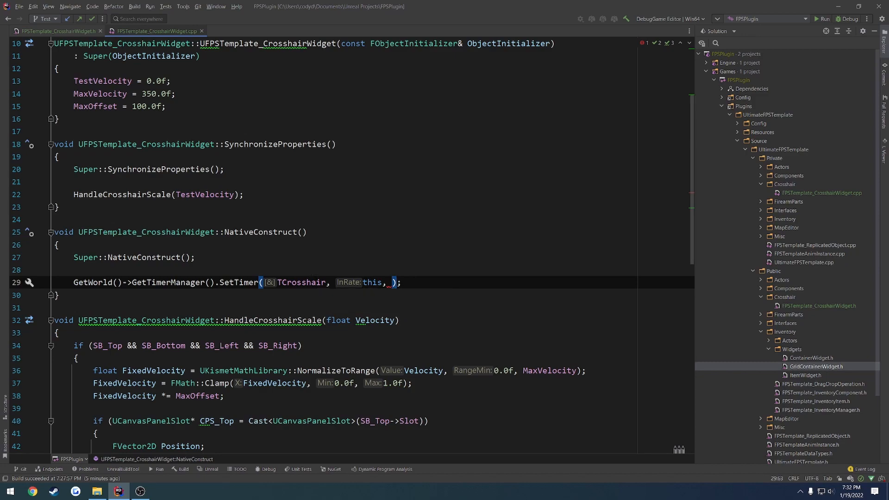
Declare a parameterless void HandleCrosshairScale() function below NativeConstruct in the header's protected section
{"action": "left_click_drag", "start_coordinate": [410, 320], "coordinate": [53, 320]}
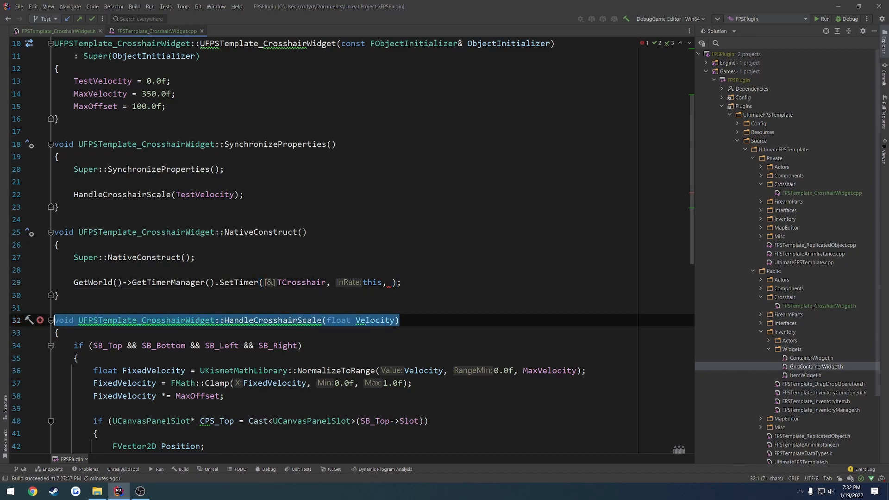
{"action": "left_click", "coordinate": [130, 308]}
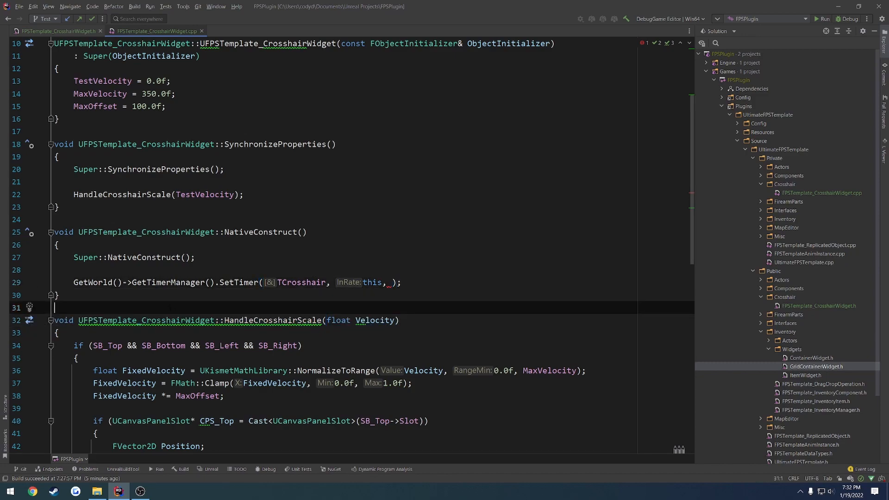
{"action": "scroll", "coordinate": [229, 290], "scroll_direction": "down", "scroll_amount": 2}
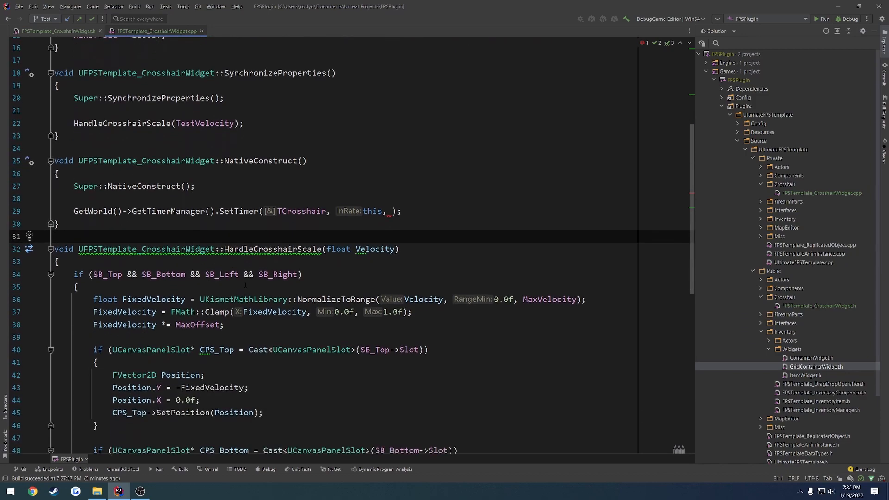
{"action": "left_click", "coordinate": [77, 31]}
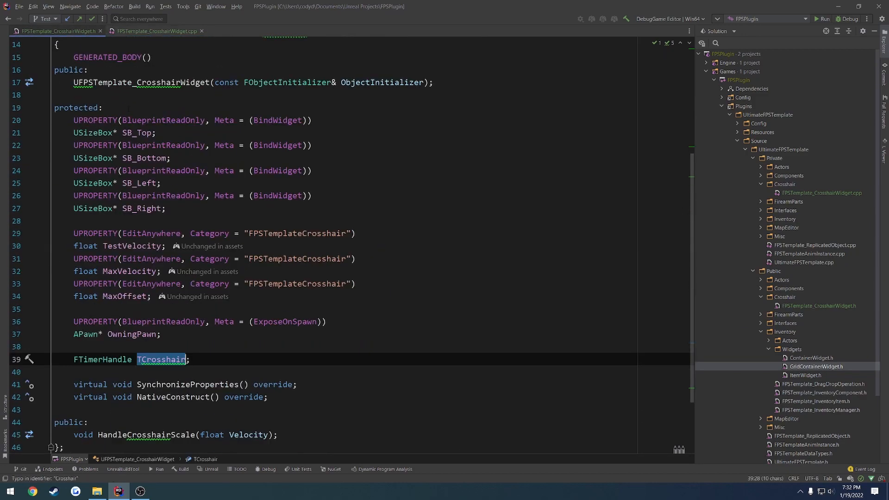
{"action": "scroll", "coordinate": [313, 319], "scroll_direction": "down", "scroll_amount": 2}
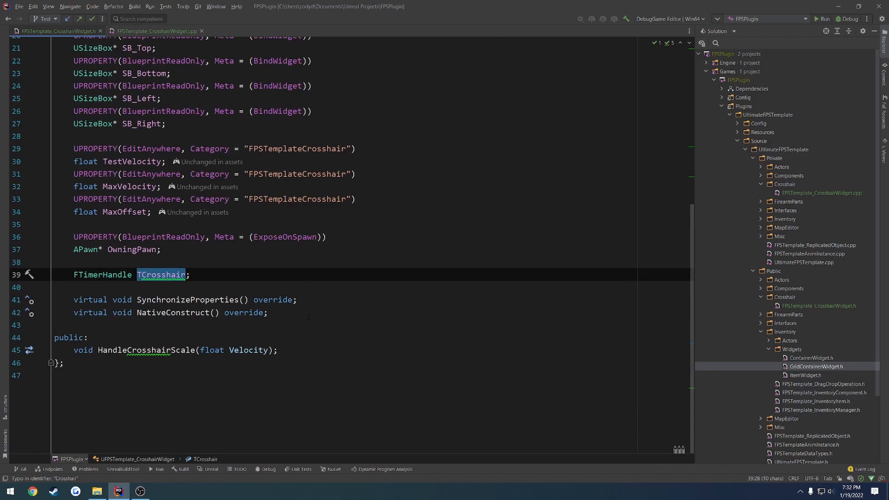
{"action": "left_click_drag", "start_coordinate": [268, 351], "coordinate": [200, 351]}
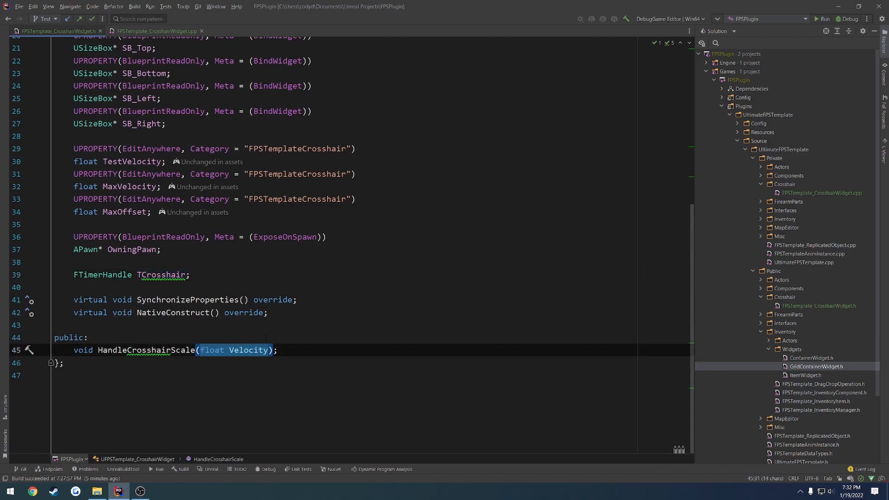
{"action": "left_click", "coordinate": [313, 312]}
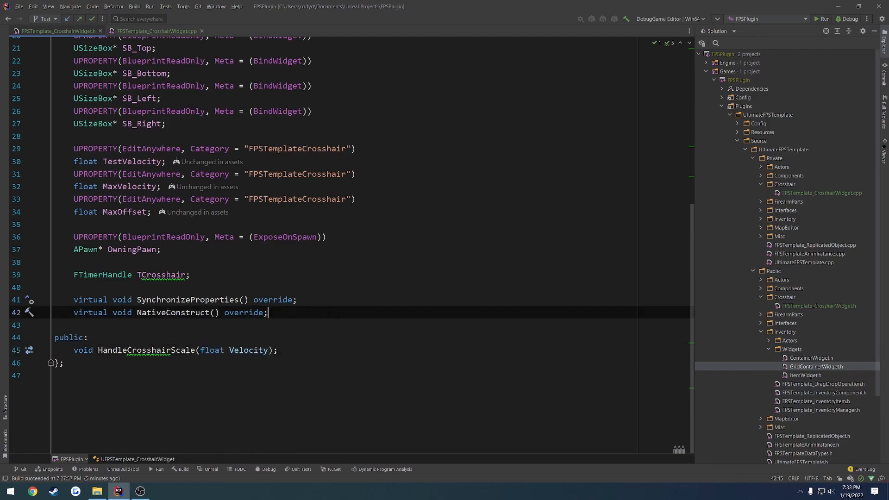
{"action": "key", "text": "Return"}
{"action": "key", "text": "Return"}
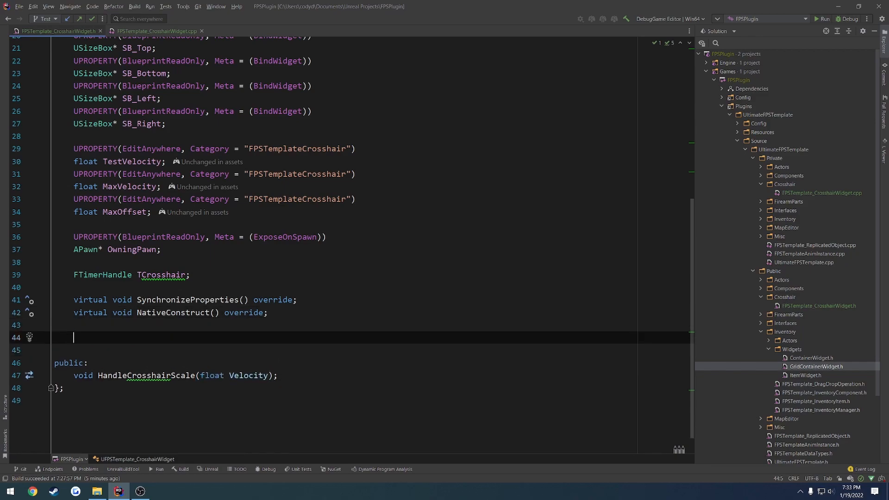
{"action": "type", "text": "void HandleCrosshairScal"}
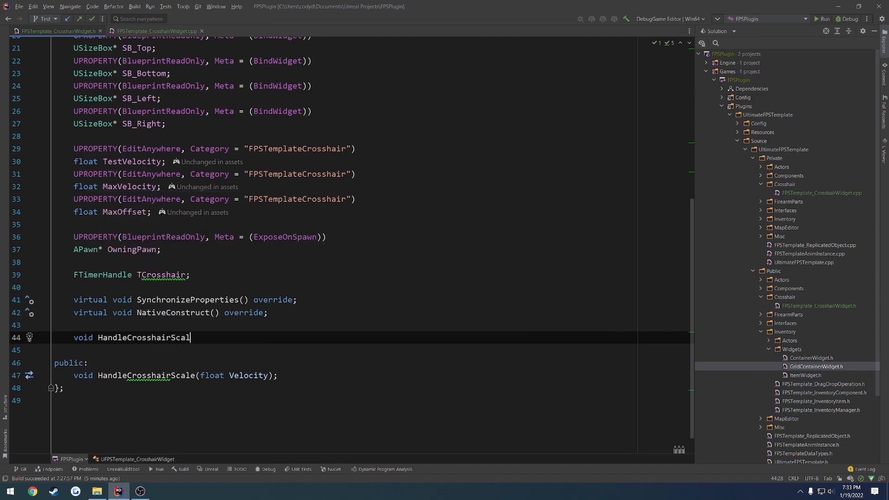
{"action": "type", "text": "e();"}
{"action": "double_click", "coordinate": [146, 375]}
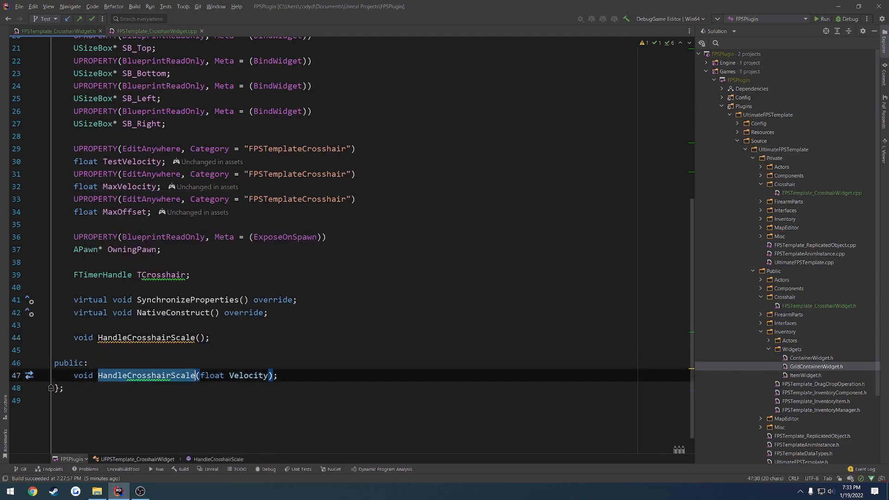
Generate the source-file definition for the parameterless HandleCrosshairScale() function declared in the header
{"action": "left_click", "coordinate": [152, 337]}
{"action": "key", "text": "alt+Return"}
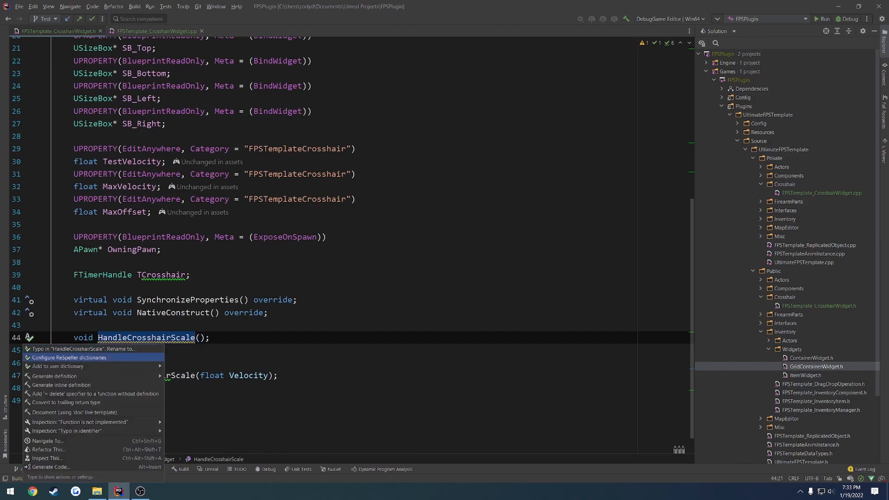
{"action": "key", "text": "Down"}
{"action": "key", "text": "Down"}
{"action": "key", "text": "Return"}
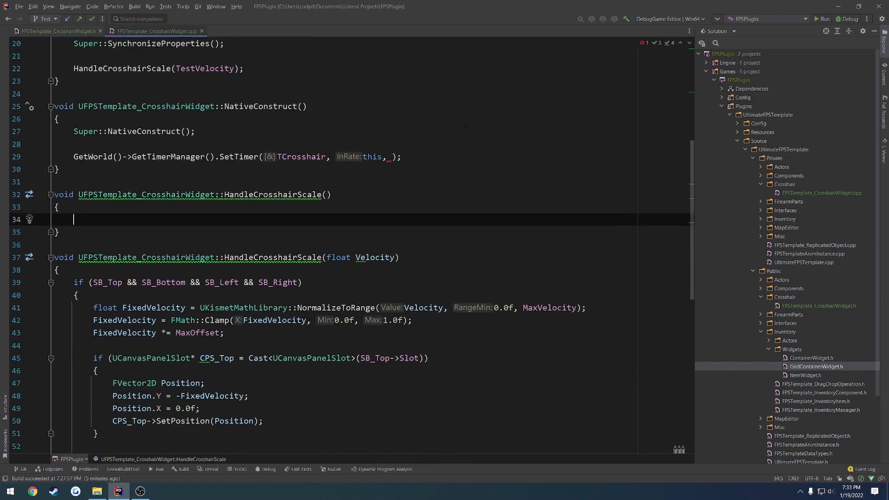
{"action": "left_click_drag", "start_coordinate": [403, 157], "coordinate": [49, 162]}
{"action": "left_click", "coordinate": [69, 146]}
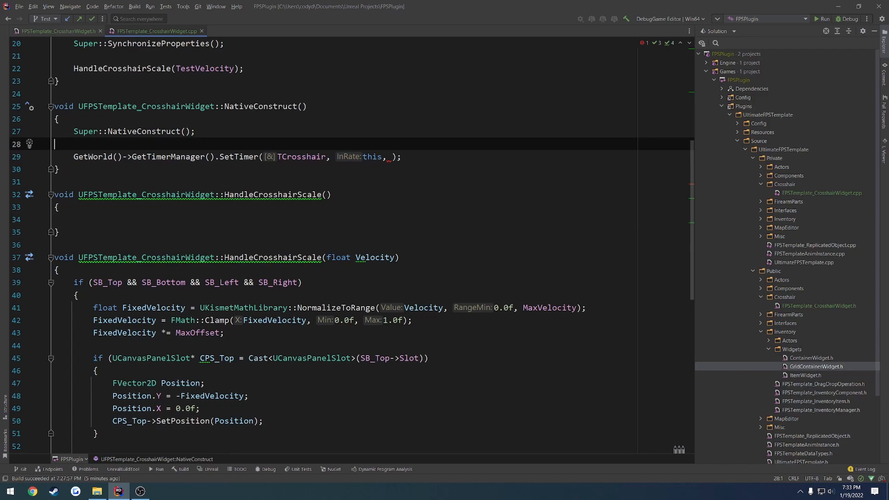
In the body of the parameterless HandleCrosshairScale(), add the call HandleCrosshairScale(TestVelocity);
{"action": "left_click", "coordinate": [234, 217]}
{"action": "type", "text": "Handl"}
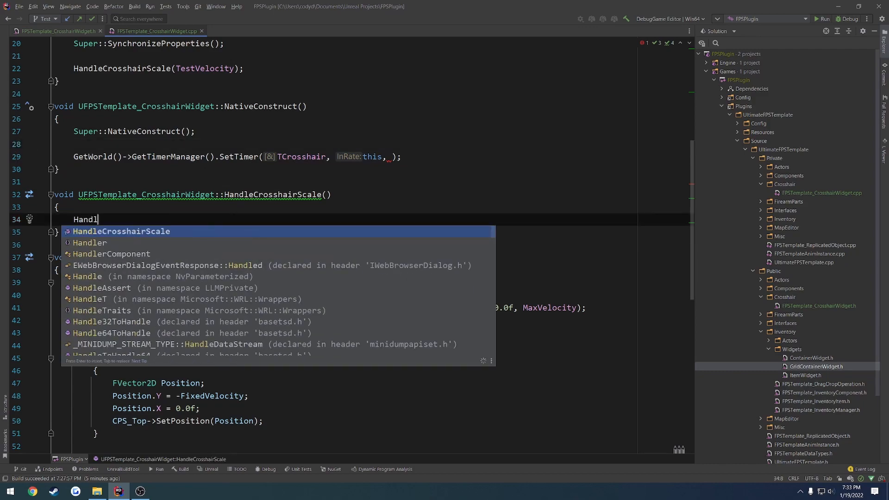
{"action": "key", "text": "Return"}
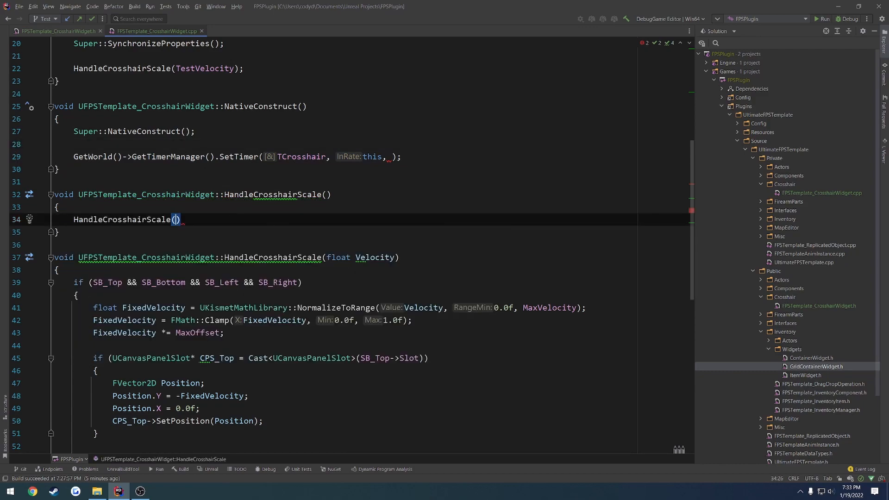
{"action": "type", "text": "Te"}
{"action": "key", "text": "Return"}
{"action": "type", "text": ";"}
Add &UFPSTemplate_CrosshairWidget::HandleCrosshairScale as the argument after this in NativeConstruct's SetTimer call
{"action": "left_click", "coordinate": [392, 157]}
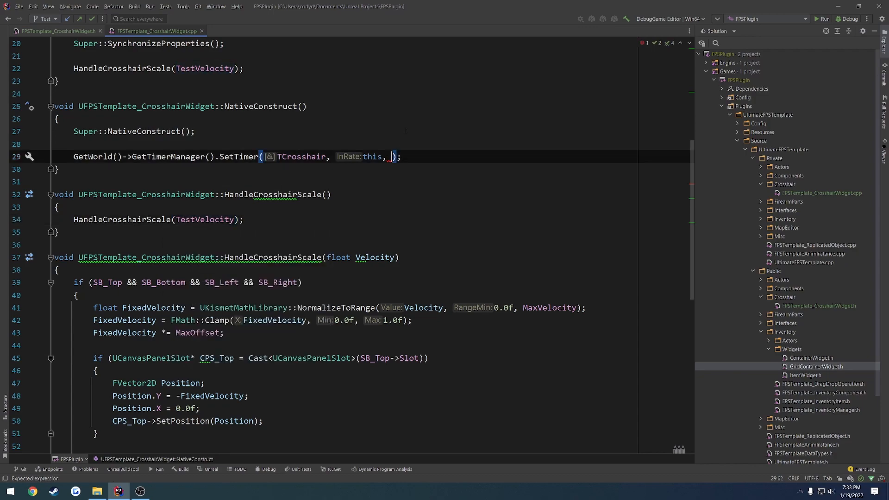
{"action": "type", "text": "&"}
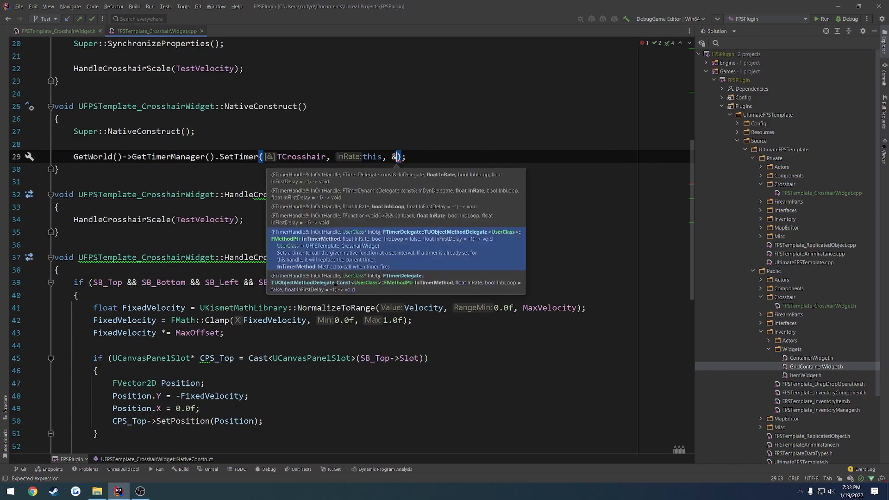
{"action": "type", "text": "UFPSTe"}
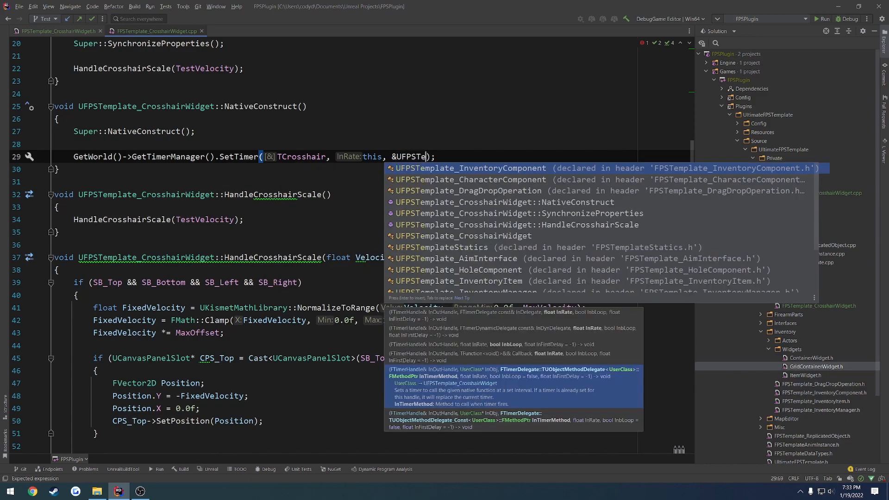
{"action": "key", "text": "Down"}
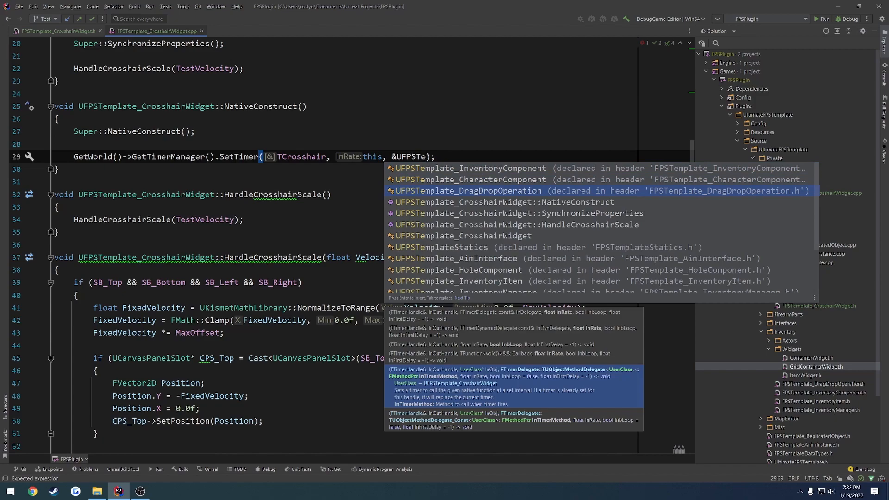
{"action": "type", "text": "mplate_Cr"}
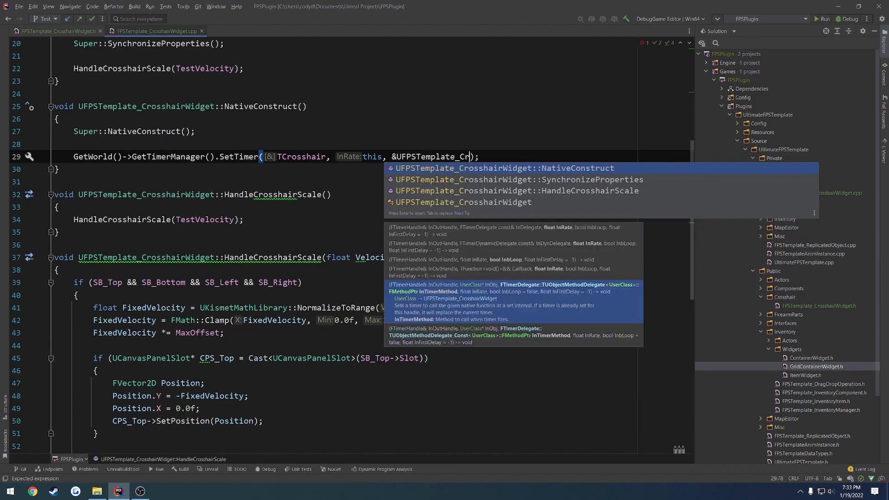
{"action": "key", "text": "Down"}
{"action": "key", "text": "Return"}
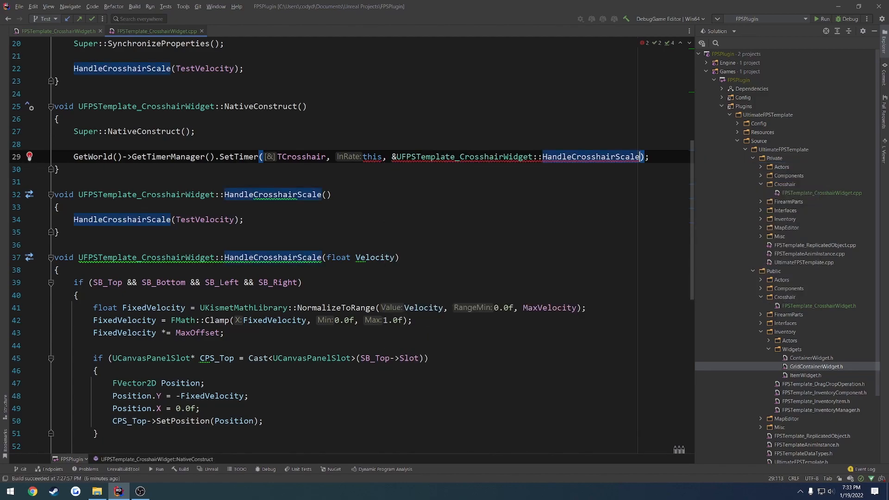
Complete the SetTimer call with a rate of 1.0f and true for looping
{"action": "type", "text": ","}
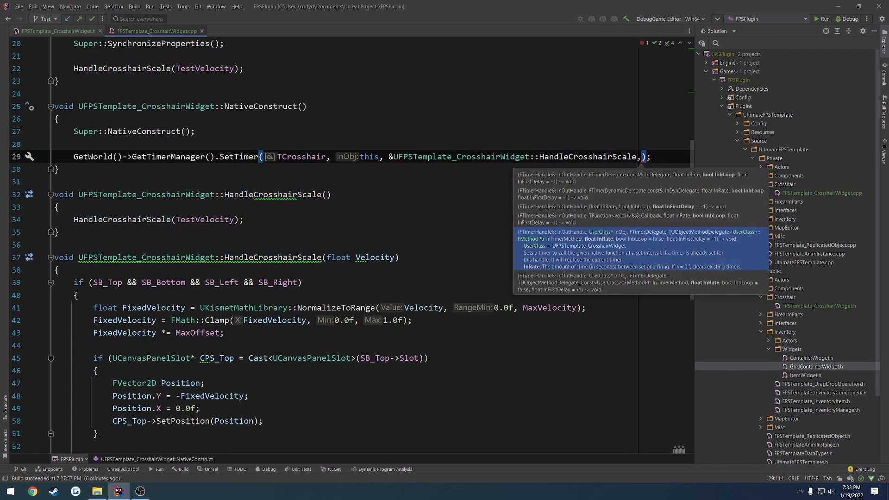
{"action": "type", "text": "1.0f, t"}
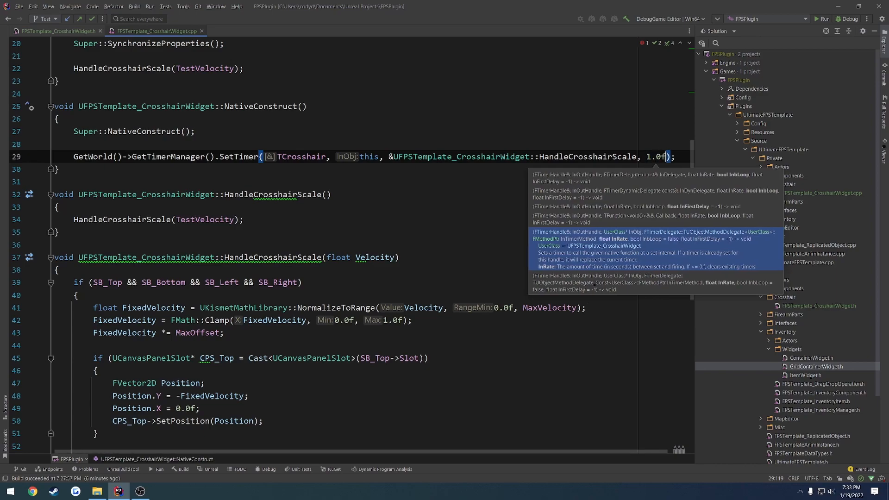
{"action": "type", "text": "rue"}
{"action": "key", "text": "Right"}
{"action": "key", "text": "Right"}
{"action": "key", "text": "Right"}
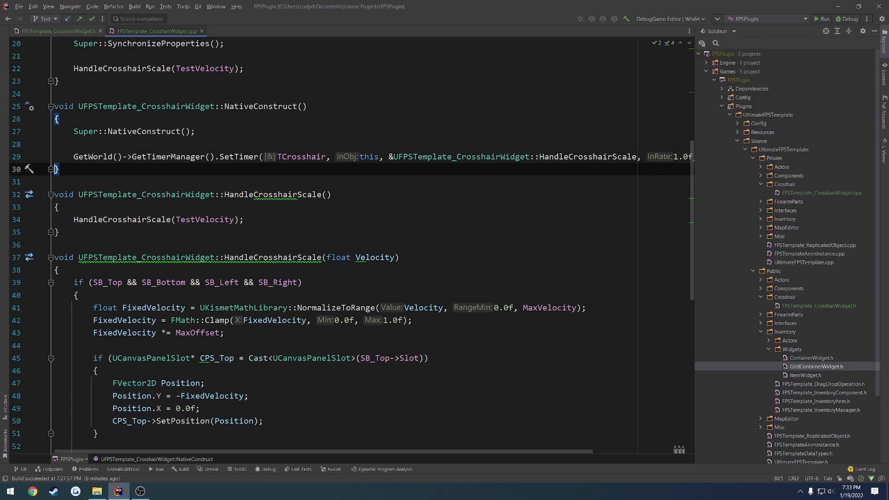
In the crosshair widget header, duplicate the MaxOffset property with its UPROPERTY line and rename the copy UpdatesPerSecond
{"action": "scroll", "coordinate": [446, 414], "scroll_direction": "up", "scroll_amount": 2}
{"action": "left_click", "coordinate": [458, 446]}
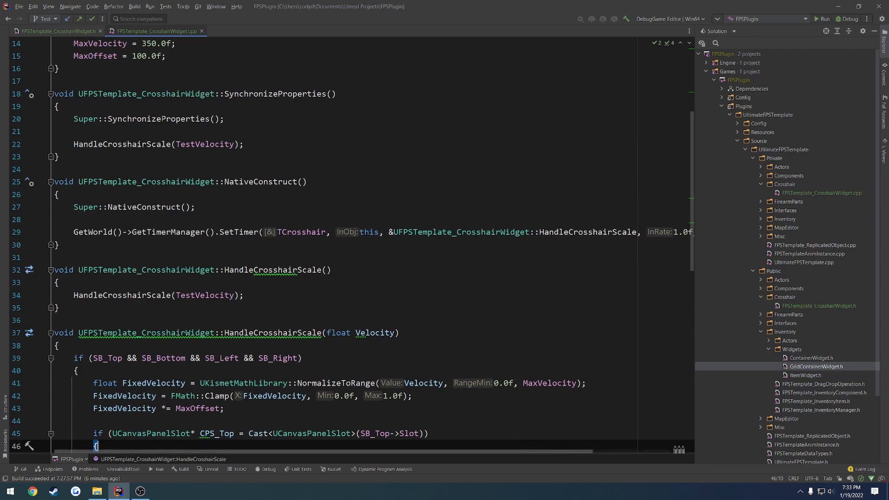
{"action": "left_click", "coordinate": [276, 270], "text": "ctrl"}
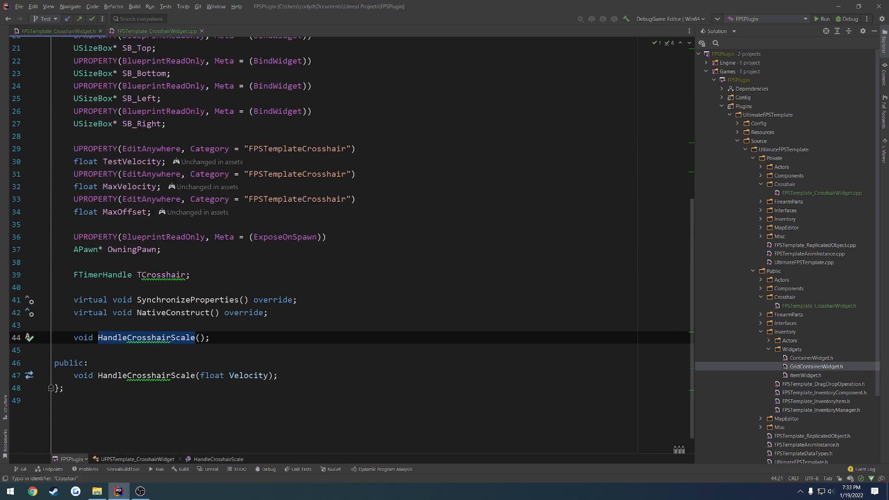
{"action": "left_click_drag", "start_coordinate": [152, 212], "coordinate": [74, 200]}
{"action": "key", "text": "ctrl+c"}
{"action": "left_click", "coordinate": [152, 212]}
{"action": "key", "text": "Return"}
{"action": "key", "text": "ctrl+v"}
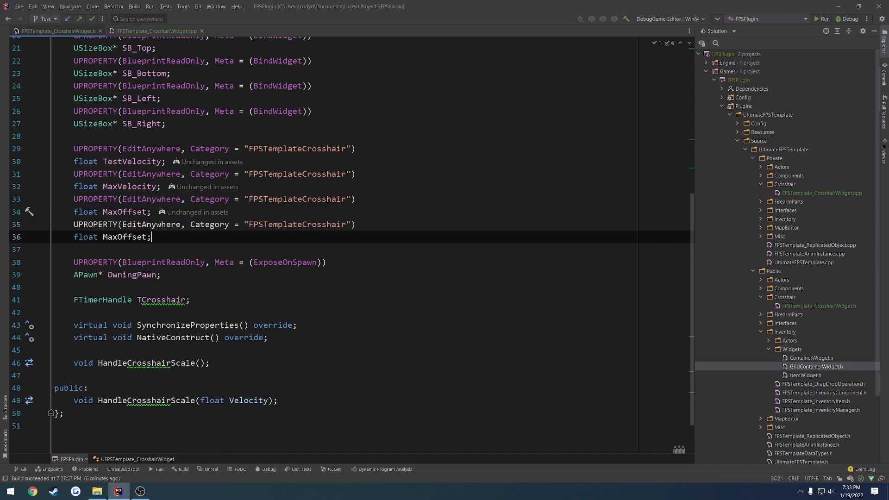
{"action": "double_click", "coordinate": [124, 237]}
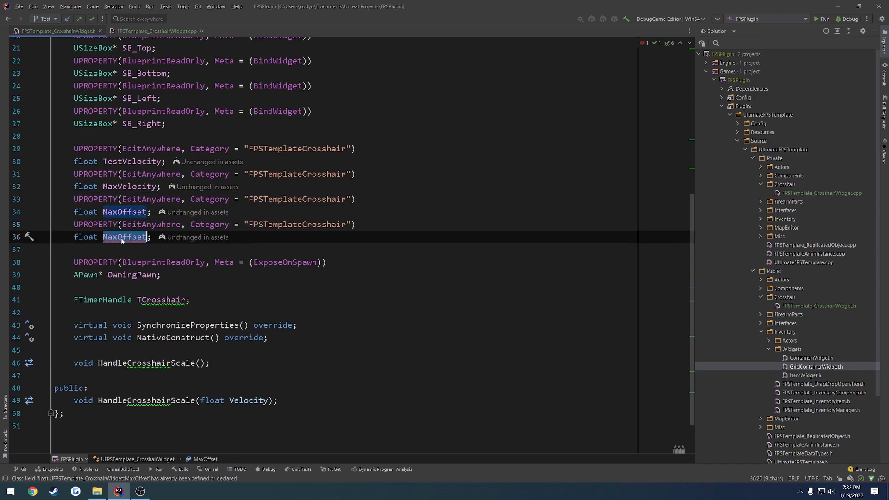
{"action": "type", "text": "Update"}
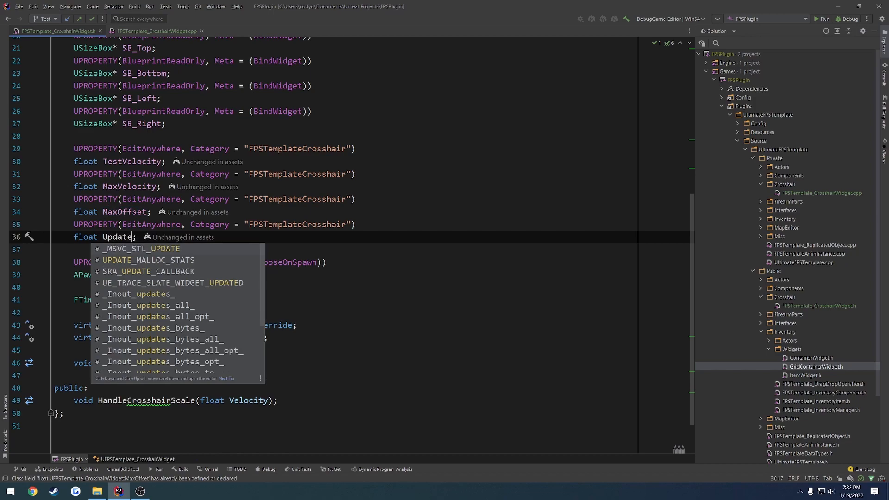
{"action": "type", "text": "sPerSecond"}
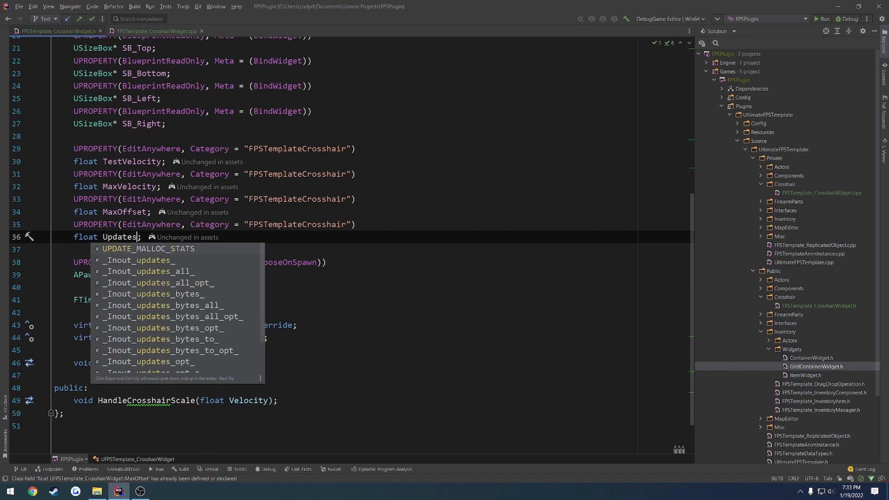
Initialize UpdatesPerSecond to 60.0f in the widget's constructor, below MaxOffset and separated by a blank line
{"action": "double_click", "coordinate": [141, 236]}
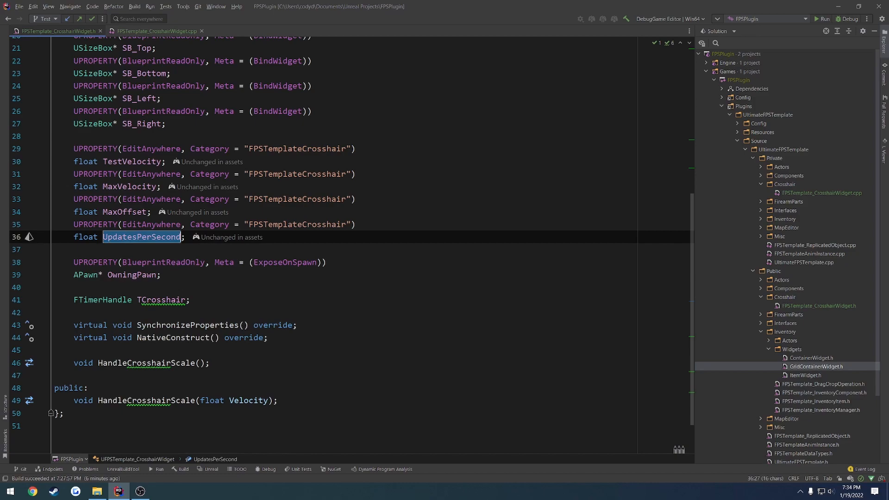
{"action": "left_click", "coordinate": [152, 31]}
{"action": "left_click", "coordinate": [166, 220]}
{"action": "key", "text": "Return"}
{"action": "key", "text": "Return"}
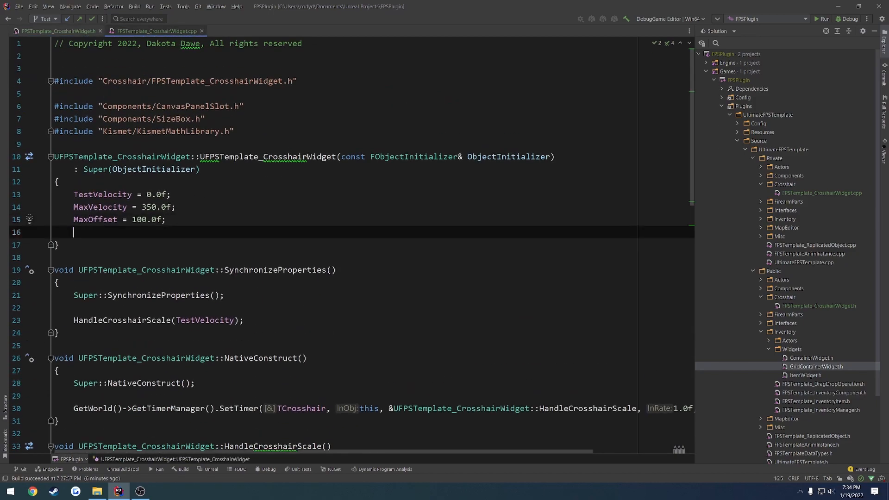
{"action": "key", "text": "ctrl+v"}
{"action": "type", "text": "= 60.0f;"}
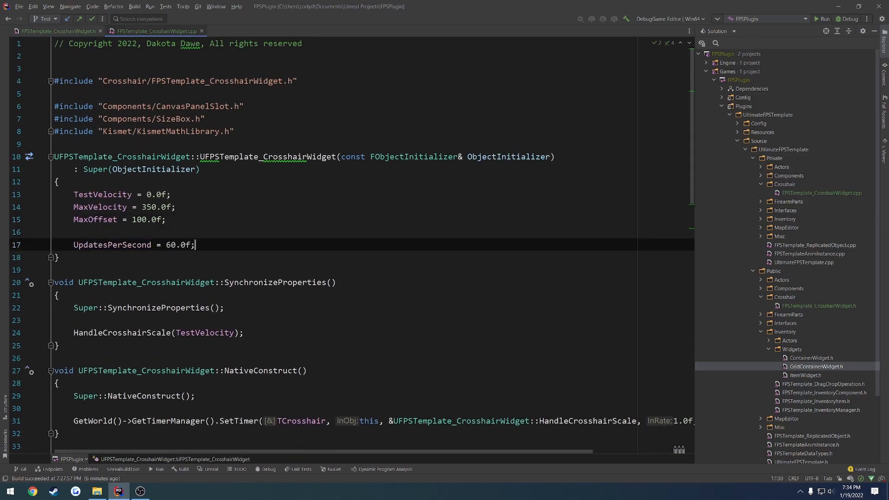
Replace the 1.0f rate argument in the SetTimer call with UpdatesPerSecond
{"action": "left_click_drag", "start_coordinate": [546, 452], "coordinate": [585, 452]}
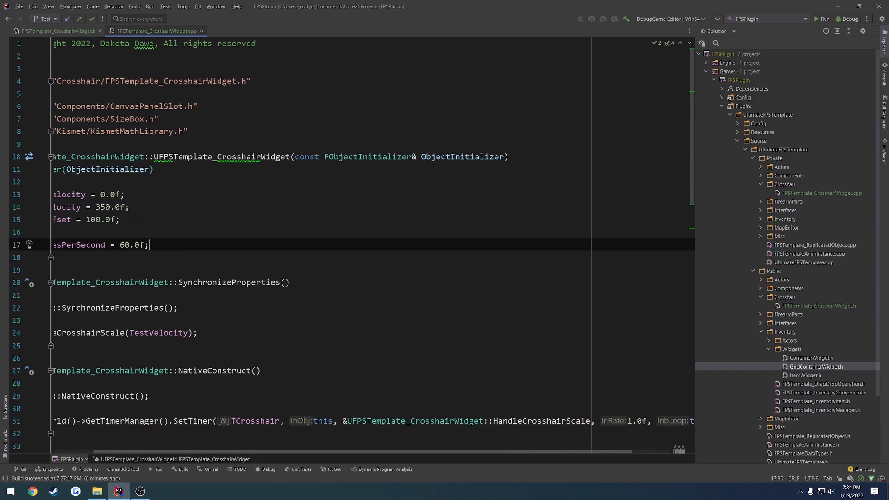
{"action": "left_click_drag", "start_coordinate": [646, 421], "coordinate": [627, 421]}
{"action": "key", "text": "ctrl+v"}
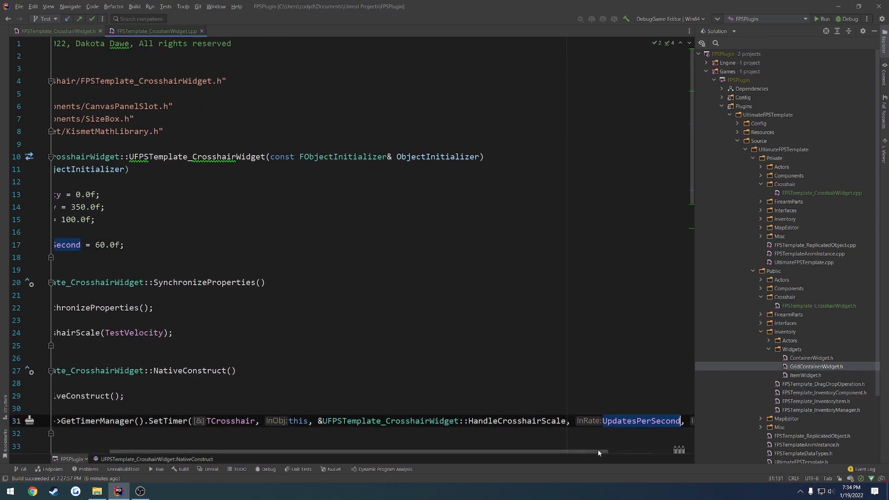
{"action": "left_click_drag", "start_coordinate": [598, 451], "coordinate": [539, 451]}
{"action": "scroll", "coordinate": [246, 289], "scroll_direction": "down", "scroll_amount": 4}
{"action": "key", "text": "Down"}
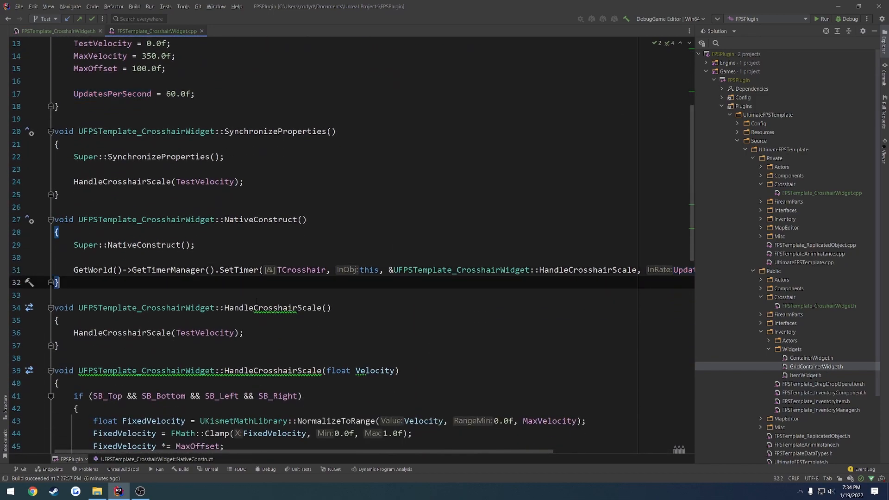
{"action": "scroll", "coordinate": [246, 289], "scroll_direction": "down", "scroll_amount": 2}
{"action": "double_click", "coordinate": [273, 232]}
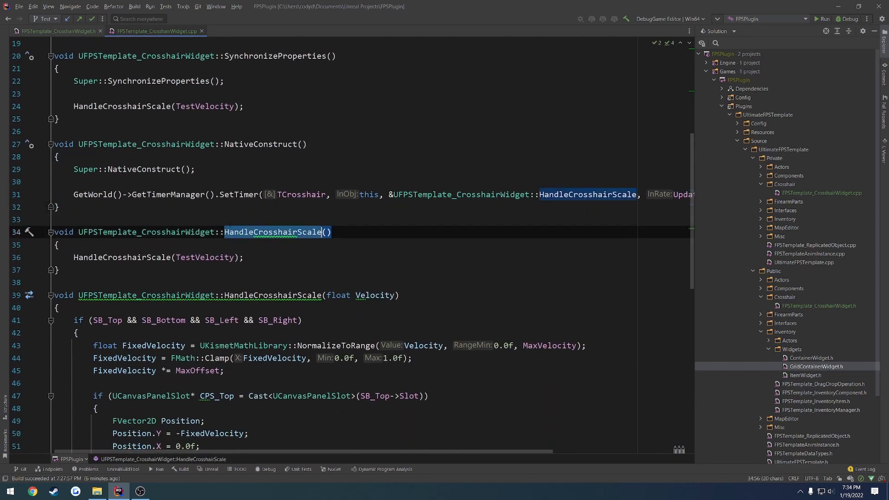
{"action": "scroll", "coordinate": [223, 221], "scroll_direction": "up", "scroll_amount": 2}
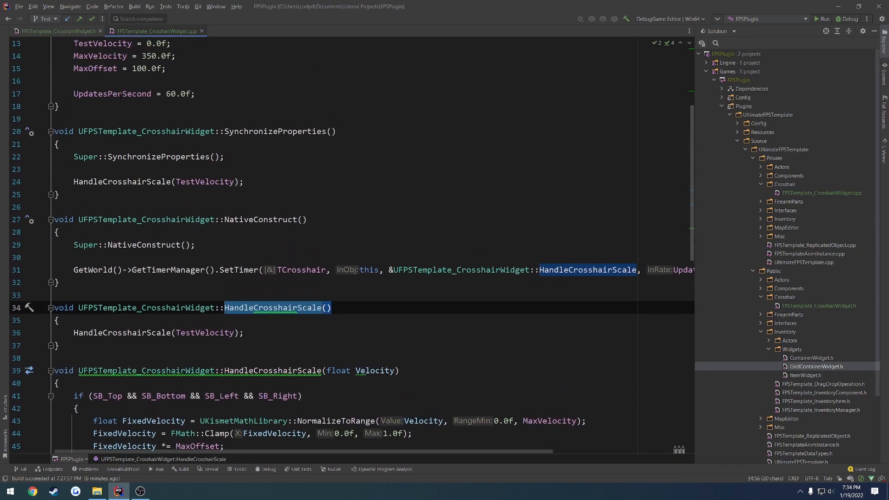
{"action": "double_click", "coordinate": [113, 93]}
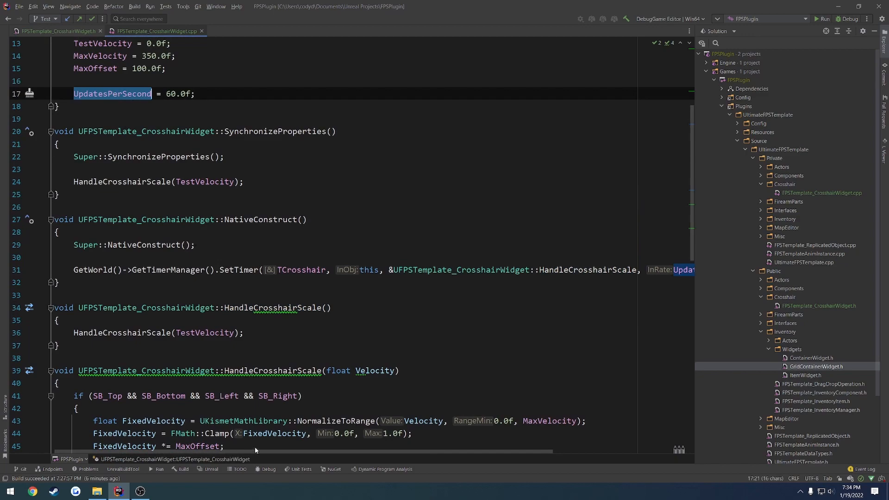
Change the SetTimer rate argument to 1.0f / UpdatesPerSecond
{"action": "left_click_drag", "start_coordinate": [256, 450], "coordinate": [373, 451]}
{"action": "left_click", "coordinate": [522, 270]}
{"action": "type", "text": "1 /"}
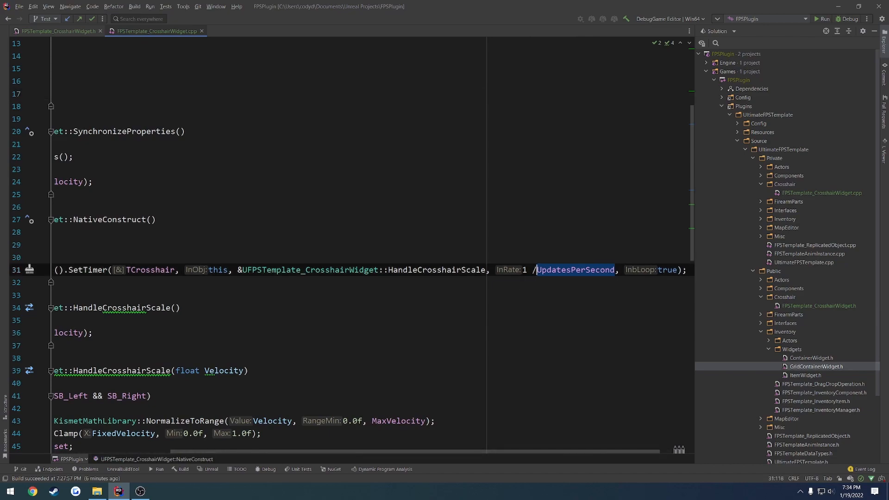
{"action": "left_click", "coordinate": [522, 270]}
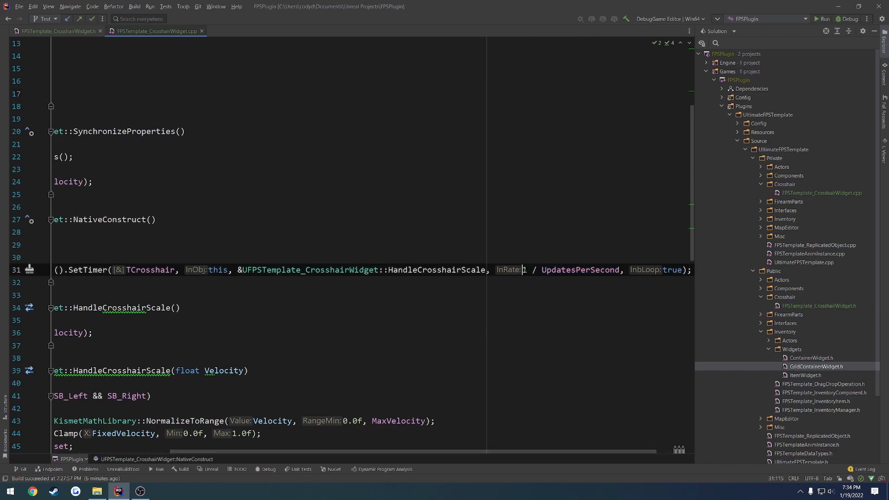
{"action": "type", "text": ".0f"}
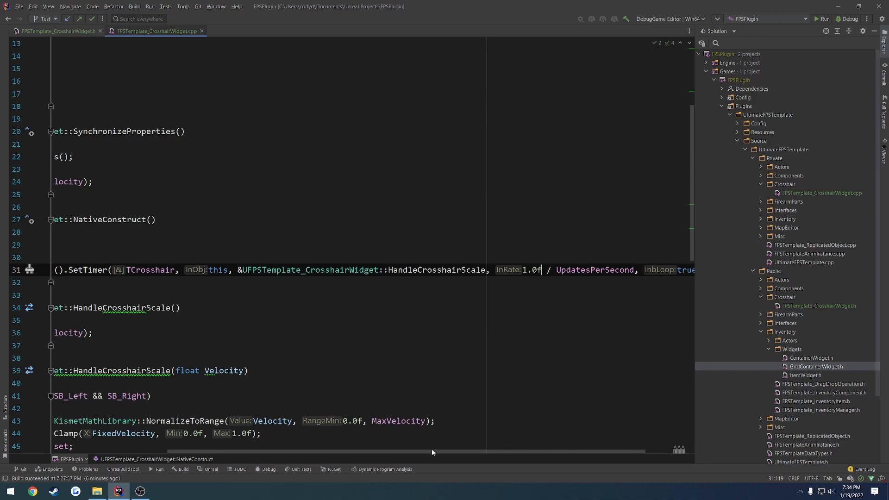
Switch to the Windows Calculator and compute 1 divided by 60 to check the timer interval
{"action": "left_click_drag", "start_coordinate": [431, 452], "coordinate": [249, 445]}
{"action": "left_click", "coordinate": [209, 299]}
{"action": "key", "text": "super"}
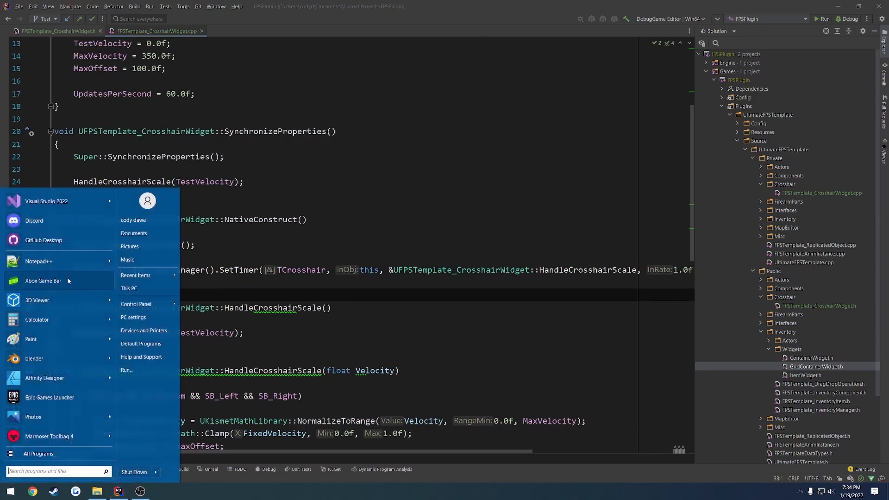
{"action": "left_click", "coordinate": [51, 319]}
{"action": "type", "text": "1/60"}
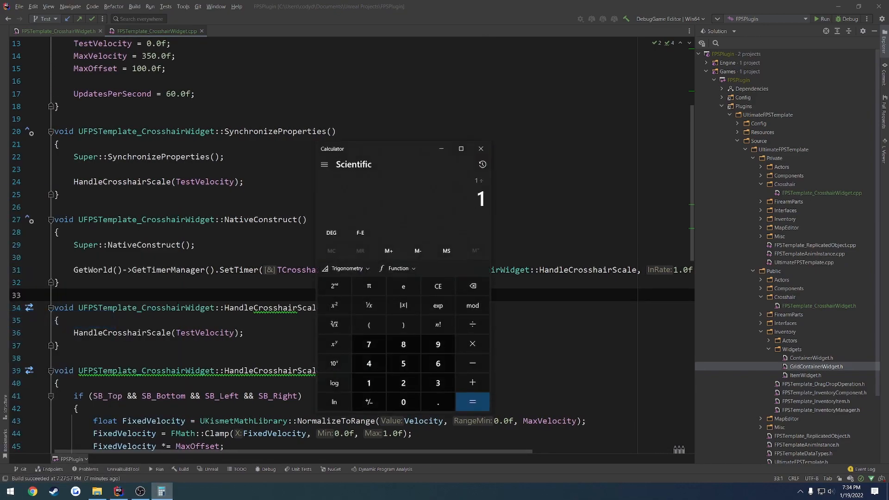
{"action": "key", "text": "Return"}
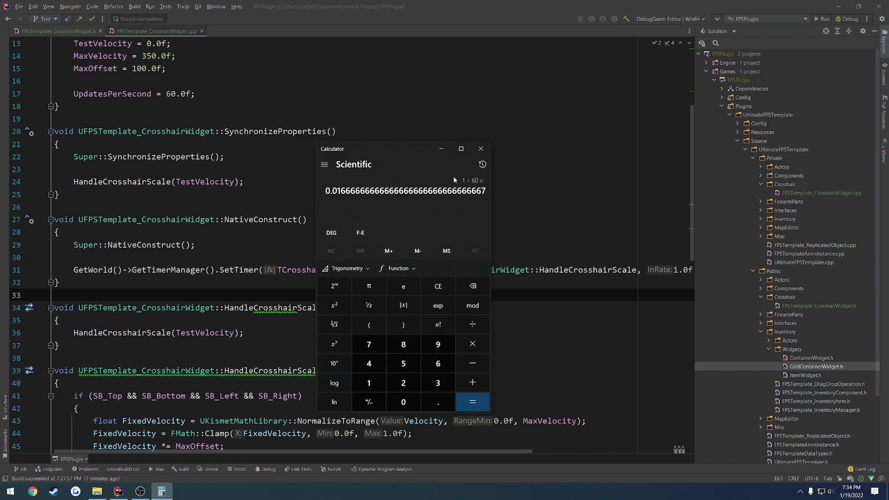
Close the Calculator, return to Rider, and build and run the FPSPlugin project
{"action": "left_click", "coordinate": [481, 149]}
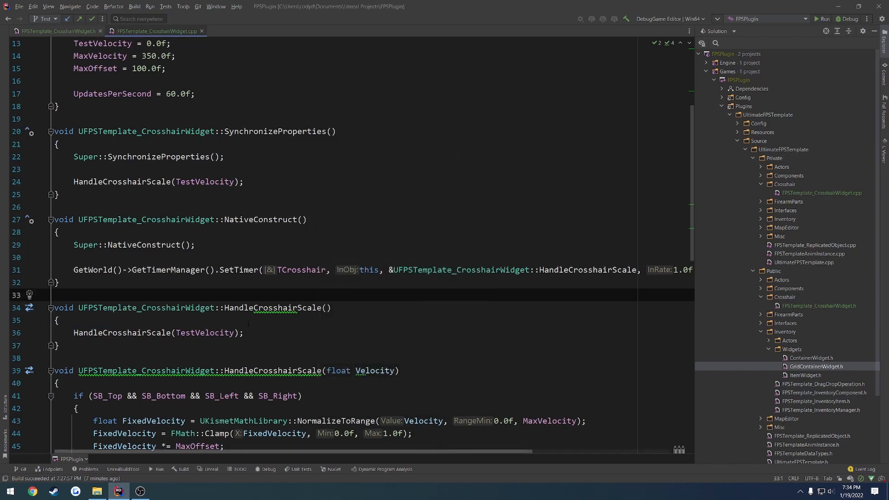
{"action": "scroll", "coordinate": [248, 323], "scroll_direction": "down", "scroll_amount": 7}
{"action": "scroll", "coordinate": [248, 324], "scroll_direction": "up", "scroll_amount": 4}
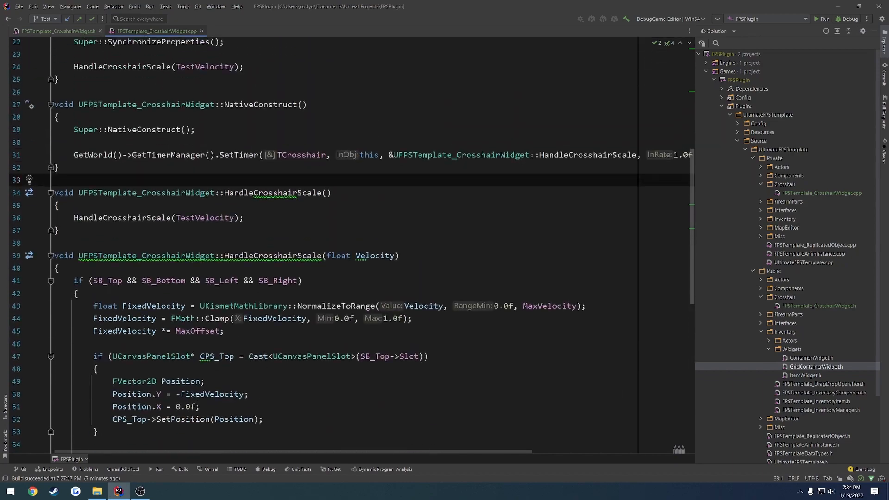
{"action": "scroll", "coordinate": [351, 258], "scroll_direction": "up", "scroll_amount": 3}
{"action": "left_click", "coordinate": [825, 21]}
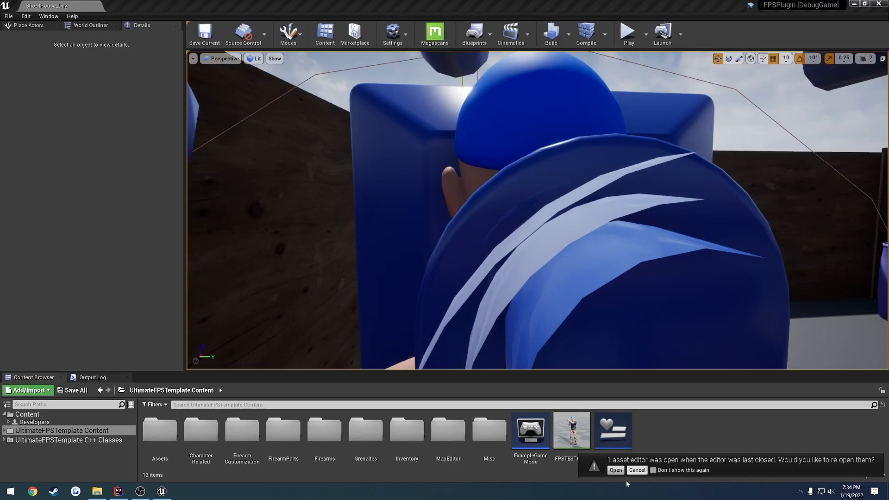
Reopen the W_Crosshair widget editor in Unreal and inspect the root widget's crosshair properties and the crosshair preview up close
{"action": "left_click", "coordinate": [623, 470]}
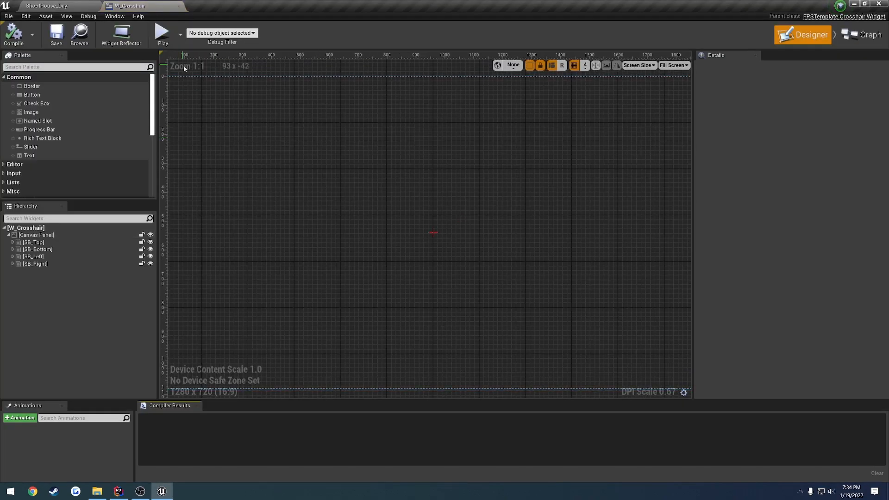
{"action": "left_click", "coordinate": [76, 227]}
{"action": "scroll", "coordinate": [420, 254], "scroll_direction": "up", "scroll_amount": 7}
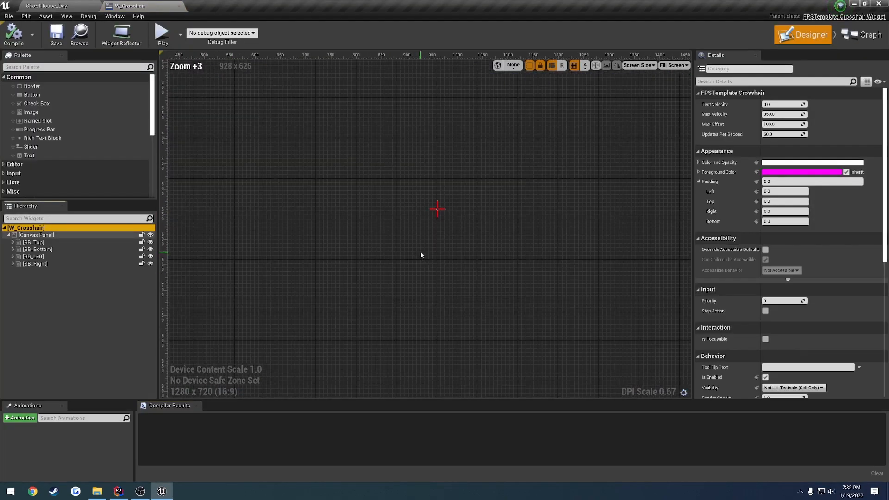
{"action": "right_click_drag", "start_coordinate": [424, 247], "coordinate": [401, 245]}
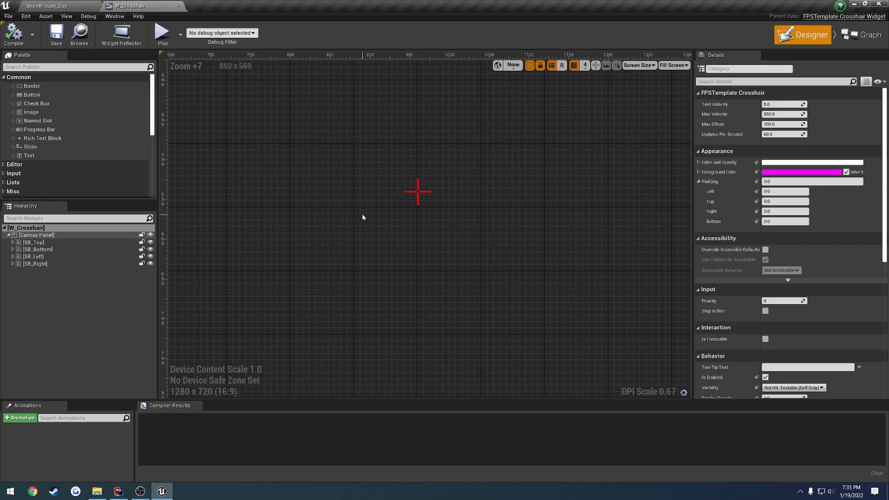
Show the Output Log in the ShootHouse_Day level editor, and switch back to Rider with its Unreal log hidden
{"action": "left_click", "coordinate": [46, 6]}
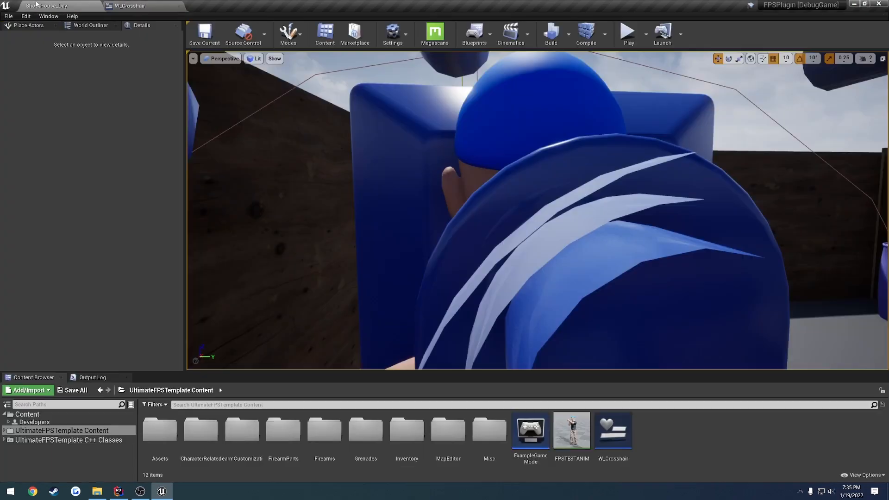
{"action": "left_click", "coordinate": [93, 377]}
{"action": "left_click", "coordinate": [119, 492]}
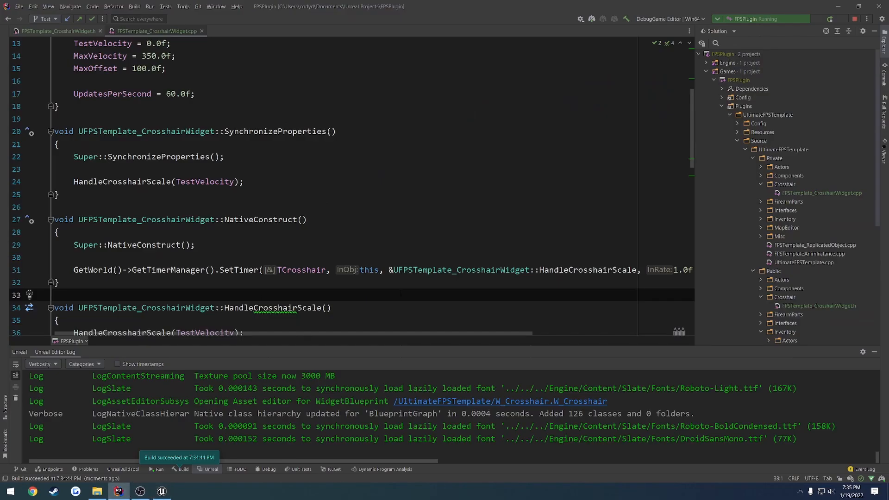
{"action": "left_click", "coordinate": [875, 352]}
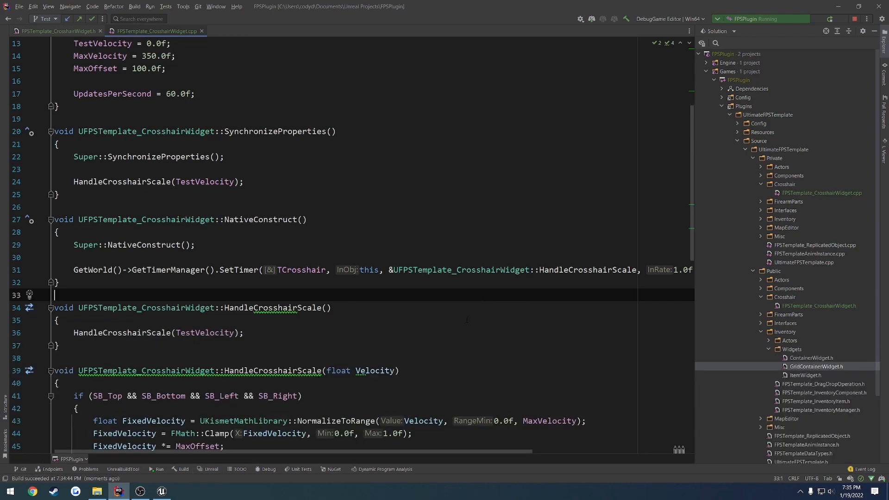
Add an if (OwningPawn) block with braces above the HandleCrosshairScale(TestVelocity) call in the parameterless HandleCrosshairScale function
{"action": "double_click", "coordinate": [205, 333]}
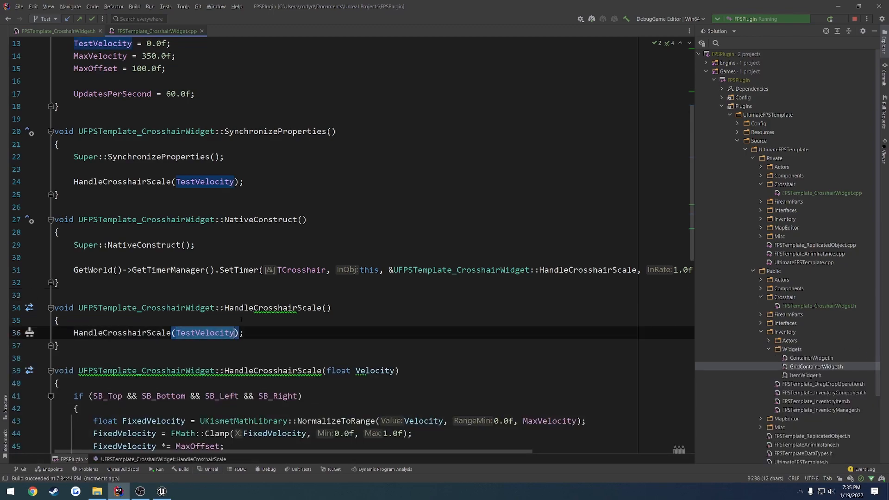
{"action": "scroll", "coordinate": [265, 268], "scroll_direction": "down", "scroll_amount": 3}
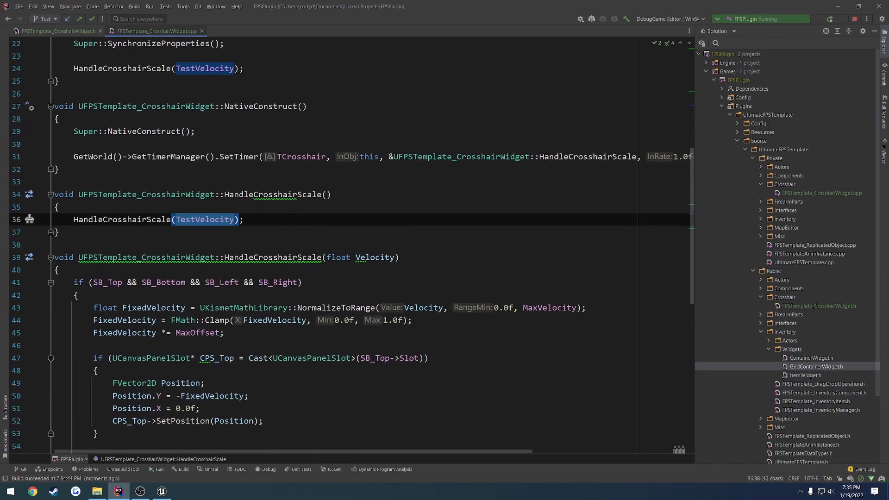
{"action": "left_click", "coordinate": [257, 205]}
{"action": "key", "text": "Return"}
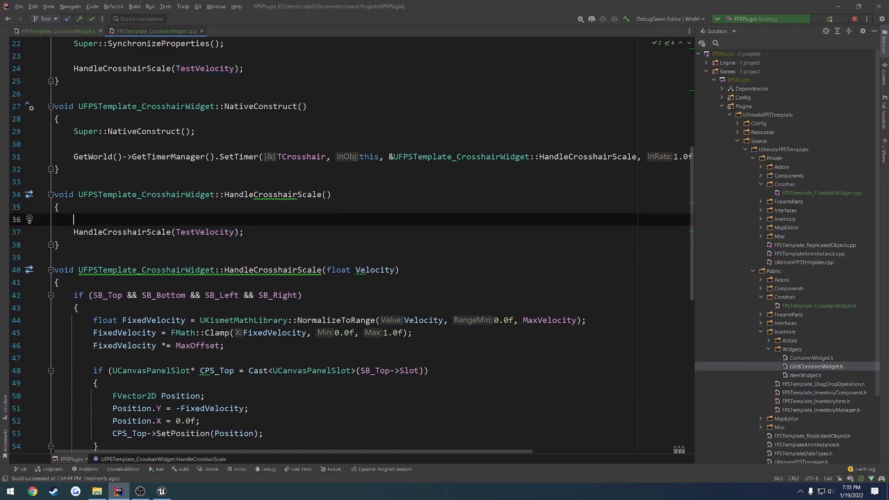
{"action": "left_click", "coordinate": [68, 29]}
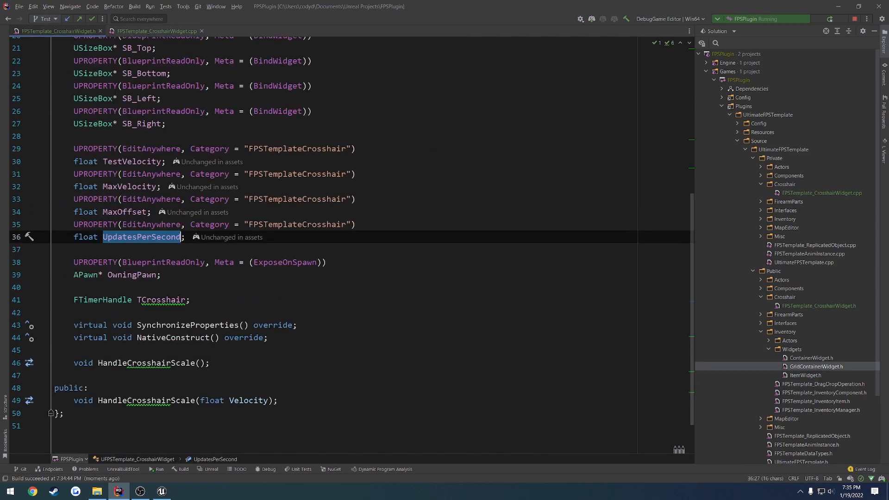
{"action": "double_click", "coordinate": [132, 274]}
{"action": "left_click", "coordinate": [141, 32]}
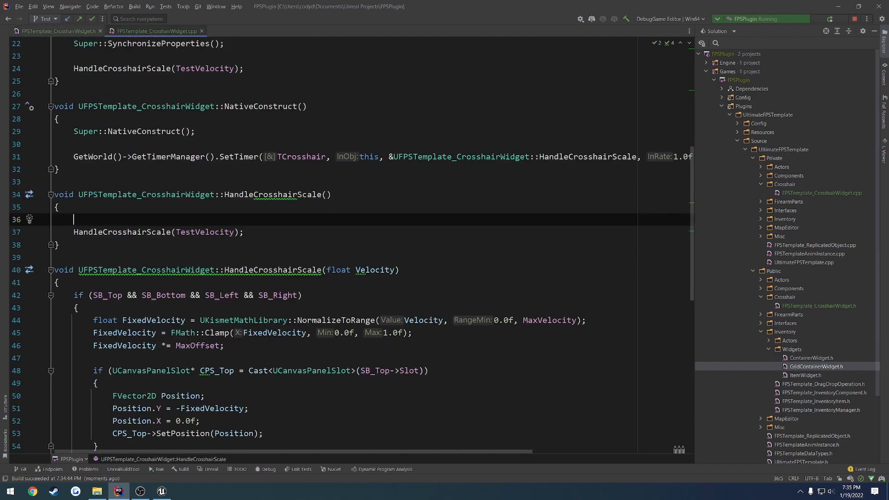
{"action": "key", "text": "End"}
{"action": "key", "text": "Return"}
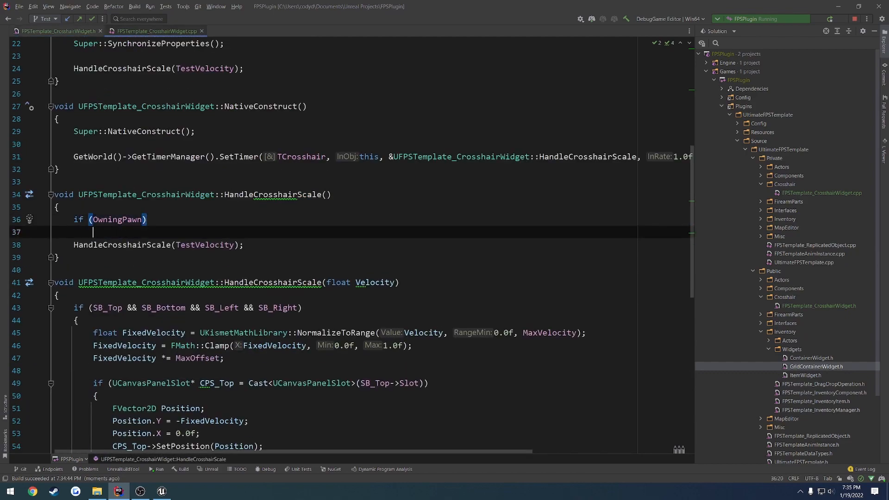
{"action": "type", "text": "{"}
{"action": "key", "text": "Return"}
Write the statement OwningPawn->GetVelocity().Size(); inside the if (OwningPawn) block
{"action": "type", "text": "->Veloc"}
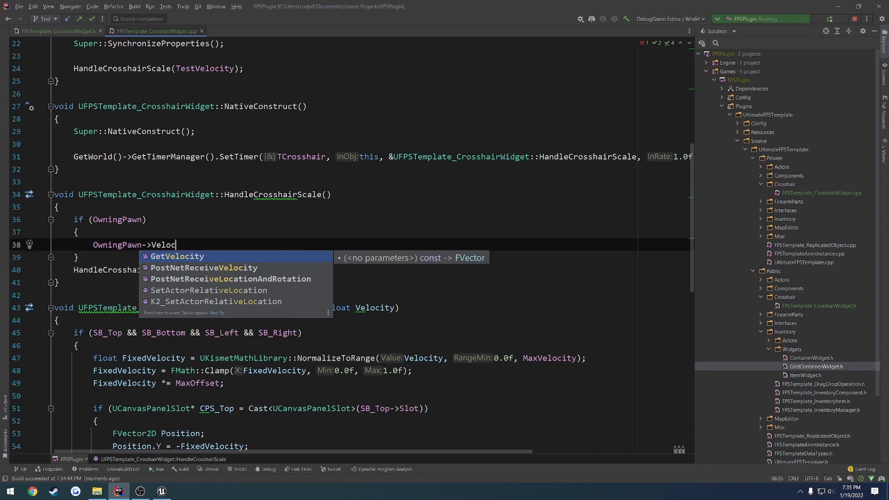
{"action": "key", "text": "Return"}
{"action": "type", "text": ".Size"}
{"action": "key", "text": "Return"}
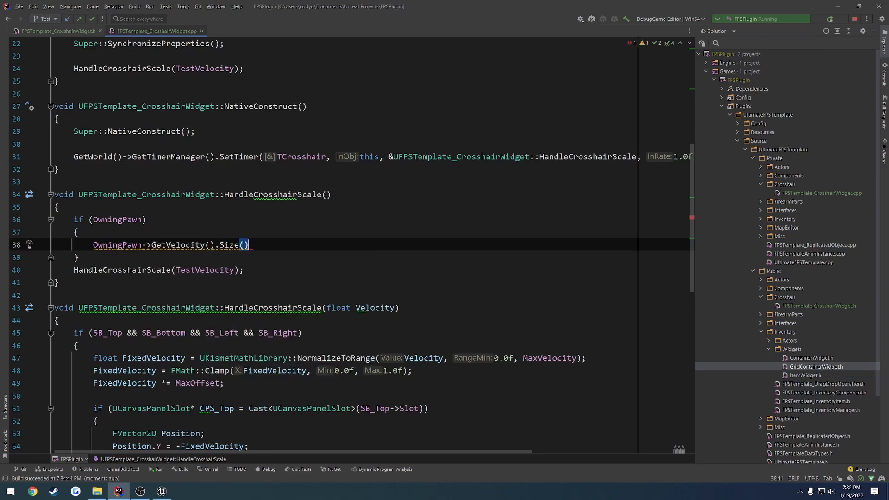
{"action": "type", "text": ";"}
Assign the owning pawn's velocity size to TestVelocity inside the if block, matching the variable's exact capitalization
{"action": "key", "text": "Home"}
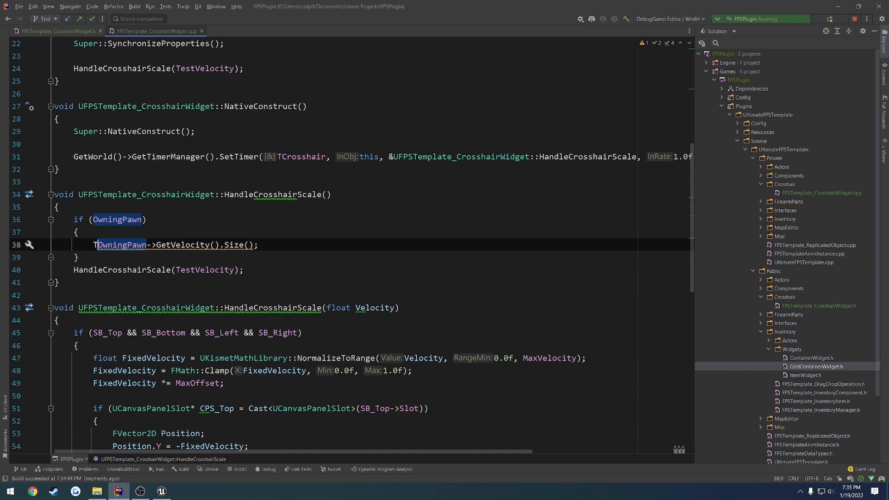
{"action": "type", "text": "Testvelocity ="}
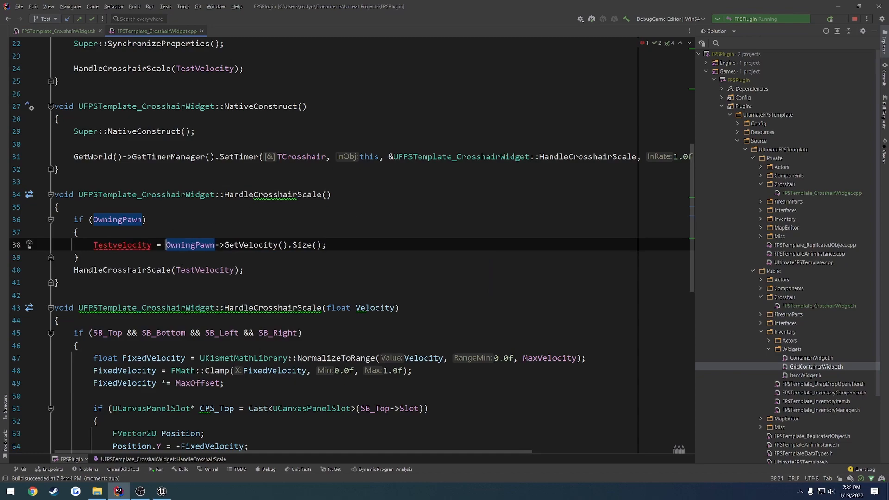
{"action": "double_click", "coordinate": [181, 269]}
{"action": "key", "text": "ctrl+c"}
{"action": "double_click", "coordinate": [132, 245]}
{"action": "key", "text": "ctrl+v"}
{"action": "left_click", "coordinate": [227, 234]}
{"action": "left_click_drag", "start_coordinate": [167, 245], "coordinate": [319, 250]}
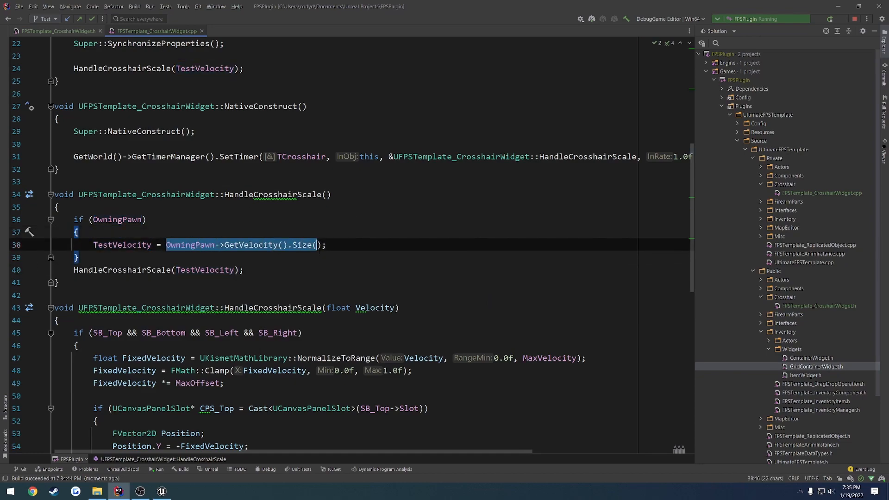
{"action": "left_click", "coordinate": [326, 245]}
Switch to the Unreal Editor, recompile the code with Live Coding, and close the Live Coding console
{"action": "key", "text": "alt+Tab"}
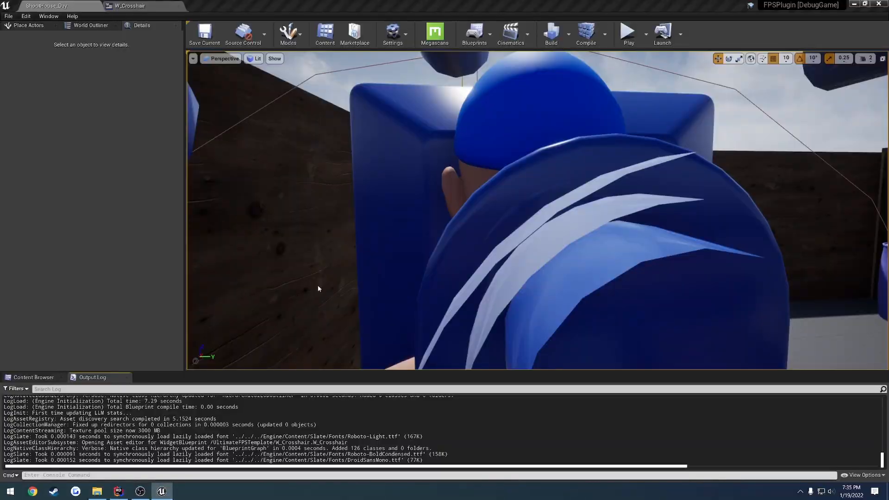
{"action": "key", "text": "ctrl+alt+F11"}
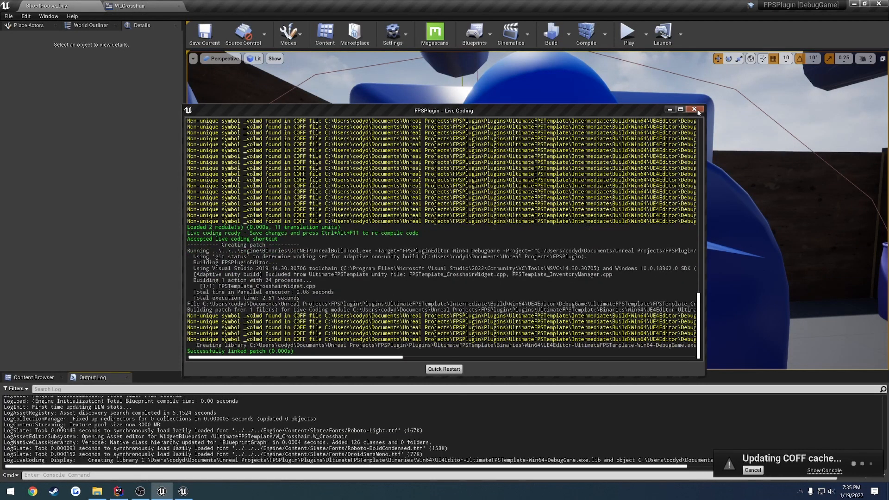
{"action": "left_click", "coordinate": [695, 110]}
Play the ShootHouse_Day level in the editor and move the character around at different speeds to test the crosshair's scaling
{"action": "left_click", "coordinate": [627, 32]}
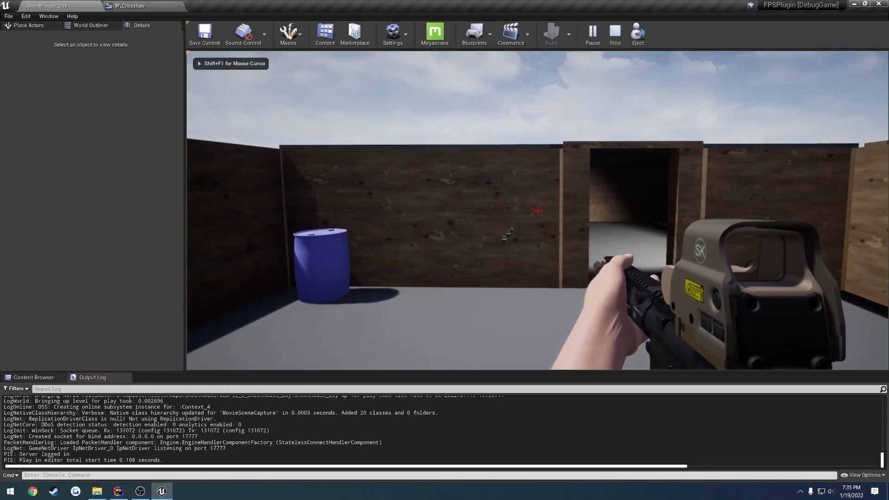
{"action": "key", "text": "w"}
{"action": "key", "text": "w"}
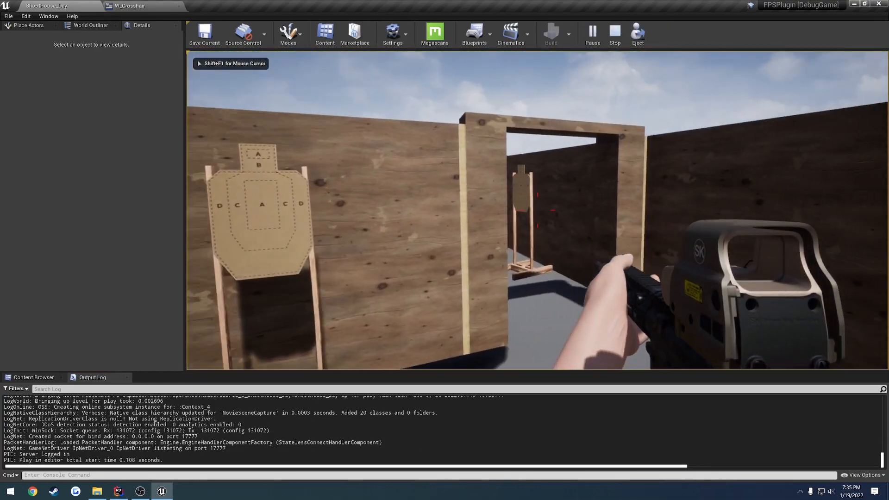
{"action": "key", "text": "w"}
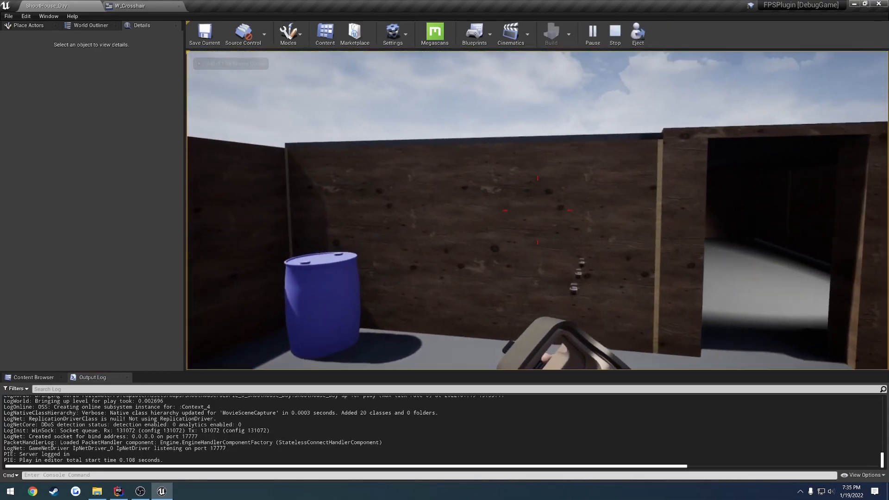
{"action": "key", "text": "w"}
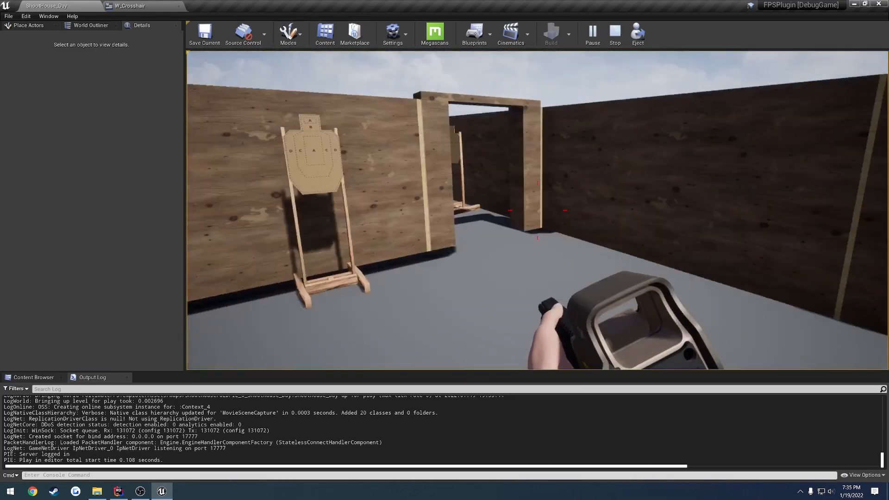
{"action": "key", "text": "w"}
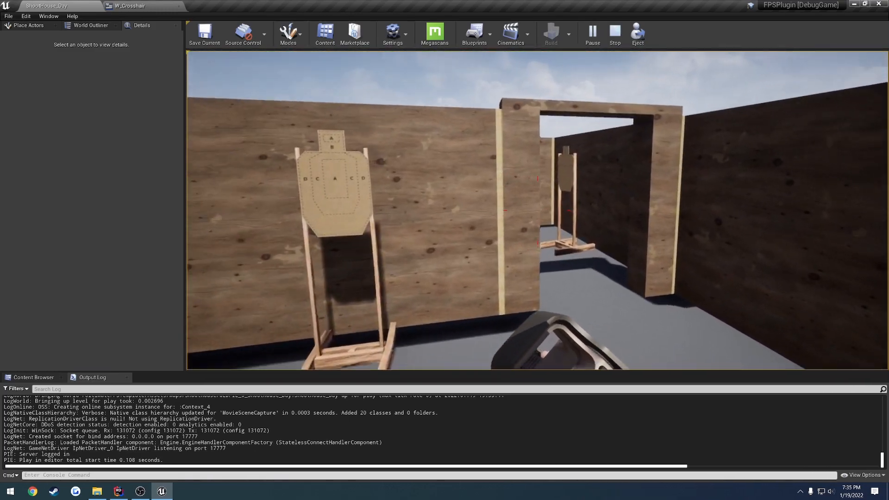
{"action": "key", "text": "w"}
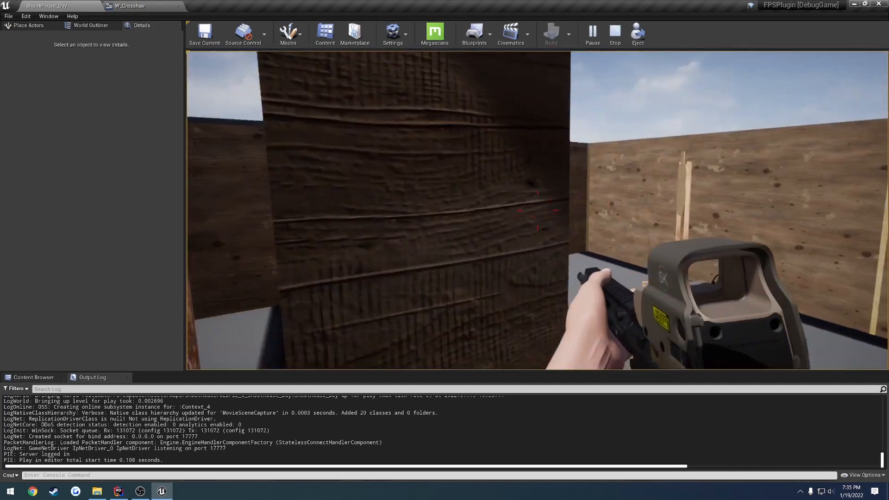
{"action": "key", "text": "w"}
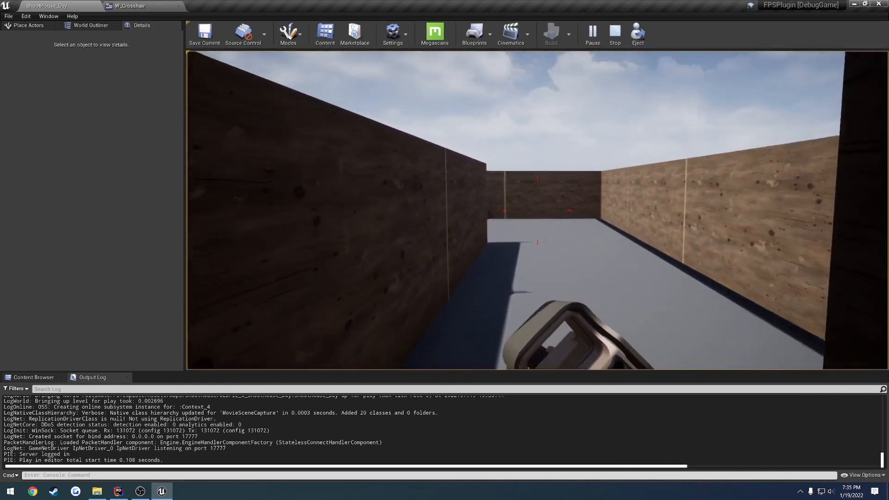
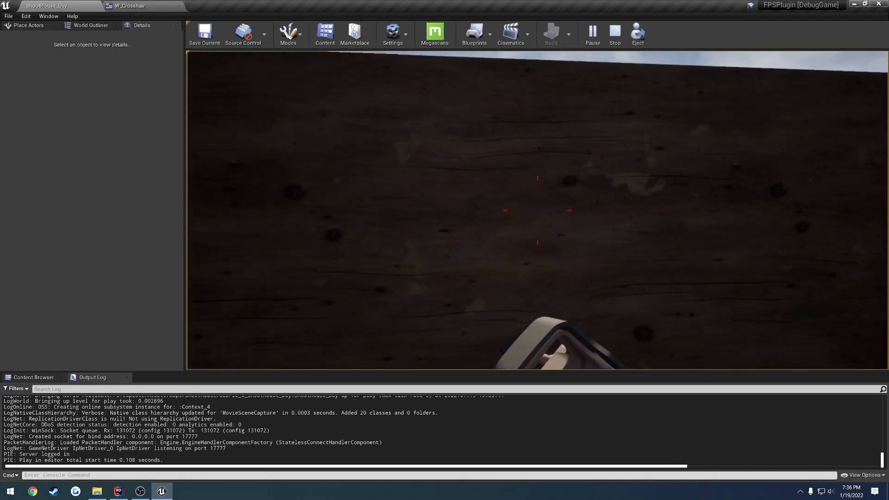
{"action": "key", "text": "w"}
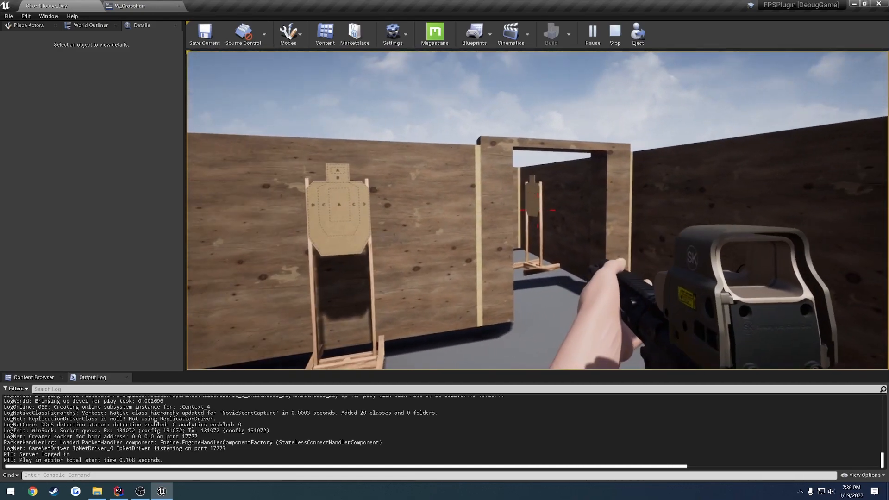
{"action": "key", "text": "w"}
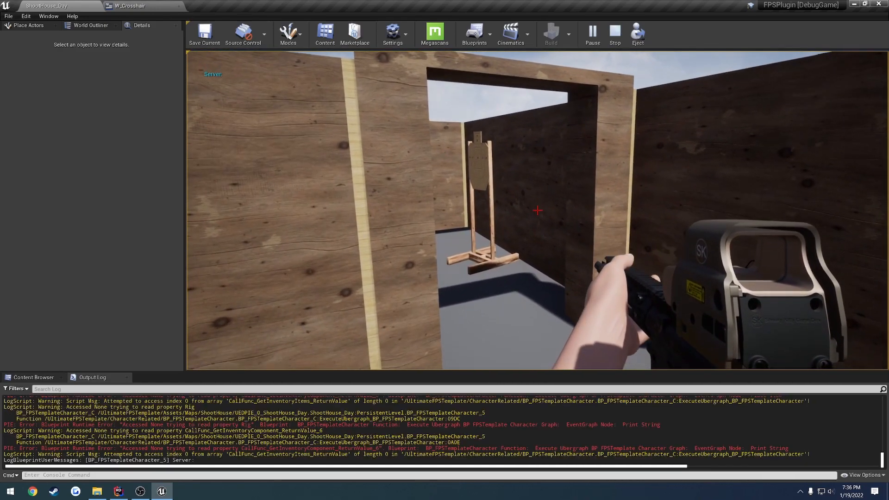
{"action": "key", "text": "w"}
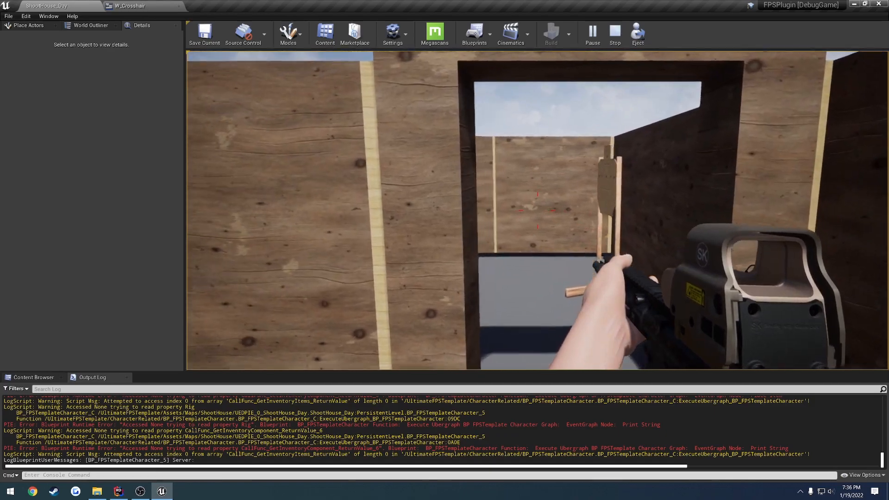
{"action": "key", "text": "w"}
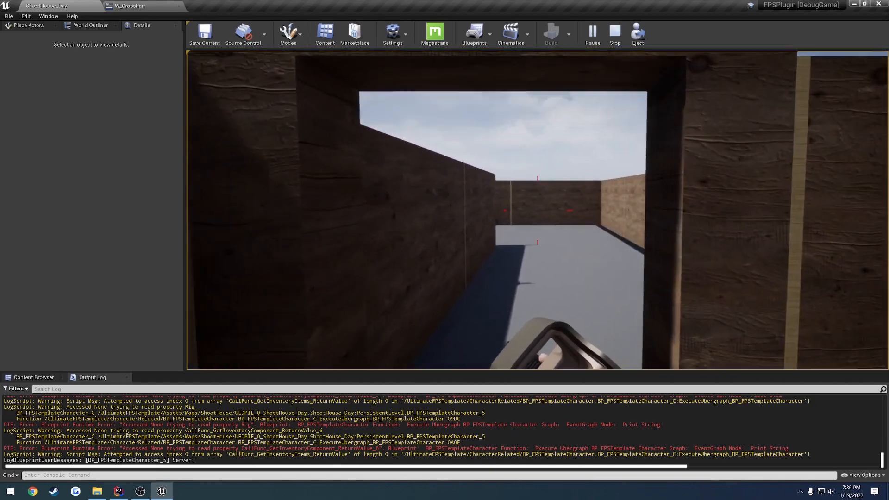
{"action": "key", "text": "w"}
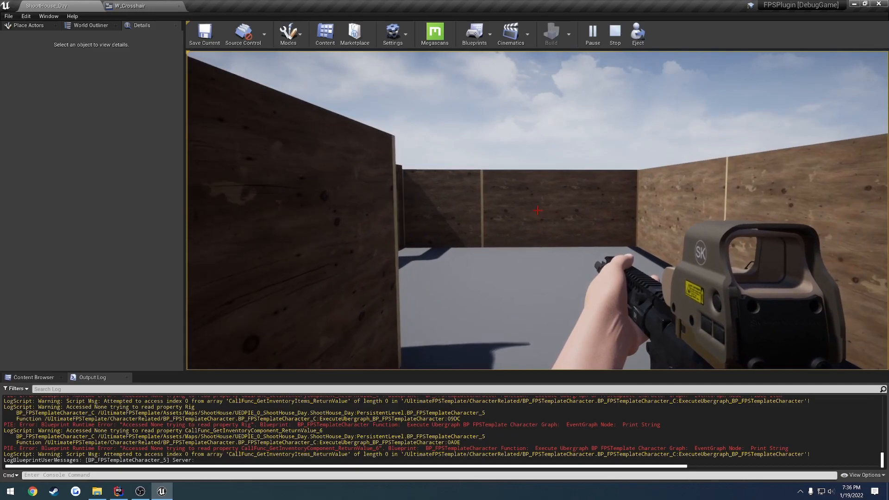
Finish running the character through the level, stop the play session, and dismiss the error notification
{"action": "key", "text": "w"}
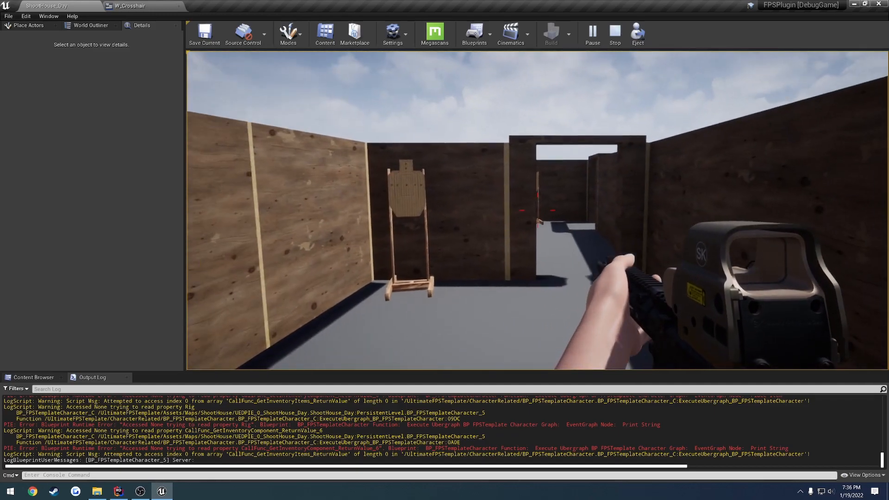
{"action": "key", "text": "Escape"}
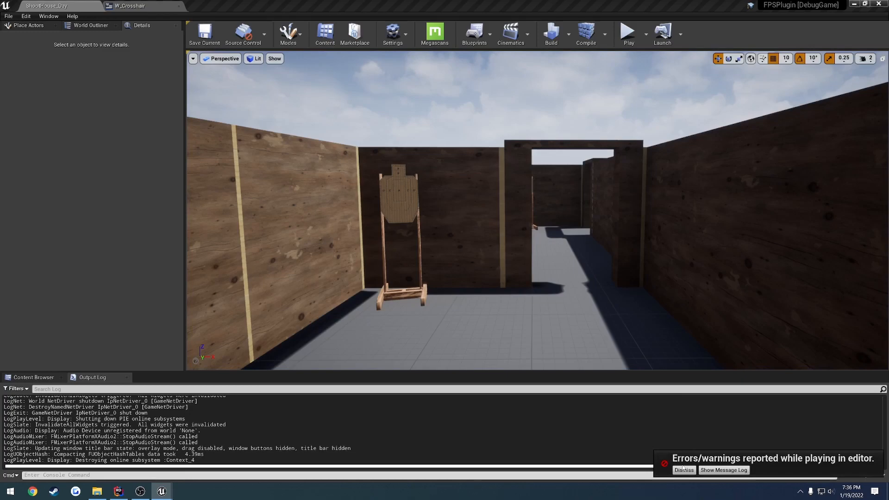
{"action": "left_click", "coordinate": [683, 469]}
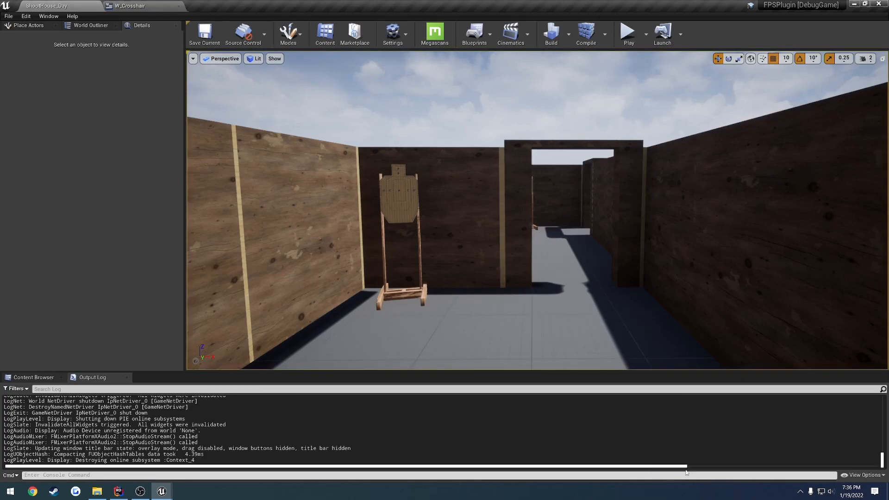
Set Updates Per Second to 5 on the root of the W_Crosshair widget, and compile and save the widget
{"action": "left_click", "coordinate": [134, 6]}
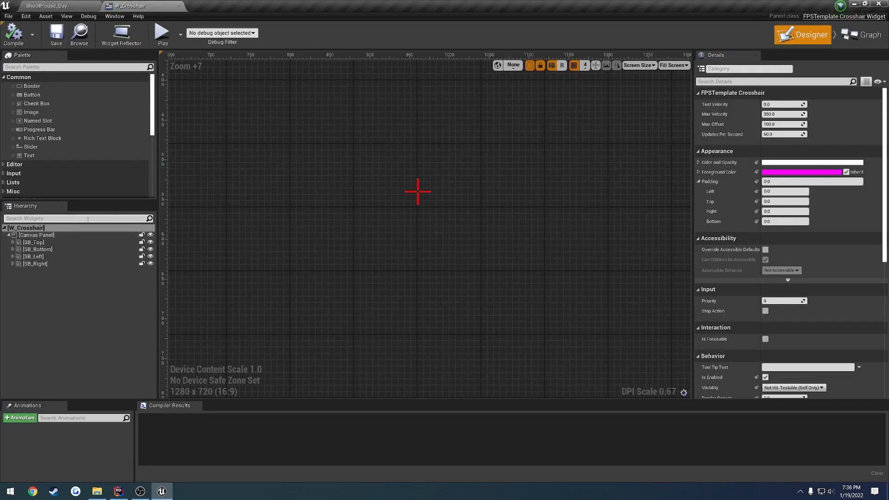
{"action": "left_click", "coordinate": [135, 227]}
{"action": "left_click", "coordinate": [775, 134]}
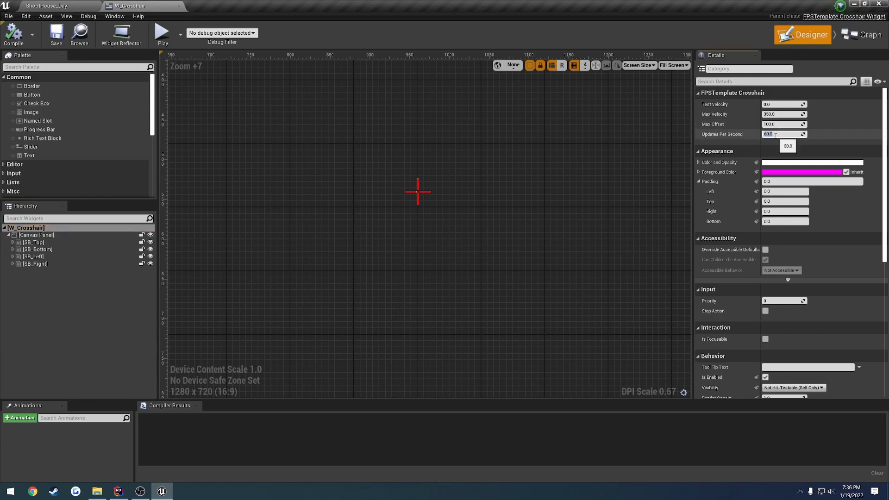
{"action": "left_click", "coordinate": [14, 33]}
{"action": "left_click", "coordinate": [56, 34]}
Play the ShootHouse_Day level and move around to check the crosshair's scaling at 5 updates per second, and stop playing
{"action": "left_click", "coordinate": [60, 6]}
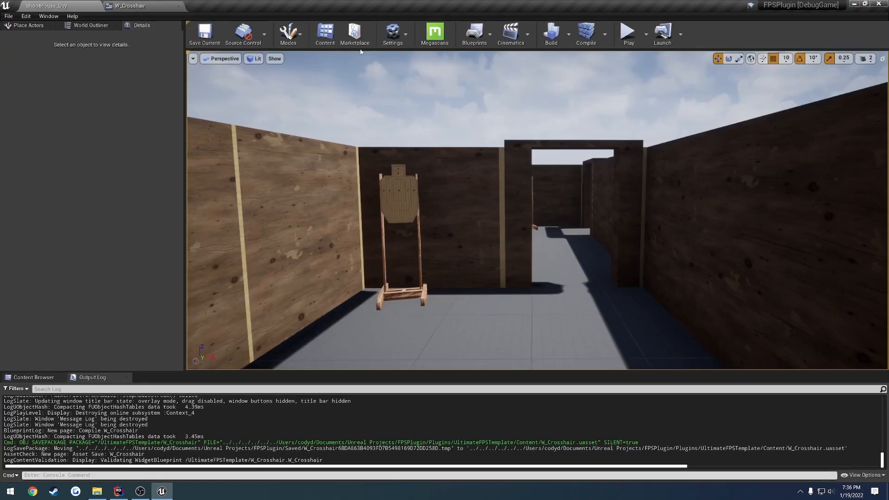
{"action": "left_click", "coordinate": [627, 34]}
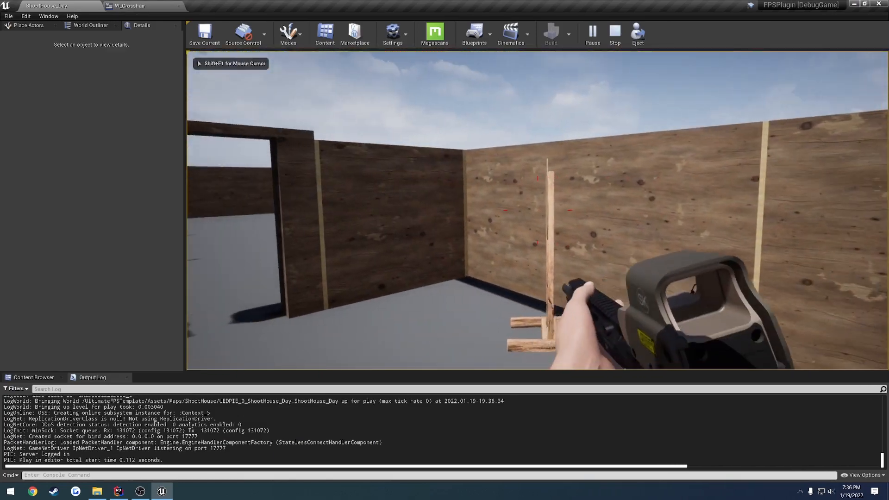
{"action": "key", "text": "w"}
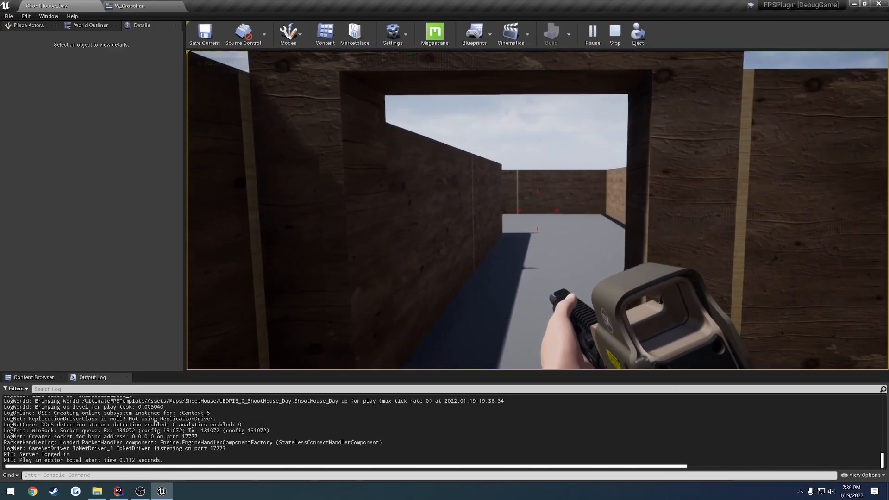
{"action": "key", "text": "Escape"}
Set Updates Per Second to 30 on the root of the W_Crosshair widget, and compile and save it
{"action": "left_click", "coordinate": [139, 5]}
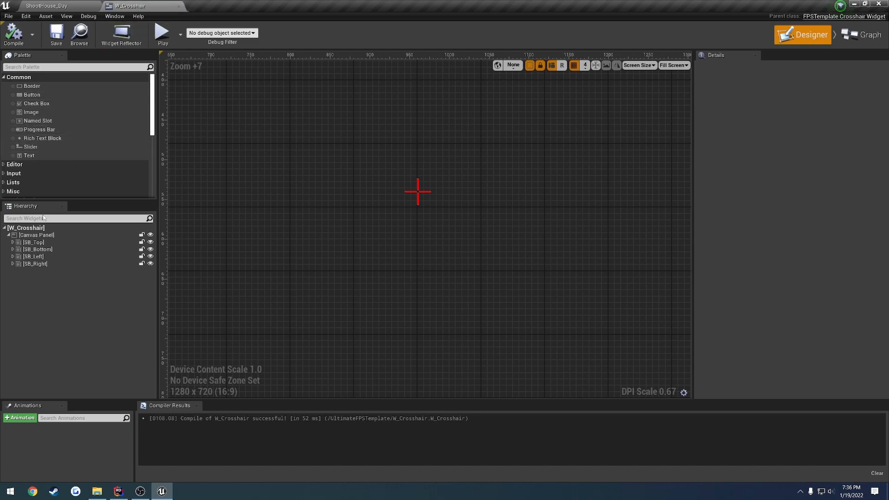
{"action": "left_click", "coordinate": [26, 227]}
{"action": "left_click", "coordinate": [783, 134]}
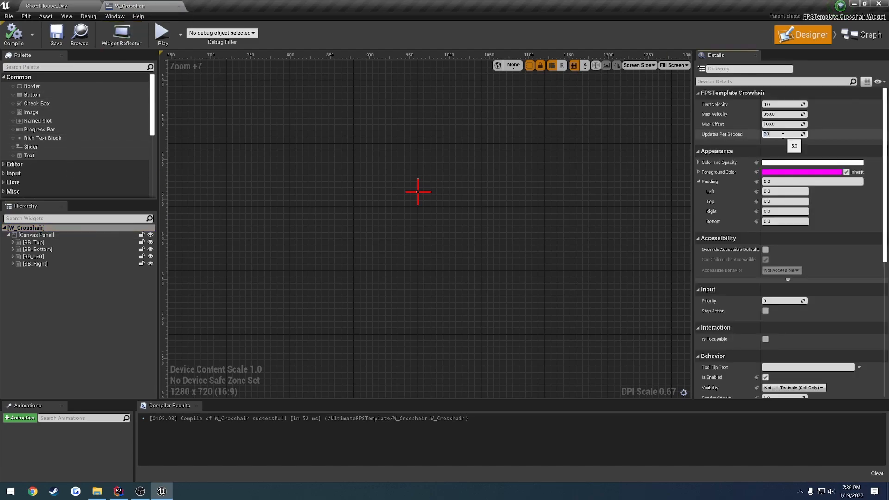
{"action": "key", "text": "Return"}
{"action": "left_click", "coordinate": [13, 34]}
Play the ShootHouse_Day level and move around to check the crosshair's scaling at 30 updates per second, and stop playing
{"action": "left_click", "coordinate": [47, 6]}
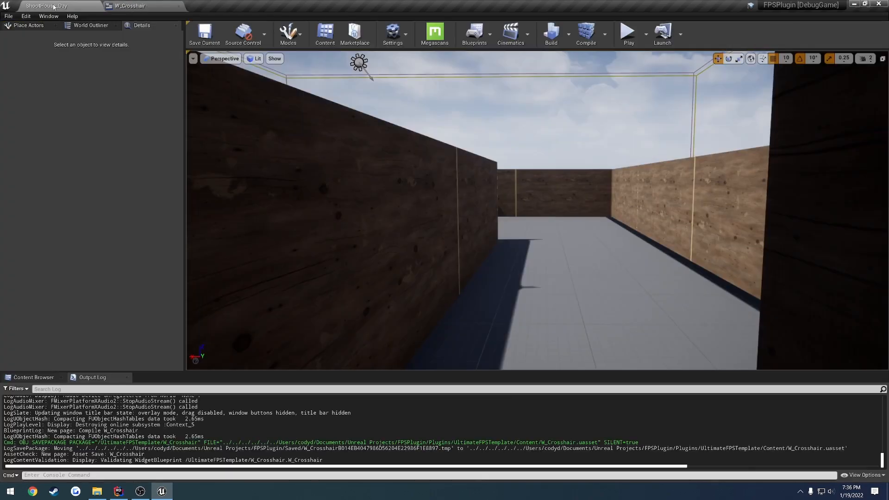
{"action": "left_click", "coordinate": [623, 39]}
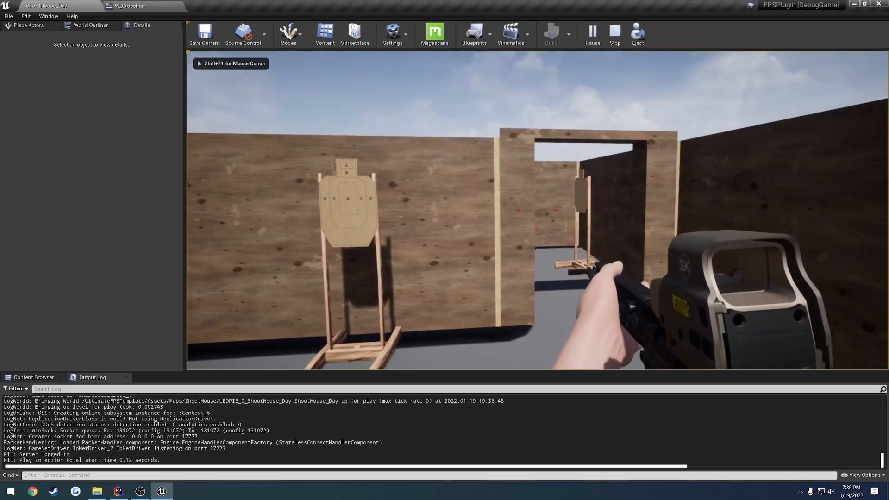
{"action": "key", "text": "w"}
{"action": "key", "text": "Escape"}
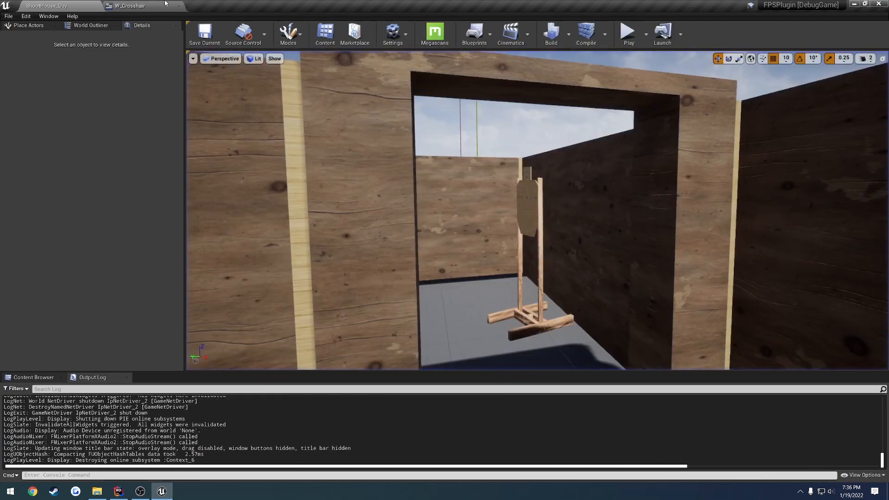
Set W_Crosshair's Updates Per Second back to 60, compile and save the widget, and close its editor
{"action": "left_click", "coordinate": [165, 5]}
{"action": "left_click", "coordinate": [26, 227]}
{"action": "left_click", "coordinate": [776, 134]}
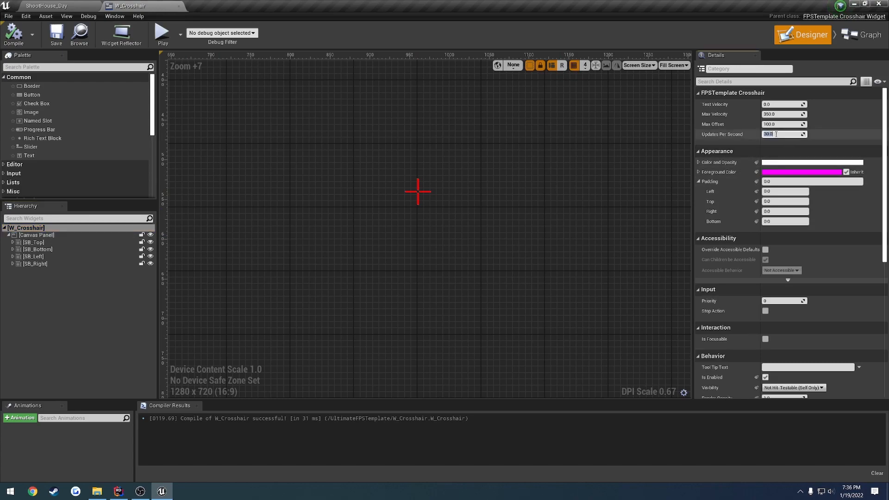
{"action": "type", "text": "60"}
{"action": "key", "text": "Return"}
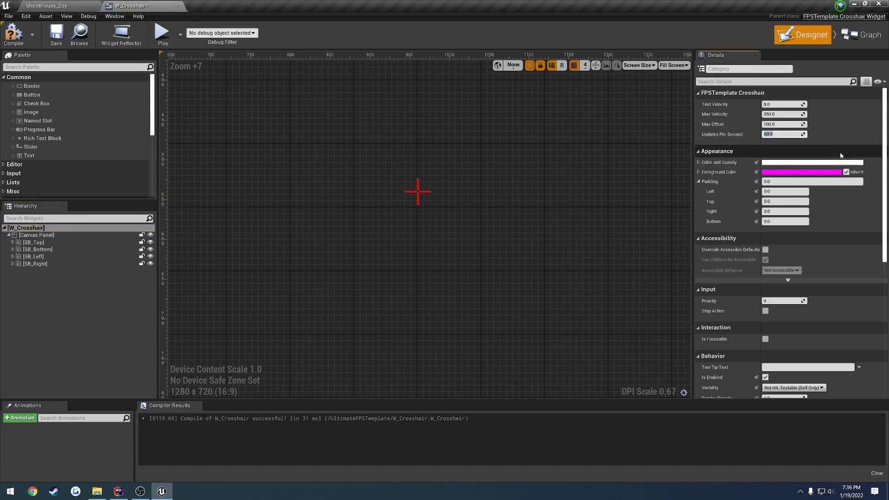
{"action": "left_click", "coordinate": [13, 35]}
{"action": "left_click", "coordinate": [56, 35]}
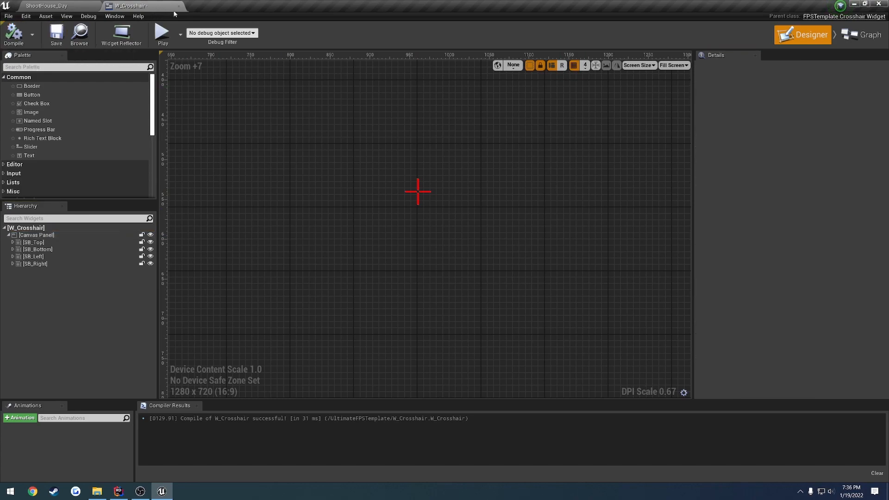
{"action": "left_click", "coordinate": [179, 6]}
{"action": "right_click_drag", "start_coordinate": [541, 222], "coordinate": [259, 237]}
{"action": "key", "text": "s"}
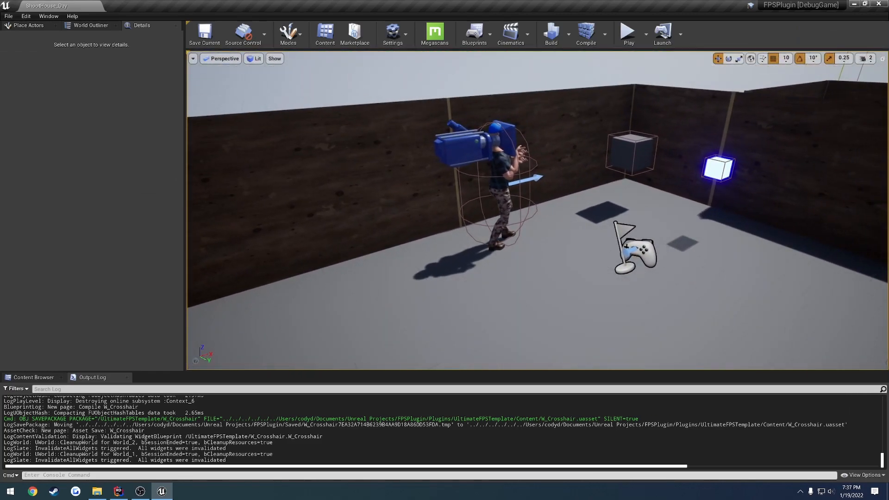
Switch to Rider and review the UCanvasPanelSlot casts in HandleCrosshairScale and the NativeConstruct function in FPSTemplate_CrosshairWidget.cpp
{"action": "left_click", "coordinate": [123, 496]}
{"action": "scroll", "coordinate": [324, 245], "scroll_direction": "down", "scroll_amount": 6}
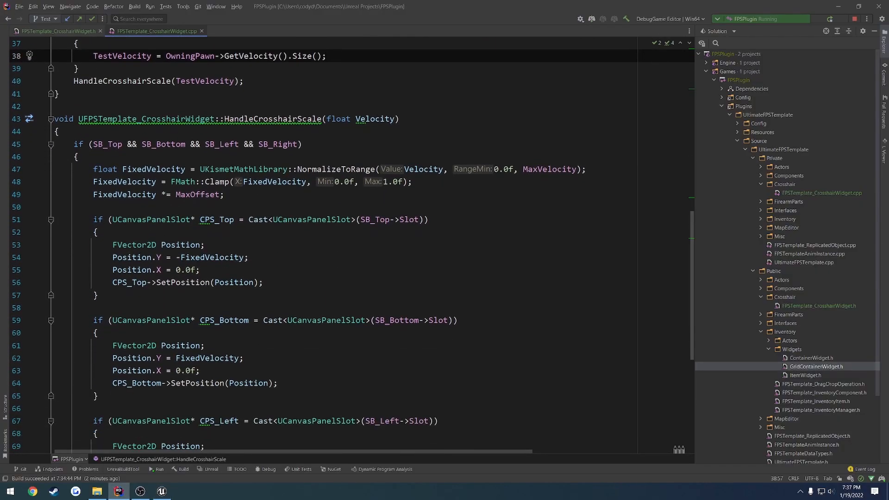
{"action": "left_click_drag", "start_coordinate": [93, 220], "coordinate": [429, 220]}
{"action": "scroll", "coordinate": [506, 243], "scroll_direction": "down", "scroll_amount": 5}
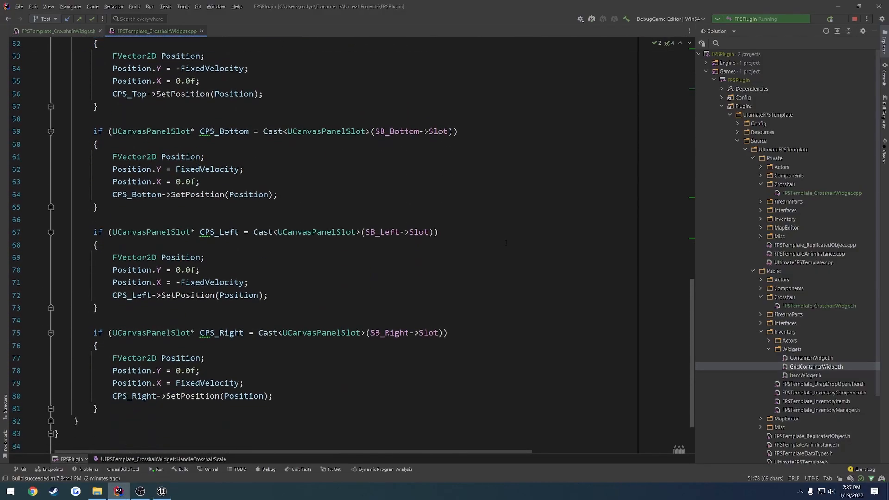
{"action": "scroll", "coordinate": [492, 241], "scroll_direction": "down", "scroll_amount": 1}
{"action": "scroll", "coordinate": [463, 254], "scroll_direction": "up", "scroll_amount": 7}
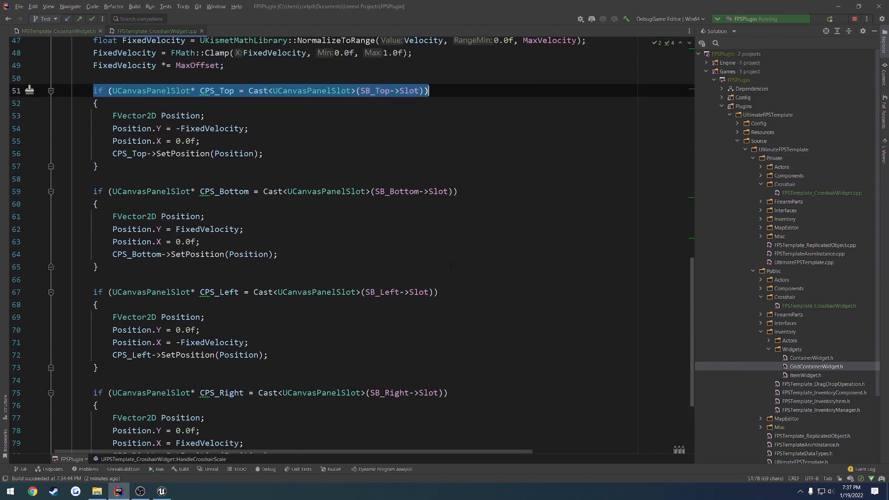
{"action": "scroll", "coordinate": [286, 220], "scroll_direction": "up", "scroll_amount": 2}
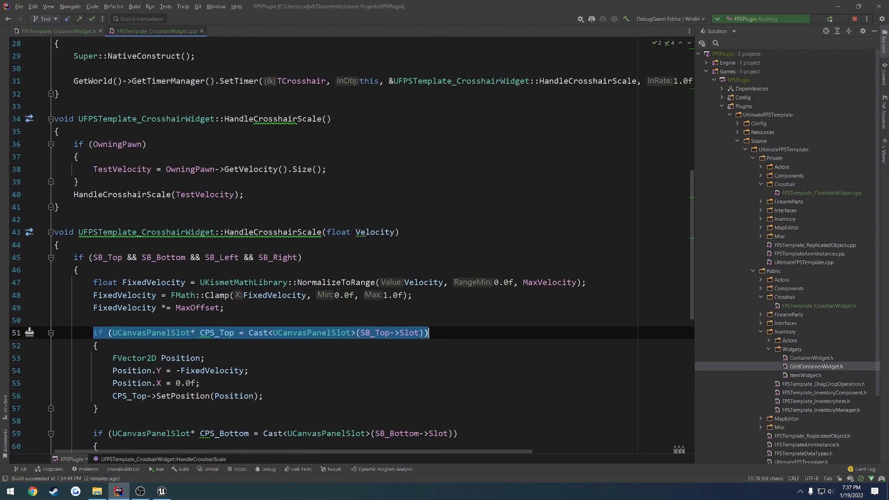
{"action": "scroll", "coordinate": [277, 199], "scroll_direction": "up", "scroll_amount": 3}
{"action": "double_click", "coordinate": [249, 145]}
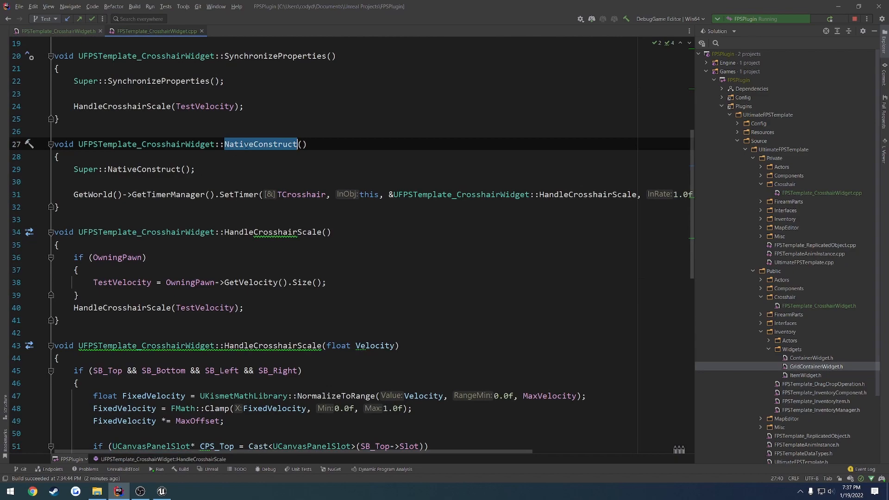
{"action": "scroll", "coordinate": [231, 185], "scroll_direction": "down", "scroll_amount": 3}
{"action": "left_click_drag", "start_coordinate": [93, 333], "coordinate": [428, 333]}
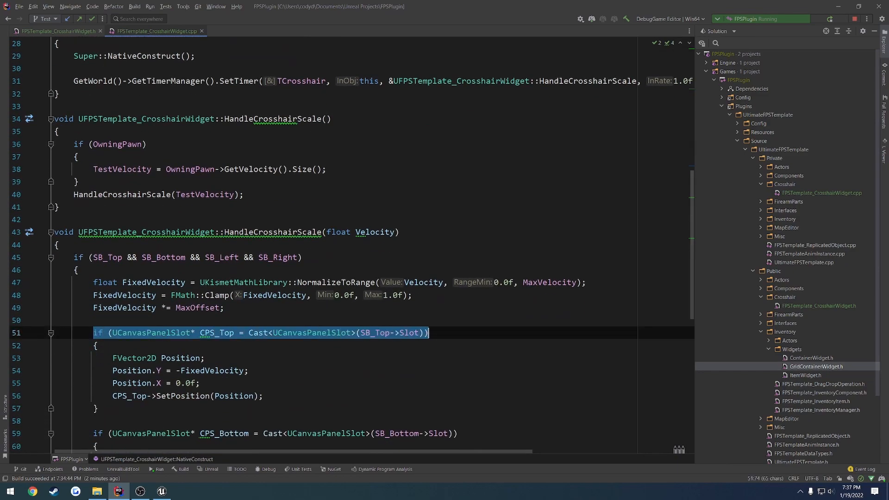
{"action": "left_click", "coordinate": [457, 333]}
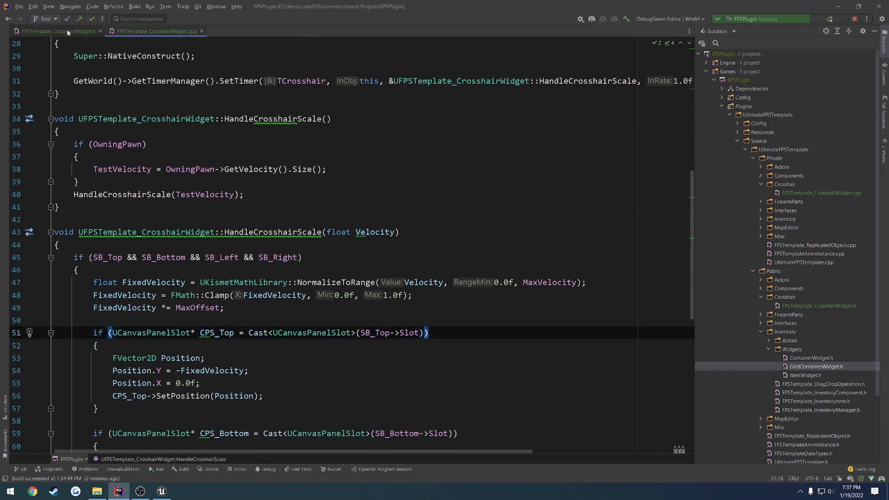
{"action": "scroll", "coordinate": [135, 275], "scroll_direction": "down", "scroll_amount": 2}
{"action": "left_click_drag", "start_coordinate": [93, 257], "coordinate": [349, 305]}
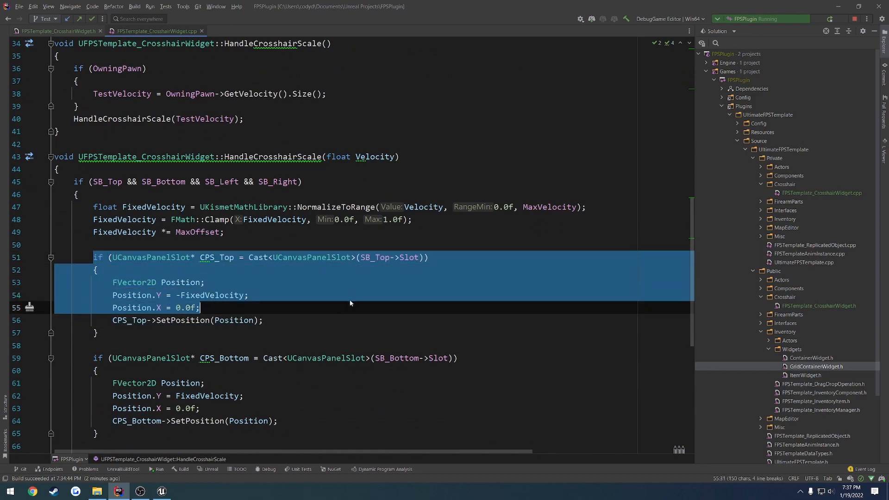
{"action": "left_click", "coordinate": [349, 300]}
Add the forward declaration class UCanvasPanelSlot; below class APawn; in FPSTemplate_CrosshairWidget.h
{"action": "left_click", "coordinate": [54, 31]}
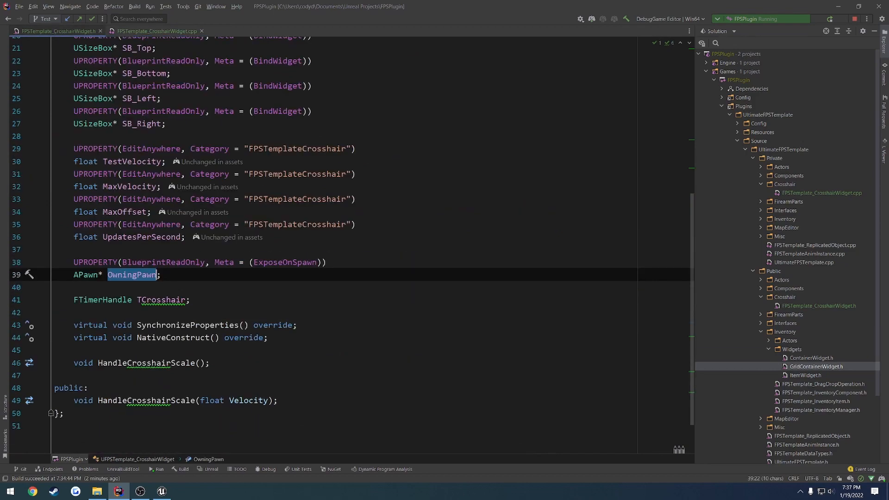
{"action": "left_click", "coordinate": [158, 31]}
{"action": "left_click", "coordinate": [149, 257]}
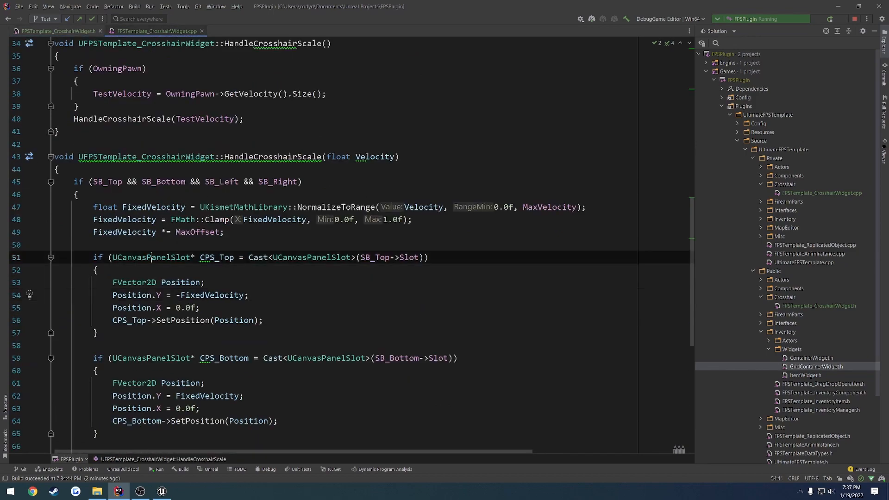
{"action": "double_click", "coordinate": [152, 257]}
{"action": "key", "text": "ctrl+c"}
{"action": "left_click", "coordinate": [65, 33]}
{"action": "scroll", "coordinate": [151, 123], "scroll_direction": "up", "scroll_amount": 6}
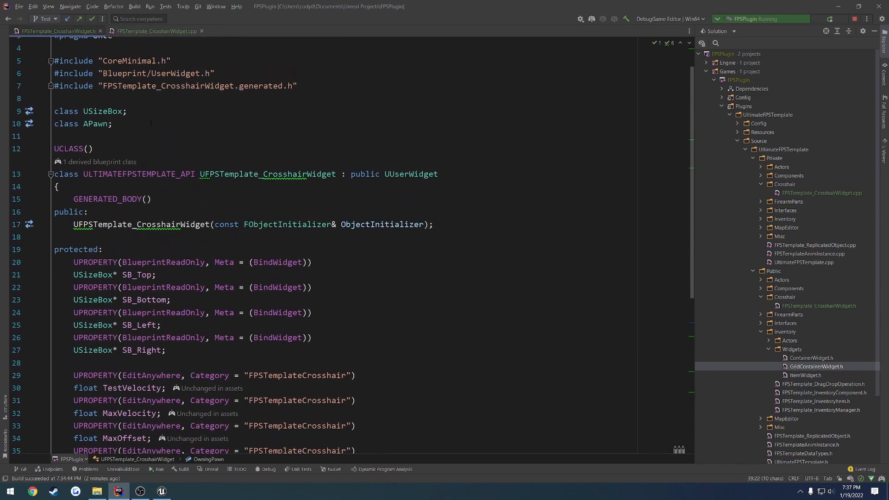
{"action": "left_click", "coordinate": [151, 123]}
{"action": "key", "text": "Return"}
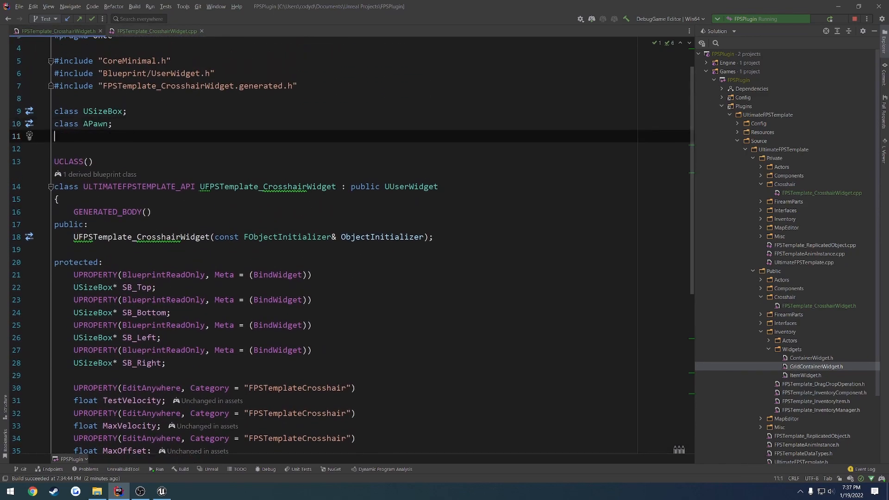
{"action": "type", "text": "class"}
{"action": "key", "text": "ctrl+v"}
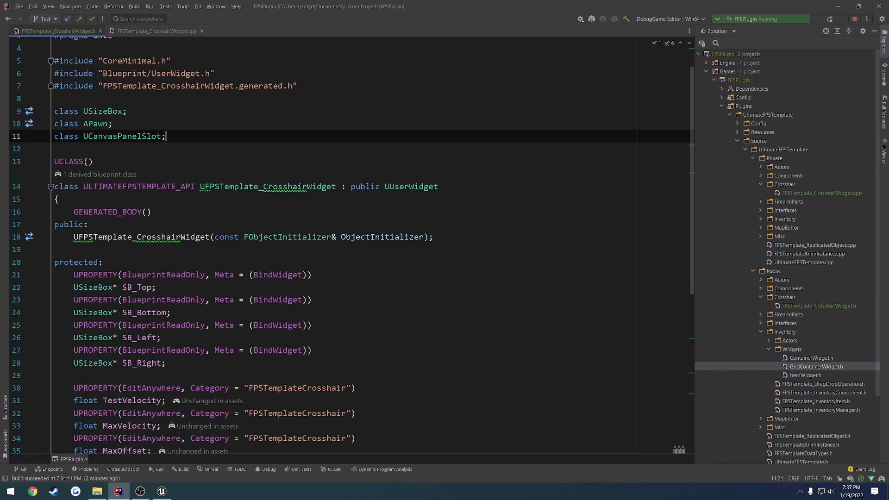
Declare the member UCanvasPanelSlot* CPS_Top; below FTimerHandle TCrosshair in the crosshair widget header
{"action": "double_click", "coordinate": [123, 136]}
{"action": "key", "text": "ctrl+c"}
{"action": "scroll", "coordinate": [365, 229], "scroll_direction": "down", "scroll_amount": 5}
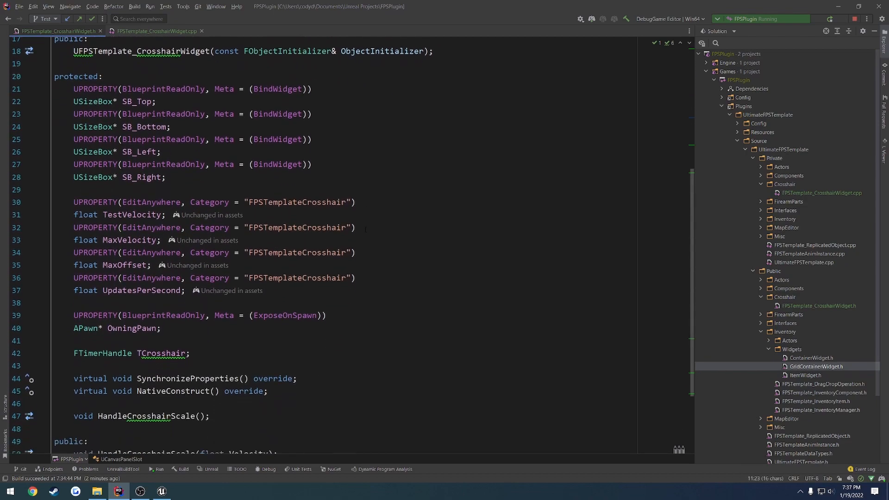
{"action": "scroll", "coordinate": [366, 229], "scroll_direction": "down", "scroll_amount": 3}
{"action": "left_click", "coordinate": [396, 252]}
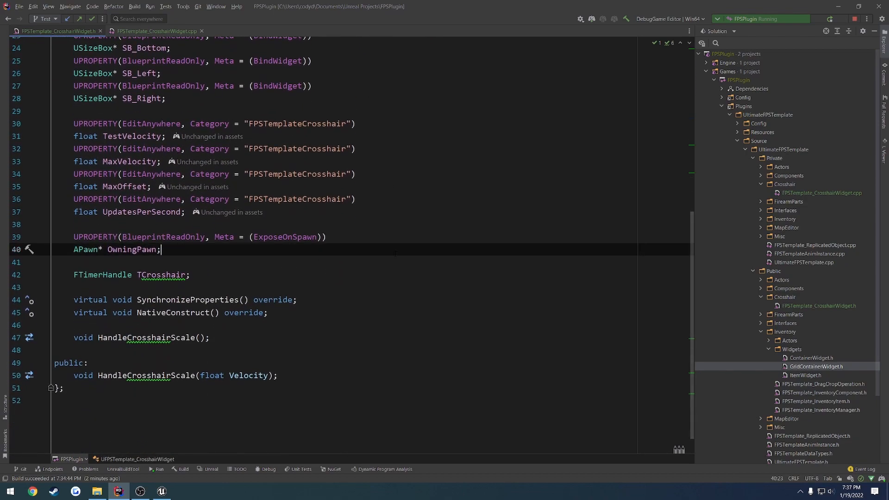
{"action": "key", "text": "Down"}
{"action": "key", "text": "Down"}
{"action": "key", "text": "End"}
{"action": "key", "text": "Return"}
{"action": "key", "text": "Return"}
{"action": "key", "text": "Return"}
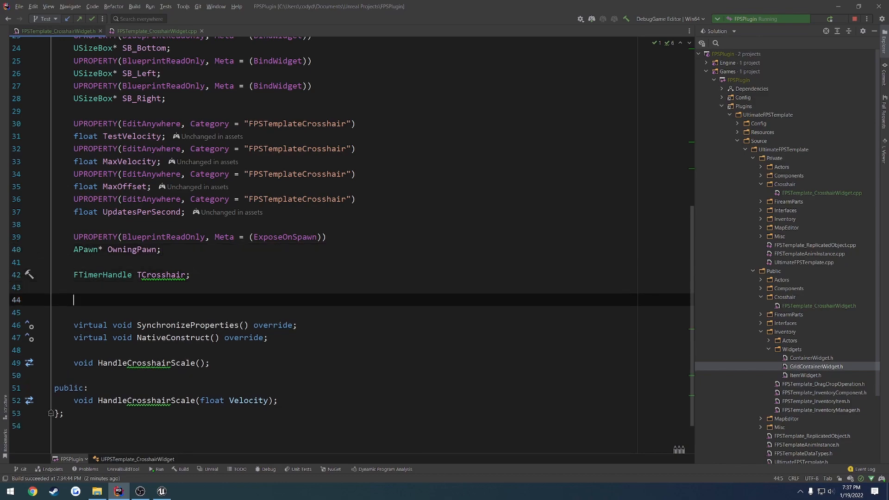
{"action": "key", "text": "Up"}
{"action": "key", "text": "ctrl+v"}
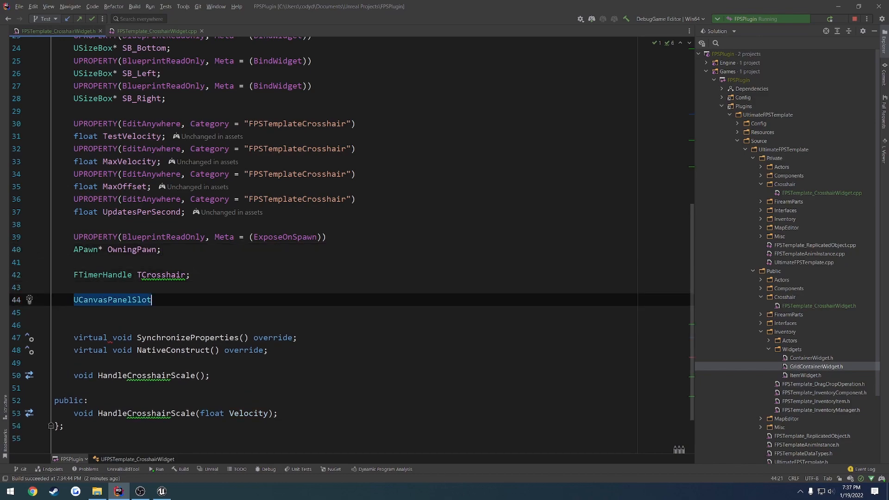
{"action": "type", "text": "* CPS_Top"}
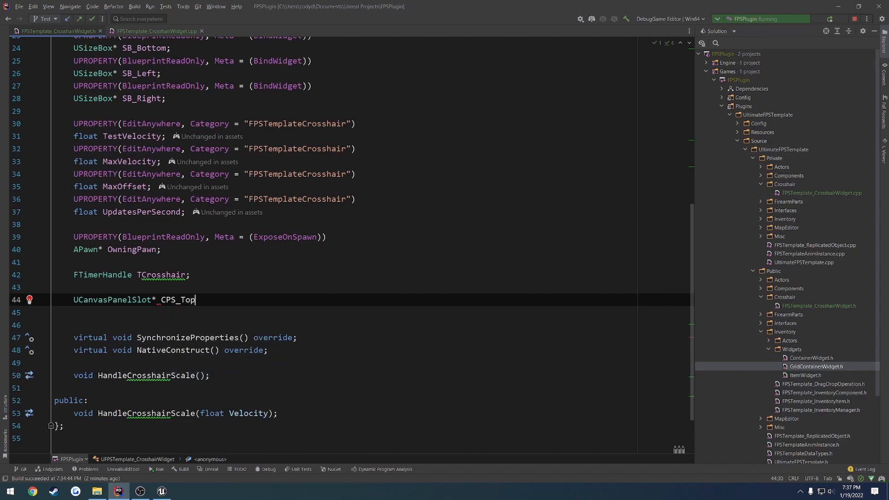
{"action": "type", "text": ";"}
Declare the member UCanvasPanelSlot* CPS_Bottom; under CPS_Top
{"action": "key", "text": "Return"}
{"action": "key", "text": "ctrl+v"}
{"action": "type", "text": "* "}
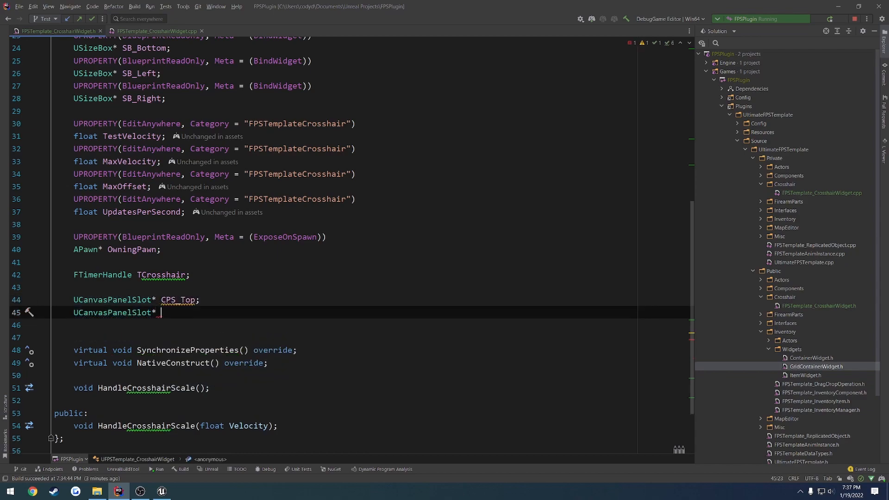
{"action": "type", "text": "CPS_Bottom;"}
{"action": "key", "text": "Return"}
Declare the members UCanvasPanelSlot* CPS_Left; and UCanvasPanelSlot* CPS_Right; under CPS_Bottom
{"action": "left_click_drag", "start_coordinate": [181, 313], "coordinate": [108, 313]}
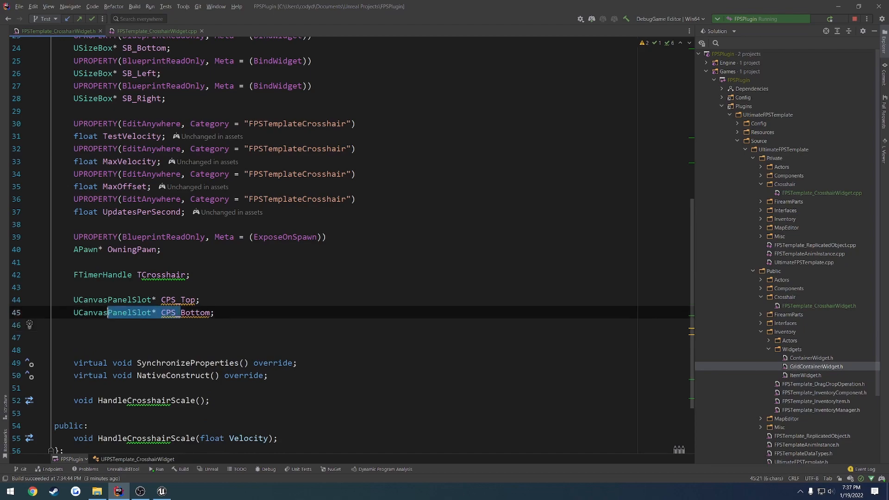
{"action": "key", "text": "ctrl+c"}
{"action": "left_click", "coordinate": [94, 326]}
{"action": "key", "text": "ctrl+v"}
{"action": "type", "text": "Left;"}
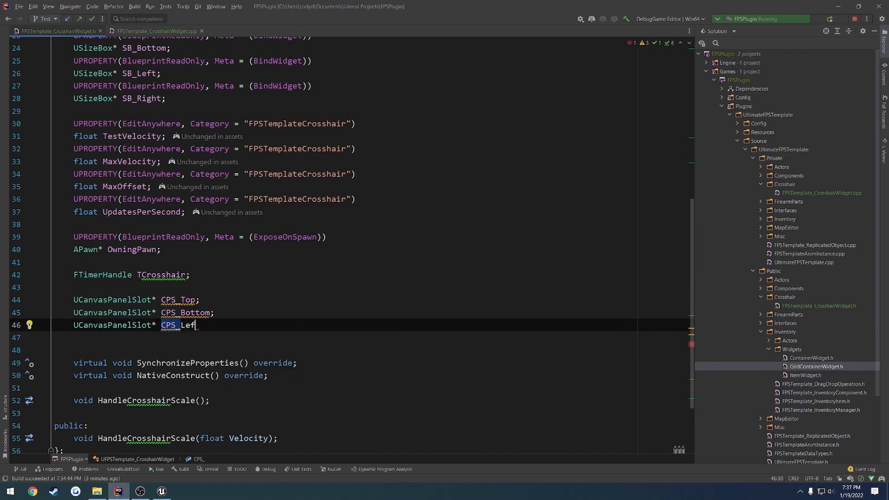
{"action": "key", "text": "Return"}
{"action": "key", "text": "ctrl+v"}
{"action": "type", "text": "Ri"}
{"action": "key", "text": "Delete"}
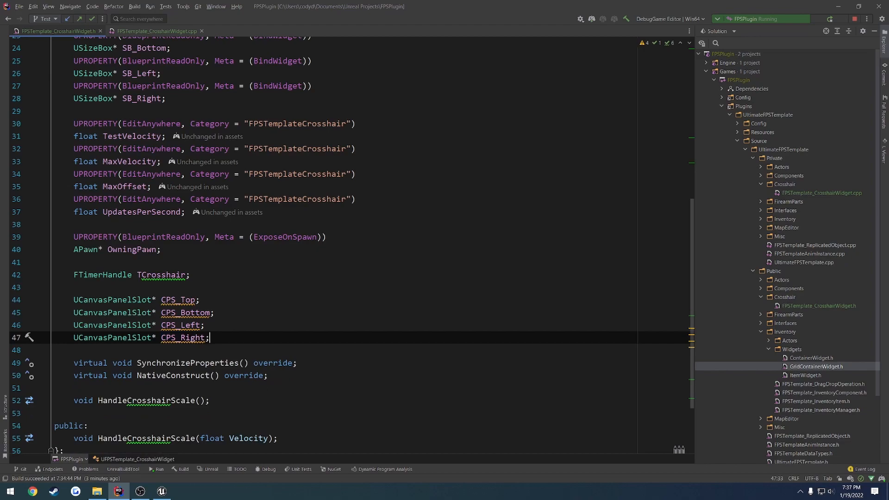
Copy the four canvas slot if-blocks from HandleCrosshairScale(float Velocity) into NativeConstruct, after Super::NativeConstruct(); in FPSTemplate_CrosshairWidget.cpp
{"action": "left_click", "coordinate": [157, 31]}
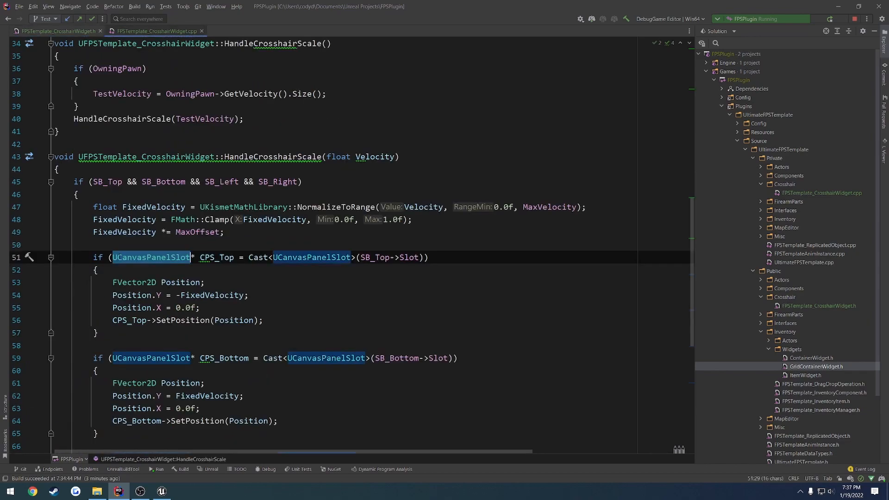
{"action": "left_click", "coordinate": [93, 257]}
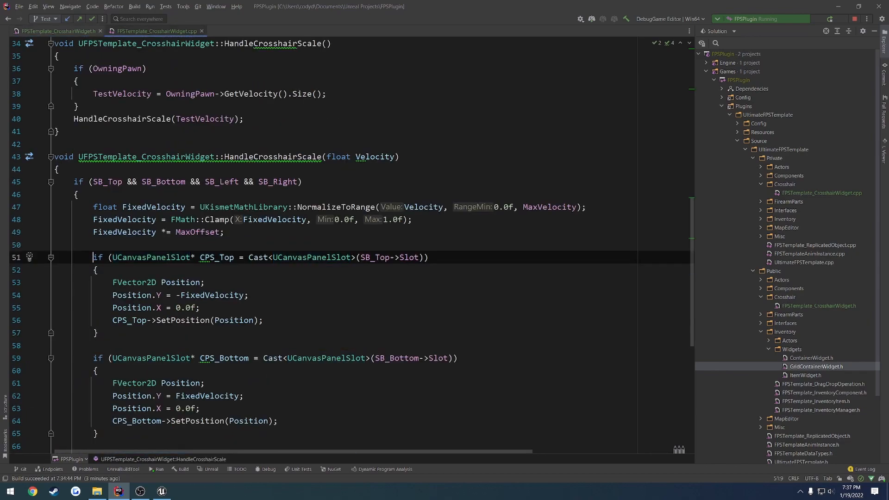
{"action": "scroll", "coordinate": [110, 272], "scroll_direction": "down", "scroll_amount": 8}
{"action": "left_click_drag", "start_coordinate": [93, 258], "coordinate": [108, 337]}
{"action": "scroll", "coordinate": [170, 312], "scroll_direction": "up", "scroll_amount": 6}
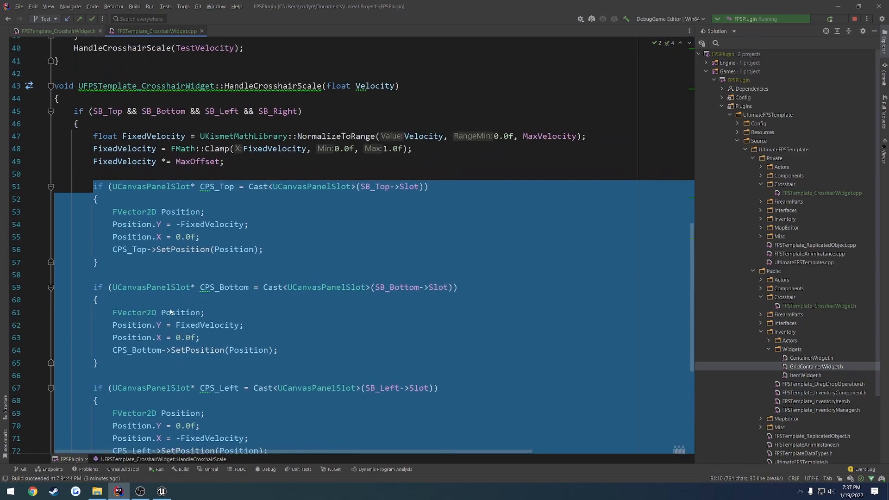
{"action": "scroll", "coordinate": [170, 312], "scroll_direction": "up", "scroll_amount": 6}
{"action": "key", "text": "Return"}
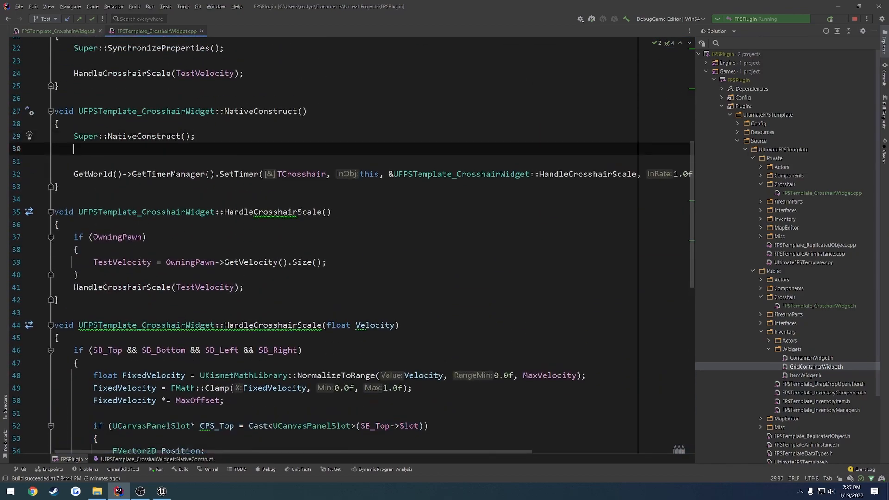
{"action": "key", "text": "ctrl+v"}
Delete the pasted CPS_Right, CPS_Left and CPS_Bottom if-blocks from NativeConstruct, working upward from the SetTimer line
{"action": "scroll", "coordinate": [265, 309], "scroll_direction": "down", "scroll_amount": 3}
{"action": "left_click_drag", "start_coordinate": [265, 309], "coordinate": [76, 258]}
{"action": "key", "text": "BackSpace"}
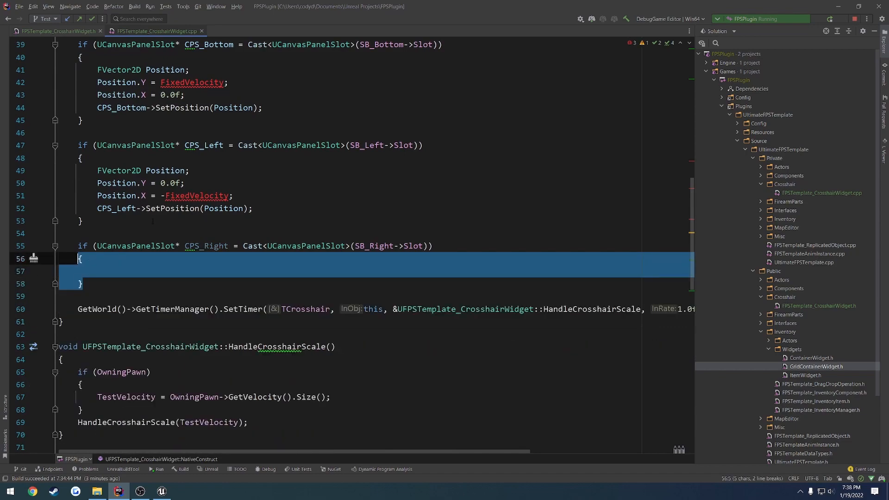
{"action": "key", "text": "BackSpace"}
{"action": "key", "text": "shift+Up"}
{"action": "key", "text": "shift+Up"}
{"action": "key", "text": "shift+Up"}
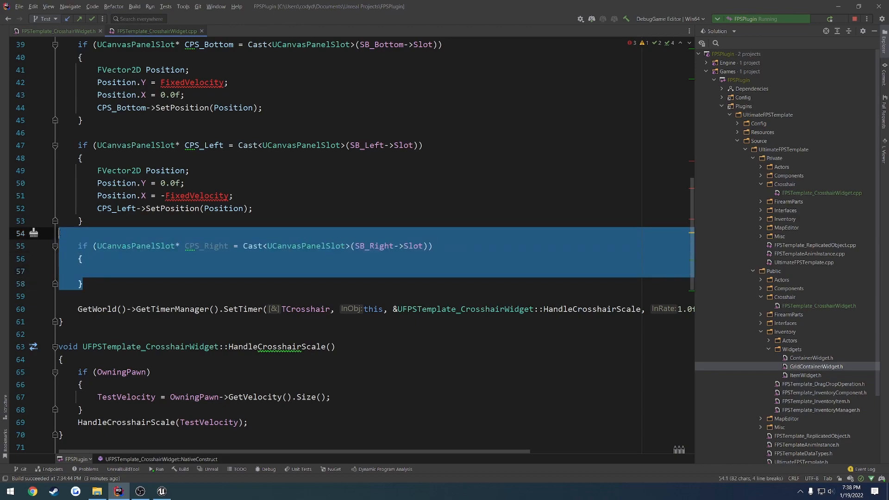
{"action": "key", "text": "BackSpace"}
{"action": "key", "text": "shift+Up"}
{"action": "key", "text": "shift+Up"}
{"action": "key", "text": "shift+Up"}
{"action": "key", "text": "shift+Up"}
{"action": "key", "text": "shift+Up"}
{"action": "key", "text": "shift+Up"}
{"action": "key", "text": "shift+Up"}
{"action": "key", "text": "shift+Up"}
{"action": "key", "text": "shift+Up"}
{"action": "key", "text": "shift+Up"}
{"action": "key", "text": "shift+Up"}
{"action": "key", "text": "shift+Up"}
{"action": "key", "text": "shift+Up"}
{"action": "key", "text": "shift+Up"}
{"action": "key", "text": "shift+Up"}
{"action": "key", "text": "shift+Up"}
{"action": "key", "text": "shift+Up"}
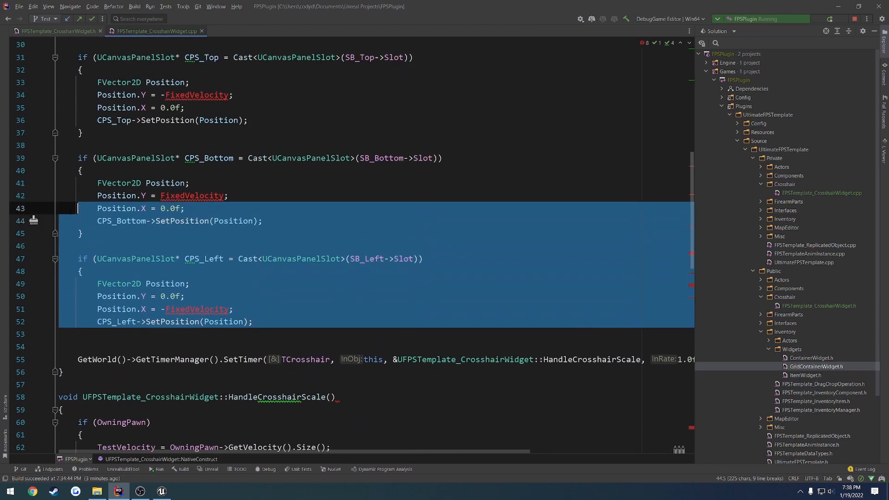
Reduce the pasted CPS_Top block in NativeConstruct to the assignment CPS_Top = Cast<UCanvasPanelSlot>(SB_Top->Slot);
{"action": "left_click_drag", "start_coordinate": [43, 117], "coordinate": [93, 57]}
{"action": "key", "text": "BackSpace"}
{"action": "key", "text": "BackSpace"}
{"action": "key", "text": "BackSpace"}
{"action": "key", "text": "BackSpace"}
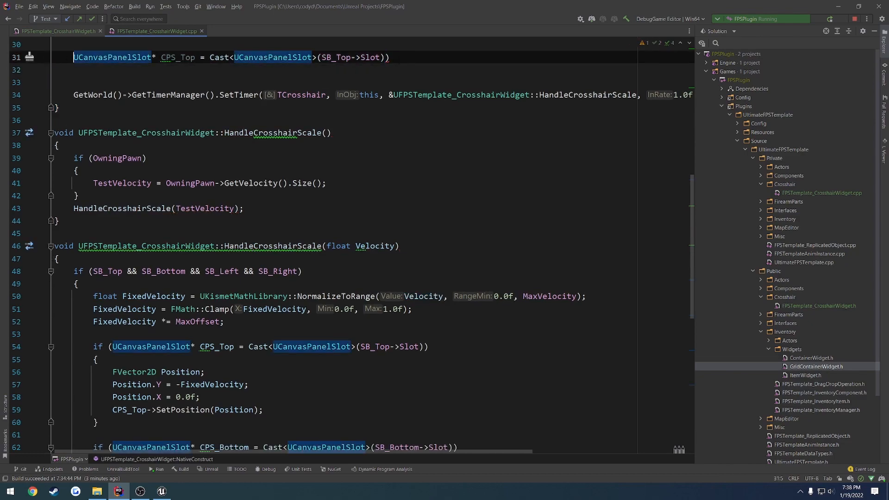
{"action": "left_click", "coordinate": [398, 57]}
{"action": "scroll", "coordinate": [337, 150], "scroll_direction": "up", "scroll_amount": 5}
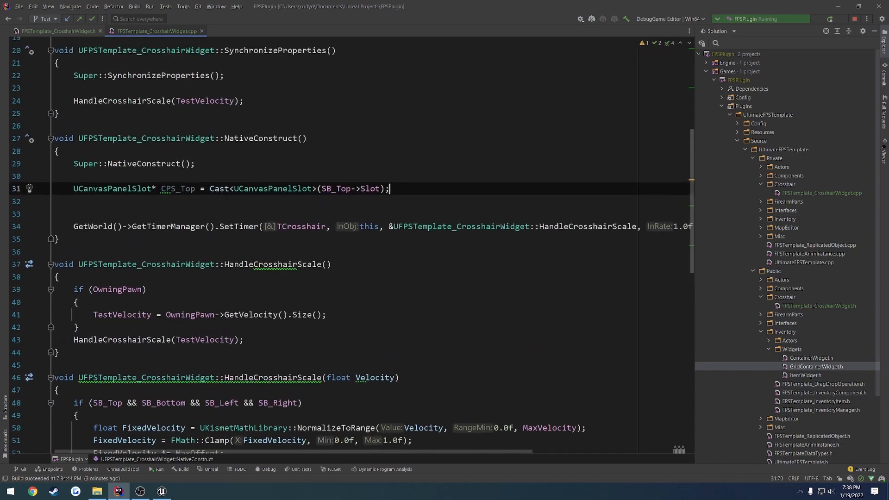
{"action": "left_click_drag", "start_coordinate": [74, 245], "coordinate": [159, 246]}
{"action": "key", "text": "BackSpace"}
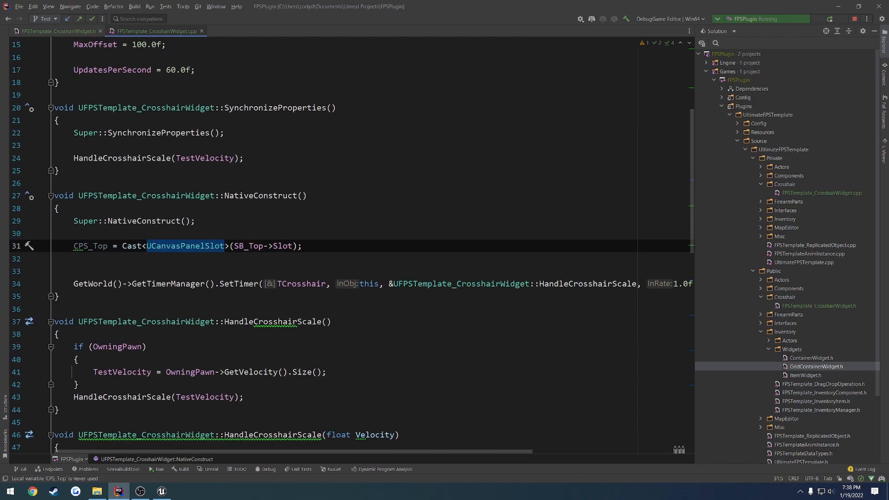
Duplicate the CPS_Top assignment line three times in NativeConstruct and remove the extra blank line before the SetTimer call
{"action": "left_click_drag", "start_coordinate": [73, 245], "coordinate": [303, 246]}
{"action": "left_click", "coordinate": [330, 247]}
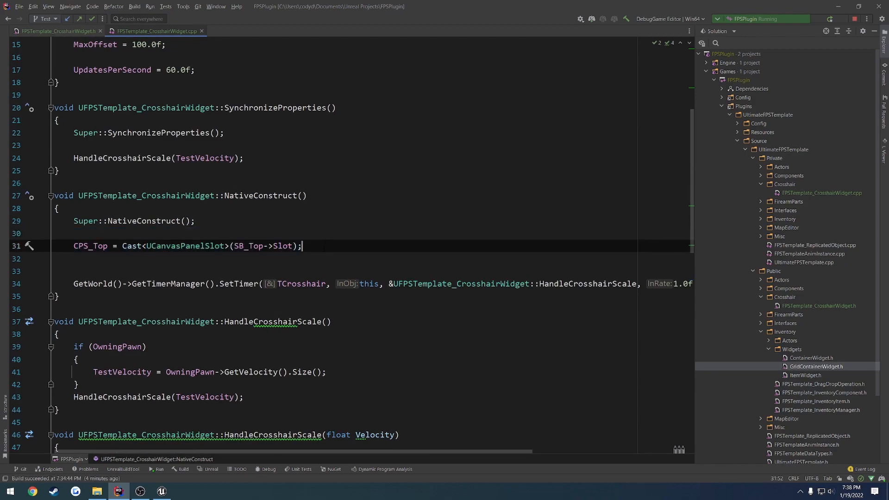
{"action": "key", "text": "ctrl+d"}
{"action": "key", "text": "ctrl+d"}
{"action": "key", "text": "ctrl+d"}
{"action": "key", "text": "Delete"}
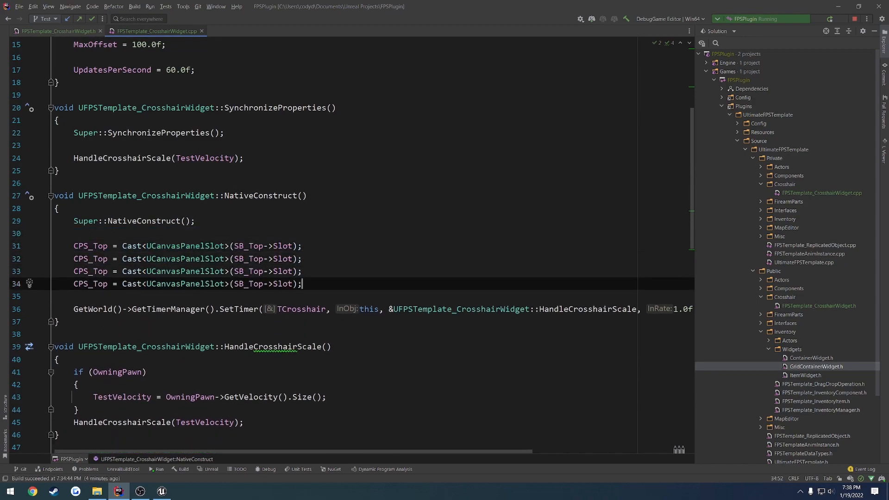
Change the assigned variable in the second cast line of NativeConstruct to CPS_Bottom
{"action": "left_click", "coordinate": [100, 259]}
{"action": "key", "text": "BackSpace"}
{"action": "key", "text": "BackSpace"}
{"action": "type", "text": "B"}
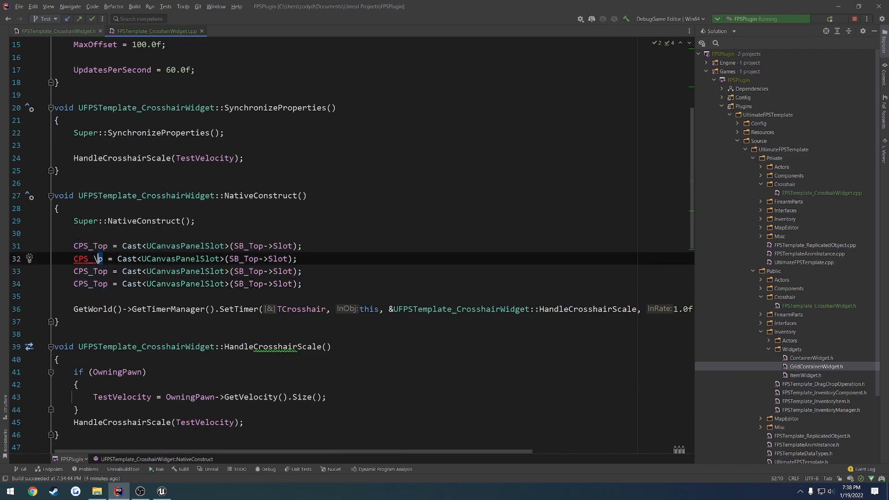
{"action": "key", "text": "Delete"}
{"action": "key", "text": "BackSpace"}
{"action": "type", "text": "Bottom"}
{"action": "left_click", "coordinate": [112, 259]}
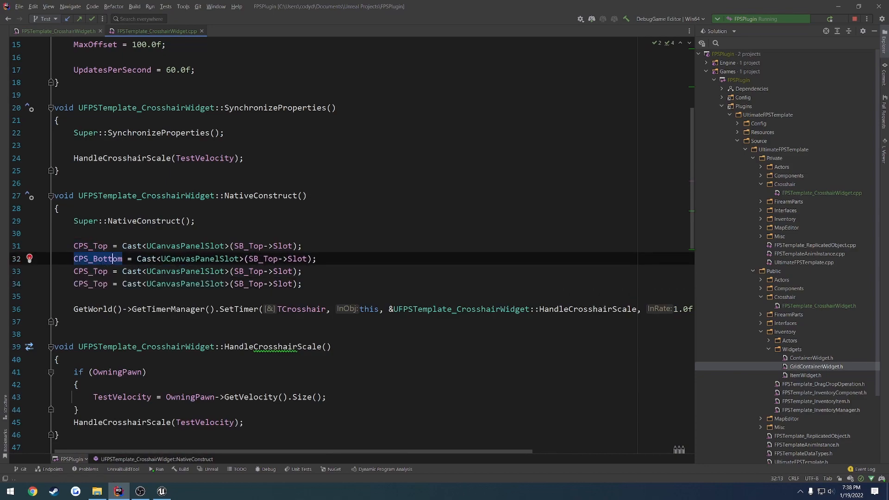
Change the assigned variables in the third and fourth cast lines to CPS_Left and CPS_Right
{"action": "left_click", "coordinate": [102, 272]}
{"action": "type", "text": "Left"}
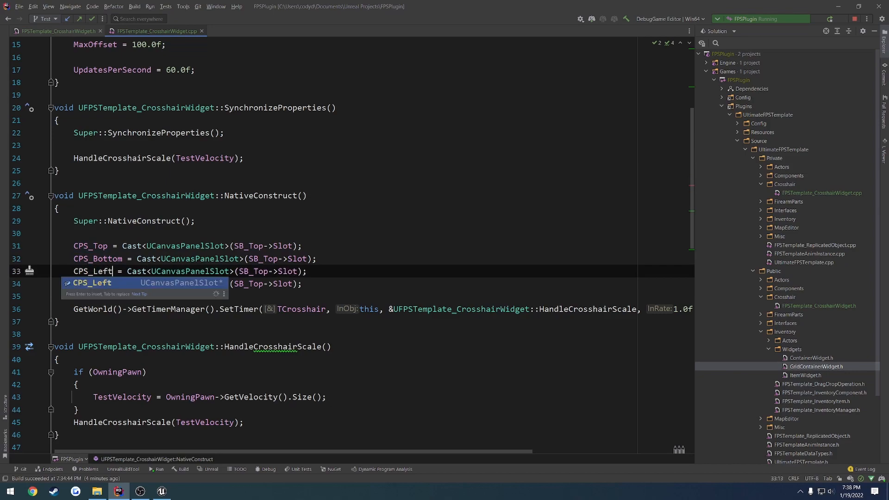
{"action": "key", "text": "Escape"}
{"action": "key", "text": "Down"}
{"action": "key", "text": "Left"}
{"action": "key", "text": "BackSpace"}
{"action": "key", "text": "BackSpace"}
{"action": "key", "text": "BackSpace"}
{"action": "type", "text": "Right"}
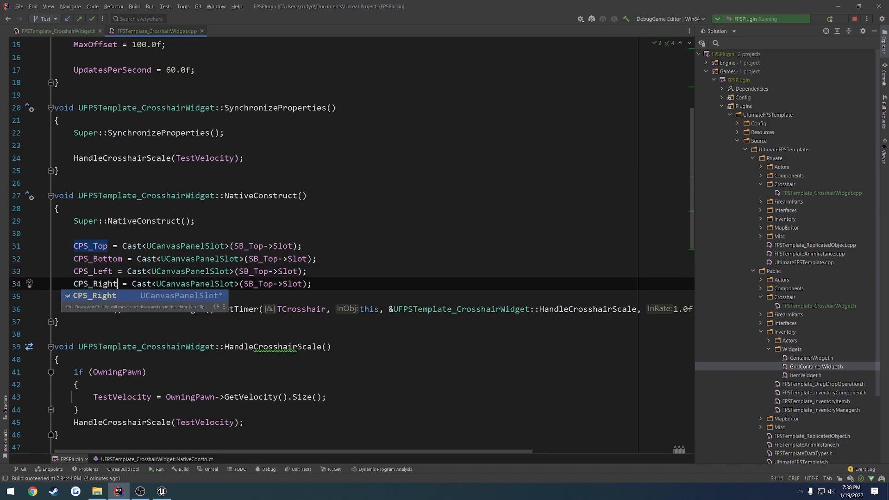
Change the size boxes cast for CPS_Bottom, CPS_Left and CPS_Right to SB_Bottom, SB_Left and SB_Right
{"action": "left_click_drag", "start_coordinate": [278, 259], "coordinate": [265, 259]}
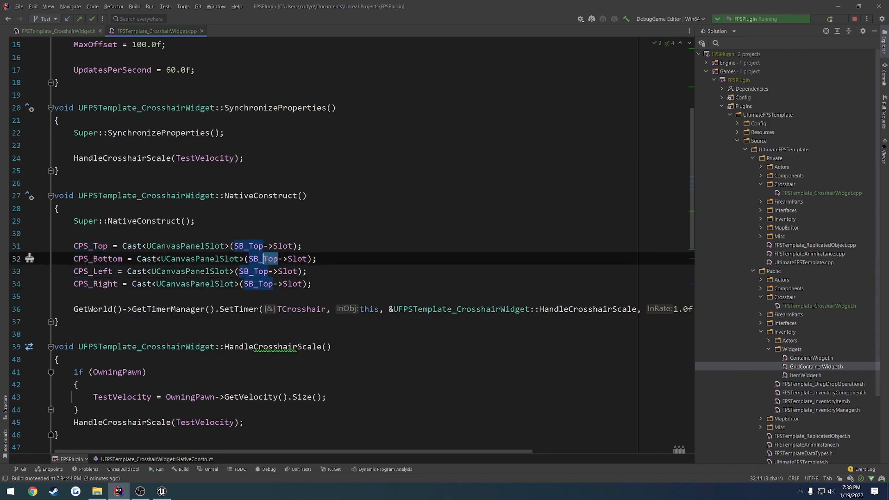
{"action": "type", "text": "Bottom"}
{"action": "left_click", "coordinate": [292, 271]}
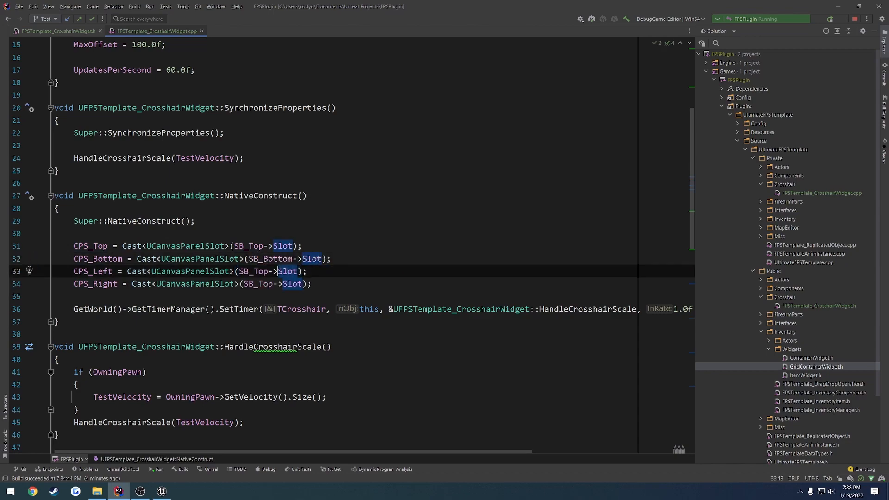
{"action": "key", "text": "Left"}
{"action": "key", "text": "BackSpace"}
{"action": "type", "text": "Left-"}
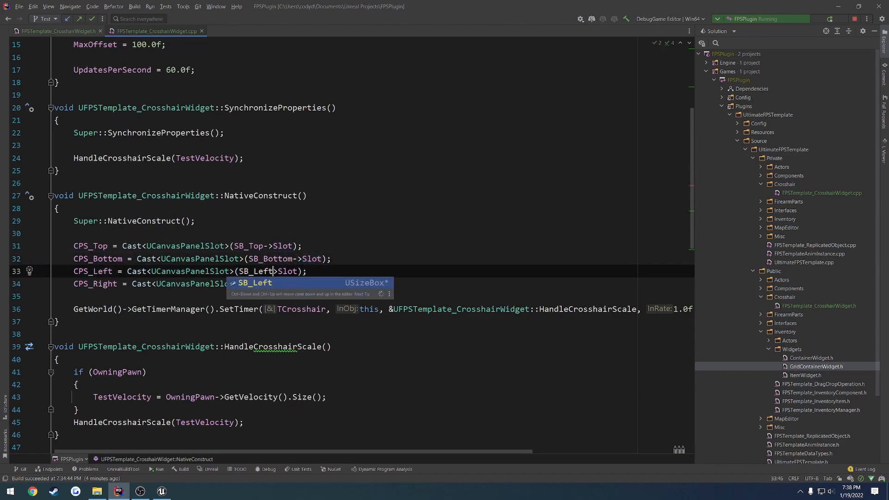
{"action": "key", "text": "Down"}
{"action": "key", "text": "Left"}
{"action": "key", "text": "BackSpace"}
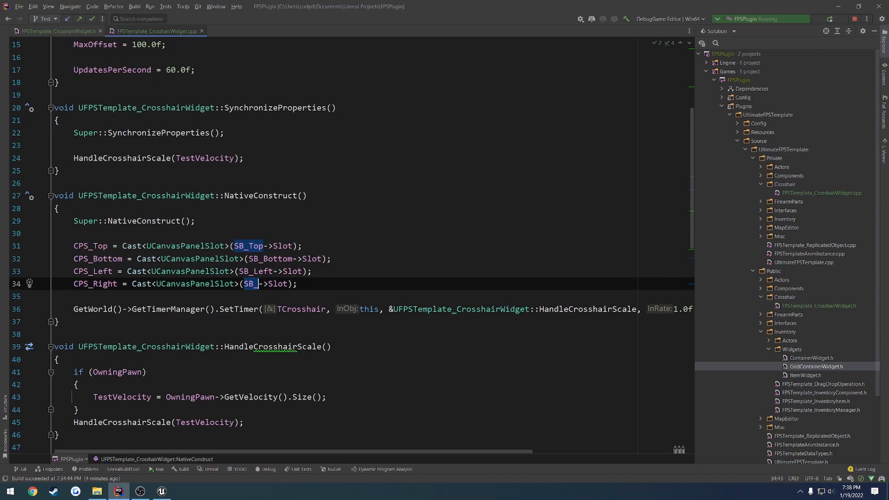
{"action": "type", "text": "Right"}
{"action": "left_click", "coordinate": [54, 233]}
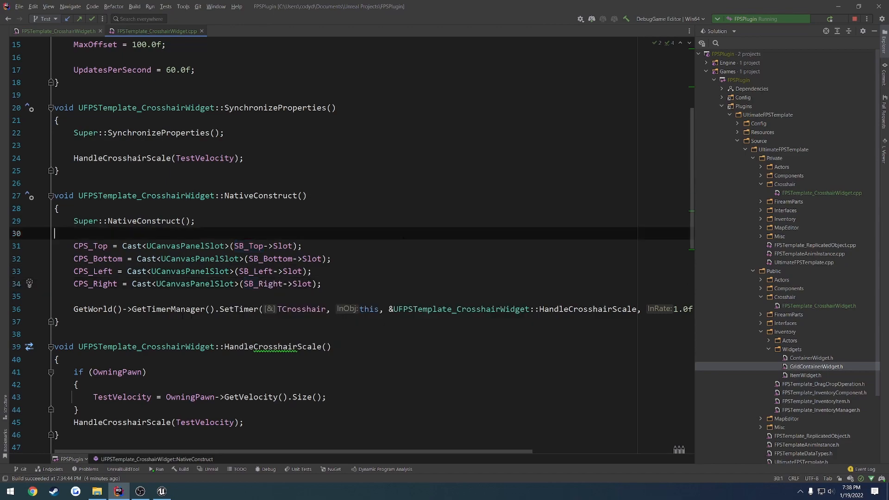
Replace the SB_Top slot cast condition in HandleCrosshairScale(float Velocity) with if (CPS_Top)
{"action": "scroll", "coordinate": [137, 305], "scroll_direction": "down", "scroll_amount": 7}
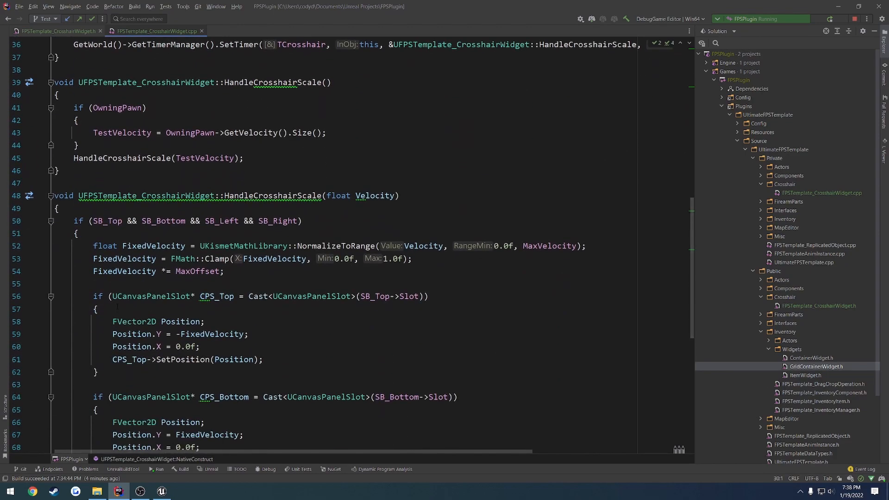
{"action": "scroll", "coordinate": [117, 306], "scroll_direction": "up", "scroll_amount": 2}
{"action": "double_click", "coordinate": [91, 57]}
{"action": "key", "text": "ctrl+c"}
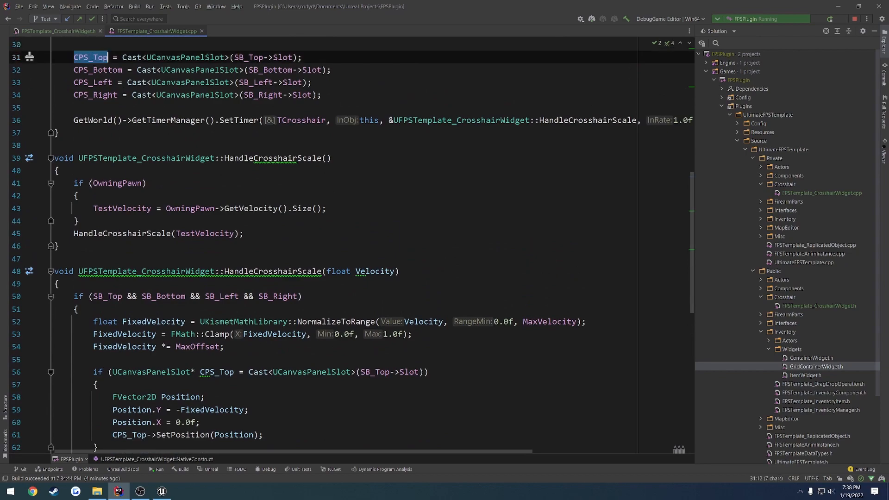
{"action": "left_click_drag", "start_coordinate": [112, 372], "coordinate": [424, 372]}
{"action": "key", "text": "ctrl+v"}
Replace the SB_Bottom slot cast condition in HandleCrosshairScale(float Velocity) with if (CPS_Bottom)
{"action": "double_click", "coordinate": [98, 70]}
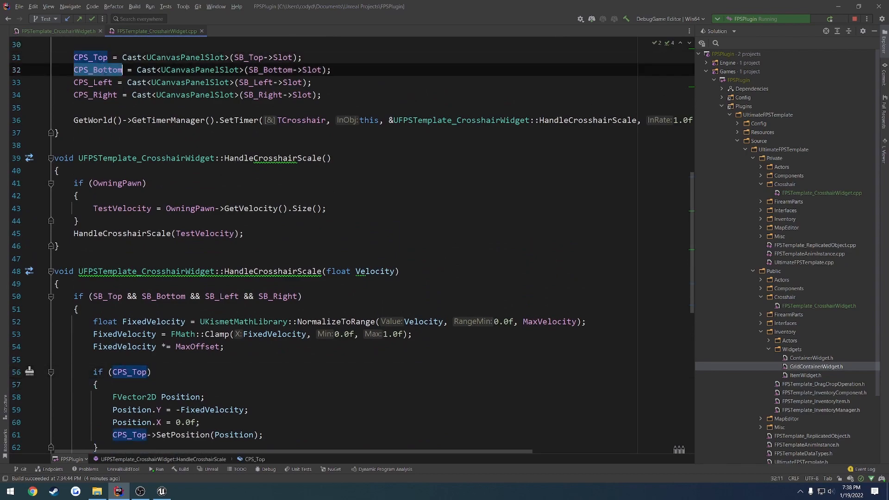
{"action": "scroll", "coordinate": [98, 70], "scroll_direction": "down", "scroll_amount": 4}
{"action": "left_click_drag", "start_coordinate": [113, 321], "coordinate": [455, 321]}
{"action": "type", "text": "CPS_Bottom"}
Replace the SB_Left slot cast condition in HandleCrosshairScale(float Velocity) with if (CPS_Left)
{"action": "scroll", "coordinate": [140, 145], "scroll_direction": "up", "scroll_amount": 5}
{"action": "double_click", "coordinate": [93, 120]}
{"action": "key", "text": "ctrl+c"}
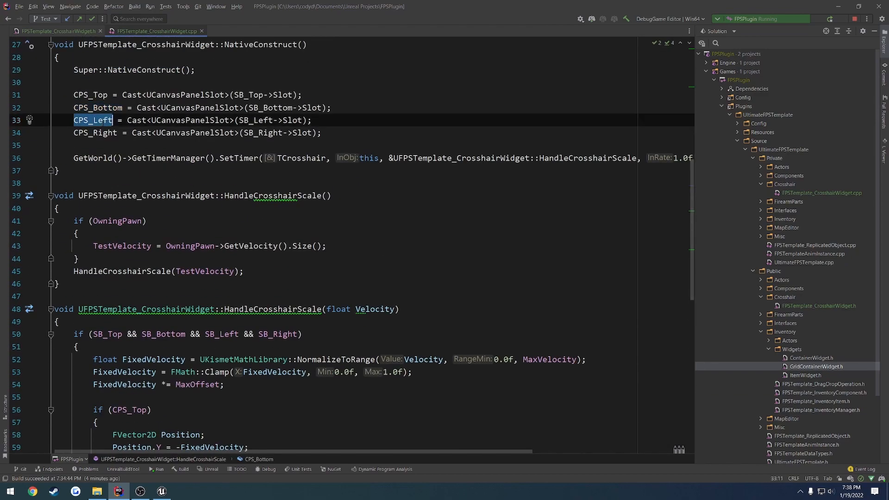
{"action": "scroll", "coordinate": [93, 120], "scroll_direction": "down", "scroll_amount": 7}
{"action": "left_click_drag", "start_coordinate": [112, 346], "coordinate": [424, 347]}
{"action": "key", "text": "ctrl+v"}
{"action": "scroll", "coordinate": [426, 346], "scroll_direction": "up", "scroll_amount": 5}
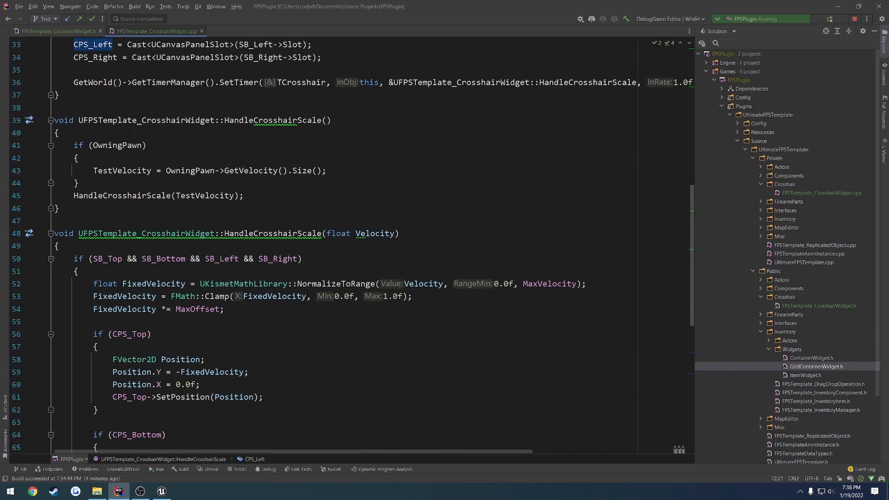
Replace the SB_Right slot cast condition in HandleCrosshairScale(float Velocity) with if (CPS_Right)
{"action": "double_click", "coordinate": [95, 57]}
{"action": "scroll", "coordinate": [168, 317], "scroll_direction": "down", "scroll_amount": 9}
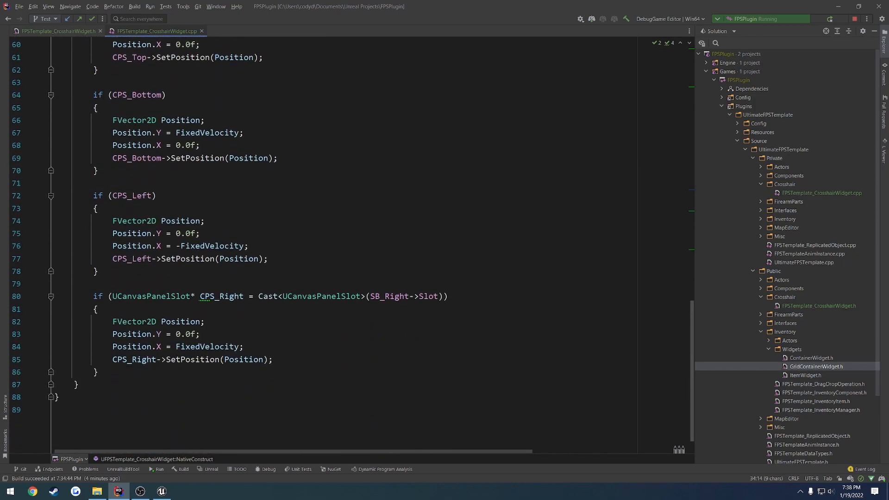
{"action": "left_click_drag", "start_coordinate": [113, 296], "coordinate": [443, 295]}
{"action": "type", "text": "CPS_Right"}
Move the FVector2D Position; declaration from the CPS_Top block to the line directly below FixedVelocity *= MaxOffset;
{"action": "scroll", "coordinate": [185, 232], "scroll_direction": "up", "scroll_amount": 5}
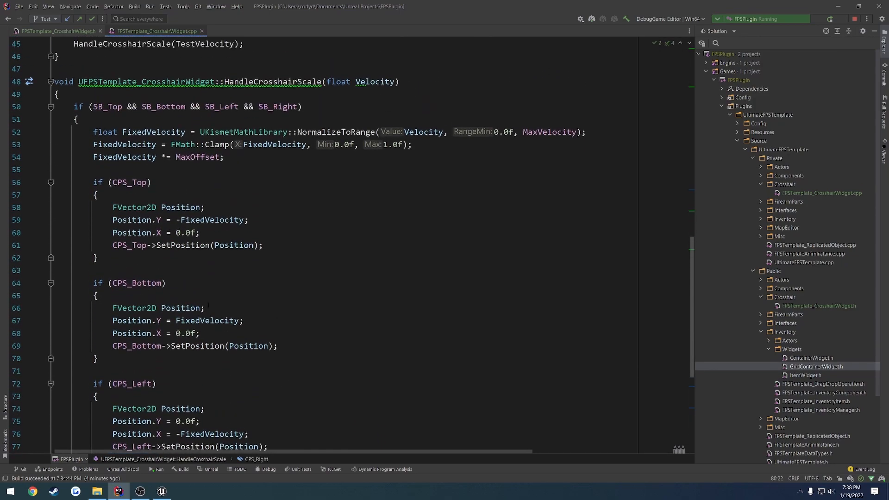
{"action": "left_click_drag", "start_coordinate": [204, 208], "coordinate": [113, 208]}
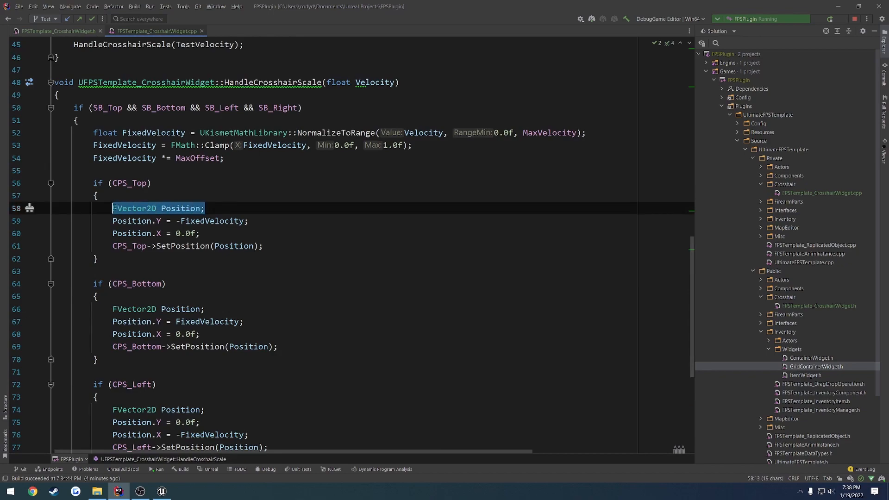
{"action": "left_click_drag", "start_coordinate": [202, 233], "coordinate": [113, 208]}
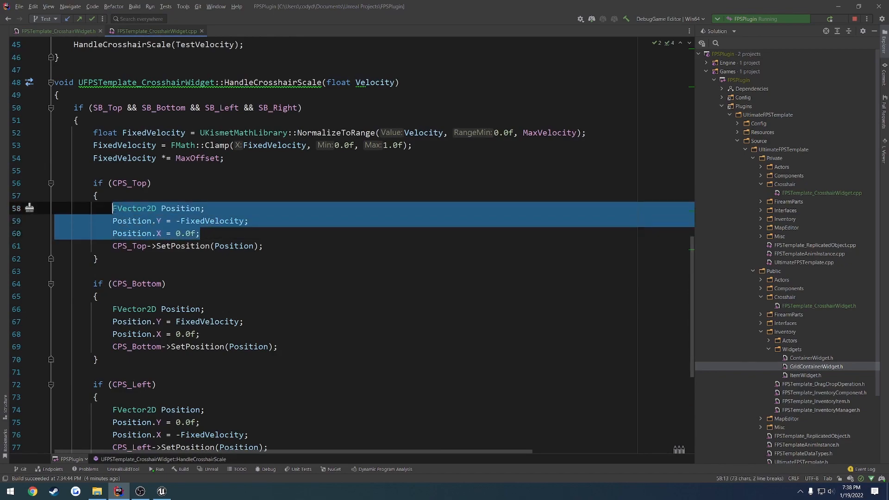
{"action": "left_click", "coordinate": [126, 209]}
{"action": "left_click_drag", "start_coordinate": [205, 209], "coordinate": [112, 208]}
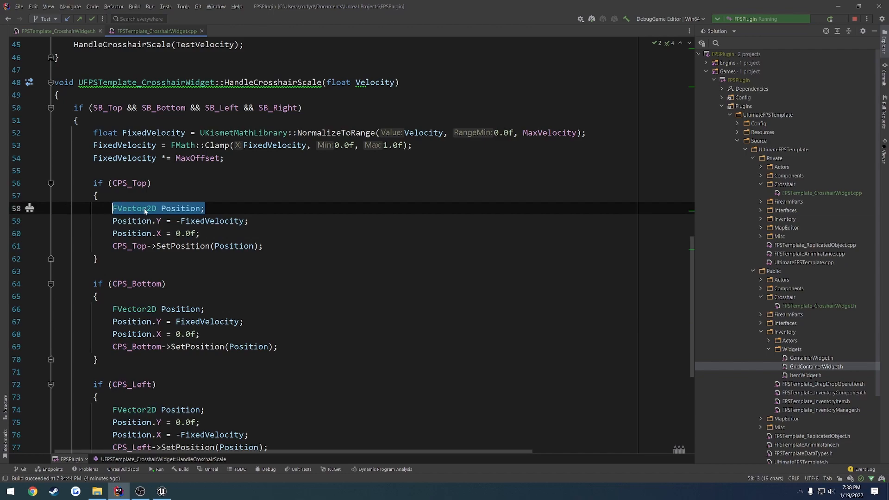
{"action": "key", "text": "ctrl+x"}
{"action": "key", "text": "BackSpace"}
{"action": "left_click", "coordinate": [171, 158]}
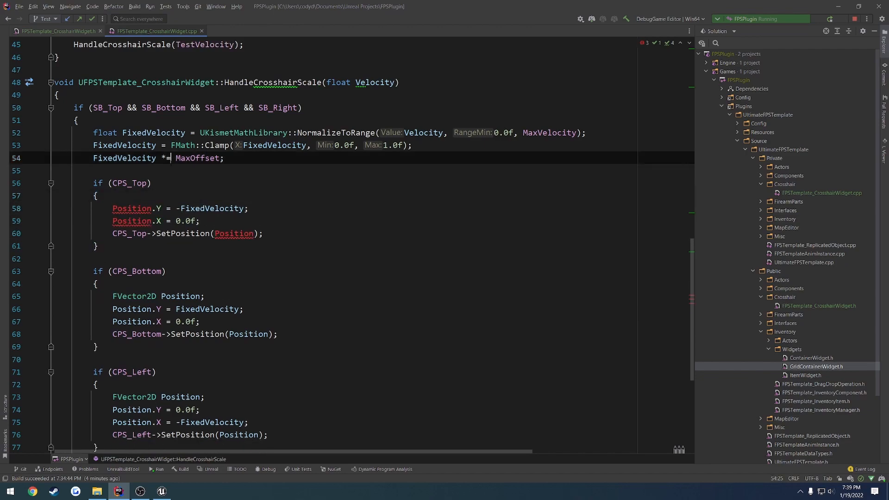
{"action": "key", "text": "End"}
{"action": "key", "text": "Return"}
{"action": "key", "text": "ctrl+v"}
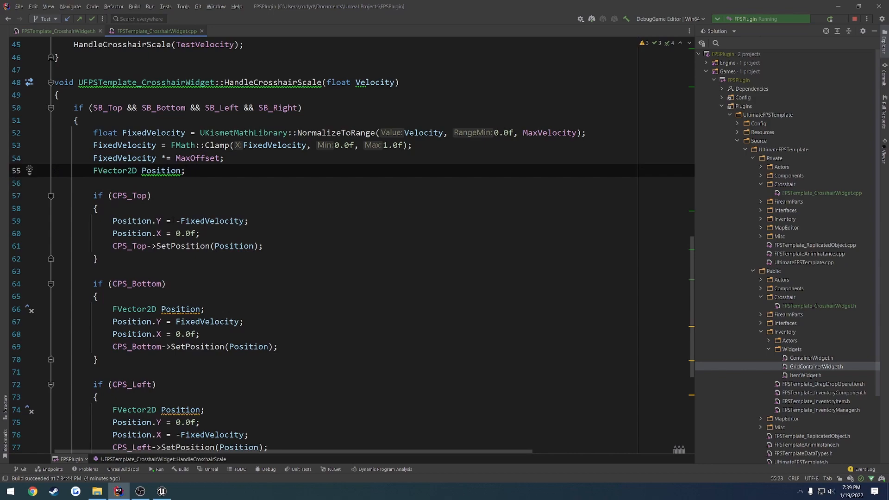
Delete the duplicate FVector2D Position; declarations from the CPS_Bottom, CPS_Left and CPS_Right blocks
{"action": "left_click", "coordinate": [174, 310]}
{"action": "key", "text": "ctrl+x"}
{"action": "scroll", "coordinate": [176, 297], "scroll_direction": "down", "scroll_amount": 4}
{"action": "left_click", "coordinate": [171, 245]}
{"action": "key", "text": "ctrl+x"}
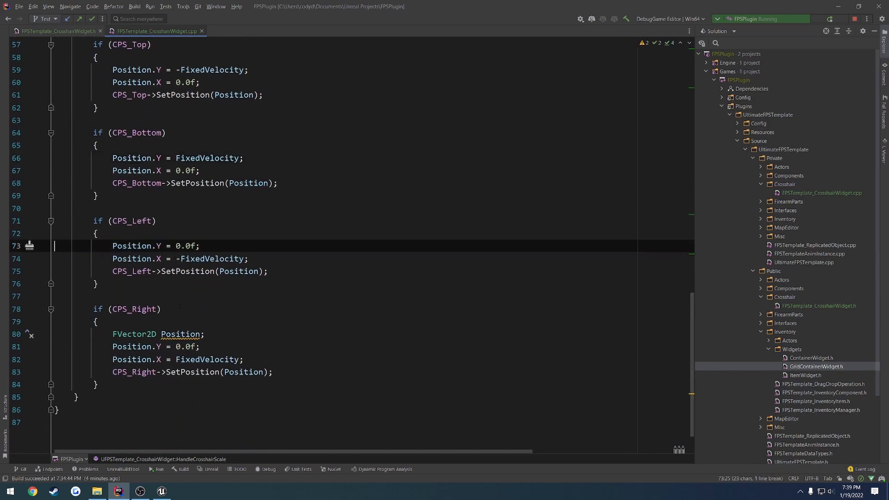
{"action": "left_click", "coordinate": [181, 335]}
{"action": "key", "text": "ctrl+x"}
{"action": "left_click", "coordinate": [276, 324]}
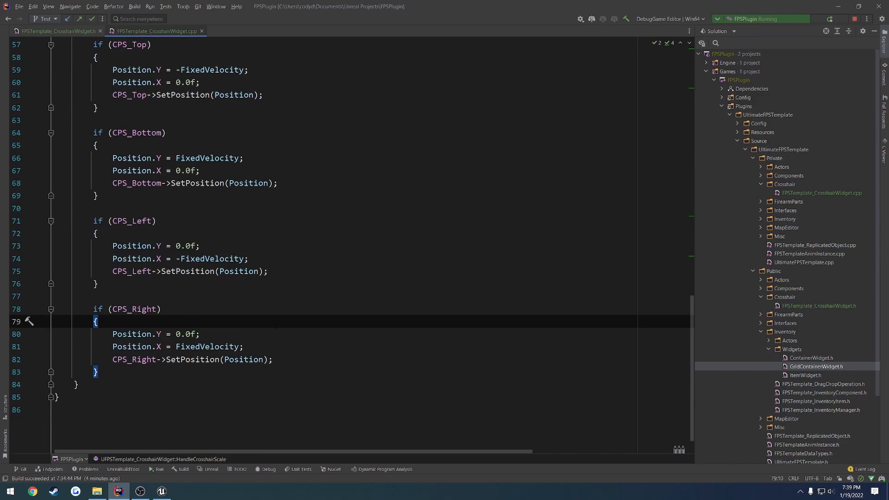
Switch to Unreal Editor and close it, then rebuild and relaunch the project from Rider
{"action": "scroll", "coordinate": [191, 226], "scroll_direction": "up", "scroll_amount": 3}
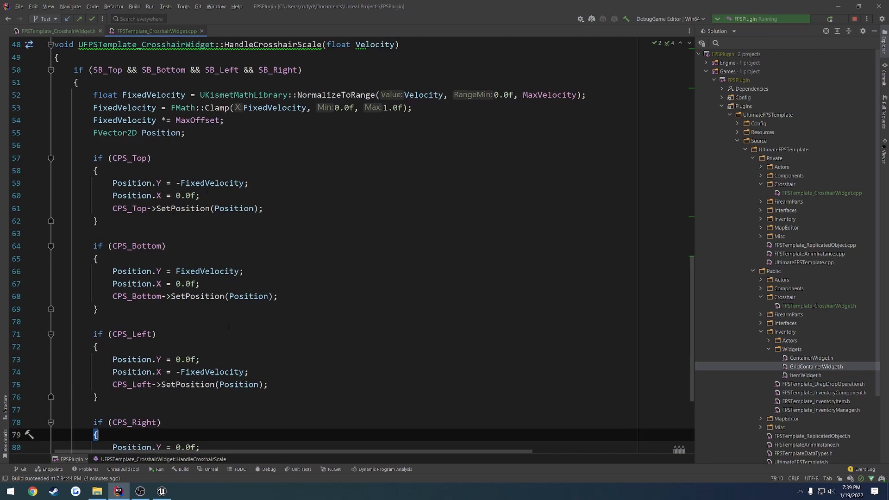
{"action": "scroll", "coordinate": [228, 327], "scroll_direction": "down", "scroll_amount": 2}
{"action": "scroll", "coordinate": [209, 311], "scroll_direction": "up", "scroll_amount": 4}
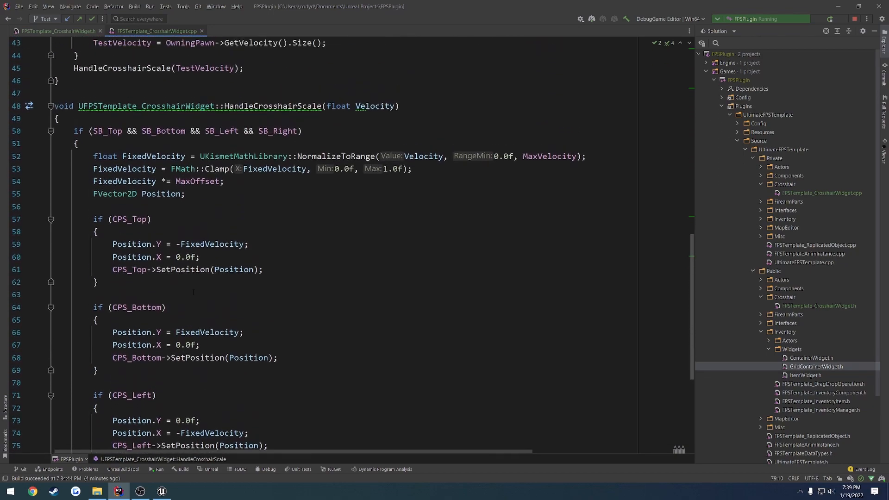
{"action": "scroll", "coordinate": [199, 301], "scroll_direction": "up", "scroll_amount": 1}
{"action": "left_click", "coordinate": [163, 492]}
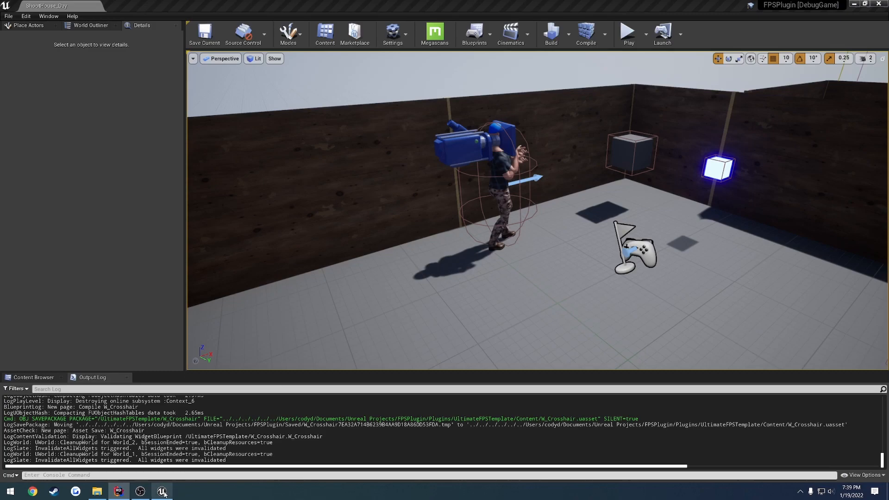
{"action": "left_click", "coordinate": [884, 3]}
{"action": "left_click", "coordinate": [829, 19]}
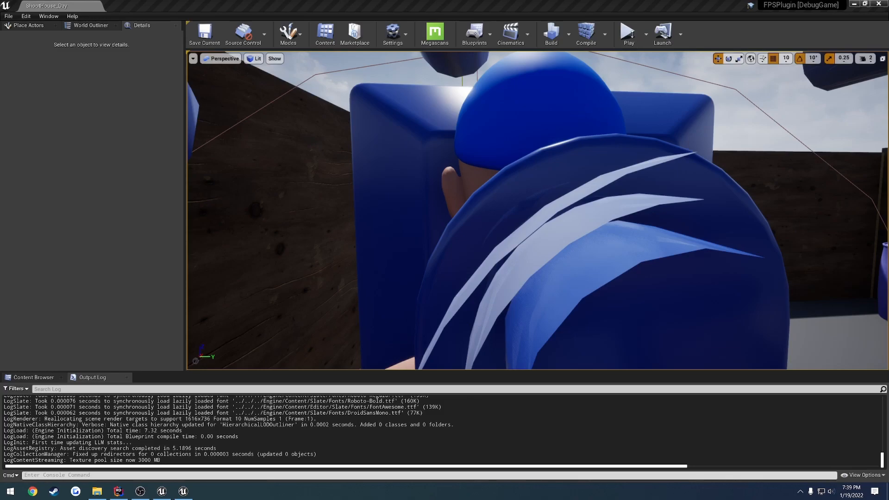
Play the level and check how the crosshair reacts to walking and stopping, then end the play session
{"action": "left_click", "coordinate": [628, 33]}
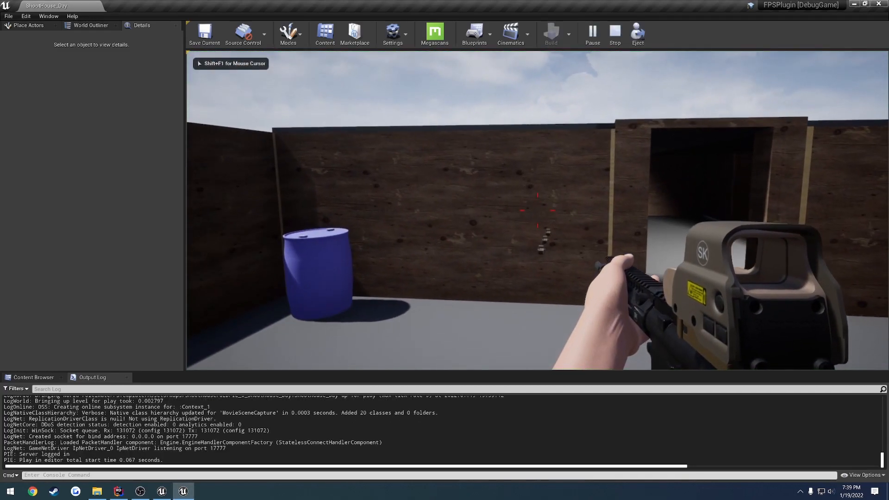
{"action": "key", "text": "w"}
{"action": "key", "text": "w"}
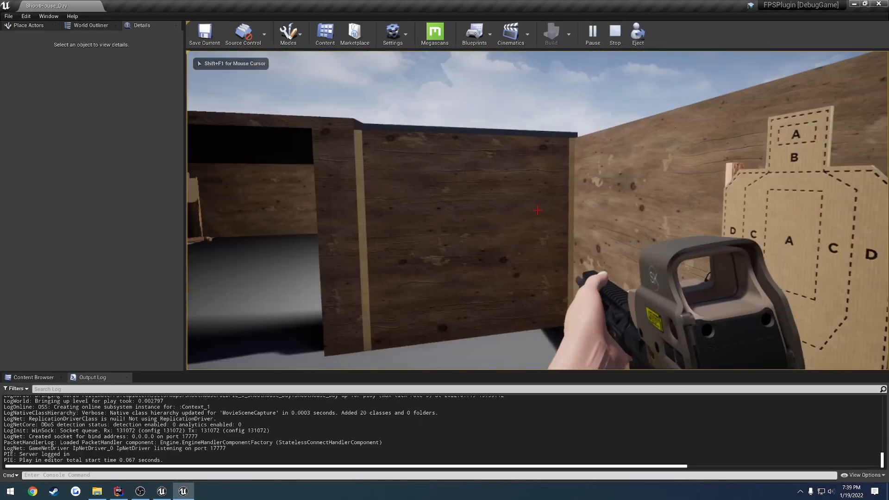
{"action": "key", "text": "s"}
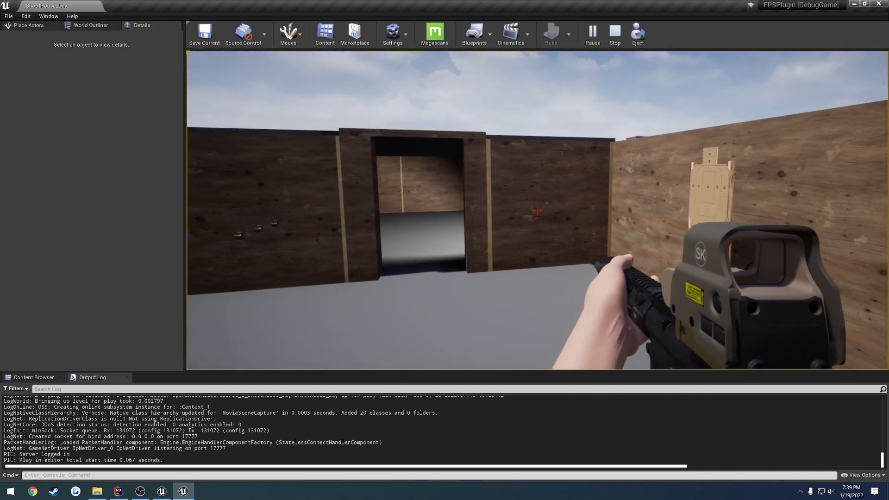
{"action": "key", "text": "a"}
{"action": "key", "text": "d"}
{"action": "key", "text": "w"}
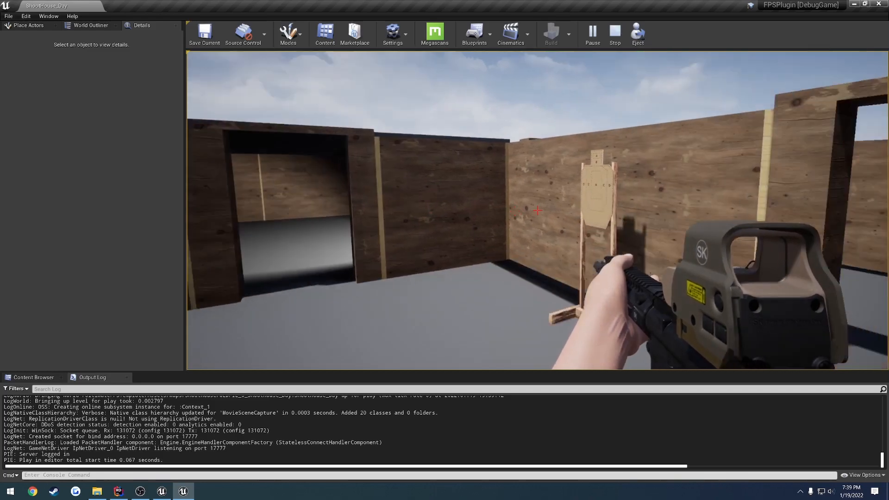
{"action": "key", "text": "w"}
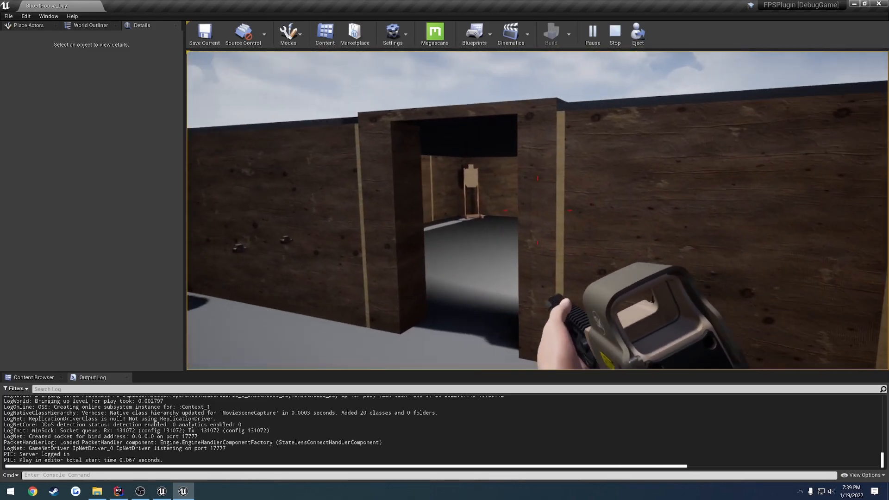
{"action": "key", "text": "s"}
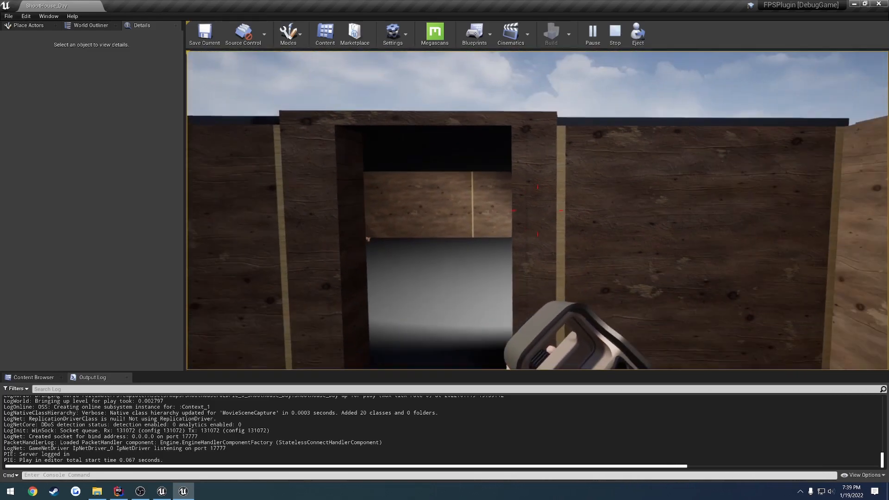
{"action": "key", "text": "Escape"}
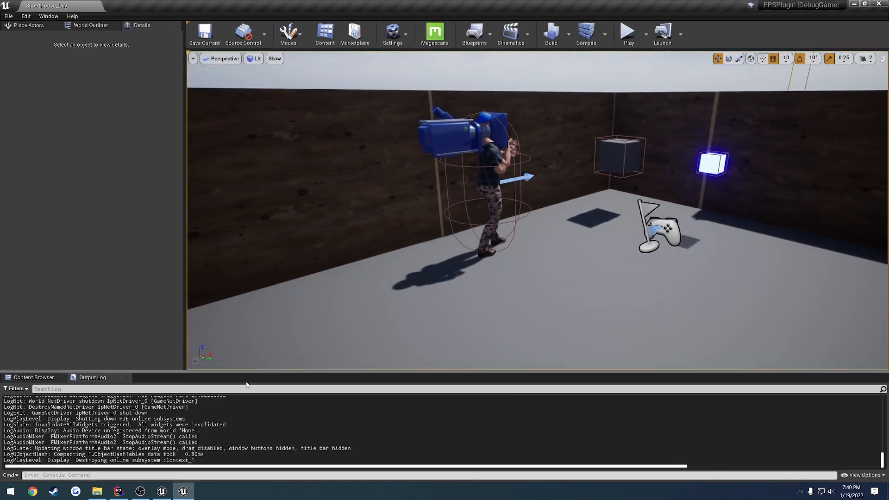
Switch back to Rider and review the four UCanvasPanelSlot casts in NativeConstruct
{"action": "left_click", "coordinate": [118, 491]}
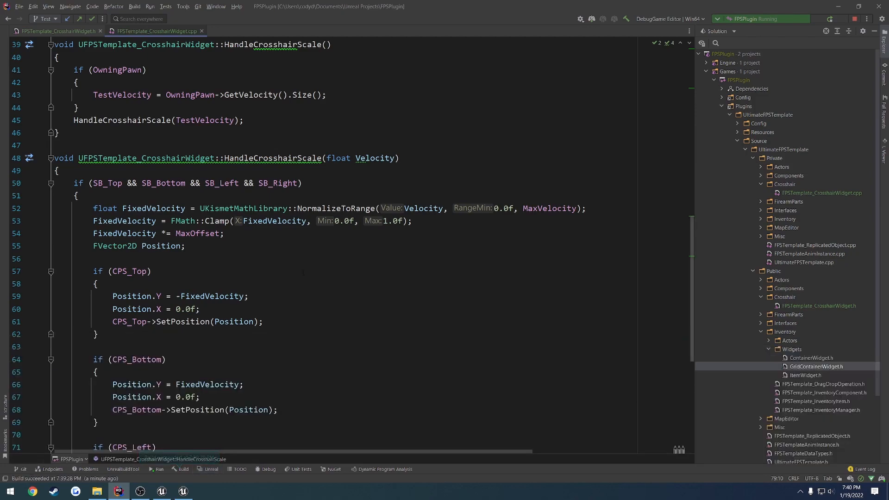
{"action": "scroll", "coordinate": [215, 262], "scroll_direction": "down", "scroll_amount": 2}
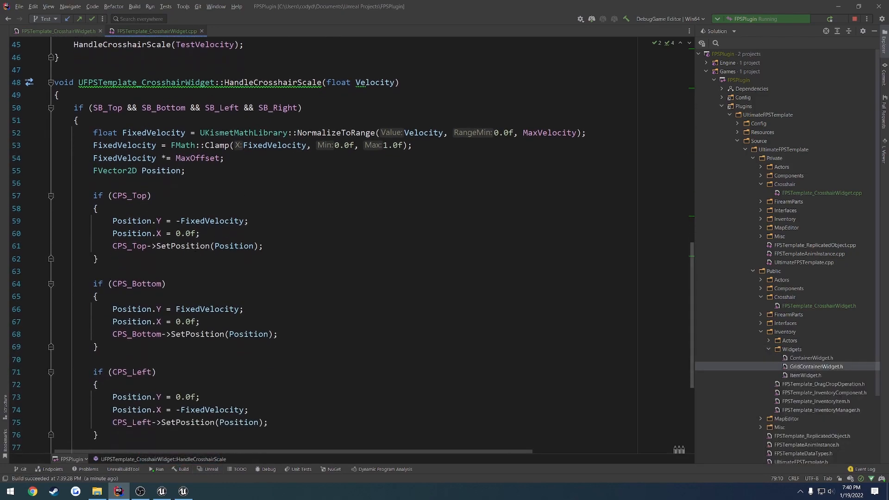
{"action": "left_click", "coordinate": [204, 195]}
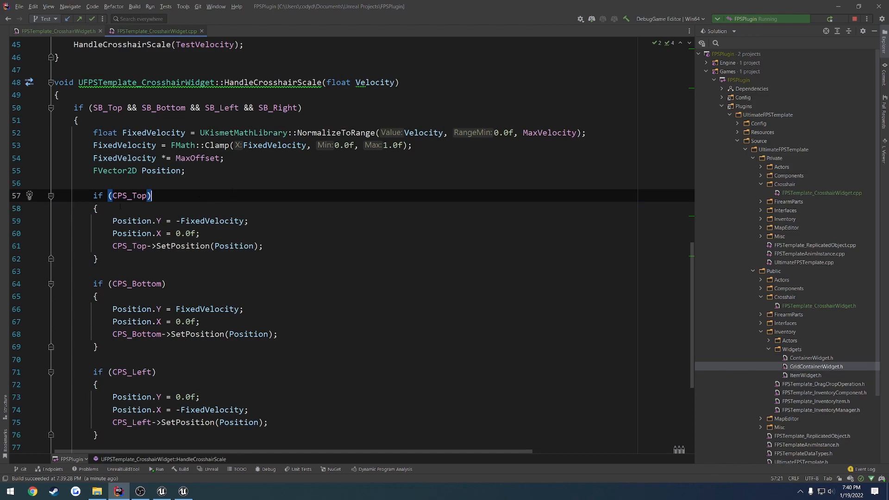
{"action": "scroll", "coordinate": [332, 208], "scroll_direction": "up", "scroll_amount": 8}
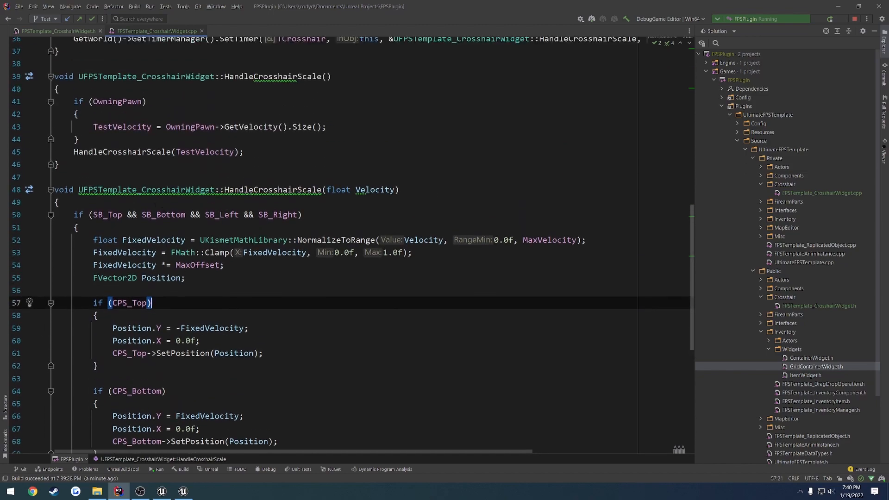
{"action": "left_click_drag", "start_coordinate": [333, 208], "coordinate": [79, 170]}
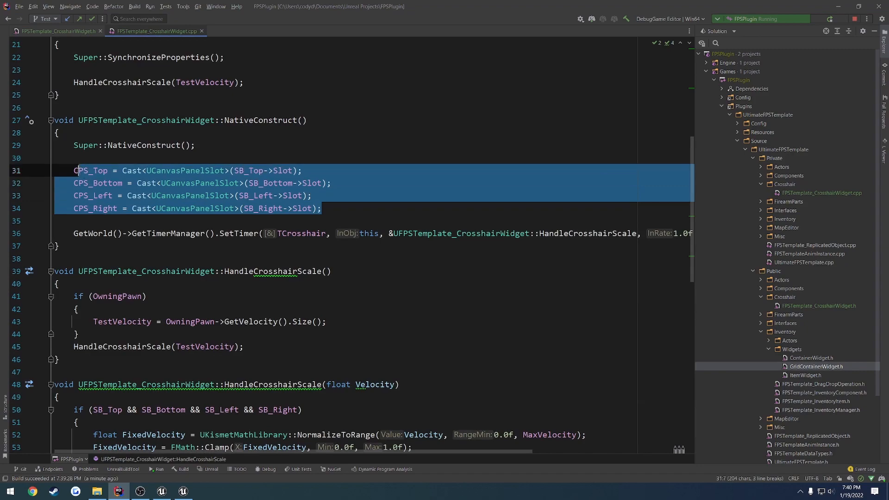
Declare UCanvasPanelSlot* GetCanvasPanelSlot(USizeBox* SizeBox); below HandleCrosshairScale() in the FPSTemplate_CrosshairWidget.h header
{"action": "left_click", "coordinate": [72, 31]}
{"action": "scroll", "coordinate": [259, 223], "scroll_direction": "down", "scroll_amount": 3}
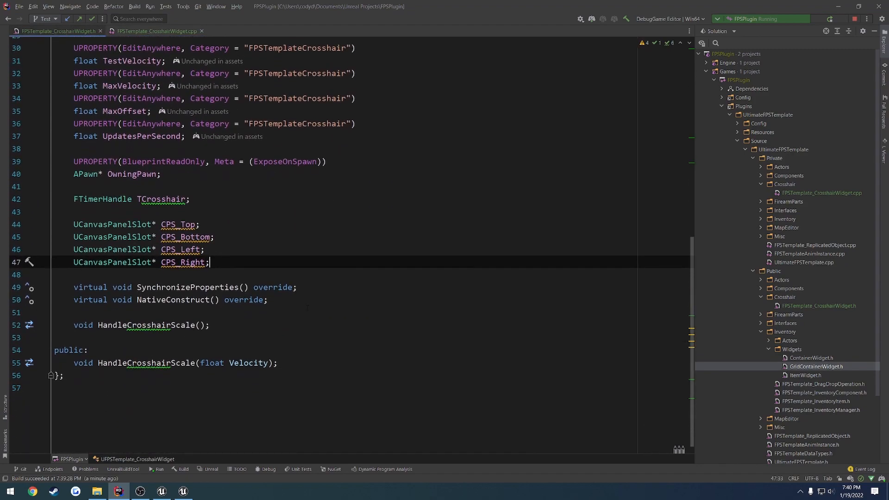
{"action": "left_click", "coordinate": [309, 325]}
{"action": "key", "text": "Return"}
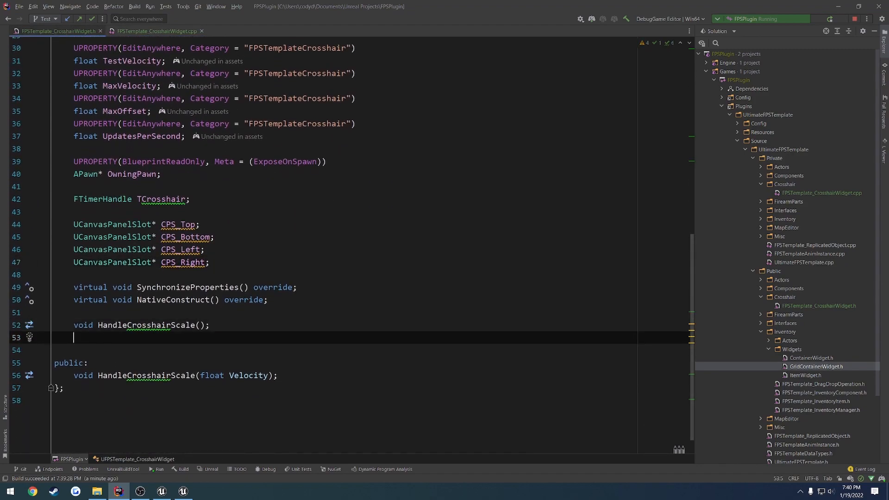
{"action": "type", "text": "UCanvasPanelSlot"}
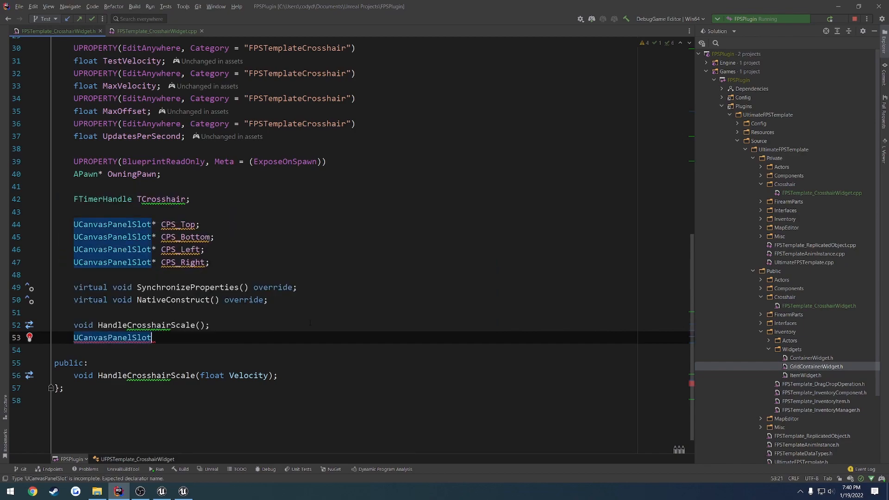
{"action": "type", "text": "* C"}
{"action": "key", "text": "BackSpace"}
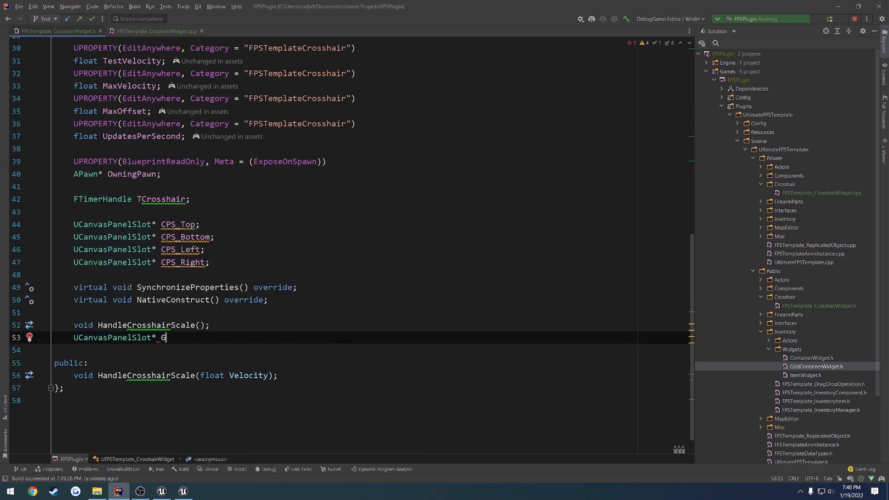
{"action": "type", "text": "Get"}
{"action": "type", "text": "CPS"}
{"action": "type", "text": "anva"}
{"action": "type", "text": "sP"}
{"action": "key", "text": "Return"}
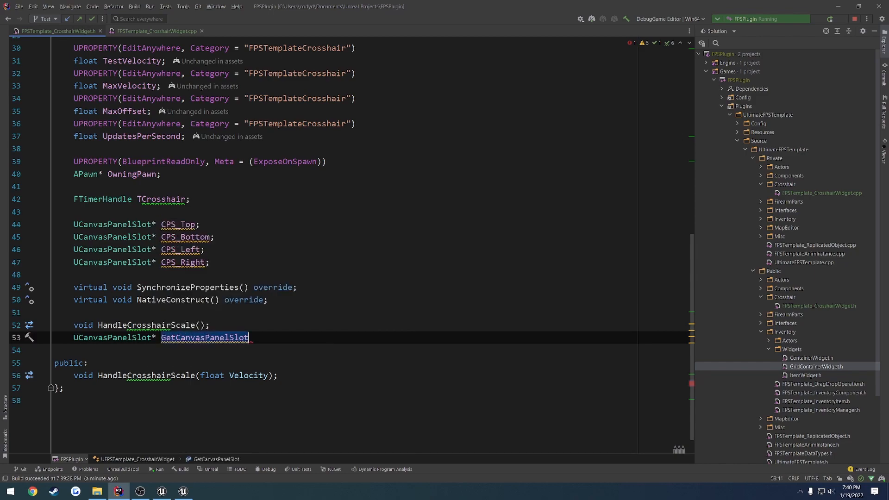
{"action": "type", "text": "("}
{"action": "type", "text": "USizeBox* "}
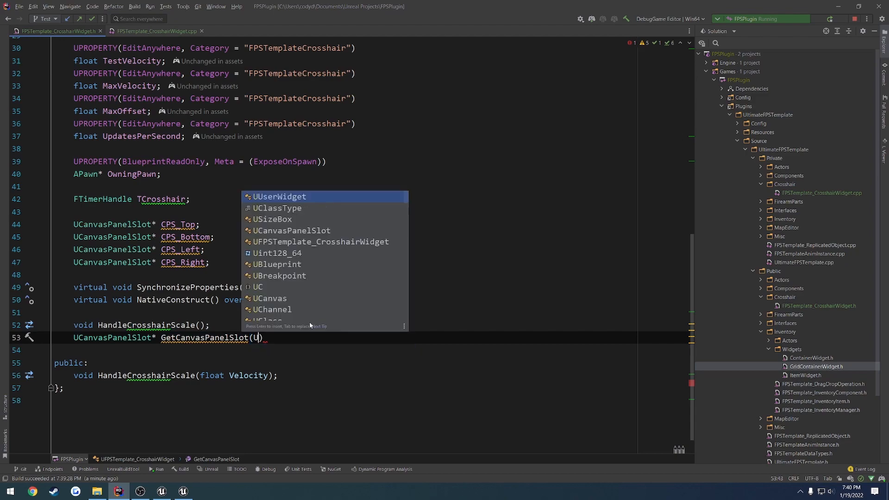
{"action": "type", "text": "SizeBox)"}
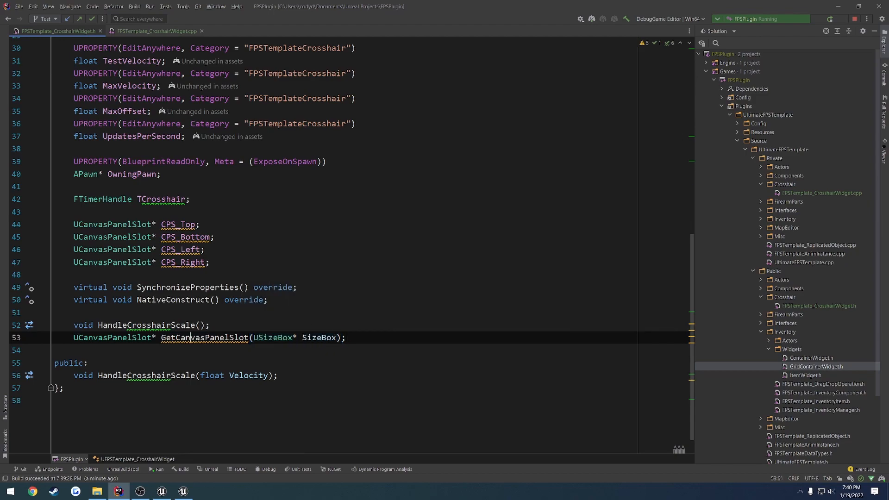
{"action": "type", "text": ";"}
Generate the empty GetCanvasPanelSlot definition in the cpp file and move it directly below NativeConstruct
{"action": "key", "text": "alt+Return"}
{"action": "key", "text": "Return"}
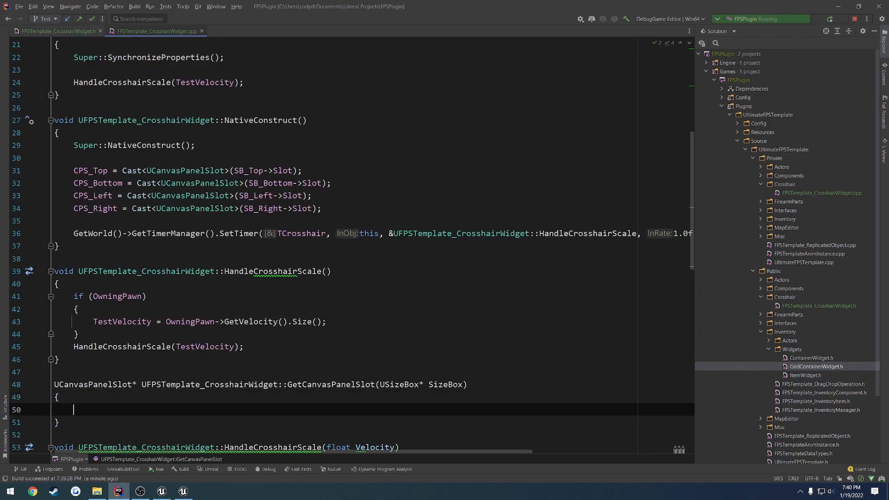
{"action": "left_click_drag", "start_coordinate": [60, 422], "coordinate": [55, 385]}
{"action": "key", "text": "ctrl+c"}
{"action": "key", "text": "BackSpace"}
{"action": "key", "text": "BackSpace"}
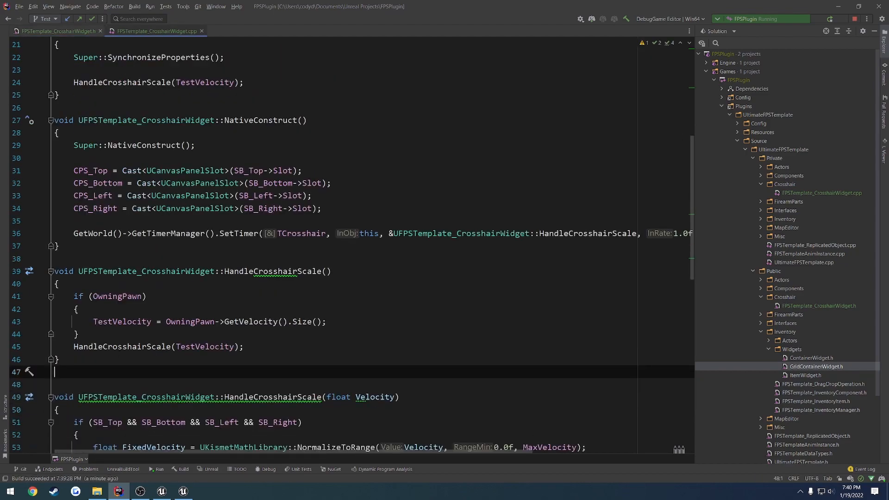
{"action": "key", "text": "BackSpace"}
{"action": "left_click", "coordinate": [59, 246]}
{"action": "key", "text": "Return"}
{"action": "key", "text": "Return"}
{"action": "key", "text": "ctrl+v"}
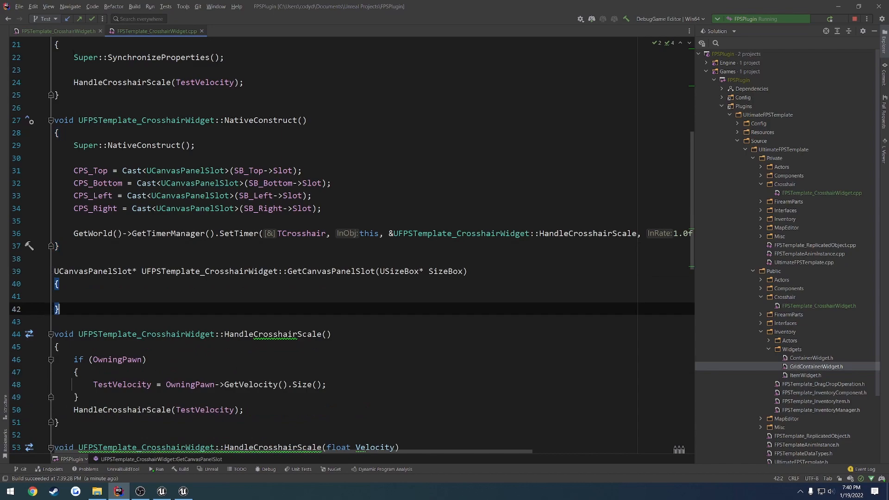
Move the GetCanvasPanelSlot declaration above HandleCrosshairScale() in the FPSTemplate_CrosshairWidget.h header
{"action": "left_click", "coordinate": [60, 31]}
{"action": "left_click_drag", "start_coordinate": [347, 337], "coordinate": [74, 338]}
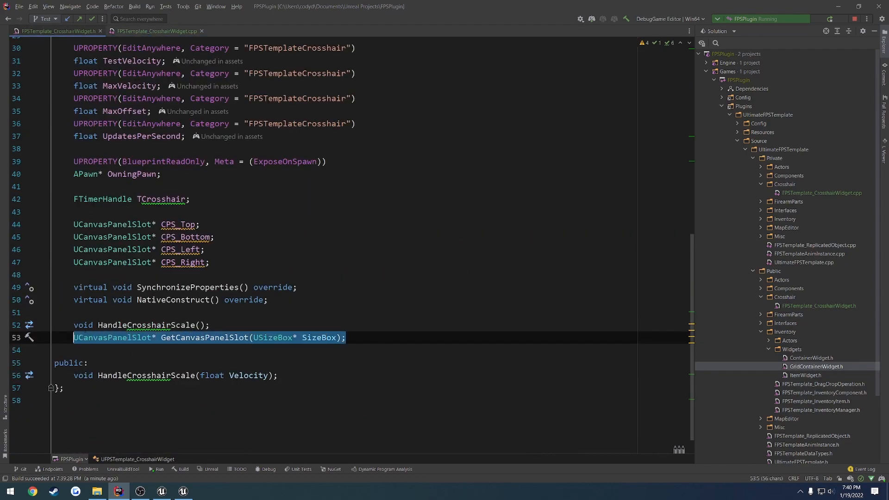
{"action": "key", "text": "ctrl+x"}
{"action": "key", "text": "Up"}
{"action": "key", "text": "Return"}
{"action": "key", "text": "Up"}
{"action": "key", "text": "ctrl+v"}
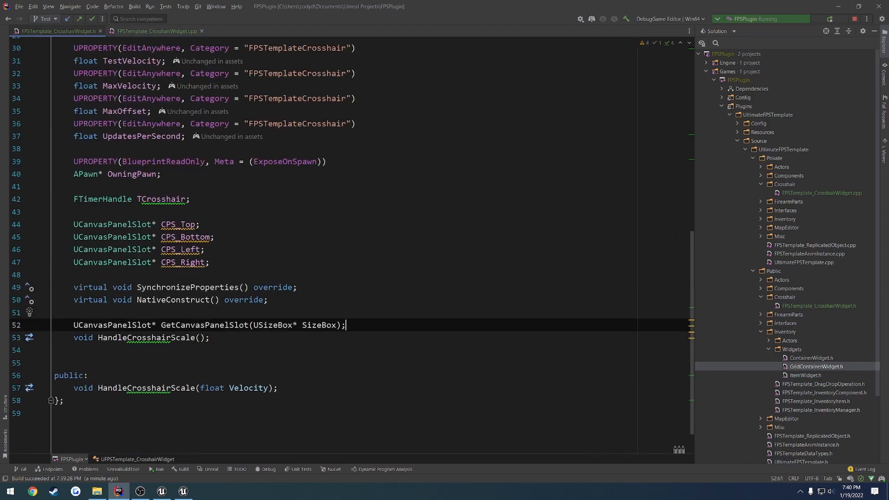
In the cpp body of GetCanvasPanelSlot, return the UCanvasPanelSlot cast copied from NativeConstruct, with SizeBox in place of SB_Top
{"action": "key", "text": "ctrl+Tab"}
{"action": "key", "text": "Up"}
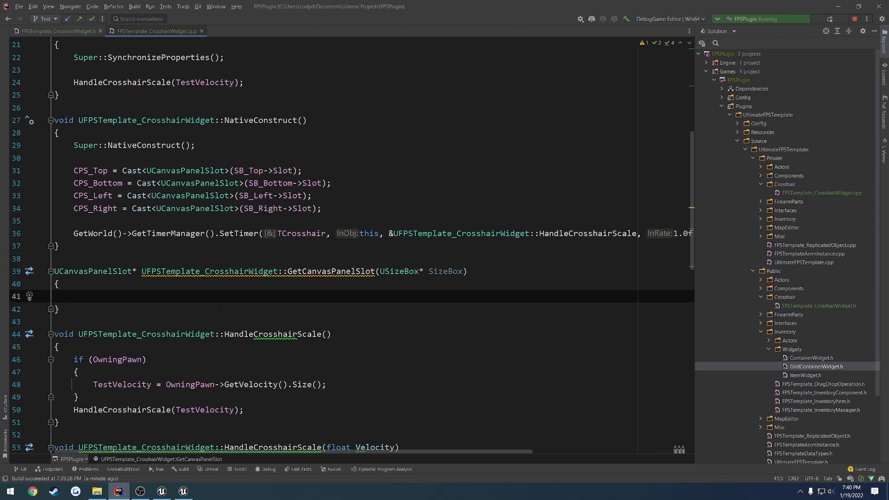
{"action": "left_click", "coordinate": [310, 170]}
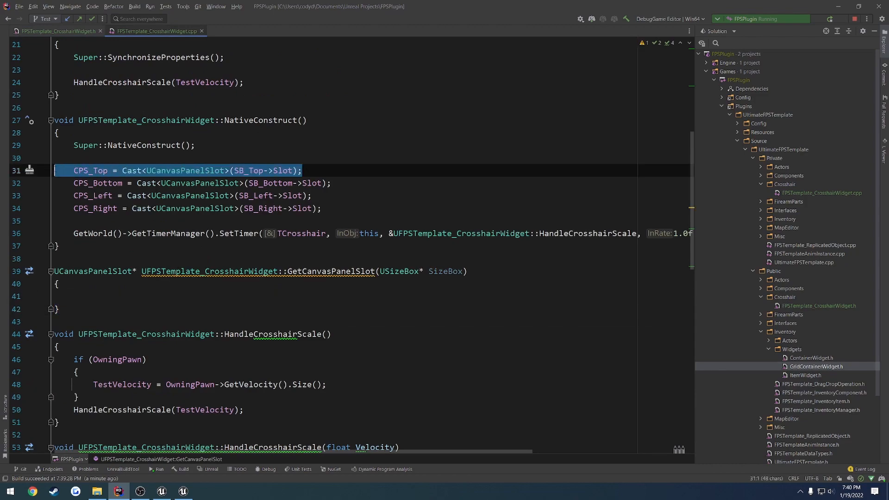
{"action": "left_click", "coordinate": [211, 170]}
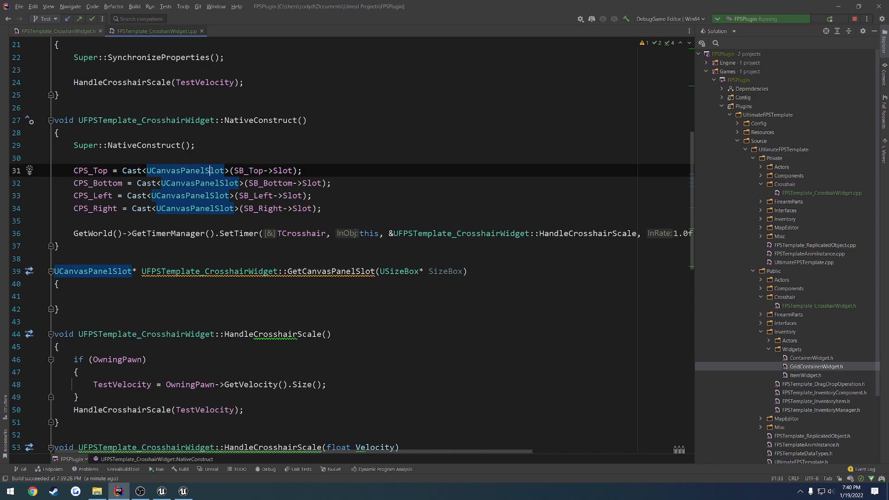
{"action": "left_click_drag", "start_coordinate": [297, 171], "coordinate": [126, 170]}
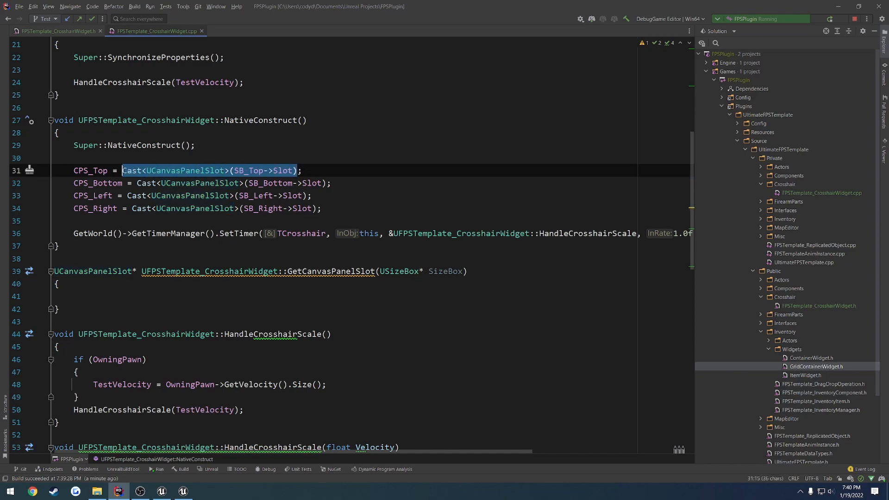
{"action": "left_click", "coordinate": [152, 294]}
{"action": "key", "text": "ctrl+v"}
{"action": "key", "text": "Home"}
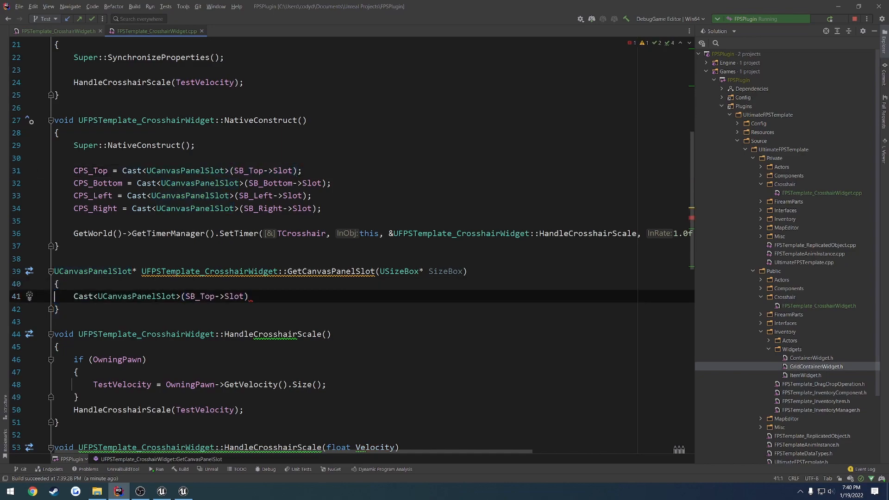
{"action": "type", "text": "return"}
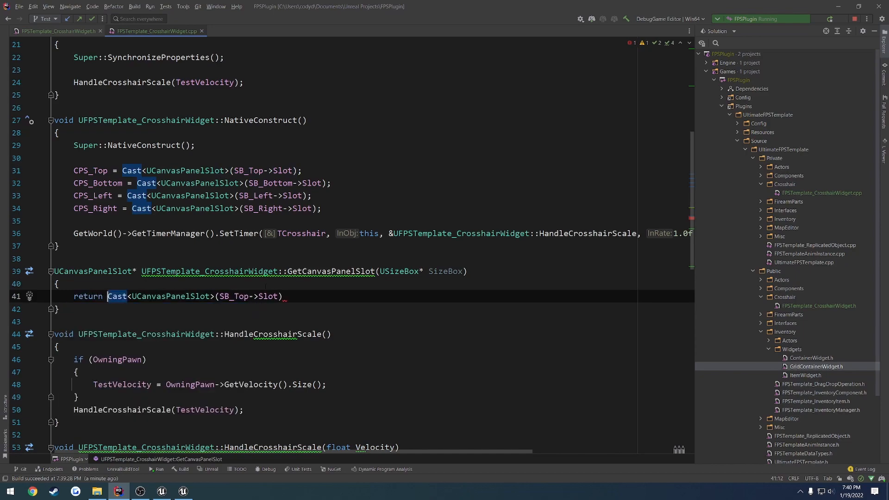
{"action": "double_click", "coordinate": [447, 272]}
{"action": "left_click_drag", "start_coordinate": [254, 296], "coordinate": [219, 296]}
{"action": "key", "text": "ctrl+v"}
Wrap the return statement of GetCanvasPanelSlot in an if (SizeBox) block
{"action": "left_click", "coordinate": [59, 284]}
{"action": "key", "text": "Return"}
{"action": "type", "text": "i"}
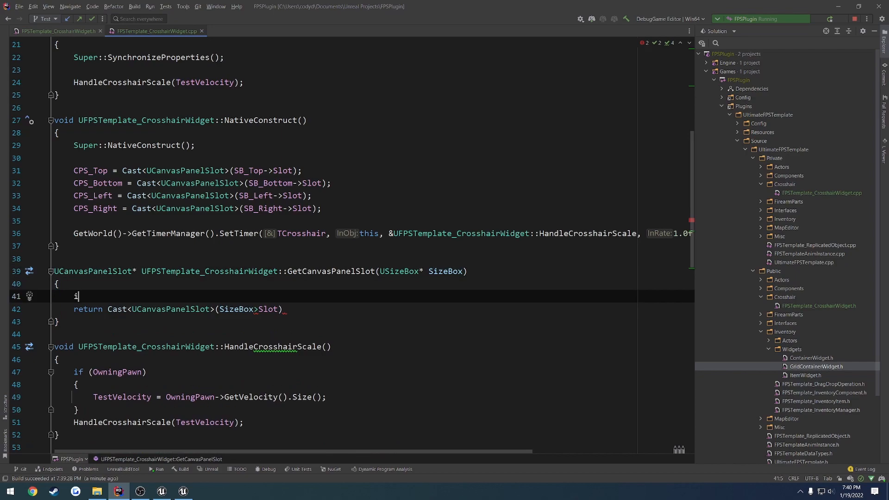
{"action": "type", "text": "f (SizeBox)"}
{"action": "key", "text": "Return"}
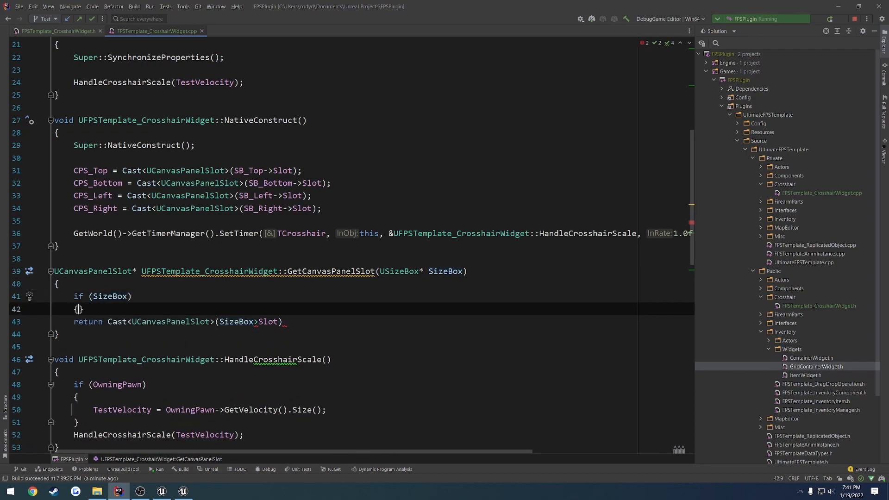
{"action": "type", "text": "{"}
{"action": "key", "text": "Return"}
{"action": "left_click_drag", "start_coordinate": [73, 347], "coordinate": [288, 347]}
{"action": "key", "text": "ctrl+x"}
{"action": "left_click", "coordinate": [94, 322]}
{"action": "key", "text": "ctrl+v"}
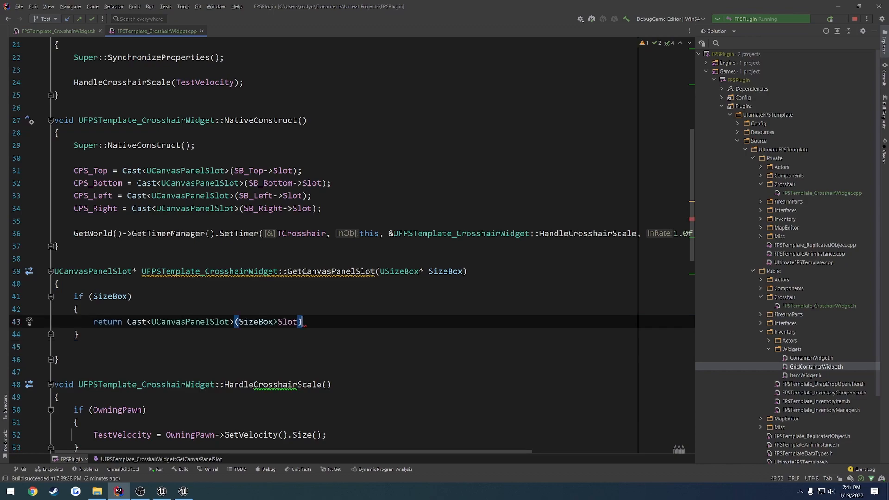
Add return nullptr; after the if block and correct the cast argument to SizeBox->Slot
{"action": "left_click", "coordinate": [176, 342]}
{"action": "type", "text": "r"}
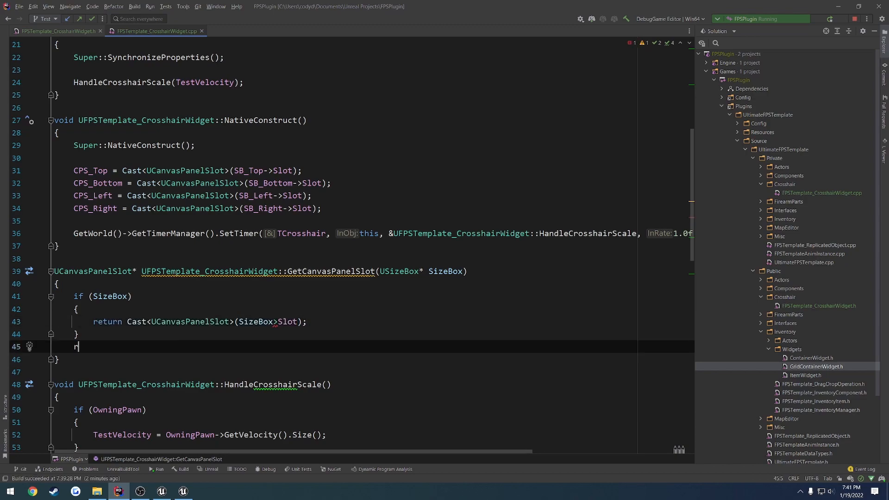
{"action": "type", "text": "eturn nullptr"}
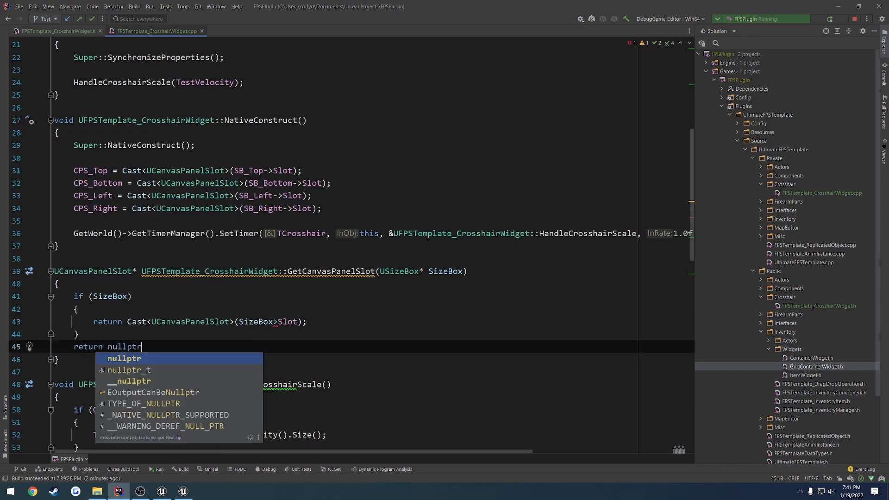
{"action": "left_click", "coordinate": [273, 322]}
{"action": "type", "text": "-"}
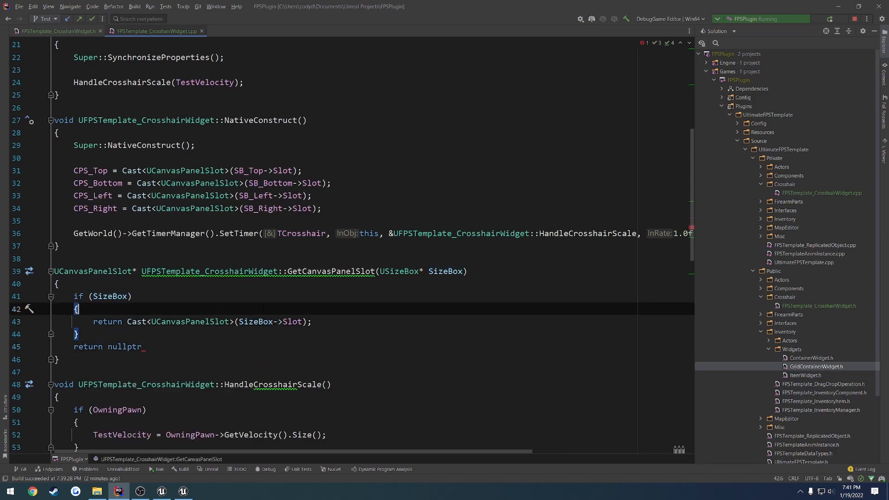
{"action": "left_click", "coordinate": [188, 346]}
{"action": "left_click", "coordinate": [184, 337]}
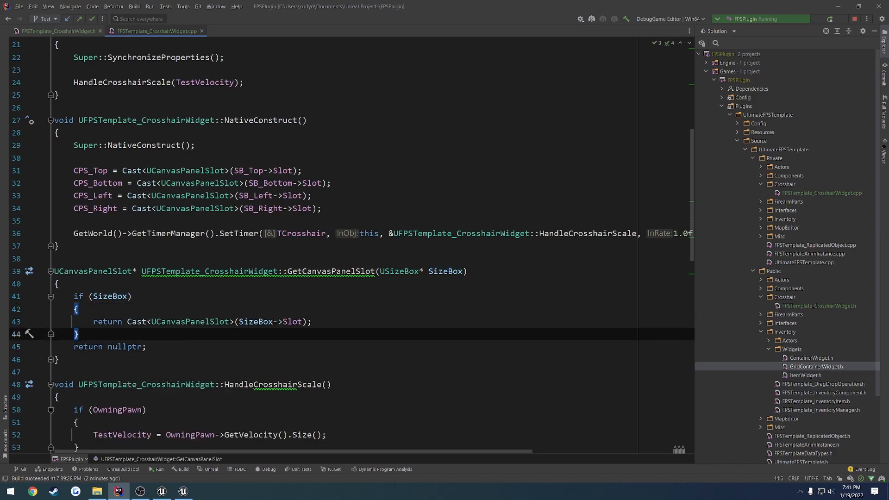
Replace the CPS_Top cast in NativeConstruct with GetCanvasPanelSlot(SB_Top)
{"action": "left_click_drag", "start_coordinate": [297, 170], "coordinate": [128, 170]}
{"action": "type", "text": "GetC"}
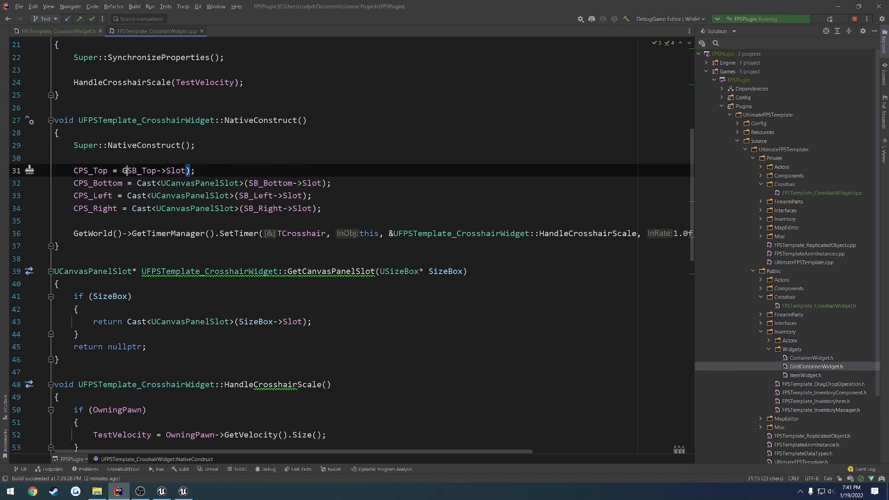
{"action": "type", "text": "anvasPanelSlot()"}
{"action": "key", "text": "Tab"}
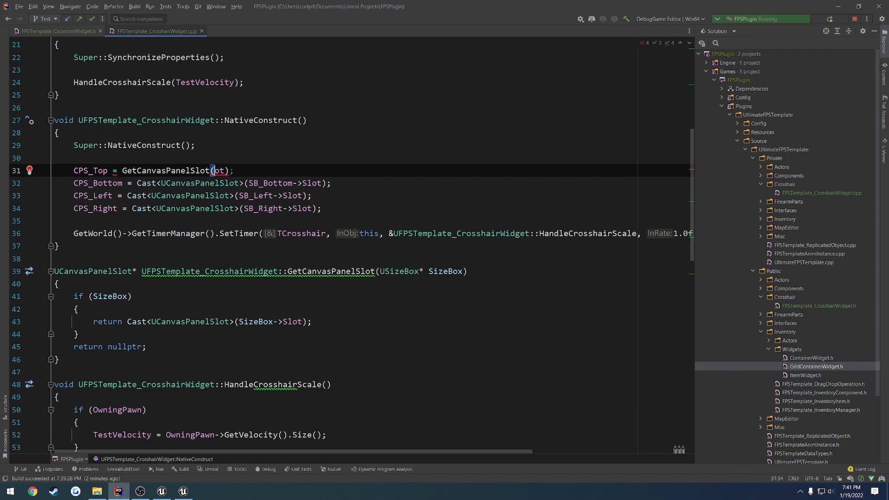
{"action": "type", "text": "SB_Top"}
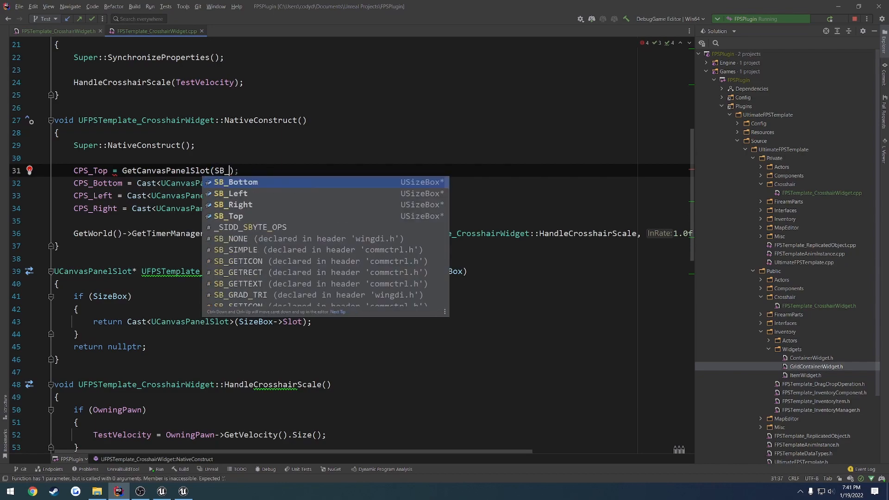
{"action": "key", "text": "Escape"}
Replace the CPS_Bottom, CPS_Left and CPS_Right casts in NativeConstruct with copies of the GetCanvasPanelSlot(SB_Top) call
{"action": "left_click_drag", "start_coordinate": [254, 171], "coordinate": [123, 171]}
{"action": "left_click_drag", "start_coordinate": [332, 183], "coordinate": [134, 186]}
{"action": "key", "text": "ctrl+v"}
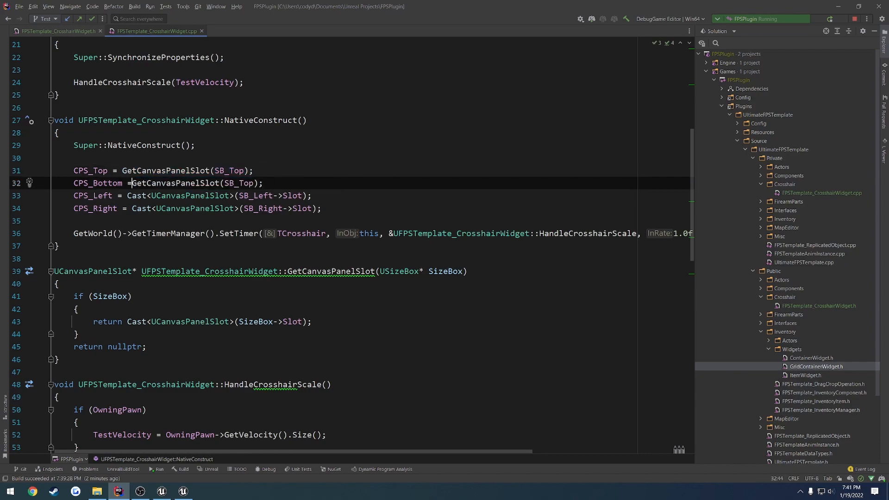
{"action": "mouse_move", "coordinate": [128, 195]}
{"action": "left_mouse_down"}
{"action": "mouse_move", "coordinate": [312, 196]}
{"action": "mouse_move", "coordinate": [246, 208]}
{"action": "mouse_move", "coordinate": [137, 208]}
{"action": "left_mouse_up"}
{"action": "key", "text": "ctrl+v"}
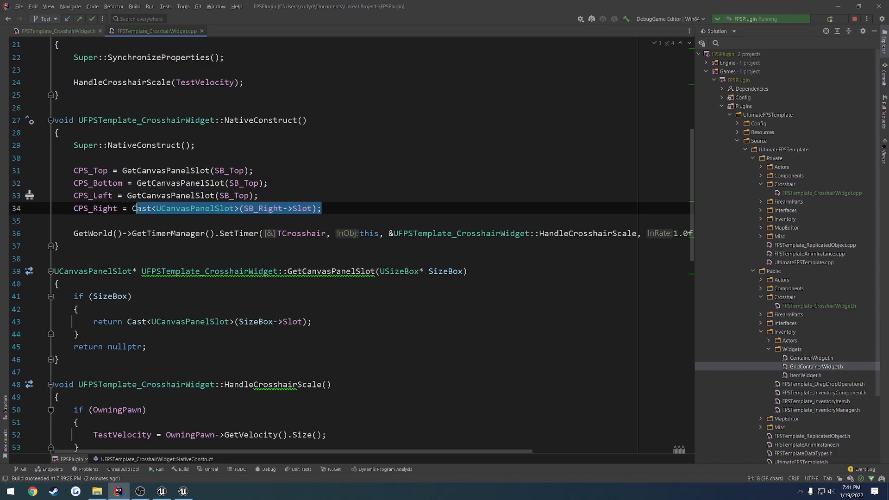
{"action": "key", "text": "ctrl+v"}
Change the arguments of the three copied GetCanvasPanelSlot calls to SB_Bottom, SB_Left and SB_Right
{"action": "left_click_drag", "start_coordinate": [244, 183], "coordinate": [259, 183]}
{"action": "type", "text": "Bottom"}
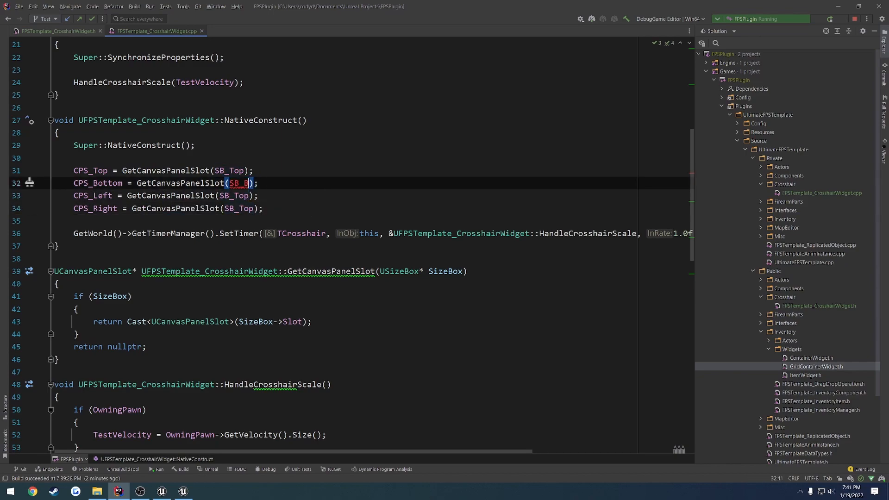
{"action": "key", "text": "Down"}
{"action": "key", "text": "Left"}
{"action": "key", "text": "Left"}
{"action": "key", "text": "BackSpace"}
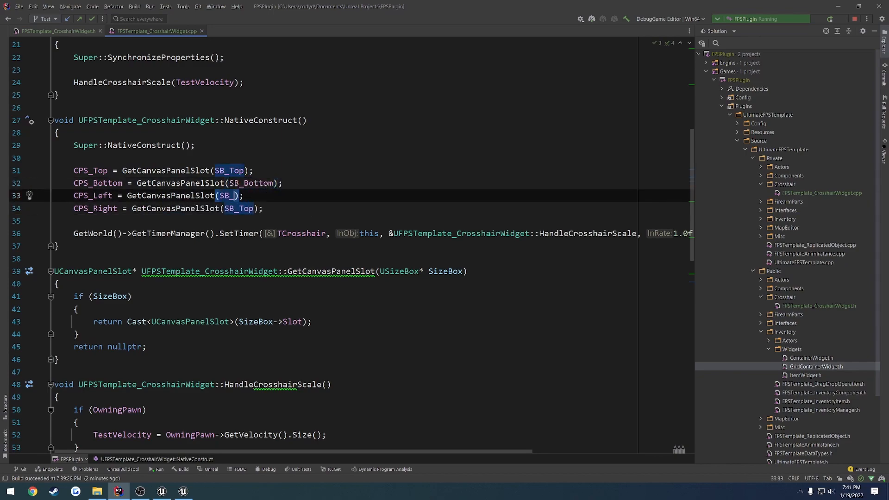
{"action": "type", "text": "Le"}
{"action": "key", "text": "Return"}
{"action": "key", "text": "Down"}
{"action": "key", "text": "BackSpace"}
{"action": "key", "text": "BackSpace"}
{"action": "key", "text": "BackSpace"}
{"action": "type", "text": "Right"}
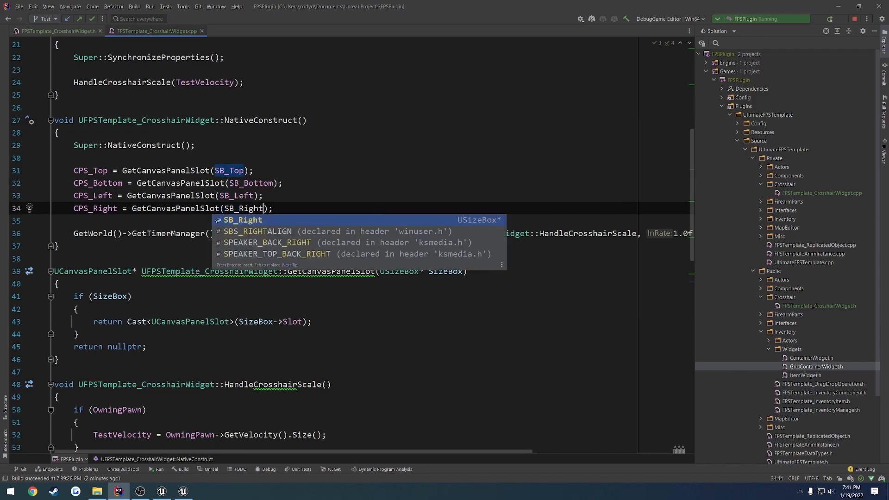
{"action": "key", "text": "Return"}
In HandleCrosshairScale(float Velocity), add an else branch to if (CPS_Top) containing CPS_Top = GetCanvasPanelSlot(SB_Top);
{"action": "scroll", "coordinate": [352, 240], "scroll_direction": "down", "scroll_amount": 4}
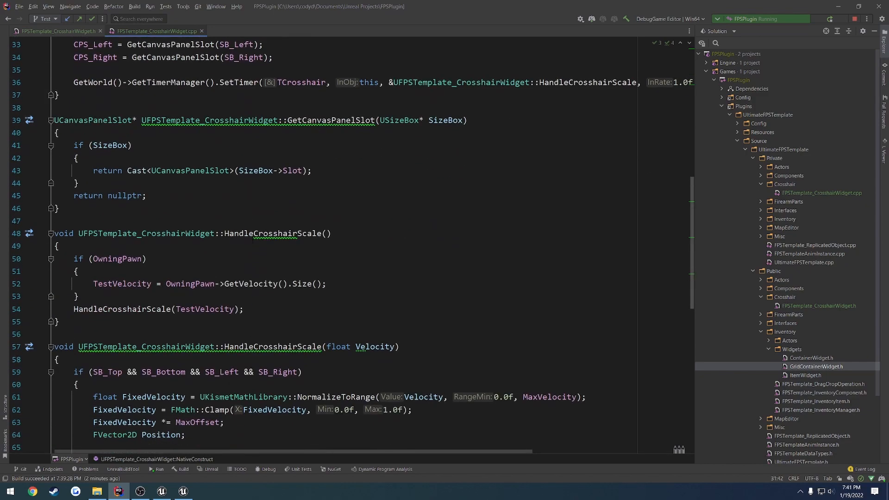
{"action": "scroll", "coordinate": [352, 241], "scroll_direction": "down", "scroll_amount": 8}
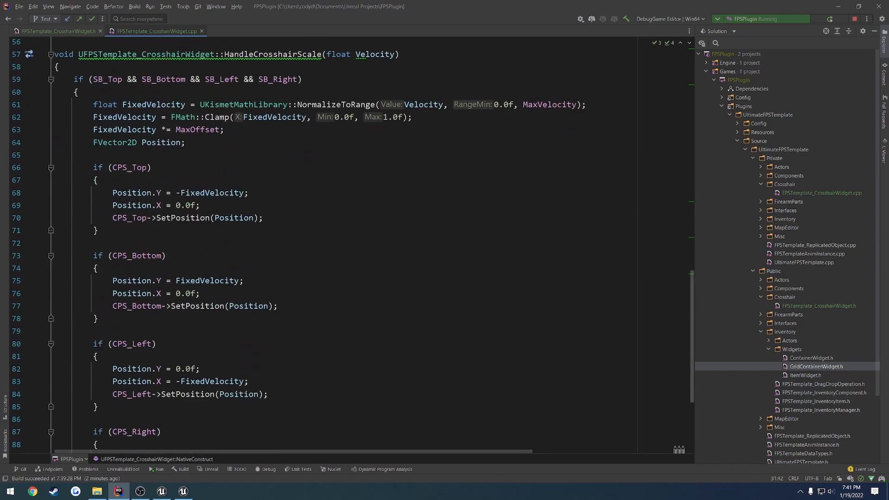
{"action": "scroll", "coordinate": [296, 245], "scroll_direction": "down", "scroll_amount": 1}
{"action": "left_click", "coordinate": [99, 221]}
{"action": "key", "text": "Return"}
{"action": "type", "text": "else"}
{"action": "key", "text": "Return"}
{"action": "type", "text": "{"}
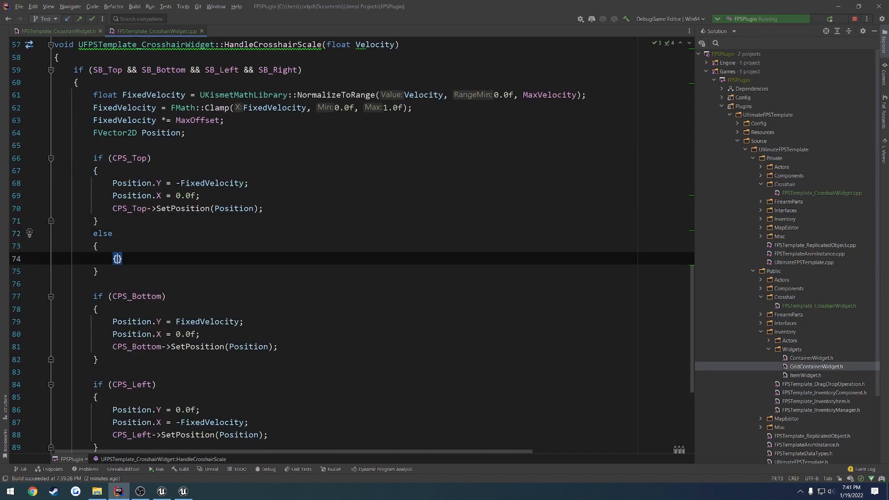
{"action": "type", "text": "GetC"}
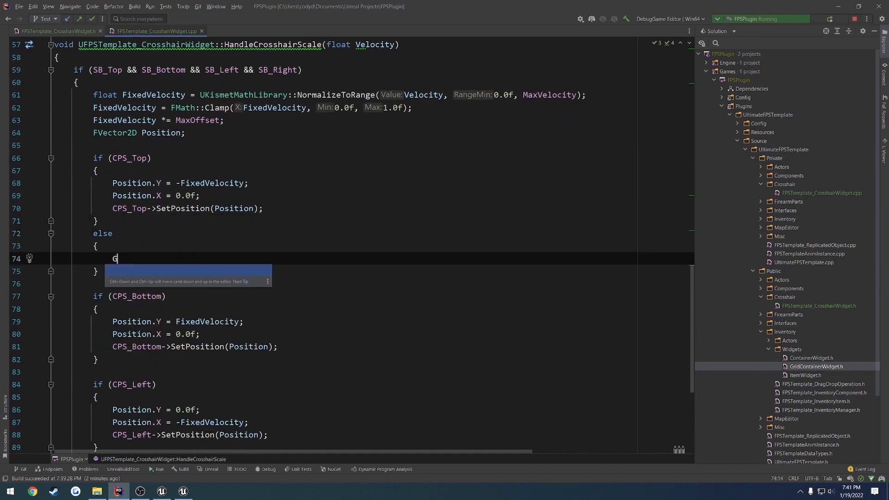
{"action": "key", "text": "BackSpace"}
{"action": "key", "text": "BackSpace"}
{"action": "key", "text": "BackSpace"}
{"action": "key", "text": "BackSpace"}
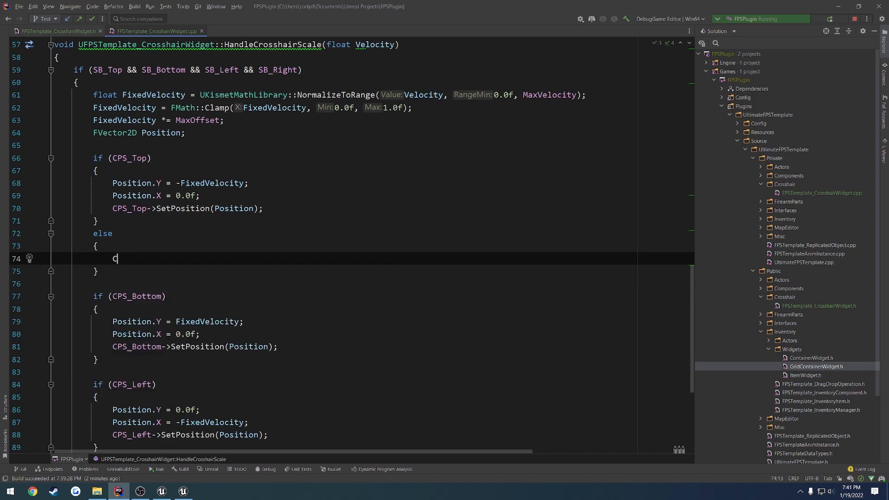
{"action": "type", "text": "CPS_Top = GetCan"}
{"action": "key", "text": "Return"}
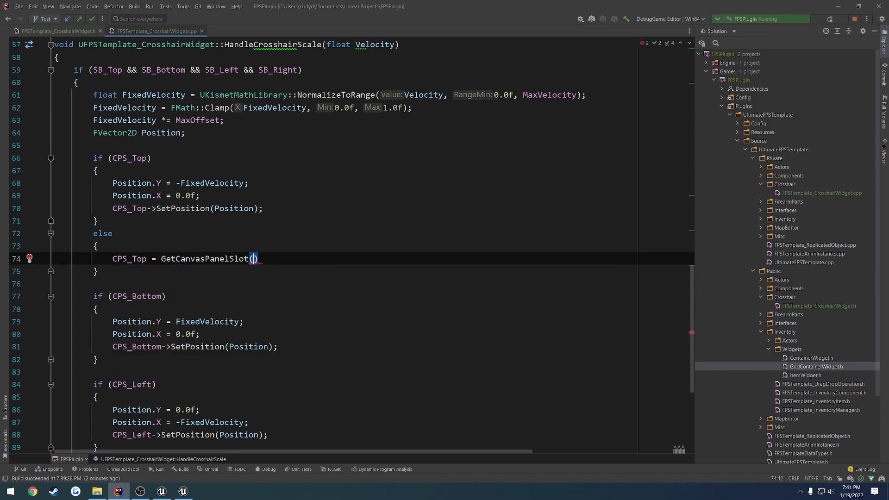
{"action": "type", "text": "SB_Top);"}
Copy the CPS_Top else block and paste it after the CPS_Bottom, CPS_Right and CPS_Left if blocks
{"action": "key", "text": "ctrl+w"}
{"action": "key", "text": "ctrl+w"}
{"action": "key", "text": "ctrl+w"}
{"action": "key", "text": "ctrl+c"}
{"action": "left_click", "coordinate": [124, 359]}
{"action": "key", "text": "ctrl+v"}
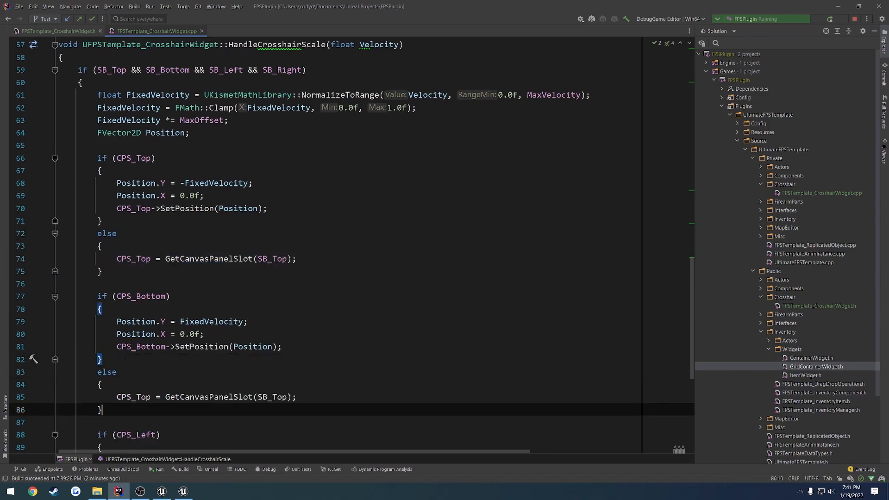
{"action": "scroll", "coordinate": [125, 357], "scroll_direction": "down", "scroll_amount": 6}
{"action": "left_click", "coordinate": [124, 359]}
{"action": "key", "text": "Return"}
{"action": "key", "text": "ctrl+v"}
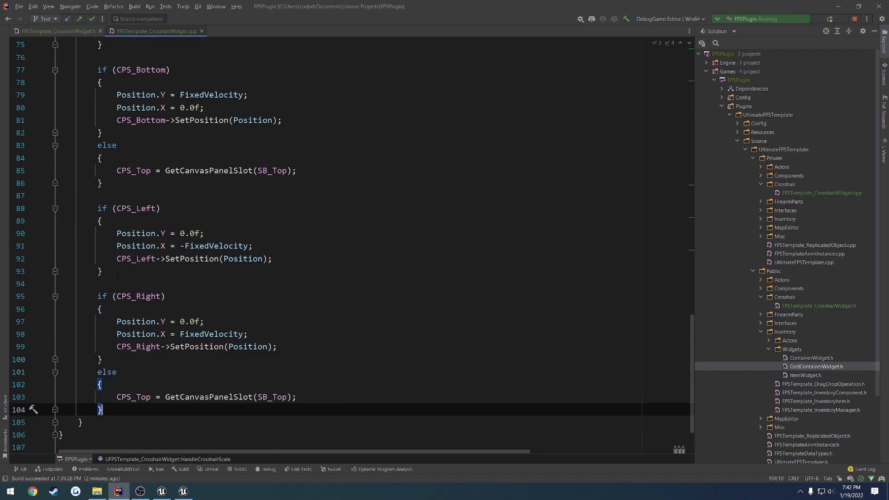
{"action": "left_click", "coordinate": [118, 277]}
{"action": "key", "text": "Return"}
{"action": "key", "text": "ctrl+v"}
Change the assigned variable to CPS_Left and CPS_Right in the else branches of their matching if blocks
{"action": "scroll", "coordinate": [165, 277], "scroll_direction": "down", "scroll_amount": 2}
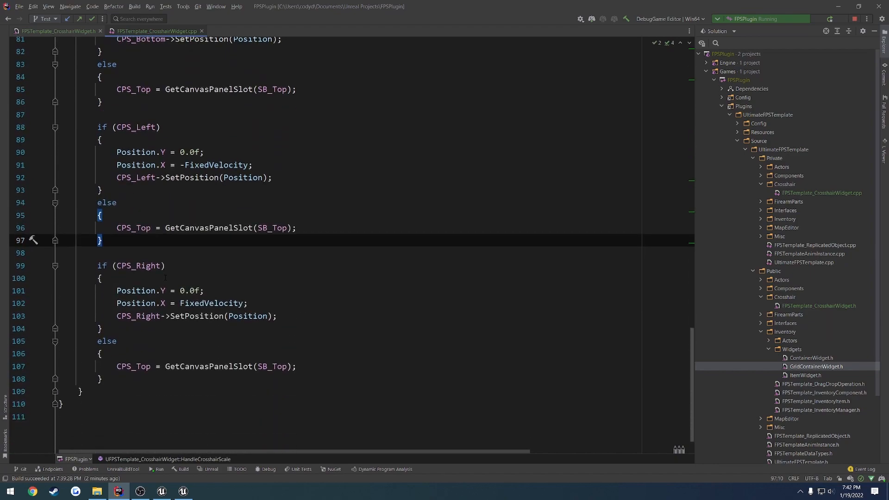
{"action": "scroll", "coordinate": [165, 277], "scroll_direction": "down", "scroll_amount": 1}
{"action": "scroll", "coordinate": [165, 277], "scroll_direction": "up", "scroll_amount": 2}
{"action": "double_click", "coordinate": [135, 170]}
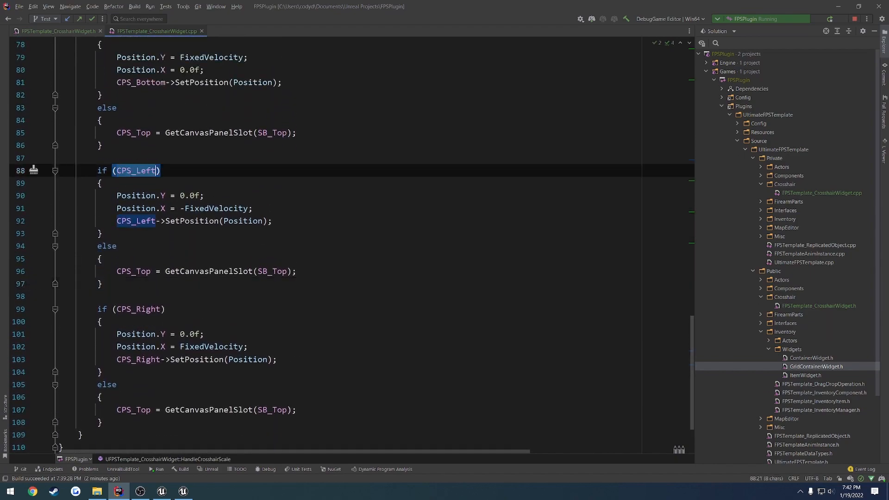
{"action": "key", "text": "ctrl+c"}
{"action": "double_click", "coordinate": [133, 271]}
{"action": "key", "text": "ctrl+v"}
{"action": "double_click", "coordinate": [138, 309]}
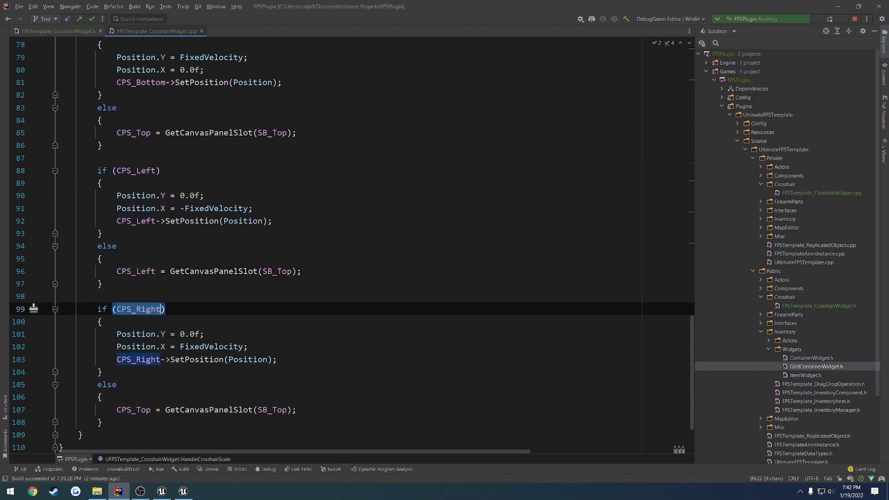
{"action": "key", "text": "ctrl+c"}
{"action": "double_click", "coordinate": [133, 409]}
{"action": "key", "text": "ctrl+v"}
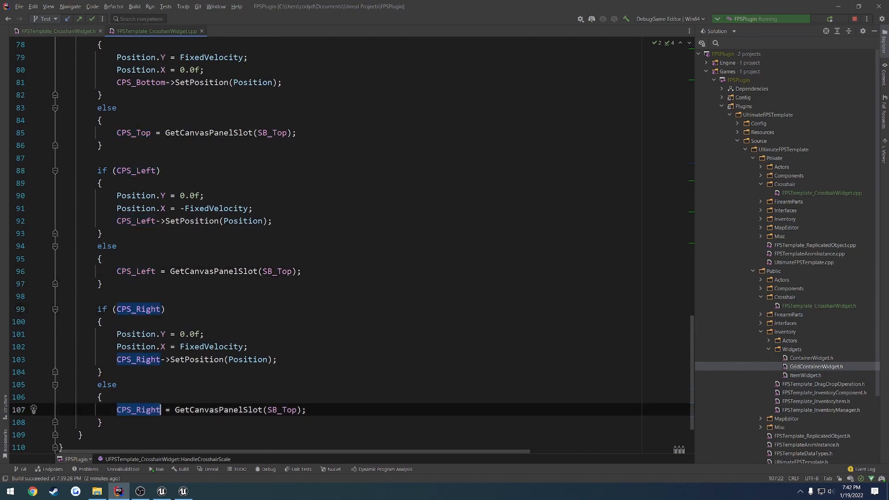
Change the else branch after the CPS_Bottom if block to CPS_Bottom = GetCanvasPanelSlot(SB_Bottom);
{"action": "double_click", "coordinate": [140, 82]}
{"action": "key", "text": "ctrl+c"}
{"action": "double_click", "coordinate": [134, 133]}
{"action": "key", "text": "ctrl+v"}
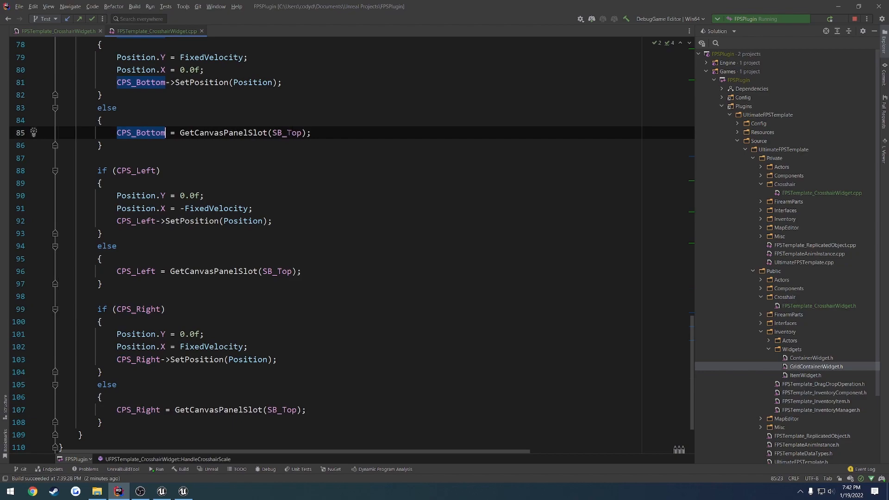
{"action": "double_click", "coordinate": [297, 133]}
{"action": "type", "text": "SB_Bottom"}
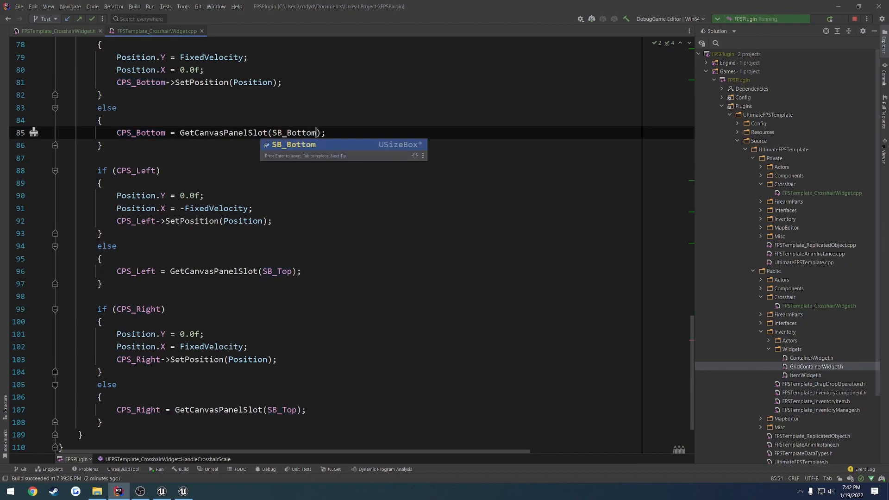
Change the GetCanvasPanelSlot arguments to SB_Left and SB_Right in the CPS_Left and CPS_Right else branches
{"action": "double_click", "coordinate": [280, 271]}
{"action": "type", "text": "SB_Left"}
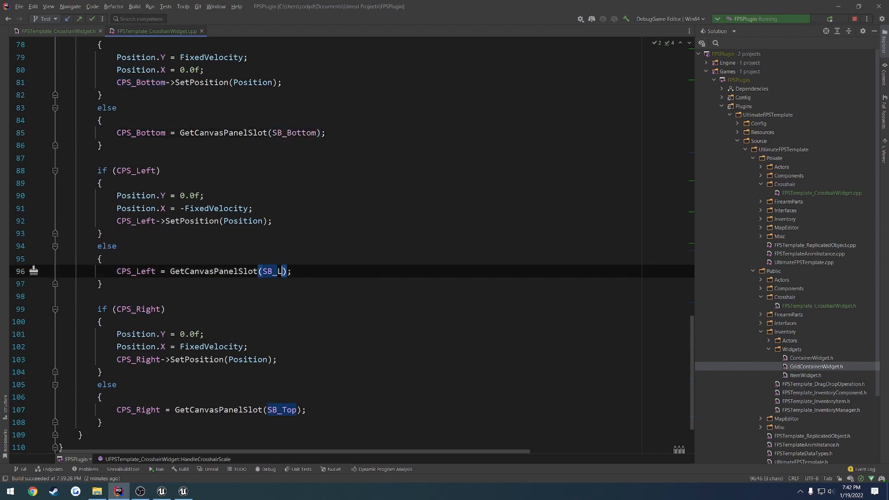
{"action": "double_click", "coordinate": [289, 410]}
{"action": "type", "text": "SB_Right"}
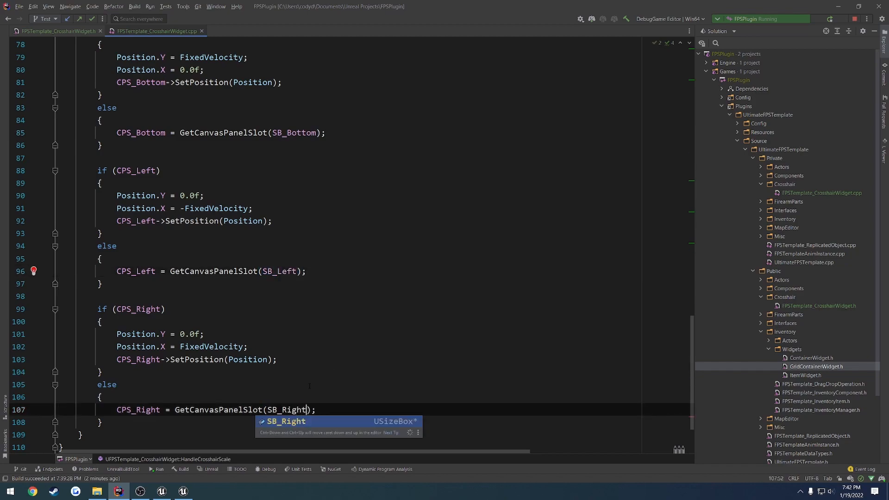
{"action": "left_click", "coordinate": [310, 386]}
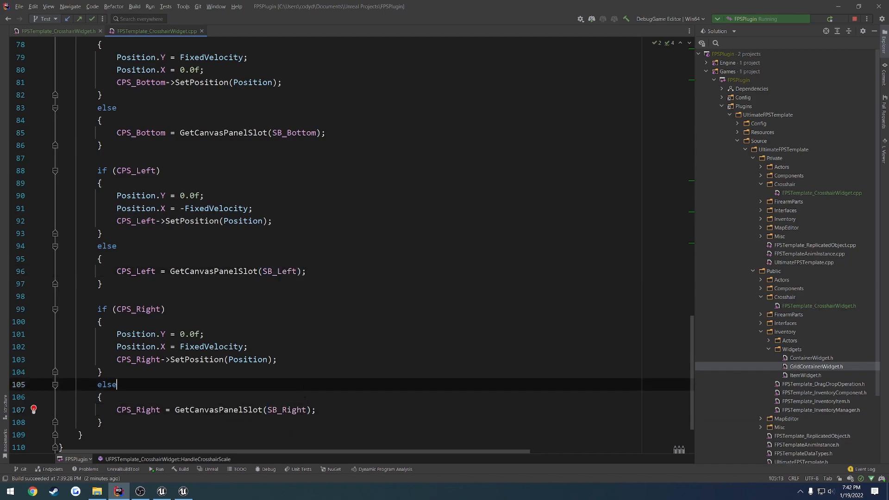
Fold the four else blocks of the CPS_Top, CPS_Bottom, CPS_Left and CPS_Right checks in HandleCrosshairScale(float Velocity)
{"action": "scroll", "coordinate": [303, 391], "scroll_direction": "up", "scroll_amount": 10}
{"action": "scroll", "coordinate": [292, 194], "scroll_direction": "up", "scroll_amount": 9}
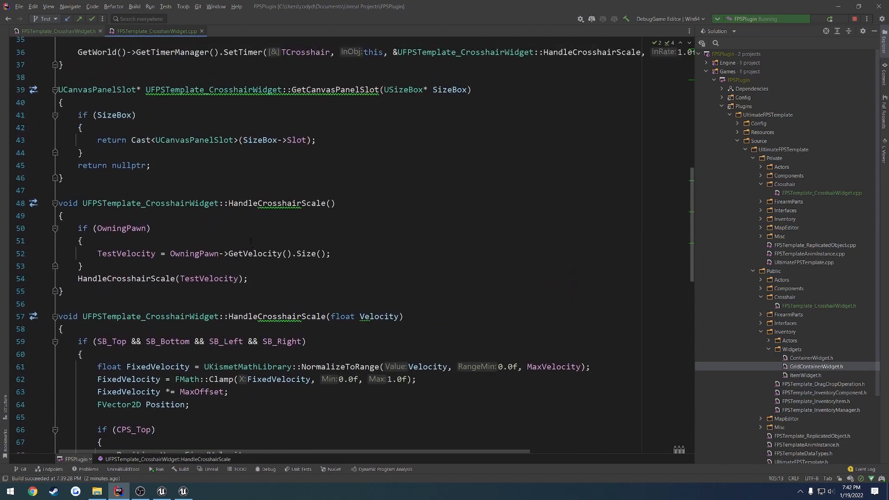
{"action": "left_click_drag", "start_coordinate": [278, 208], "coordinate": [52, 171]}
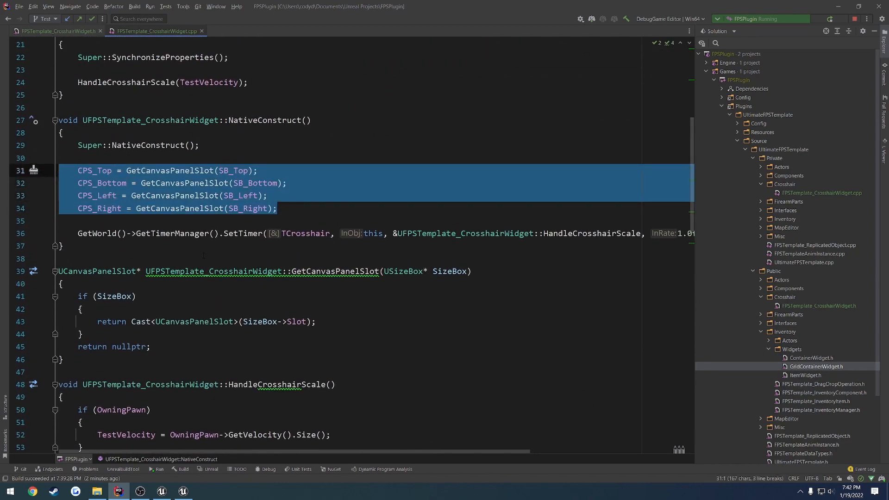
{"action": "scroll", "coordinate": [204, 256], "scroll_direction": "down", "scroll_amount": 14}
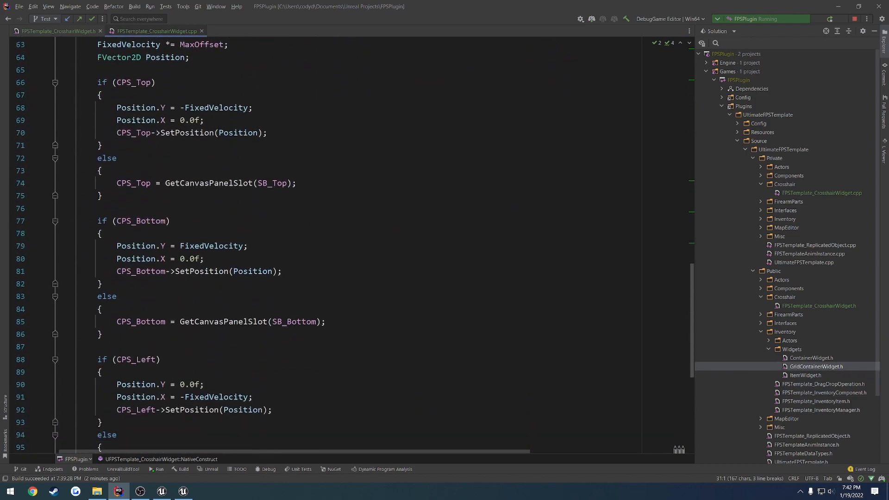
{"action": "left_click", "coordinate": [55, 159]}
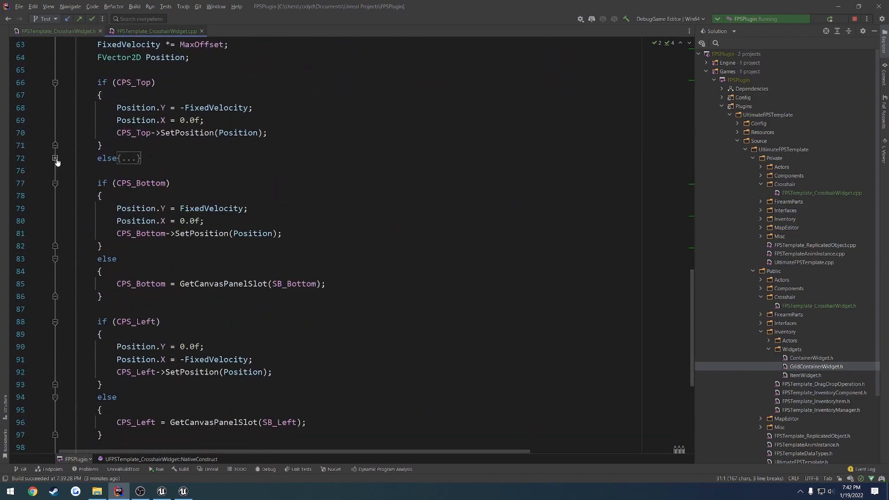
{"action": "left_click", "coordinate": [55, 259]}
{"action": "left_click", "coordinate": [55, 249]}
{"action": "left_click", "coordinate": [55, 249]}
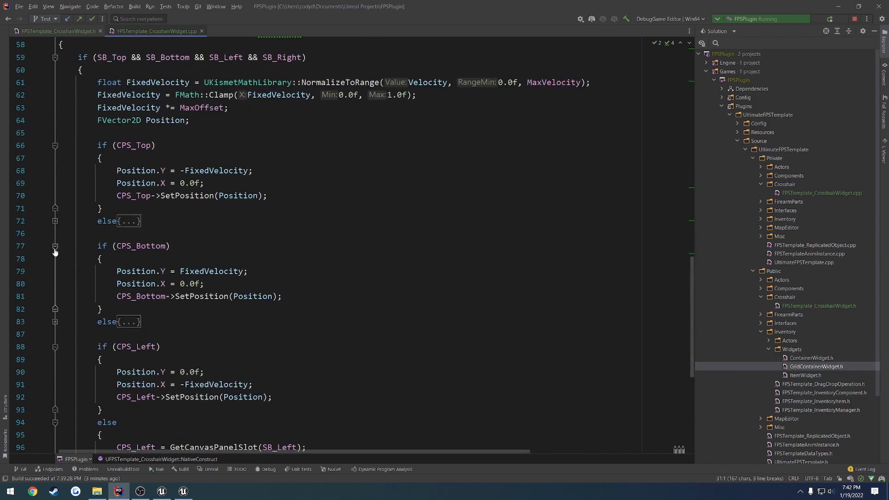
{"action": "scroll", "coordinate": [62, 329], "scroll_direction": "down", "scroll_amount": 2}
{"action": "left_click", "coordinate": [55, 346]}
{"action": "scroll", "coordinate": [62, 342], "scroll_direction": "down", "scroll_amount": 2}
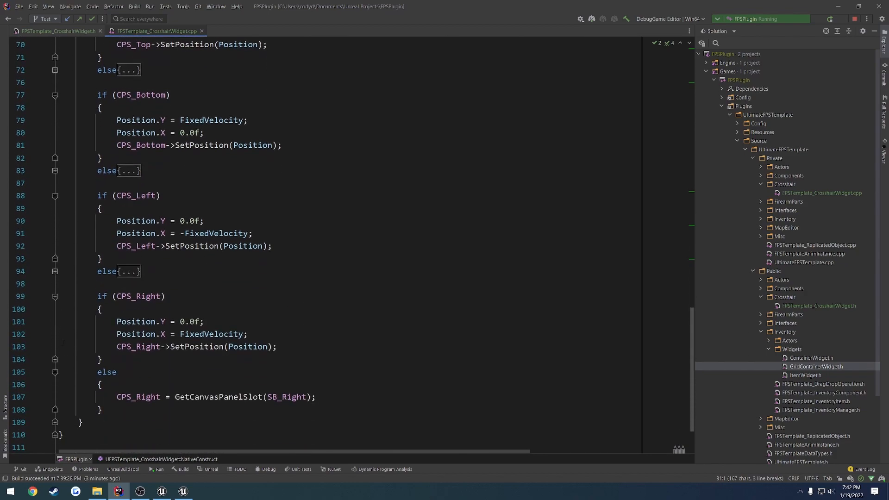
{"action": "left_click", "coordinate": [55, 372]}
{"action": "left_click", "coordinate": [102, 359]}
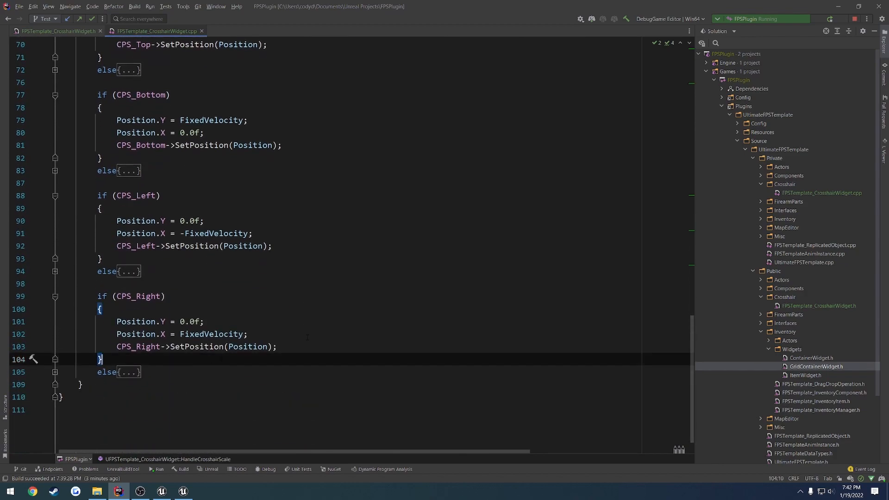
Review the constructor's default values for TestVelocity, MaxVelocity, MaxOffset and UpdatesPerSecond
{"action": "scroll", "coordinate": [307, 337], "scroll_direction": "up", "scroll_amount": 10}
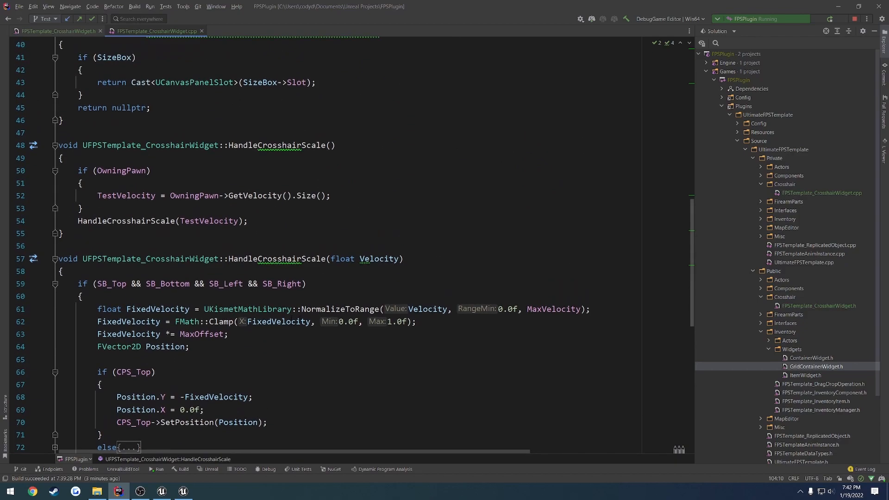
{"action": "scroll", "coordinate": [304, 297], "scroll_direction": "up", "scroll_amount": 2}
{"action": "scroll", "coordinate": [287, 202], "scroll_direction": "up", "scroll_amount": 9}
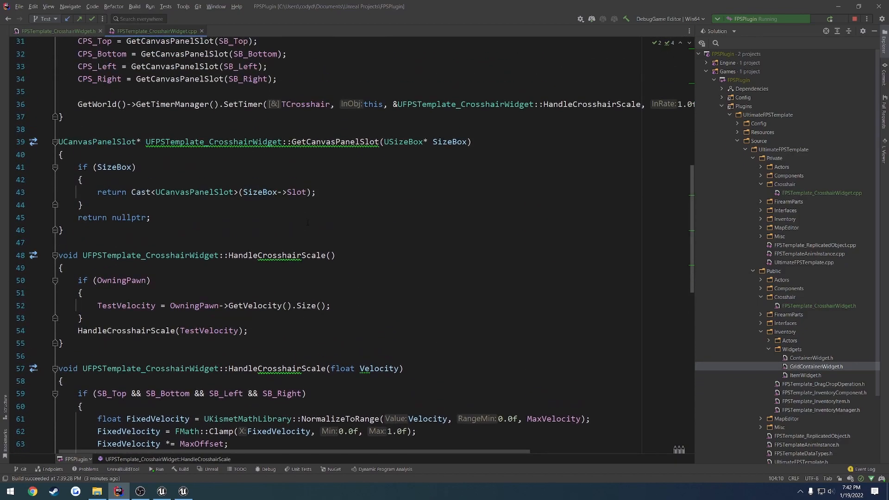
{"action": "scroll", "coordinate": [219, 220], "scroll_direction": "up", "scroll_amount": 2}
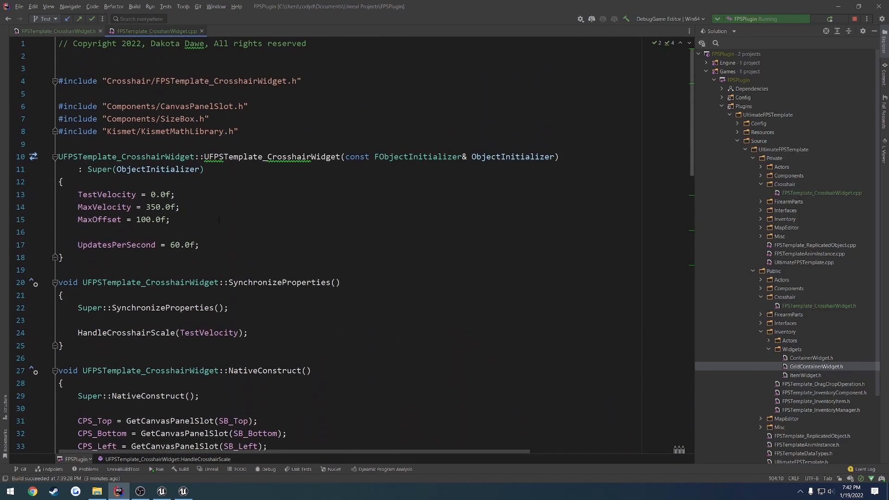
{"action": "left_click_drag", "start_coordinate": [211, 245], "coordinate": [40, 197]}
{"action": "left_click", "coordinate": [226, 211]}
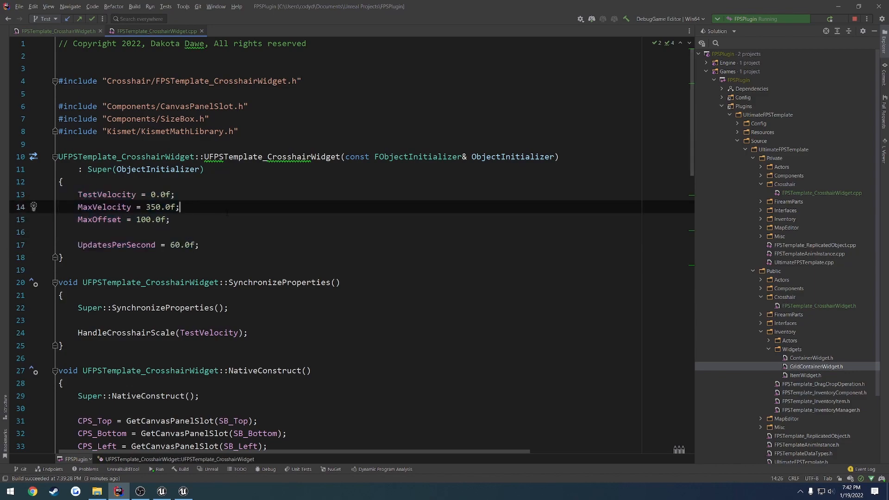
Switch to Unreal Editor, open the W_Crosshair widget and raise its Test Velocity to about 1172.6
{"action": "key", "text": "alt+Tab"}
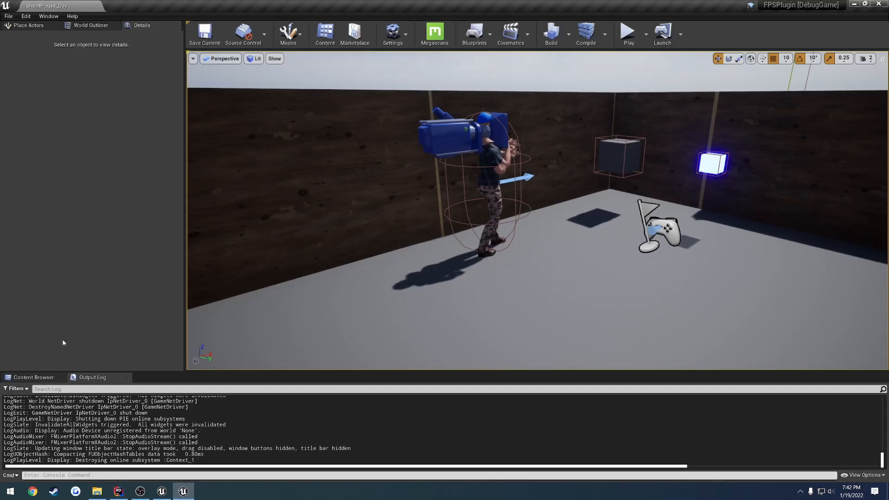
{"action": "left_click", "coordinate": [35, 377]}
{"action": "left_click", "coordinate": [609, 425]}
{"action": "double_click", "coordinate": [610, 425]}
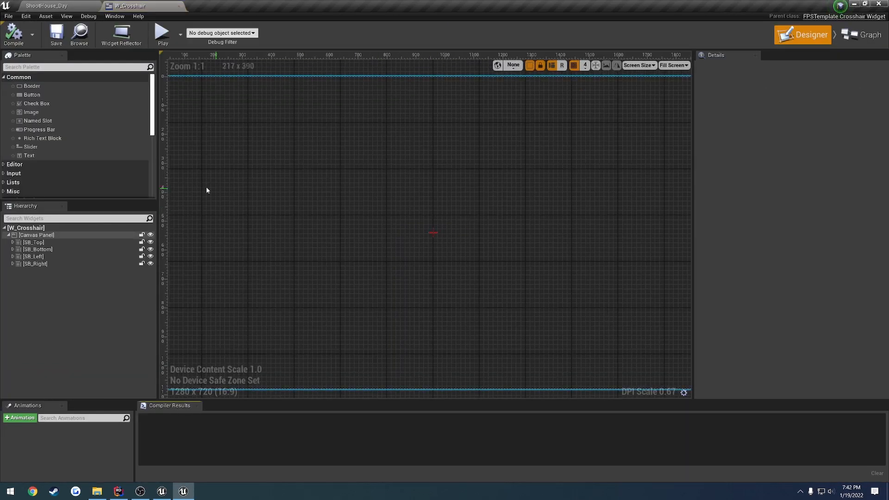
{"action": "left_click", "coordinate": [25, 228]}
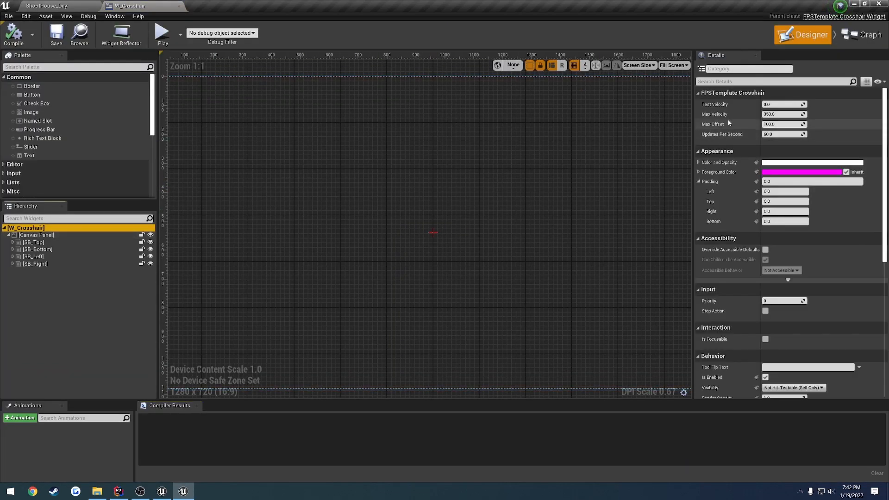
{"action": "left_click_drag", "start_coordinate": [782, 105], "coordinate": [808, 104]}
{"action": "scroll", "coordinate": [486, 238], "scroll_direction": "up", "scroll_amount": 5}
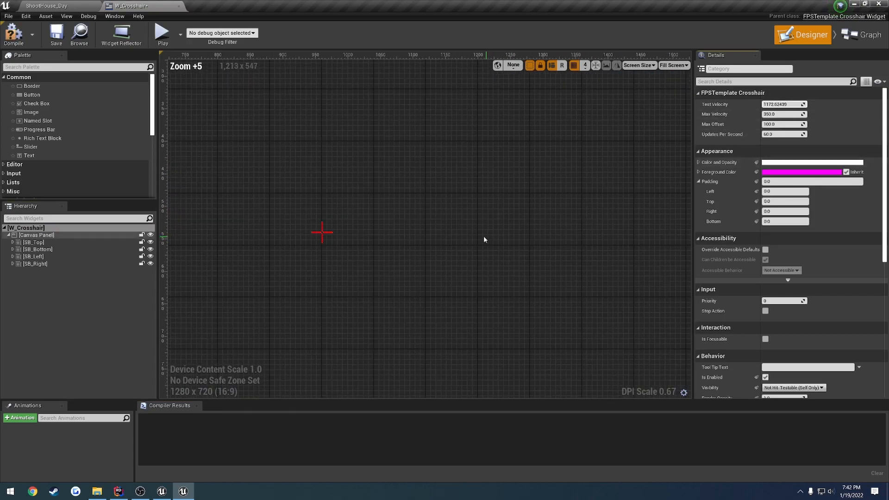
Return to the C++ code and examine how SynchronizeProperties calls HandleCrosshairScale and how the canvas panel slots are obtained
{"action": "left_click", "coordinate": [119, 491]}
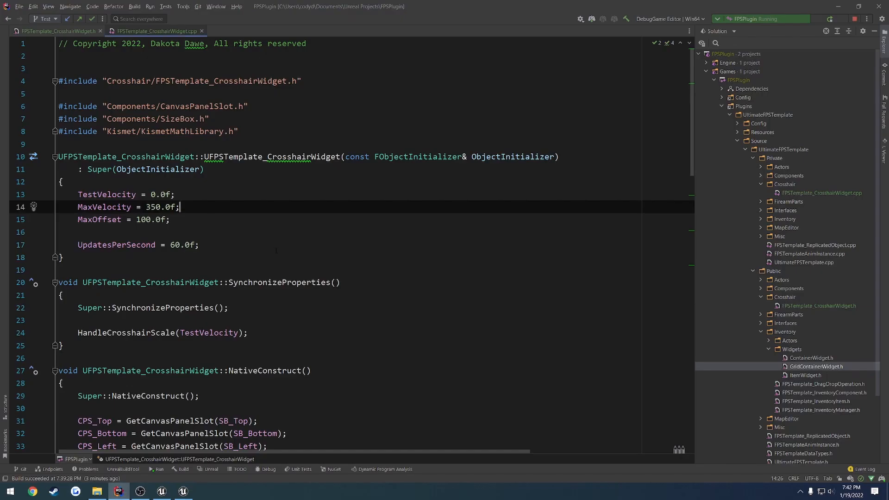
{"action": "scroll", "coordinate": [276, 251], "scroll_direction": "down", "scroll_amount": 3}
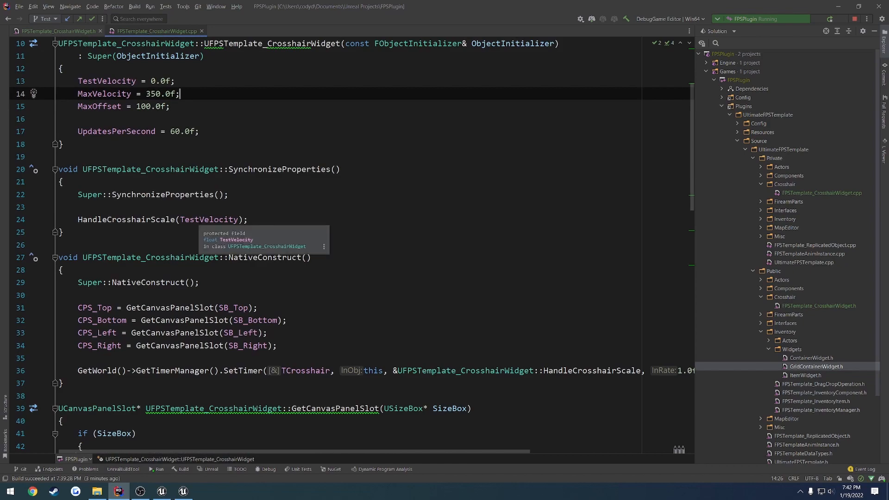
{"action": "double_click", "coordinate": [154, 215]}
{"action": "scroll", "coordinate": [155, 221], "scroll_direction": "down", "scroll_amount": 1}
{"action": "scroll", "coordinate": [155, 220], "scroll_direction": "down", "scroll_amount": 6}
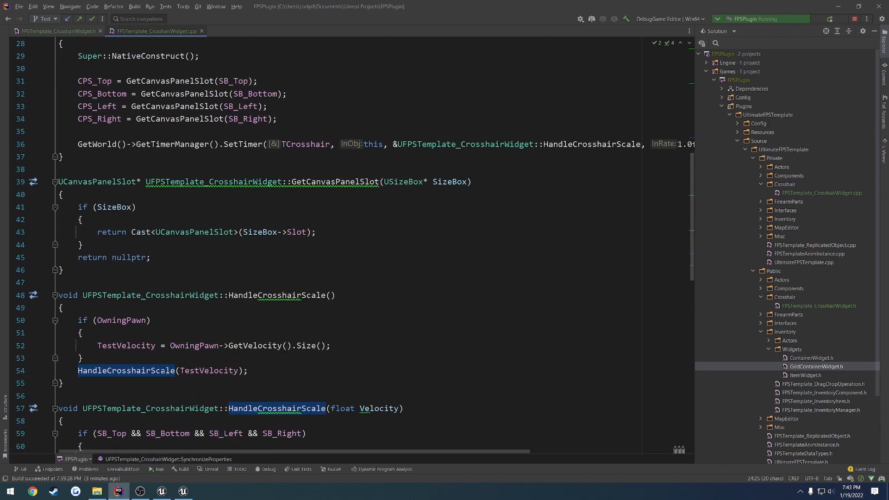
{"action": "scroll", "coordinate": [153, 359], "scroll_direction": "down", "scroll_amount": 2}
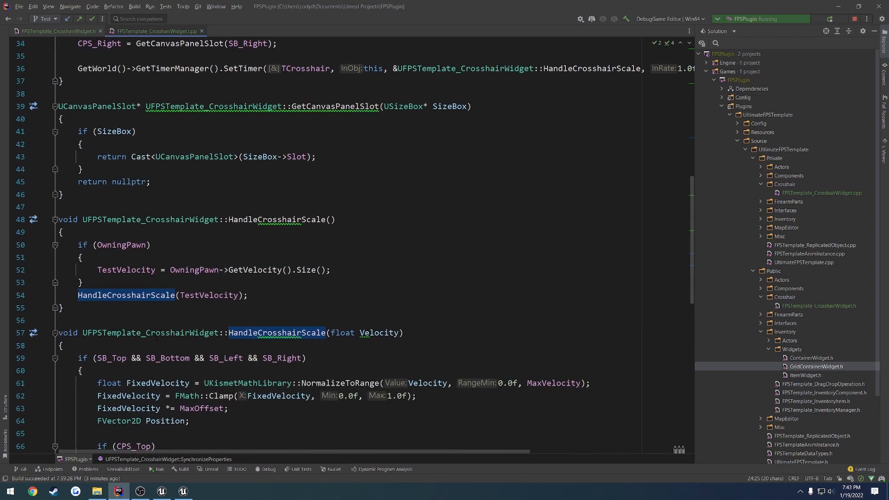
{"action": "scroll", "coordinate": [155, 341], "scroll_direction": "down", "scroll_amount": 2}
{"action": "scroll", "coordinate": [245, 312], "scroll_direction": "up", "scroll_amount": 4}
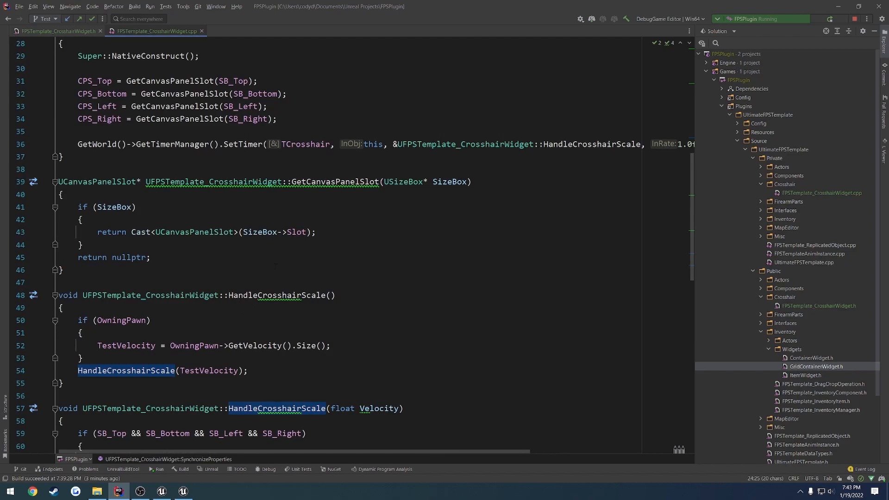
{"action": "scroll", "coordinate": [275, 265], "scroll_direction": "up", "scroll_amount": 2}
{"action": "scroll", "coordinate": [272, 276], "scroll_direction": "down", "scroll_amount": 1}
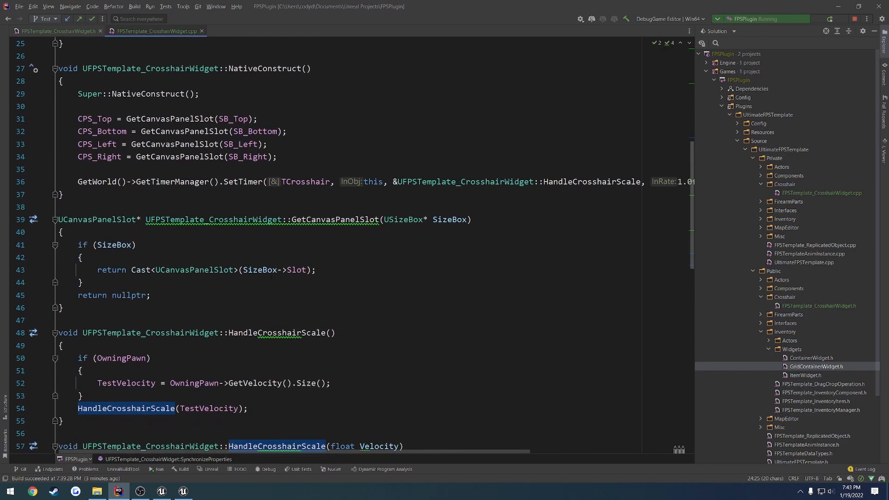
Recheck the W_Crosshair preview and its Test Velocity field in Unreal Editor, and return to the code
{"action": "left_click", "coordinate": [184, 491]}
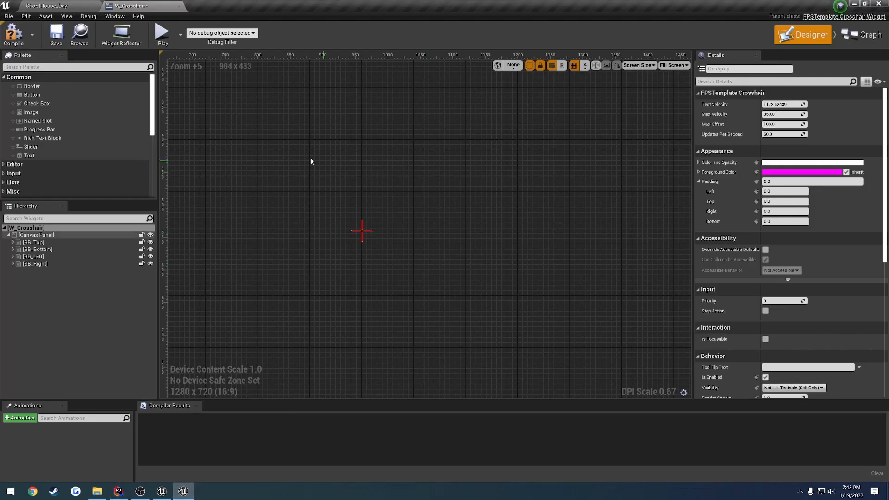
{"action": "left_click", "coordinate": [778, 104]}
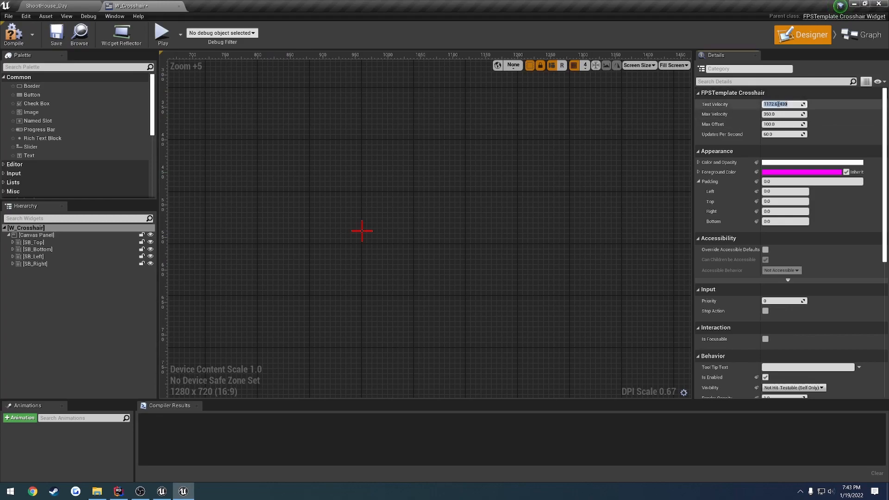
{"action": "key", "text": "alt+Tab"}
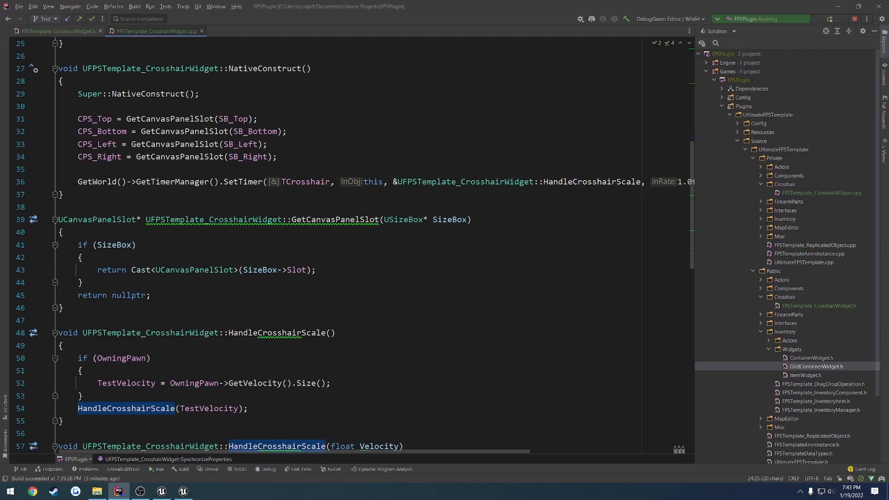
{"action": "scroll", "coordinate": [274, 288], "scroll_direction": "up", "scroll_amount": 4}
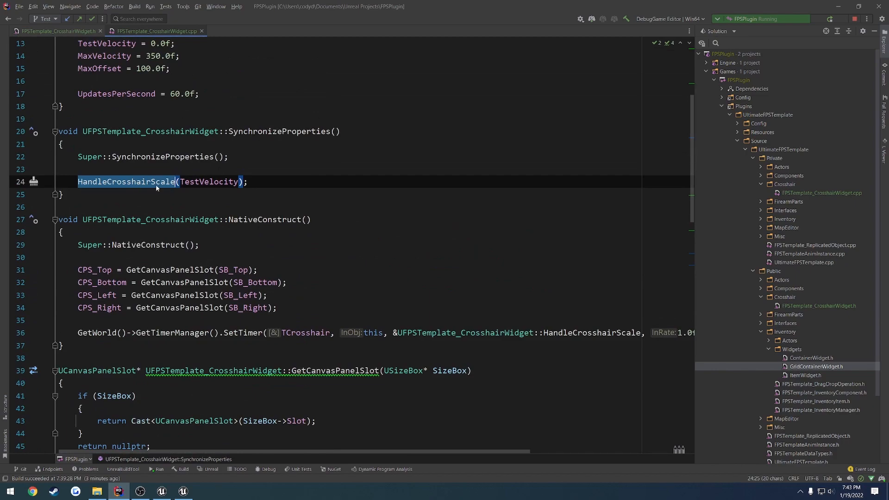
{"action": "left_click", "coordinate": [264, 219]}
{"action": "left_click", "coordinate": [277, 308]}
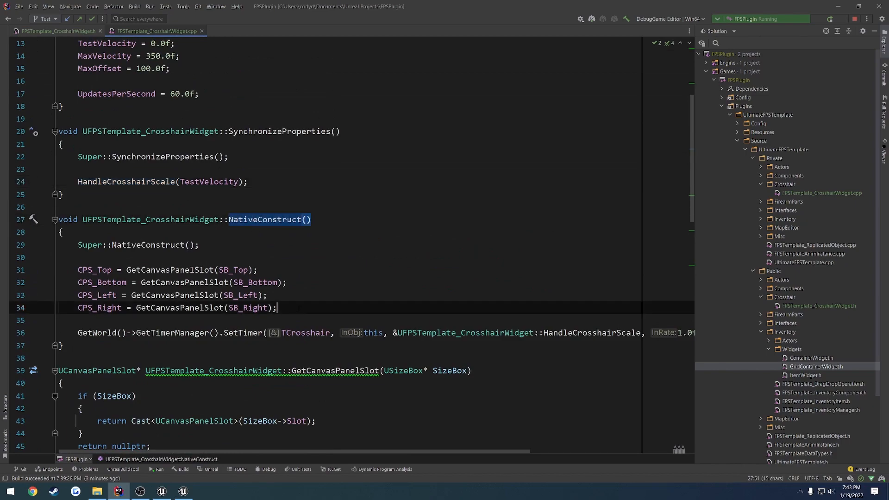
{"action": "key", "text": "Return"}
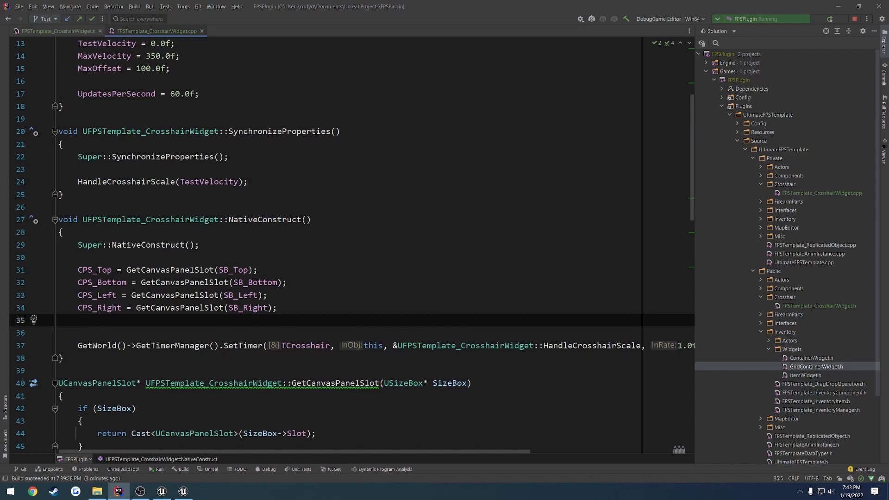
{"action": "type", "text": "Sync"}
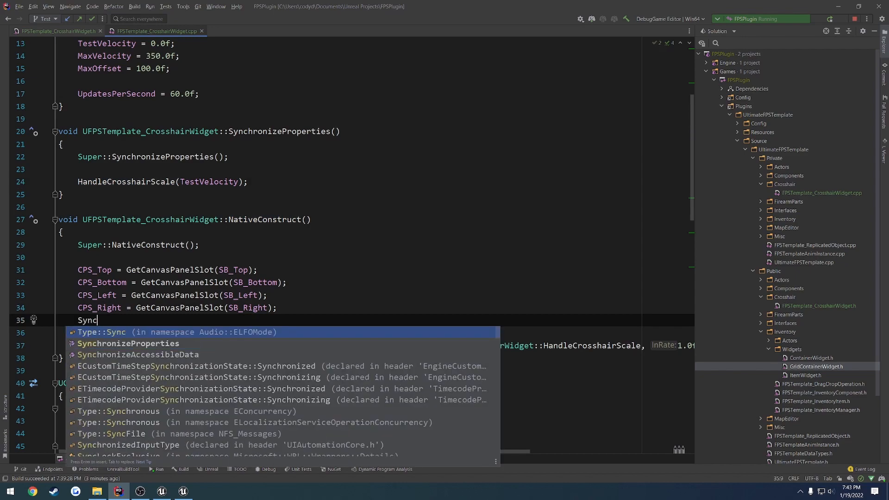
{"action": "key", "text": "ctrl+z"}
{"action": "key", "text": "ctrl+z"}
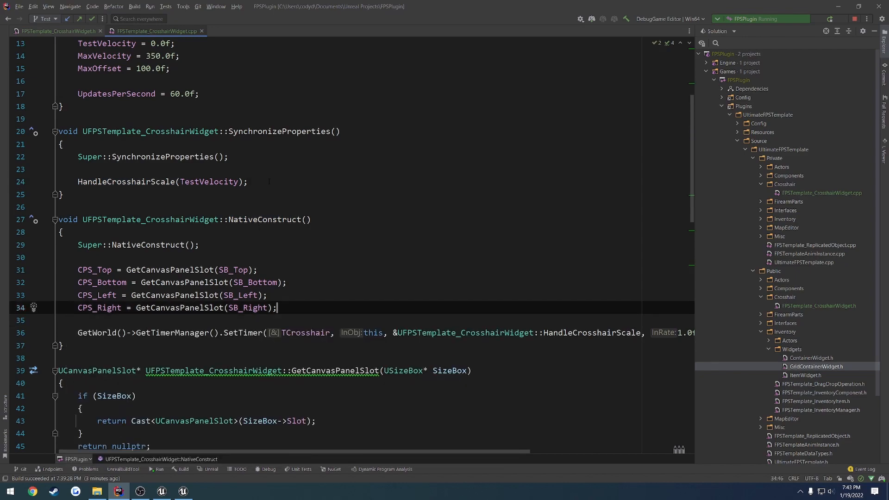
{"action": "left_click_drag", "start_coordinate": [166, 333], "coordinate": [342, 332]}
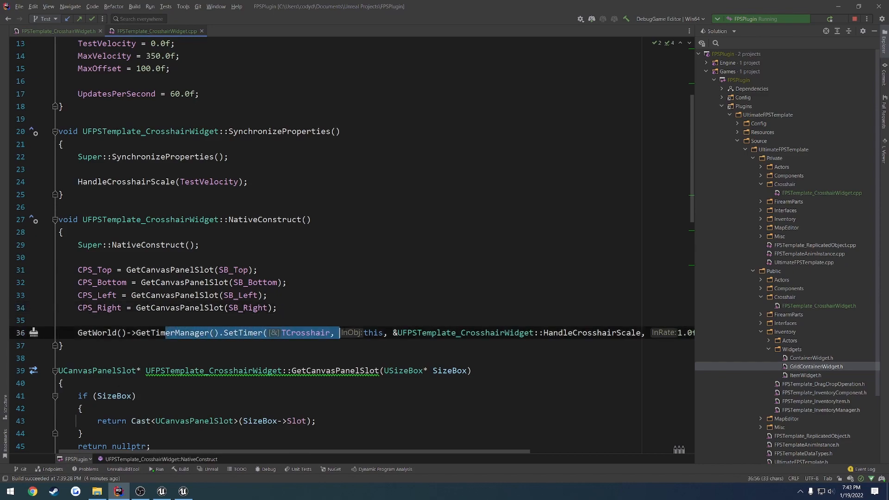
Copy the four CPS slot assignments from NativeConstruct into SynchronizeProperties, above the HandleCrosshairScale(TestVelocity) call
{"action": "left_click", "coordinate": [340, 333]}
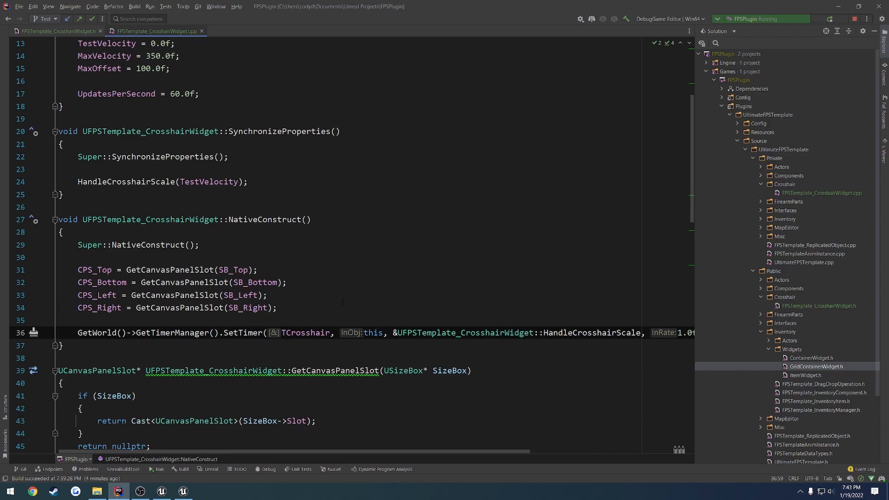
{"action": "left_click_drag", "start_coordinate": [277, 308], "coordinate": [74, 271]}
{"action": "key", "text": "ctrl+c"}
{"action": "left_click", "coordinate": [274, 183]}
{"action": "key", "text": "Up"}
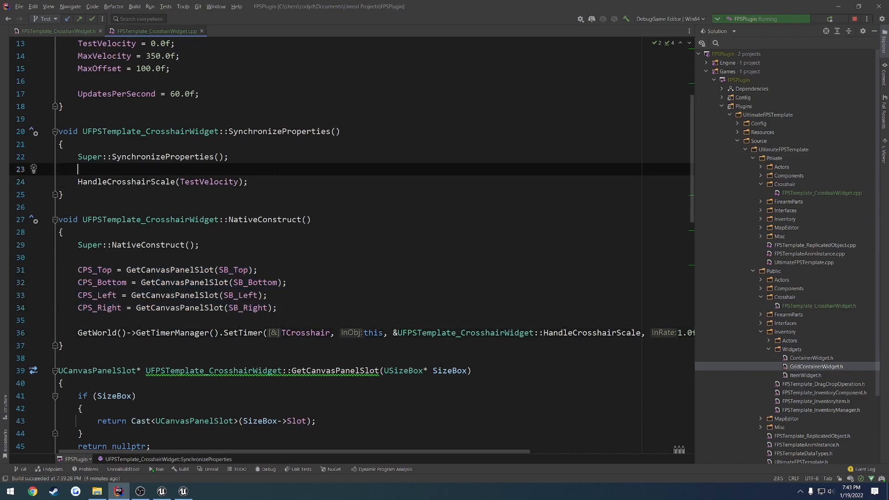
{"action": "key", "text": "Return"}
{"action": "key", "text": "ctrl+v"}
{"action": "key", "text": "Return"}
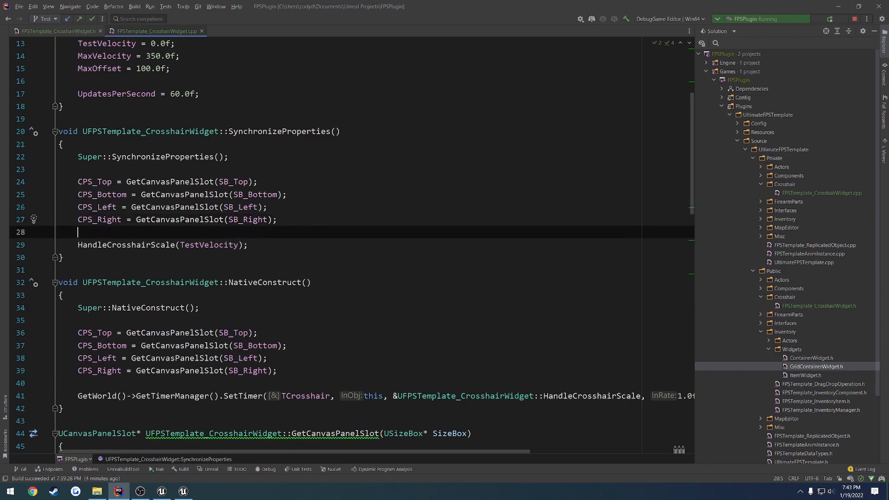
Declare void SetCanvasPanelSlots() below NativeConstruct in the crosshair widget header and generate its definition in the .cpp file
{"action": "left_click", "coordinate": [62, 31]}
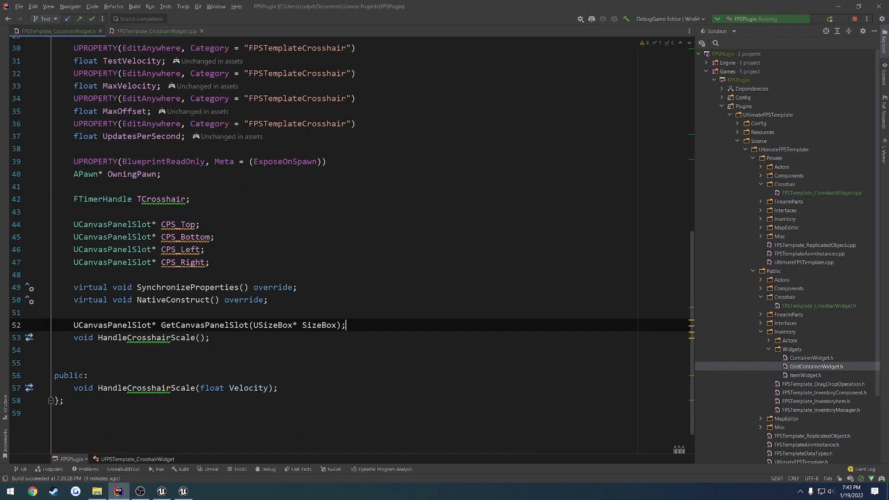
{"action": "left_click", "coordinate": [355, 300]}
{"action": "key", "text": "Return"}
{"action": "type", "text": "void Set"}
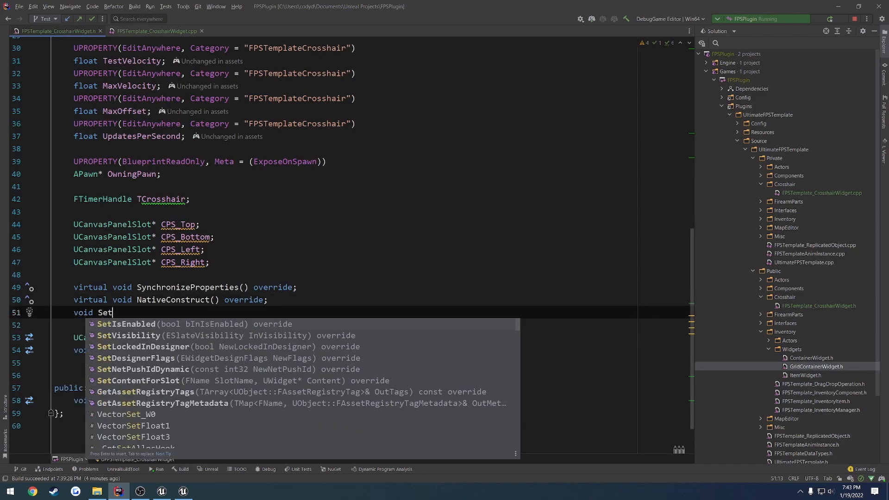
{"action": "type", "text": "Canvas"}
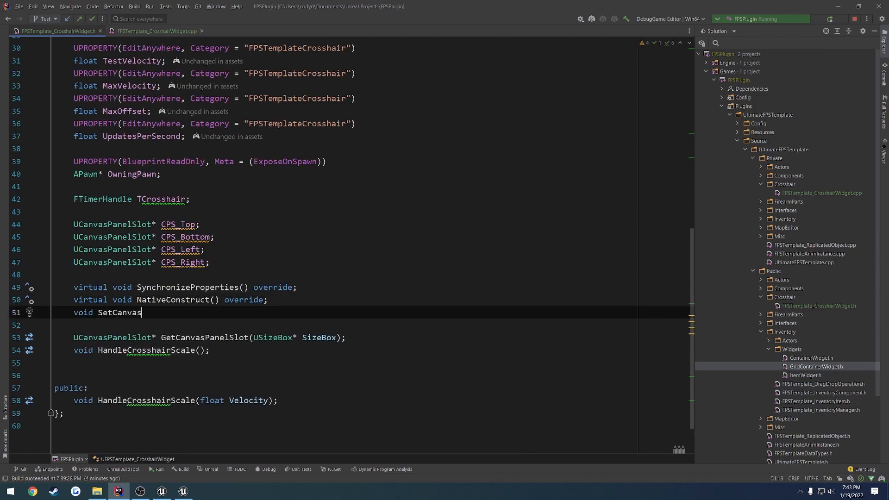
{"action": "type", "text": "PanelSlots();"}
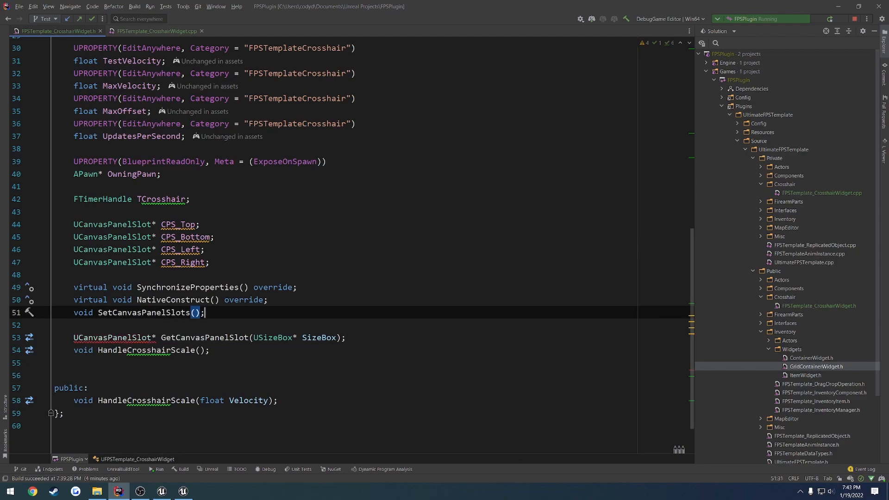
{"action": "double_click", "coordinate": [171, 313]}
{"action": "key", "text": "alt+Return"}
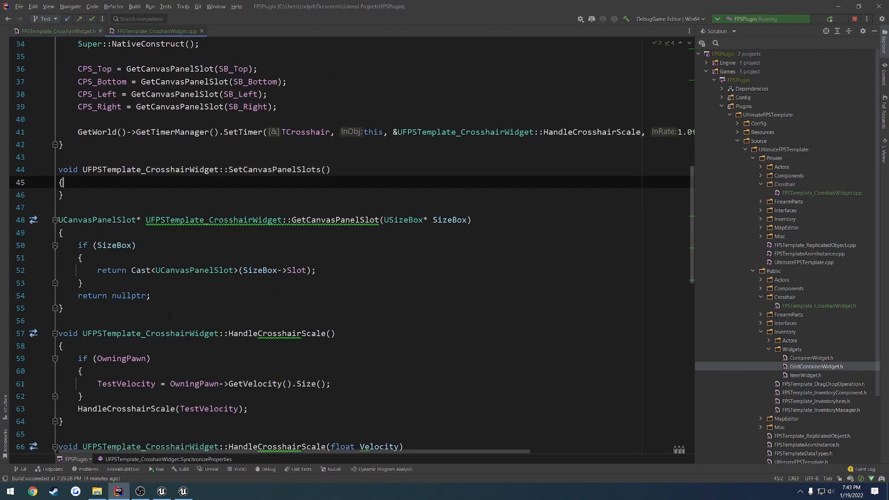
Fill the SetCanvasPanelSlots body with the CPS_Top, CPS_Bottom, CPS_Left and CPS_Right assignments copied from NativeConstruct
{"action": "left_click_drag", "start_coordinate": [282, 110], "coordinate": [78, 69]}
{"action": "key", "text": "ctrl+c"}
{"action": "left_click", "coordinate": [84, 195]}
{"action": "key", "text": "ctrl+v"}
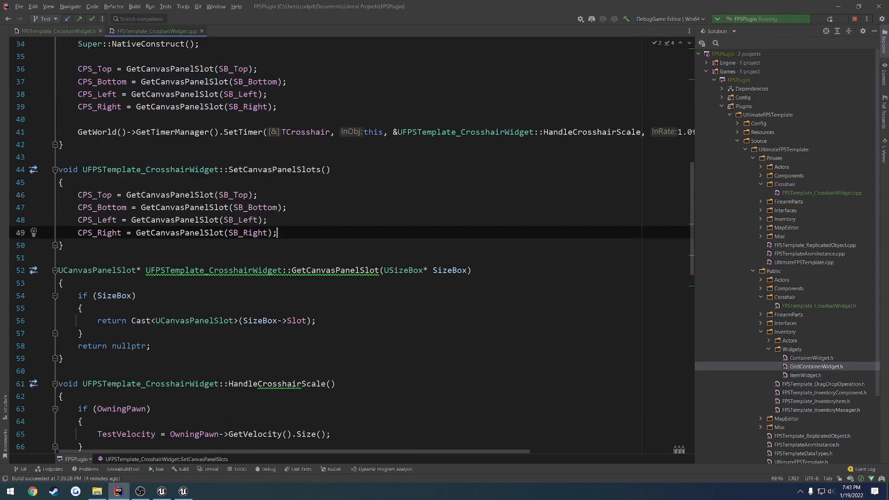
{"action": "left_click", "coordinate": [74, 182]}
{"action": "key", "text": "Return"}
{"action": "key", "text": "BackSpace"}
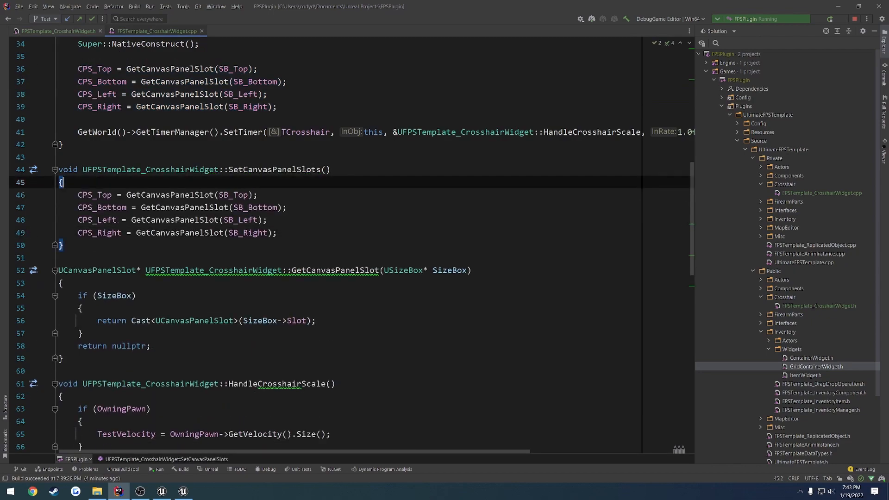
Replace the four slot assignments in SynchronizeProperties with a single SetCanvasPanelSlots() call
{"action": "scroll", "coordinate": [265, 144], "scroll_direction": "up", "scroll_amount": 5}
{"action": "left_click_drag", "start_coordinate": [266, 145], "coordinate": [78, 106]}
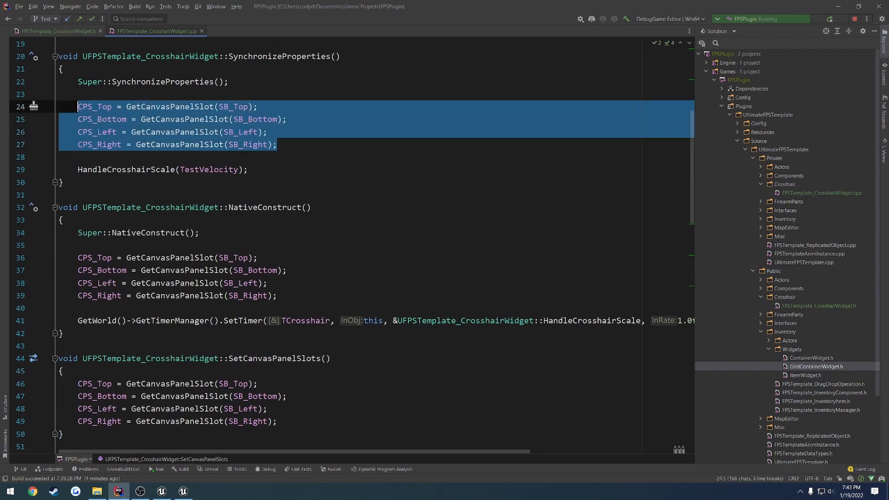
{"action": "type", "text": "GetCanvasPanelSlot()"}
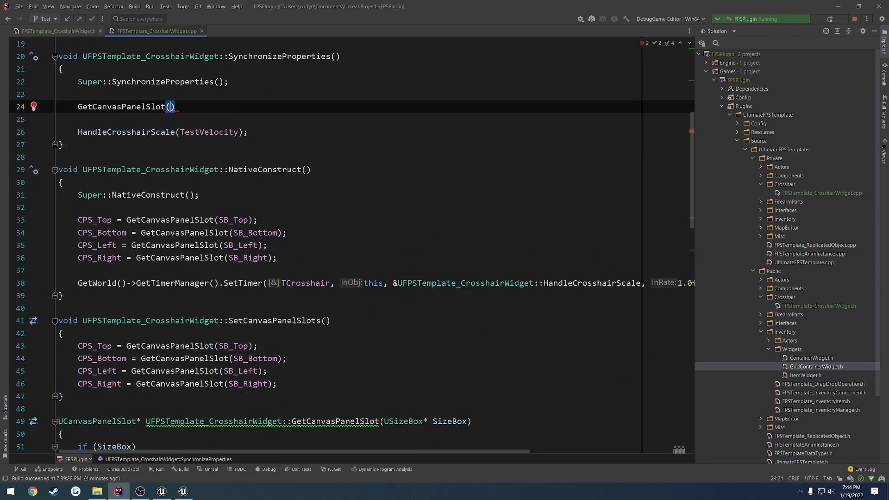
{"action": "key", "text": "BackSpace"}
{"action": "key", "text": "BackSpace"}
{"action": "key", "text": "BackSpace"}
{"action": "key", "text": "BackSpace"}
{"action": "key", "text": "BackSpace"}
{"action": "key", "text": "BackSpace"}
{"action": "key", "text": "BackSpace"}
{"action": "key", "text": "BackSpace"}
{"action": "key", "text": "BackSpace"}
{"action": "key", "text": "BackSpace"}
{"action": "key", "text": "BackSpace"}
{"action": "key", "text": "BackSpace"}
{"action": "key", "text": "BackSpace"}
{"action": "key", "text": "BackSpace"}
{"action": "key", "text": "BackSpace"}
{"action": "key", "text": "BackSpace"}
{"action": "key", "text": "BackSpace"}
{"action": "key", "text": "BackSpace"}
{"action": "key", "text": "BackSpace"}
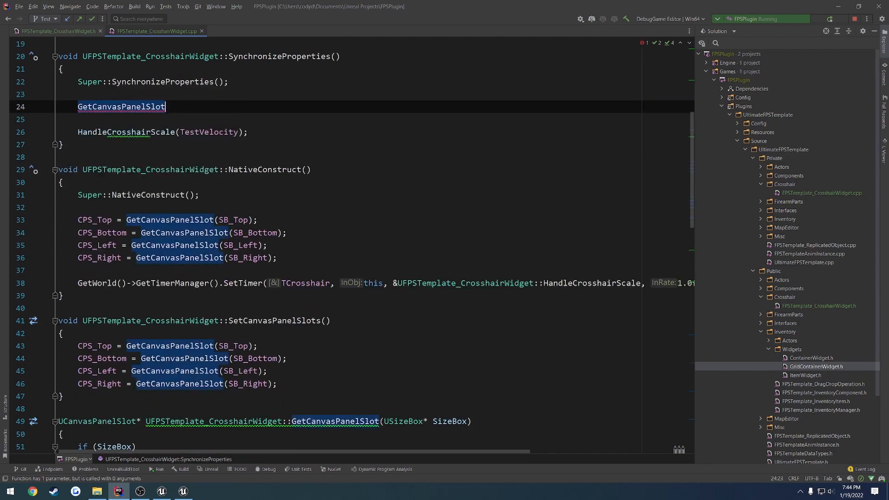
{"action": "type", "text": "SetCanvasPanelSlots();"}
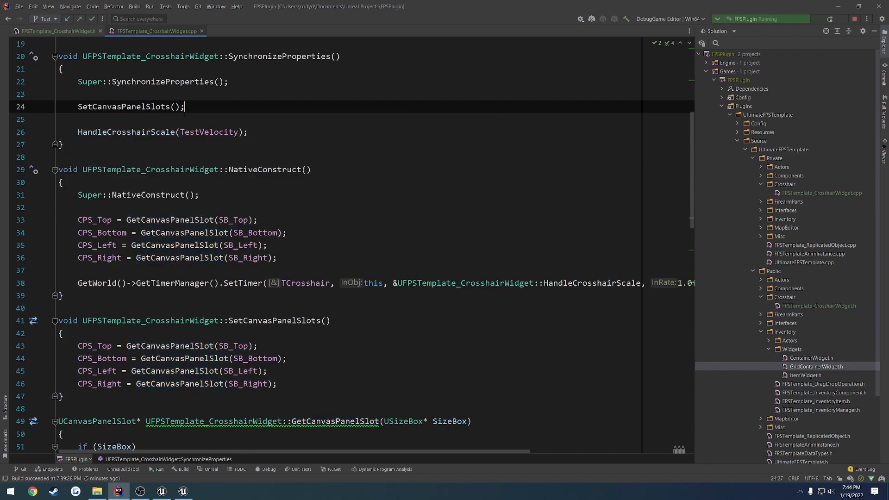
Replace the four slot assignments in NativeConstruct with a SetCanvasPanelSlots() call
{"action": "left_click_drag", "start_coordinate": [277, 258], "coordinate": [79, 219]}
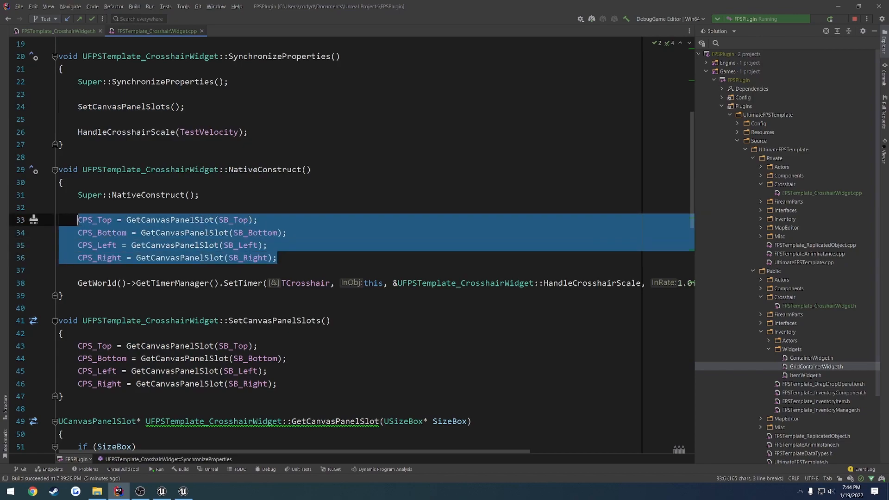
{"action": "key", "text": "ctrl+v"}
{"action": "left_click", "coordinate": [80, 208]}
Close Unreal Editor without saving W_Crosshair, and rebuild and run the FPSPlugin project from Rider
{"action": "left_click", "coordinate": [183, 491]}
{"action": "left_click", "coordinate": [878, 4]}
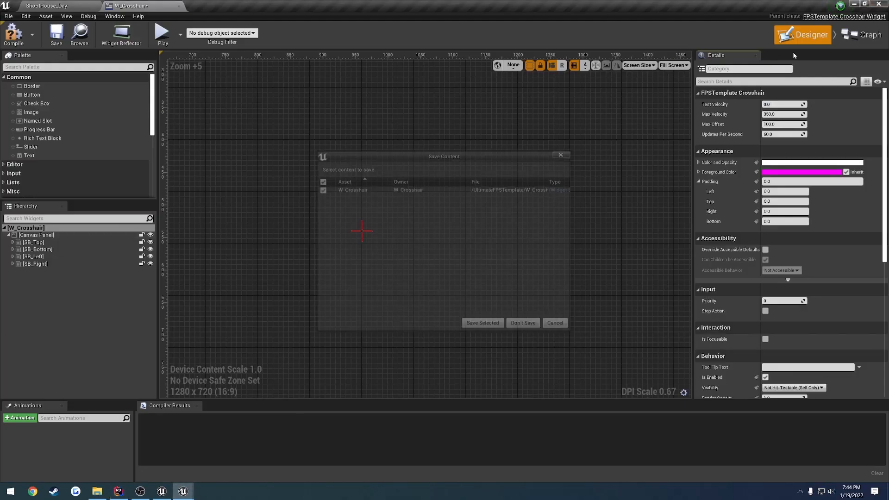
{"action": "left_click", "coordinate": [523, 322]}
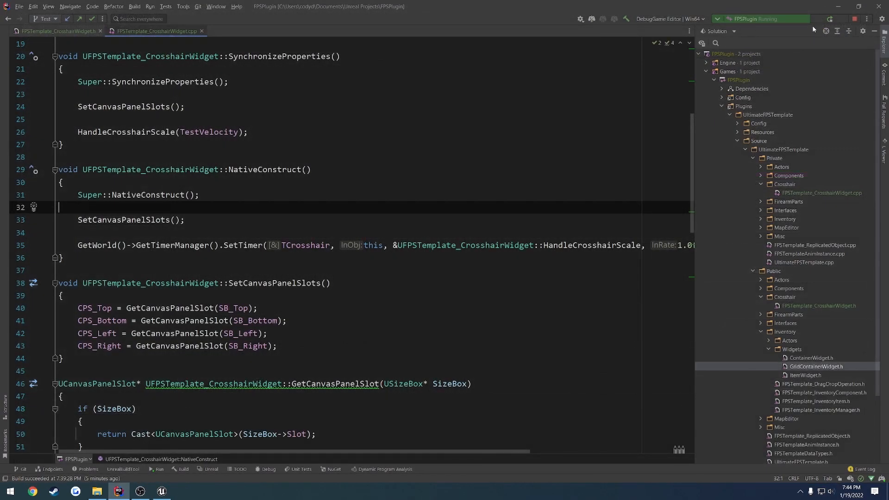
{"action": "key", "text": "ctrl+F5"}
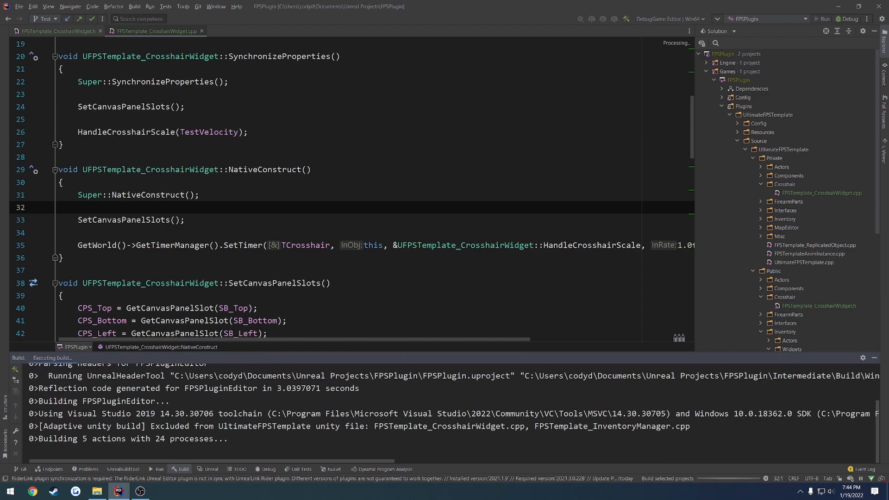
{"action": "scroll", "coordinate": [283, 238], "scroll_direction": "down", "scroll_amount": 6}
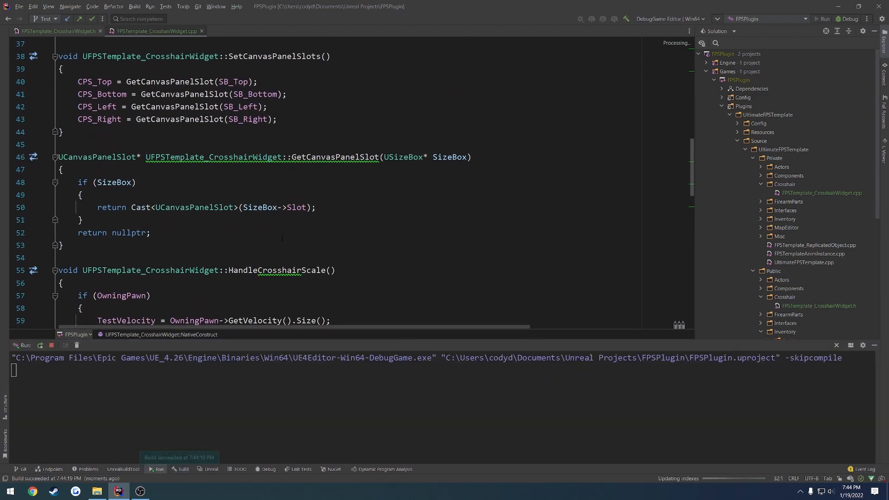
{"action": "scroll", "coordinate": [283, 239], "scroll_direction": "down", "scroll_amount": 5}
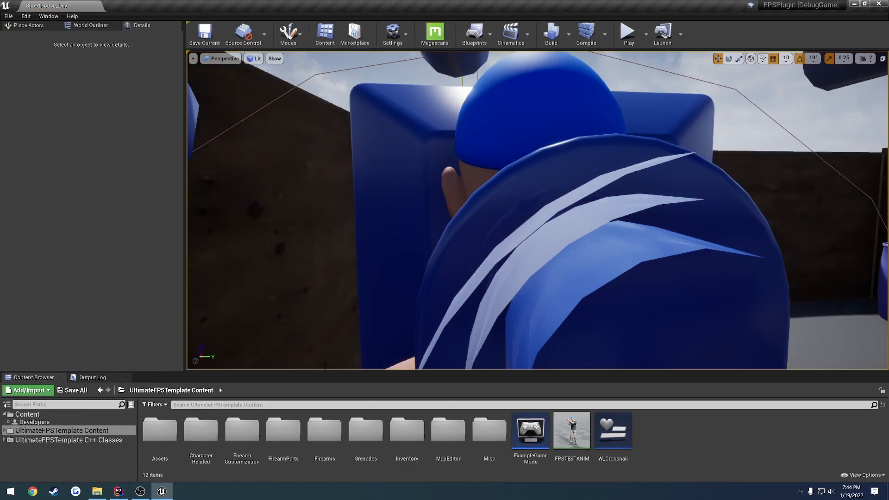
Open the W_Crosshair widget in Unreal Editor and raise its root's Test Velocity to about 689.1
{"action": "left_click", "coordinate": [616, 470]}
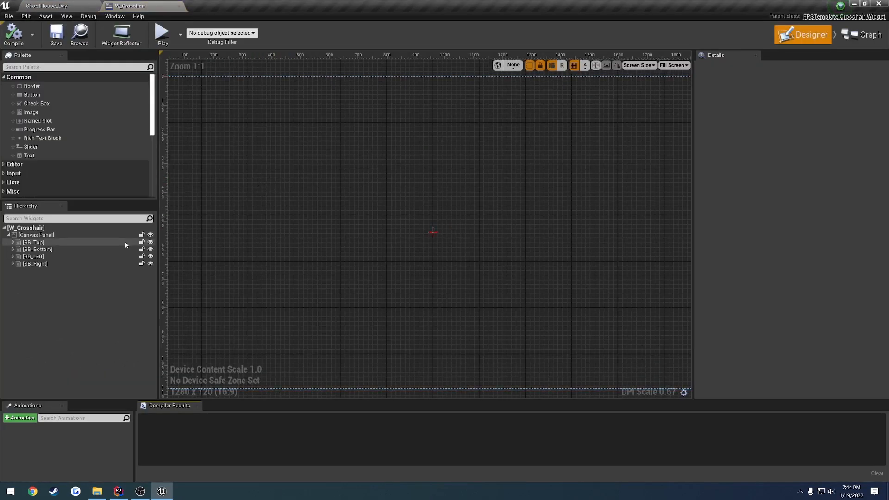
{"action": "left_click", "coordinate": [125, 228]}
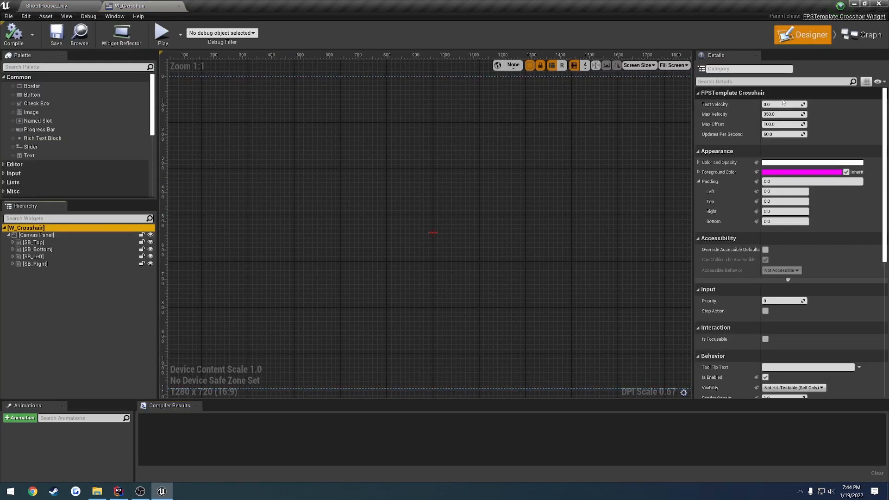
{"action": "left_click_drag", "start_coordinate": [783, 104], "coordinate": [787, 104]}
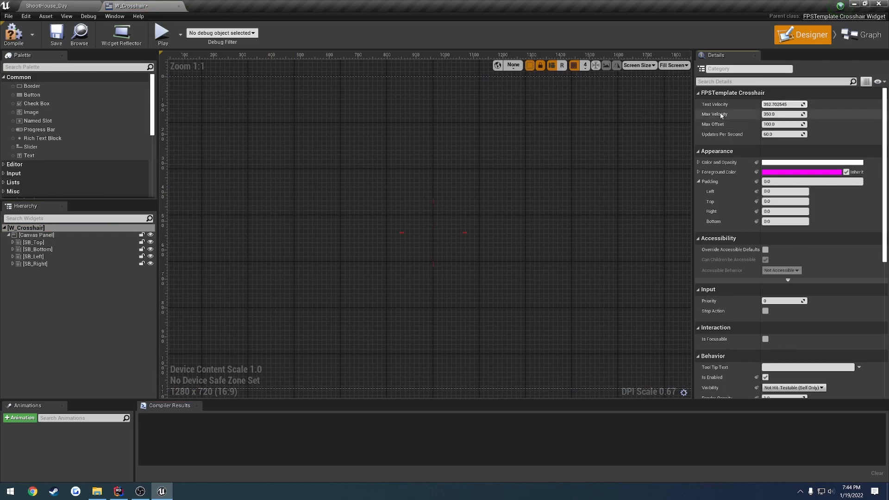
{"action": "right_click_drag", "start_coordinate": [678, 187], "coordinate": [656, 170]}
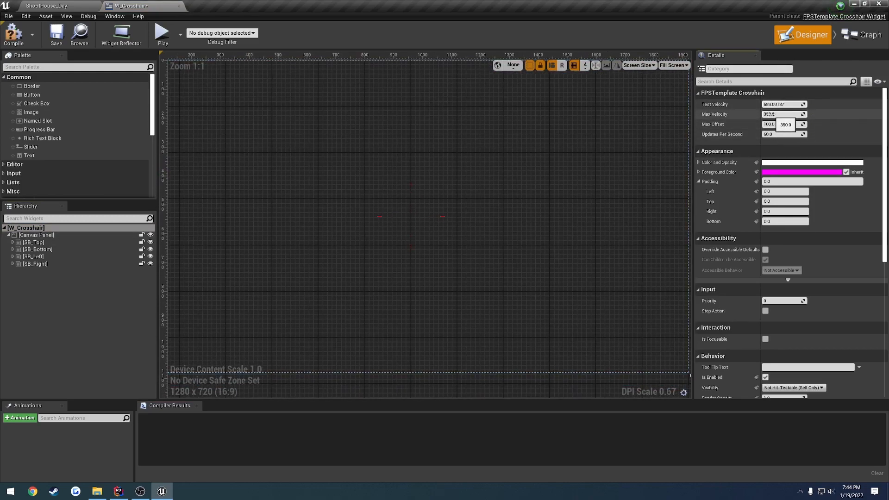
Raise the crosshair's Max Offset to about 503.5, and compile and save the widget
{"action": "scroll", "coordinate": [515, 187], "scroll_direction": "down", "scroll_amount": 4}
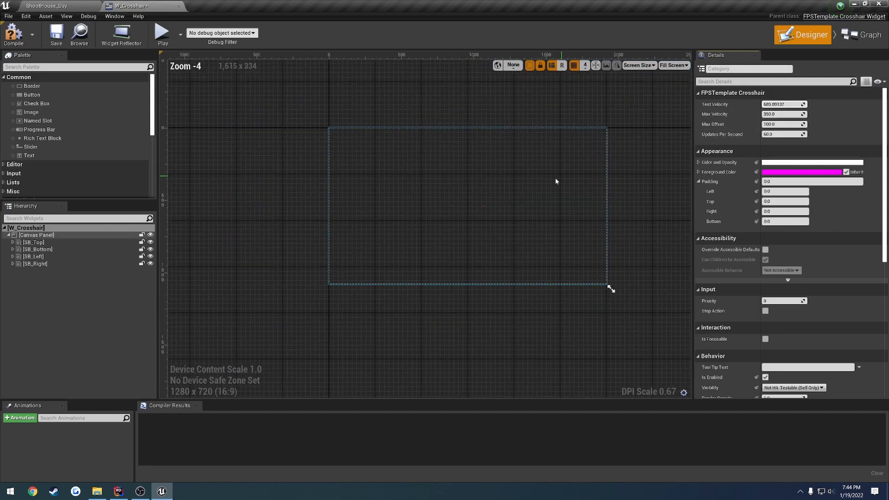
{"action": "scroll", "coordinate": [555, 181], "scroll_direction": "up", "scroll_amount": 2}
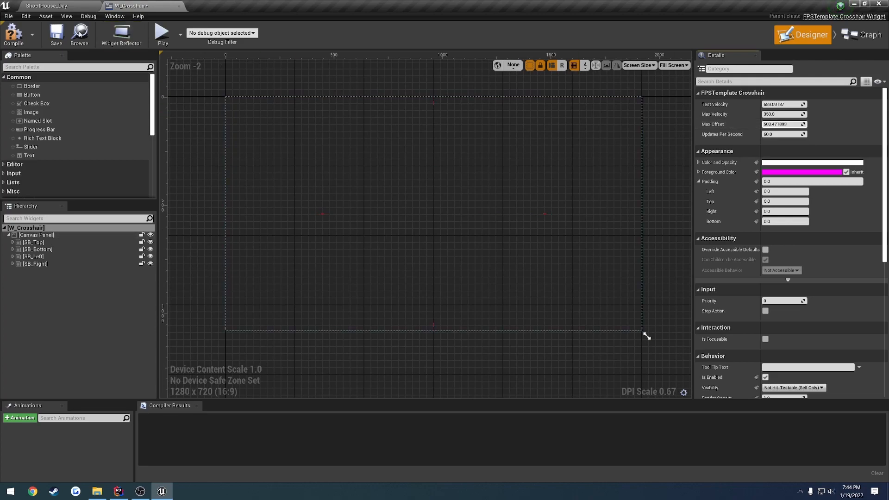
{"action": "left_click", "coordinate": [14, 35]}
{"action": "left_click", "coordinate": [57, 35]}
Play the ShootHouse_Day level and walk around to check how the crosshair spreads with movement, and stop playing
{"action": "left_click", "coordinate": [54, 6]}
{"action": "left_click", "coordinate": [628, 33]}
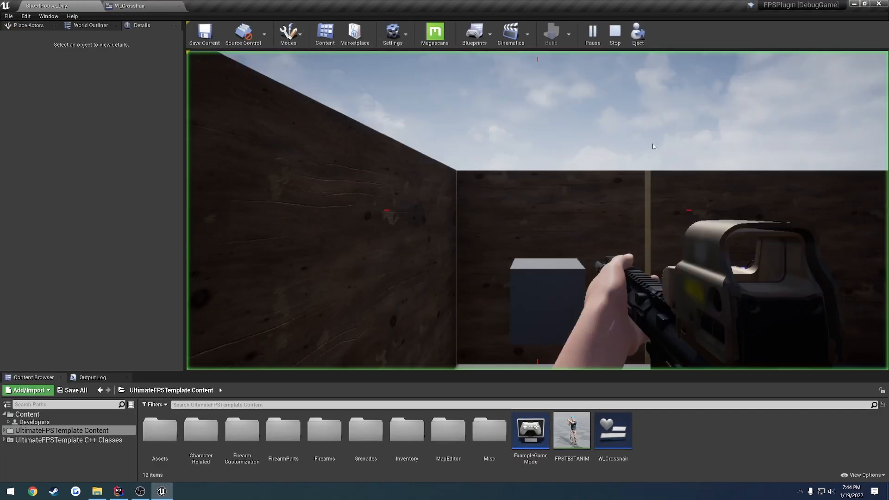
{"action": "key", "text": "w"}
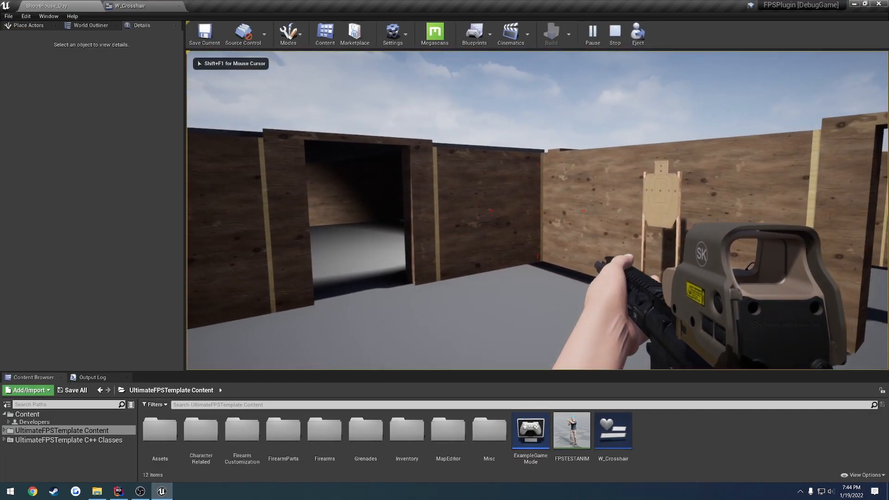
{"action": "key", "text": "w"}
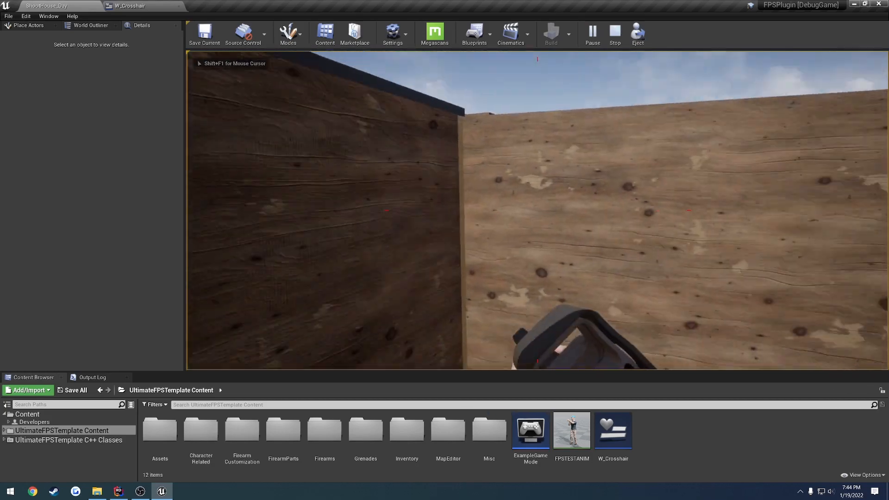
{"action": "key", "text": "w"}
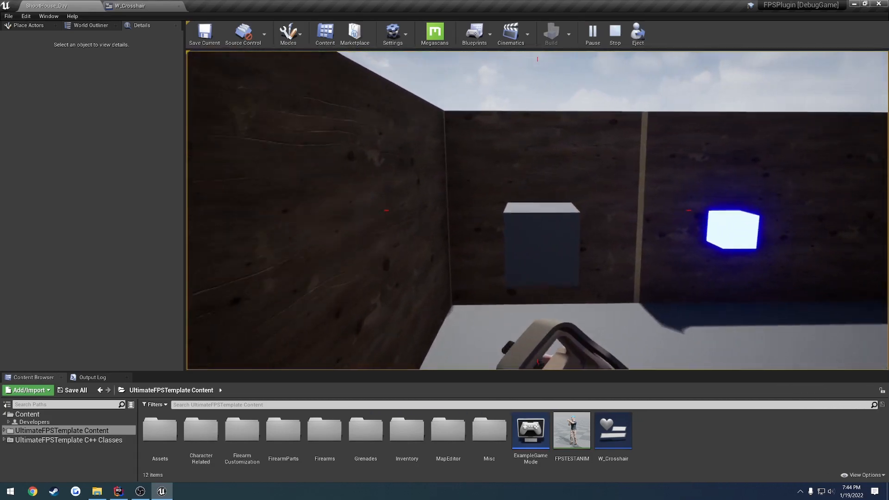
{"action": "key", "text": "w"}
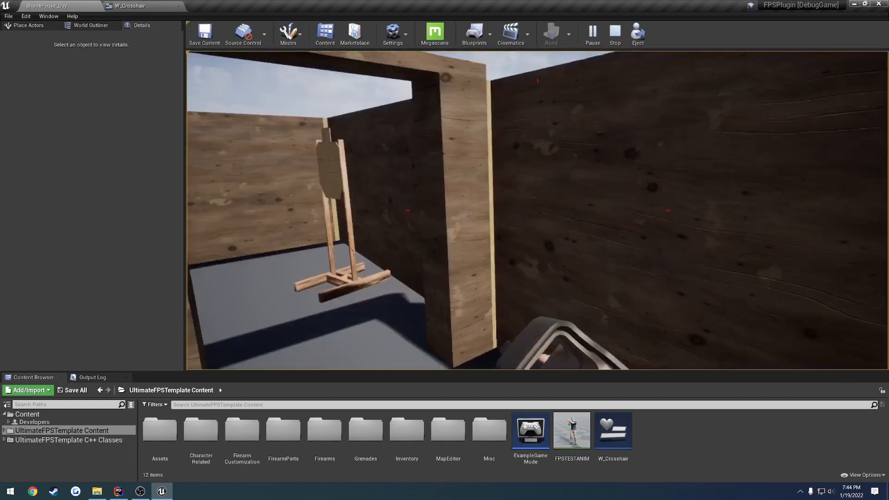
{"action": "key", "text": "w"}
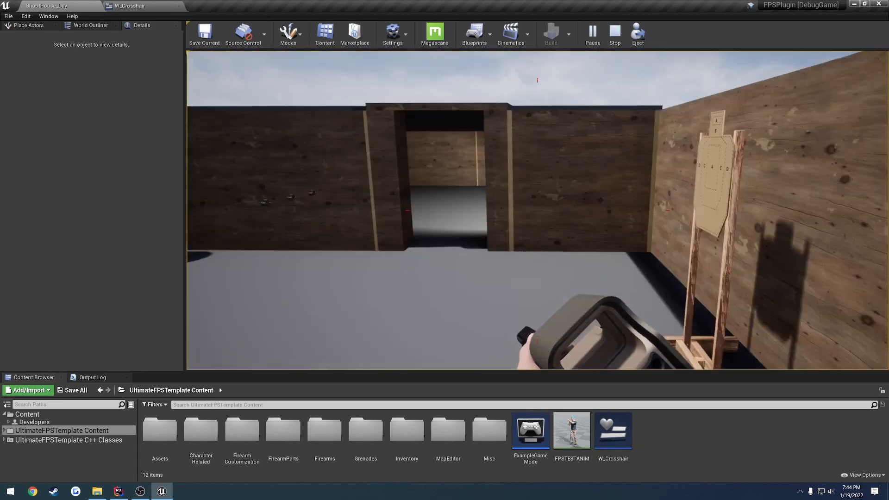
{"action": "key", "text": "w"}
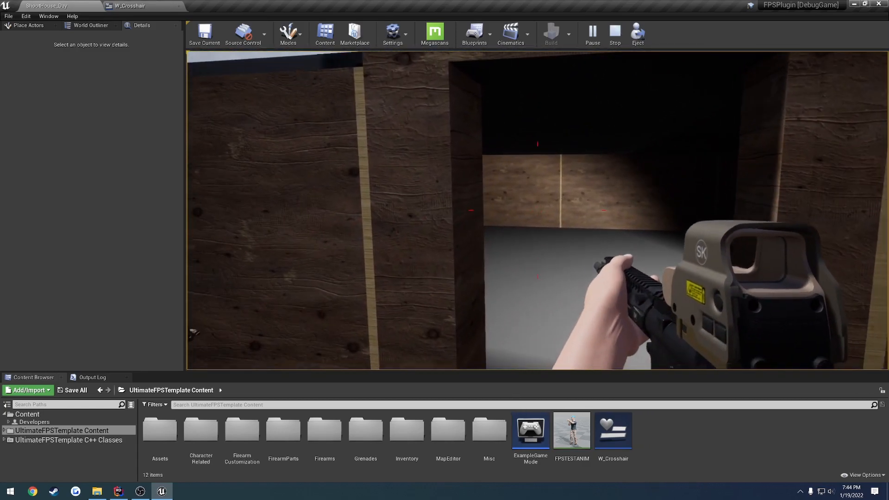
{"action": "key", "text": "w"}
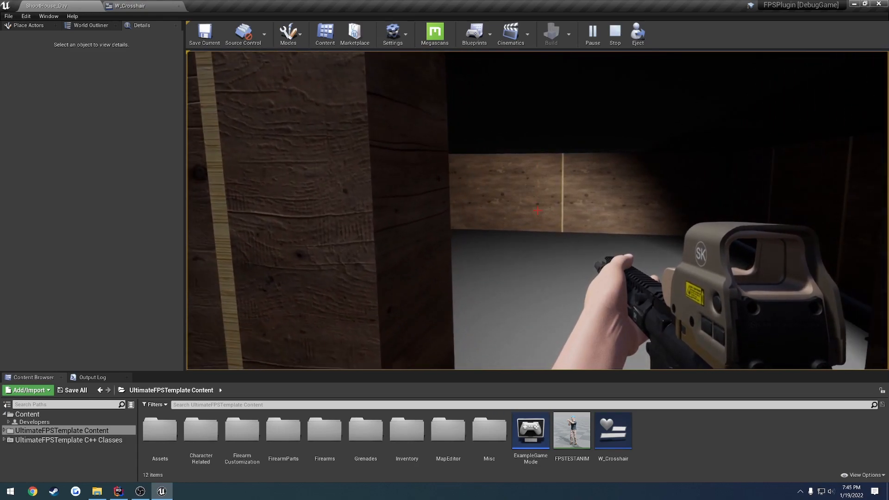
{"action": "key", "text": "Escape"}
Set the Max Offset of the W_Crosshair widget's root to 100 and save the changes
{"action": "left_click", "coordinate": [130, 7]}
{"action": "left_click", "coordinate": [25, 228]}
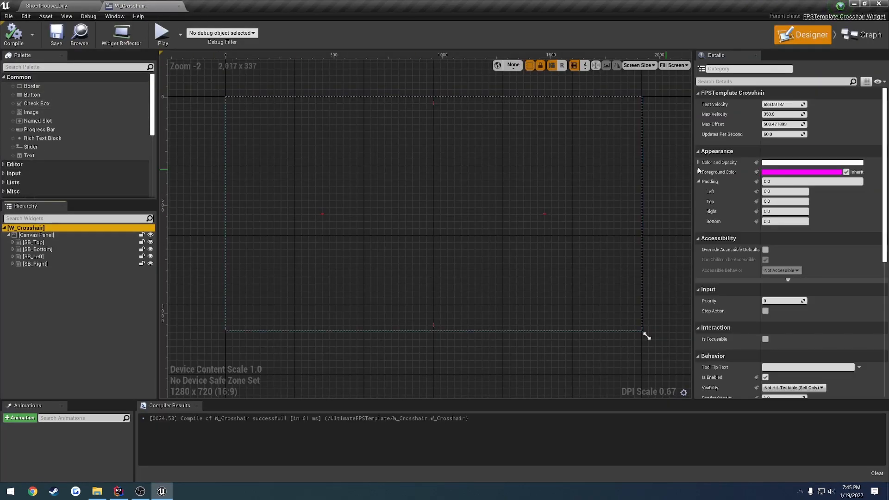
{"action": "left_click", "coordinate": [783, 124]}
{"action": "type", "text": "850"}
{"action": "key", "text": "Return"}
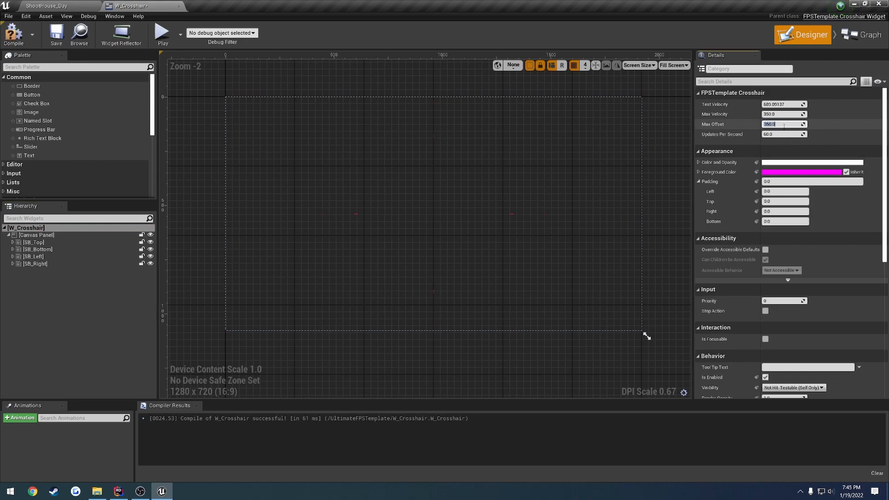
{"action": "left_click", "coordinate": [782, 124]}
{"action": "type", "text": "100"}
{"action": "key", "text": "Return"}
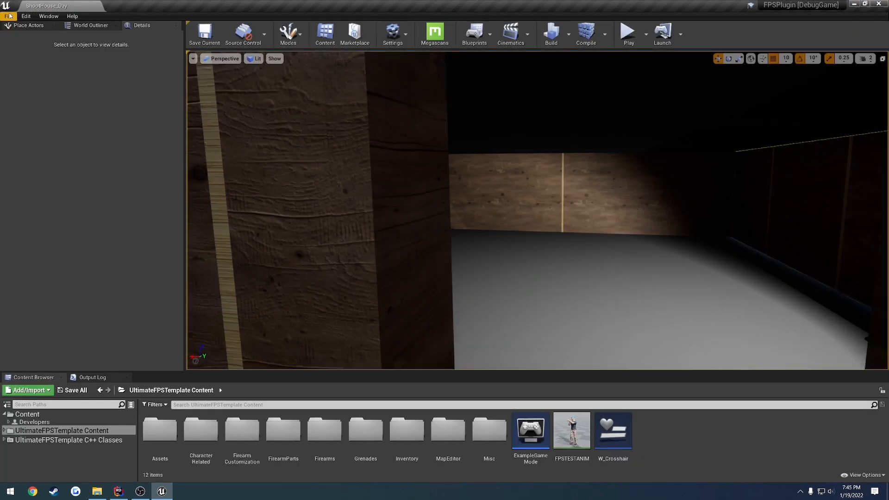
{"action": "left_click", "coordinate": [10, 16]}
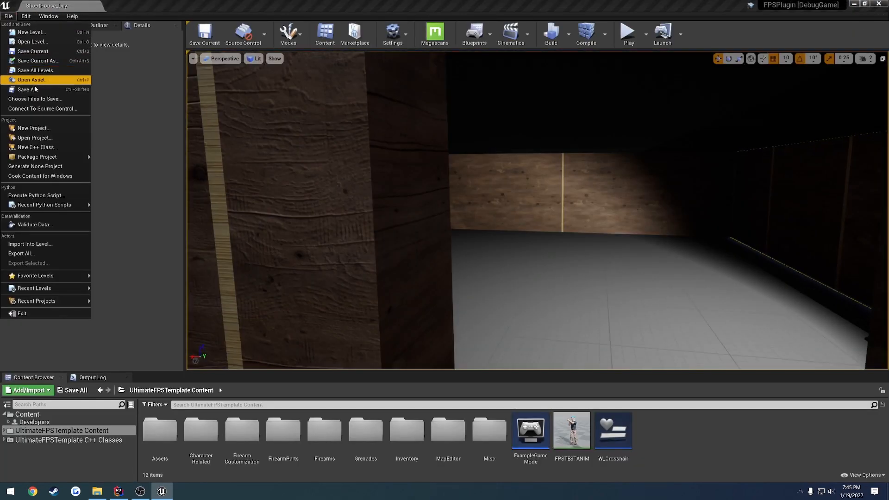
{"action": "left_click", "coordinate": [32, 80]}
Switch to Rider and review the crosshair widget source from HandleCrosshairScale back up to NativeConstruct
{"action": "mouse_move", "coordinate": [549, 278]}
{"action": "right_mouse_down"}
{"action": "mouse_move", "coordinate": [540, 277]}
{"action": "mouse_move", "coordinate": [548, 275]}
{"action": "right_mouse_up"}
{"action": "key", "text": "s"}
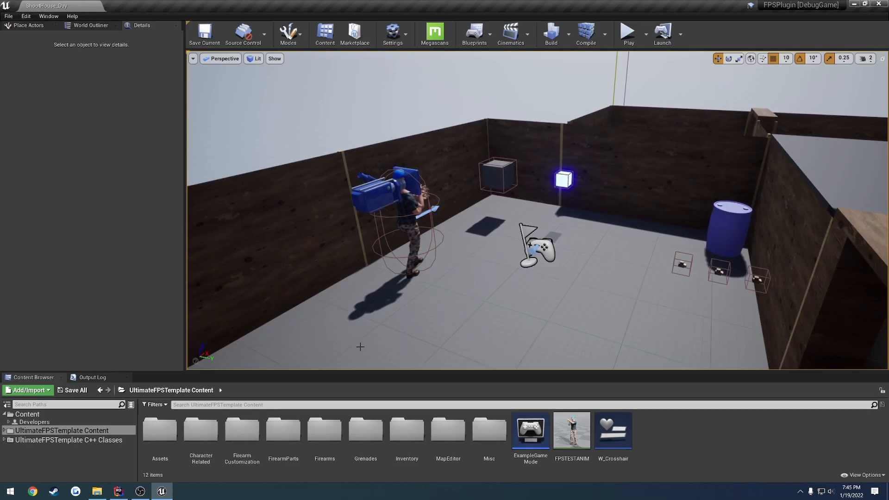
{"action": "left_click", "coordinate": [118, 491]}
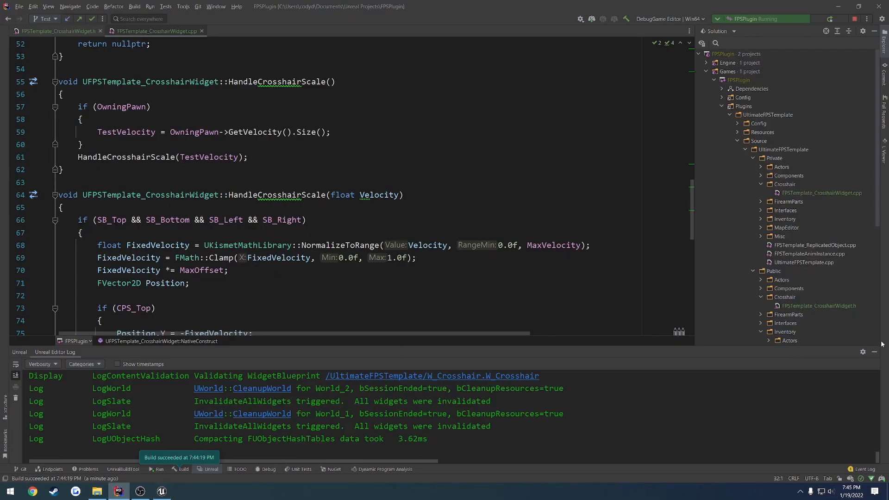
{"action": "key", "text": "Escape"}
{"action": "scroll", "coordinate": [141, 170], "scroll_direction": "up", "scroll_amount": 4}
{"action": "scroll", "coordinate": [142, 171], "scroll_direction": "up", "scroll_amount": 3}
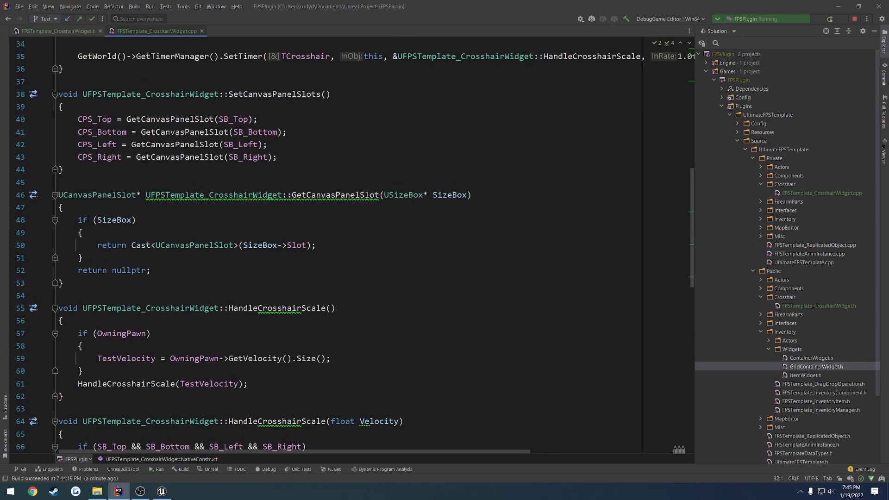
{"action": "scroll", "coordinate": [153, 162], "scroll_direction": "up", "scroll_amount": 8}
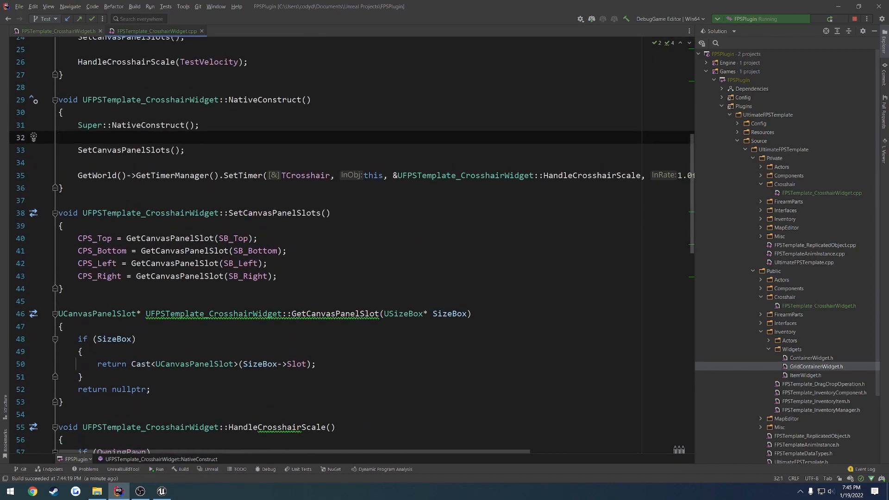
Switch to Unreal Editor, open the W_Crosshair widget and set its Test Velocity to 0
{"action": "left_click", "coordinate": [161, 490]}
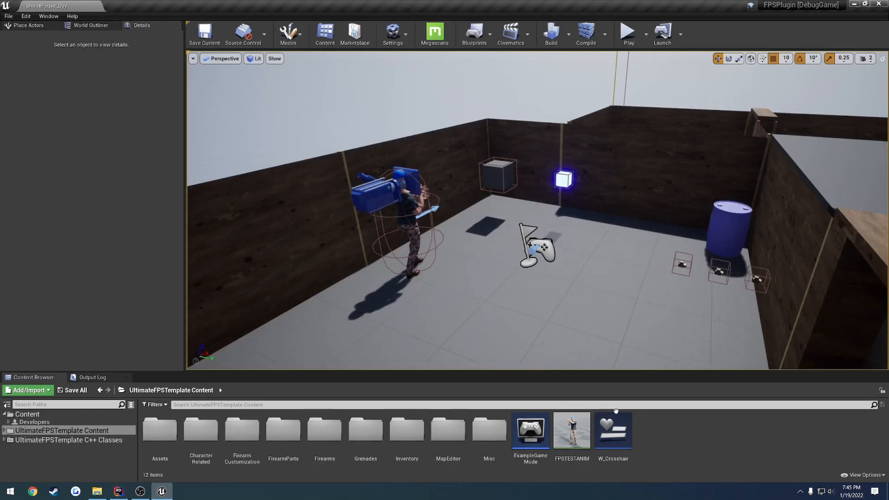
{"action": "double_click", "coordinate": [613, 430]}
{"action": "left_click", "coordinate": [333, 181]}
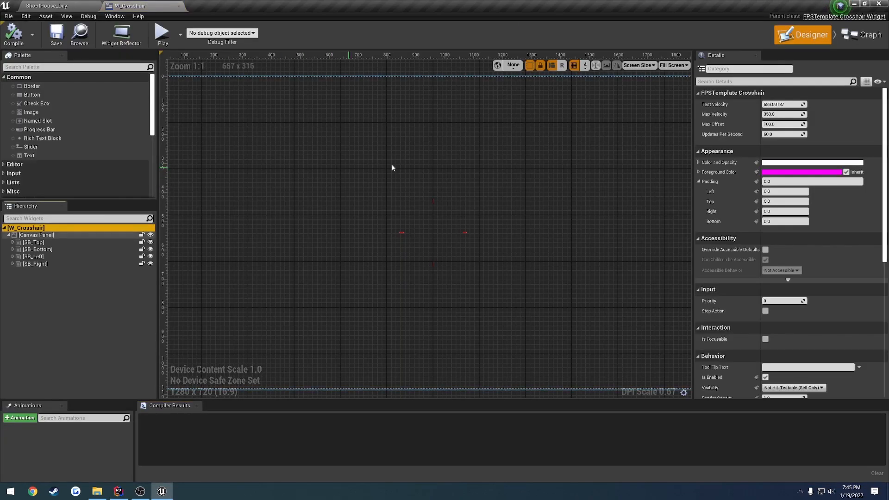
{"action": "scroll", "coordinate": [451, 229], "scroll_direction": "up", "scroll_amount": 3}
{"action": "left_click", "coordinate": [767, 103]}
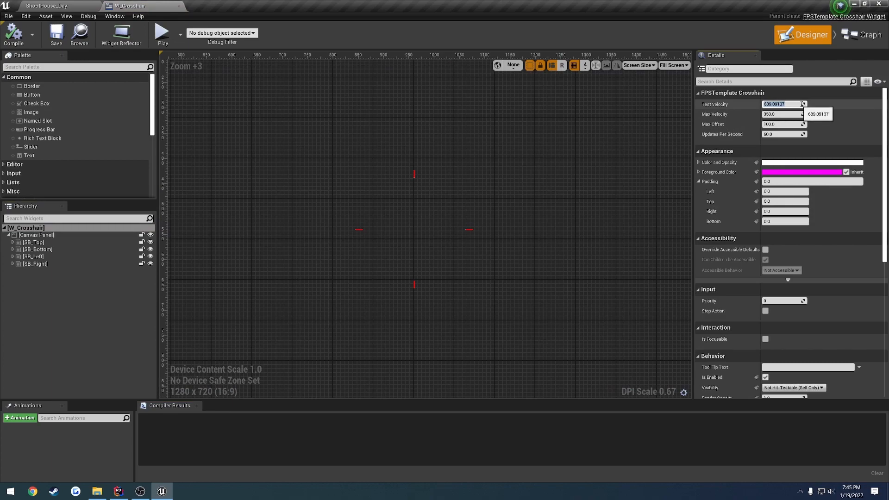
{"action": "type", "text": "0"}
{"action": "key", "text": "Return"}
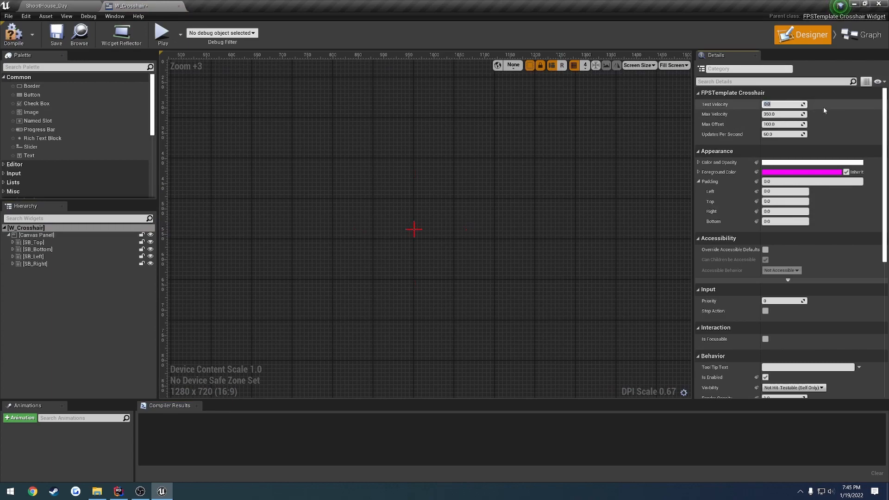
Switch to Rider and examine how SynchronizeProperties, SetCanvasPanelSlots and both HandleCrosshairScale functions work together
{"action": "left_click", "coordinate": [119, 491]}
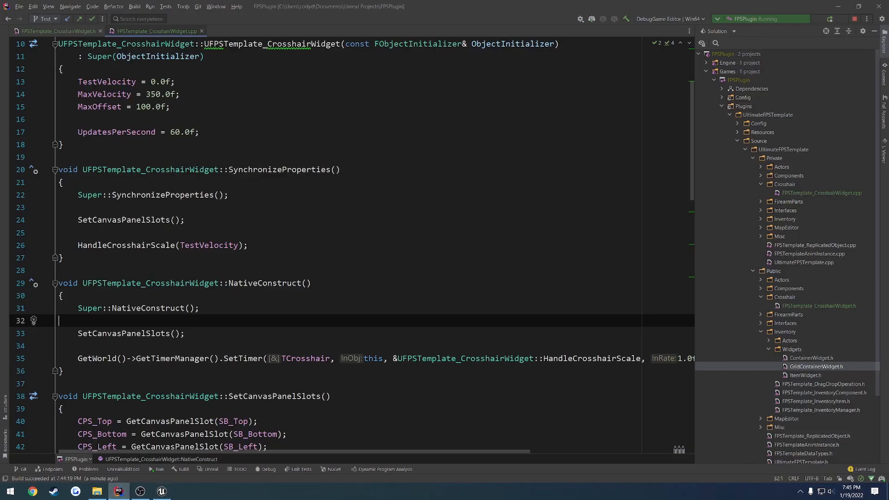
{"action": "left_click", "coordinate": [351, 171]}
{"action": "key", "text": "Up"}
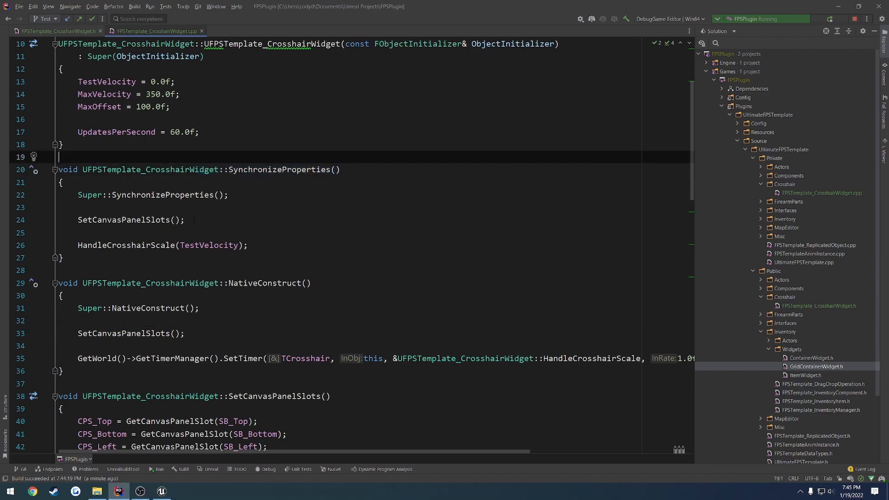
{"action": "left_click_drag", "start_coordinate": [194, 220], "coordinate": [66, 220]}
{"action": "scroll", "coordinate": [115, 241], "scroll_direction": "down", "scroll_amount": 3}
{"action": "left_click_drag", "start_coordinate": [283, 346], "coordinate": [78, 308]}
{"action": "left_click", "coordinate": [63, 295]}
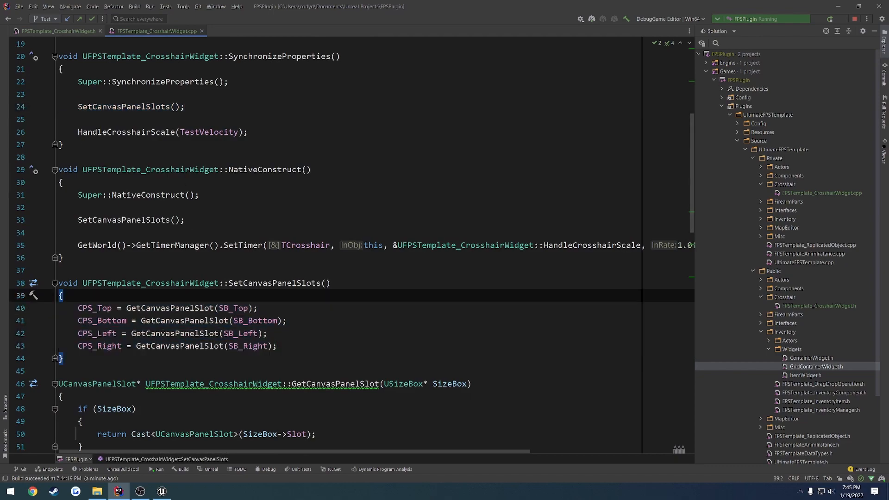
{"action": "left_click_drag", "start_coordinate": [78, 132], "coordinate": [249, 132]}
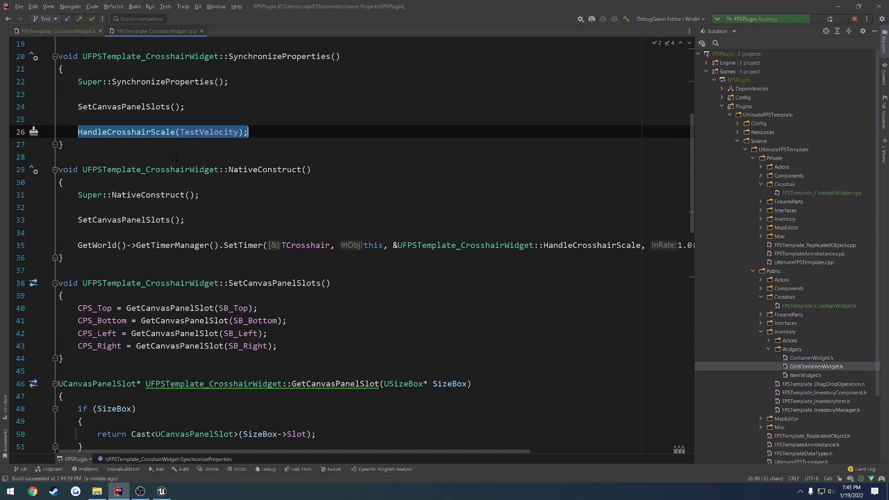
{"action": "scroll", "coordinate": [176, 159], "scroll_direction": "down", "scroll_amount": 2}
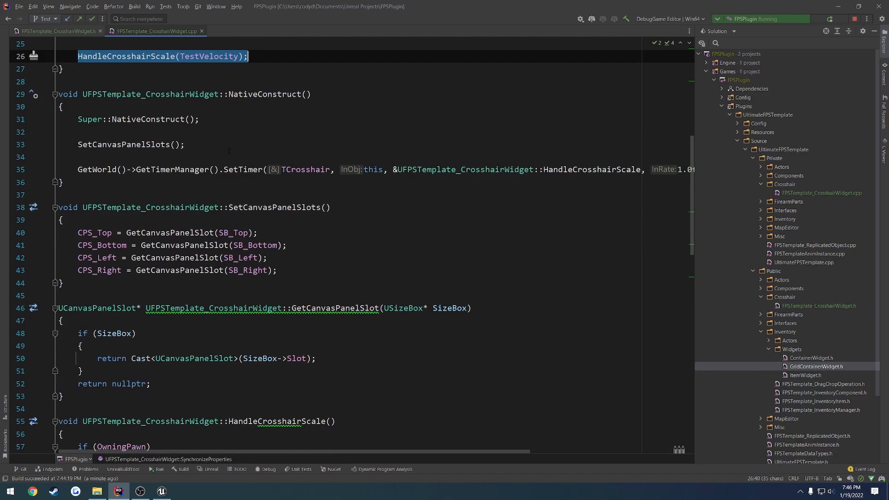
{"action": "scroll", "coordinate": [229, 151], "scroll_direction": "down", "scroll_amount": 7}
{"action": "double_click", "coordinate": [277, 270]}
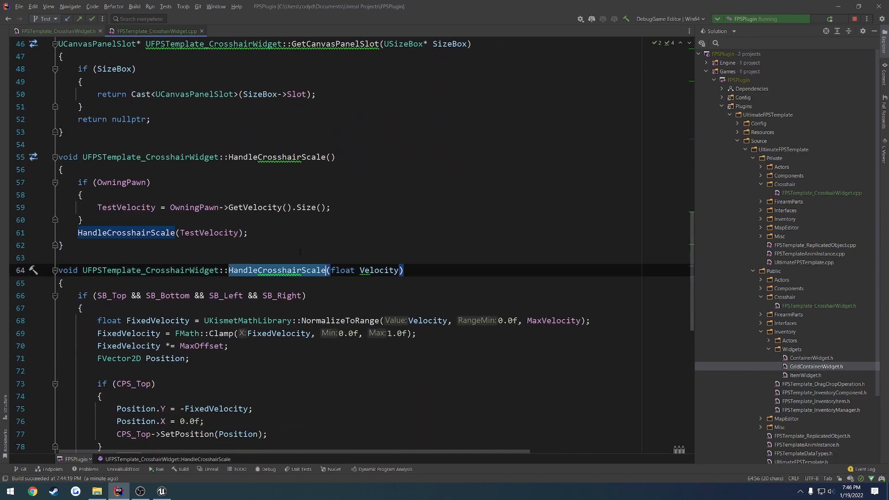
In the crosshair widget's header, duplicate the UpdatesPerSecond property with its UPROPERTY line directly below the original
{"action": "key", "text": "ctrl+Tab"}
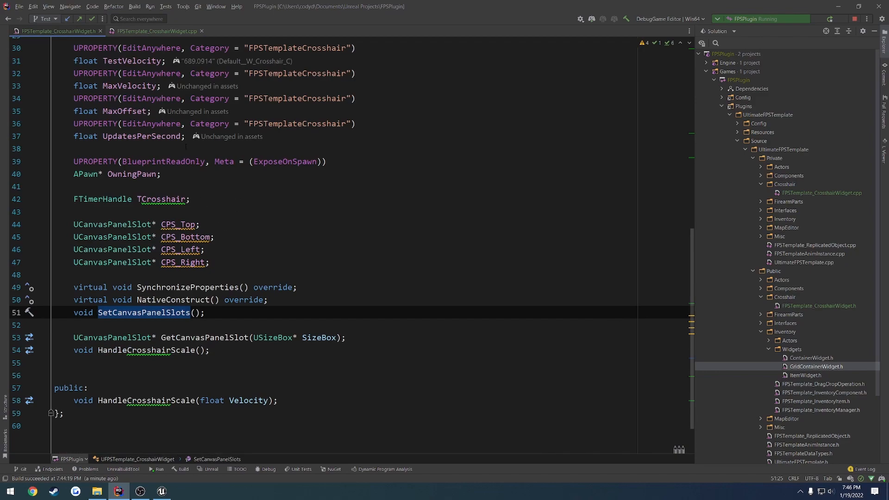
{"action": "left_click_drag", "start_coordinate": [190, 137], "coordinate": [73, 124]}
{"action": "key", "text": "ctrl+c"}
{"action": "key", "text": "Right"}
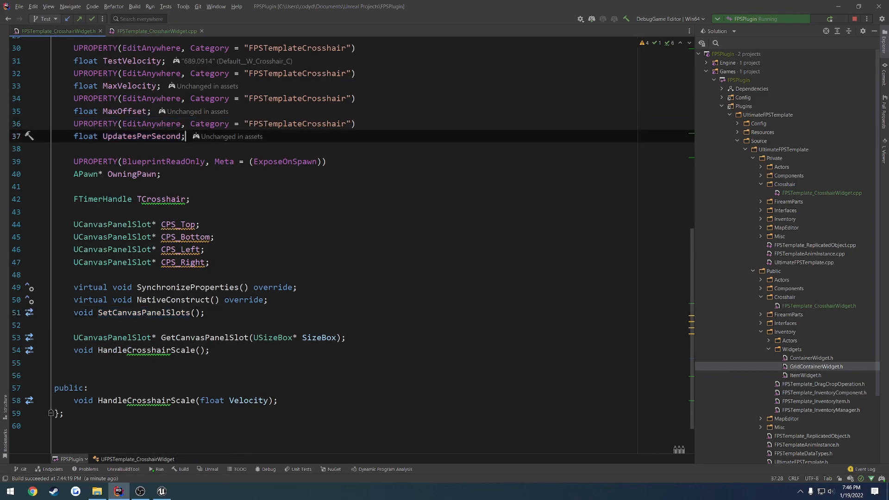
{"action": "key", "text": "Return"}
{"action": "key", "text": "ctrl+v"}
Turn the duplicated property into a bool named UpdatesFromOutsideSource
{"action": "double_click", "coordinate": [92, 162]}
{"action": "type", "text": "bool"}
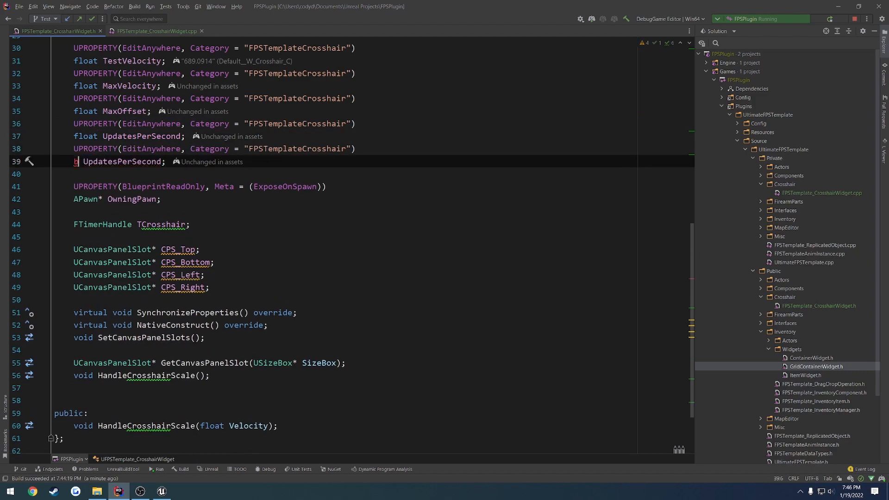
{"action": "key", "text": "Right"}
{"action": "key", "text": "Delete"}
{"action": "key", "text": "Delete"}
{"action": "key", "text": "Delete"}
{"action": "key", "text": "Delete"}
{"action": "key", "text": "Delete"}
{"action": "key", "text": "Delete"}
{"action": "key", "text": "Delete"}
{"action": "key", "text": "Delete"}
{"action": "key", "text": "Delete"}
{"action": "key", "text": "Delete"}
{"action": "key", "text": "Delete"}
{"action": "key", "text": "Delete"}
{"action": "key", "text": "Delete"}
{"action": "key", "text": "Delete"}
{"action": "key", "text": "Delete"}
{"action": "key", "text": "Delete"}
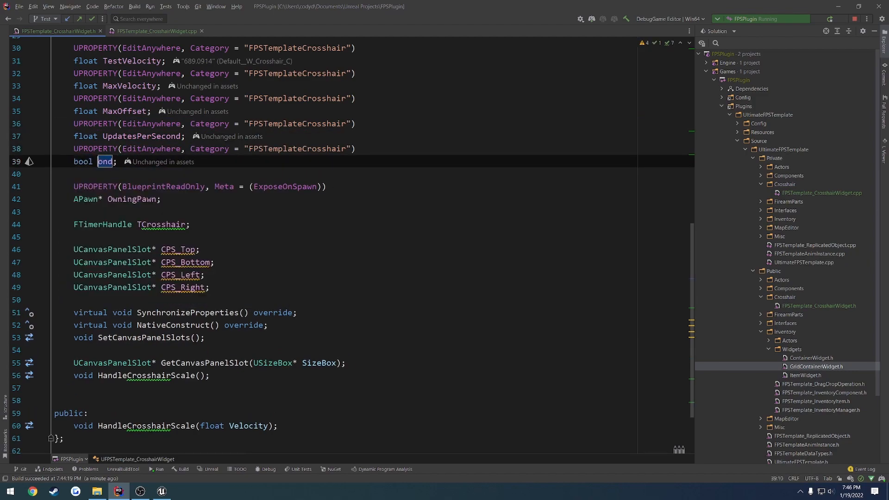
{"action": "type", "text": "UpdateFromOuts"}
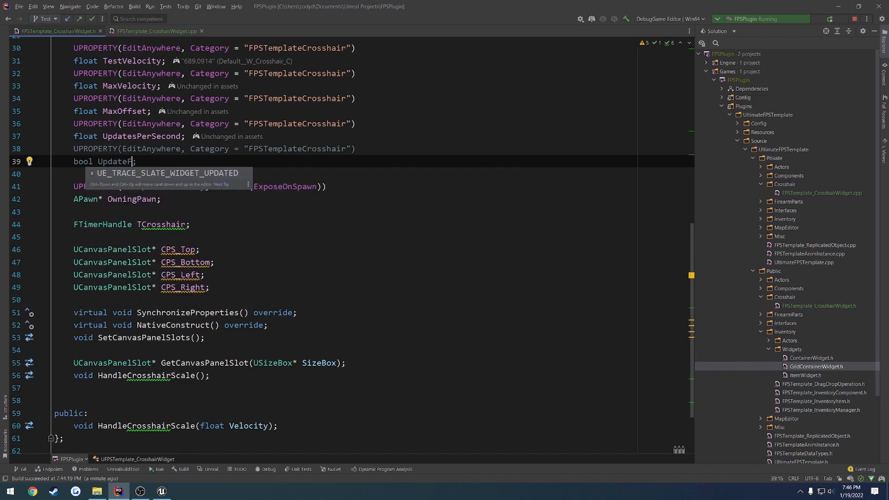
{"action": "type", "text": "ideSource"}
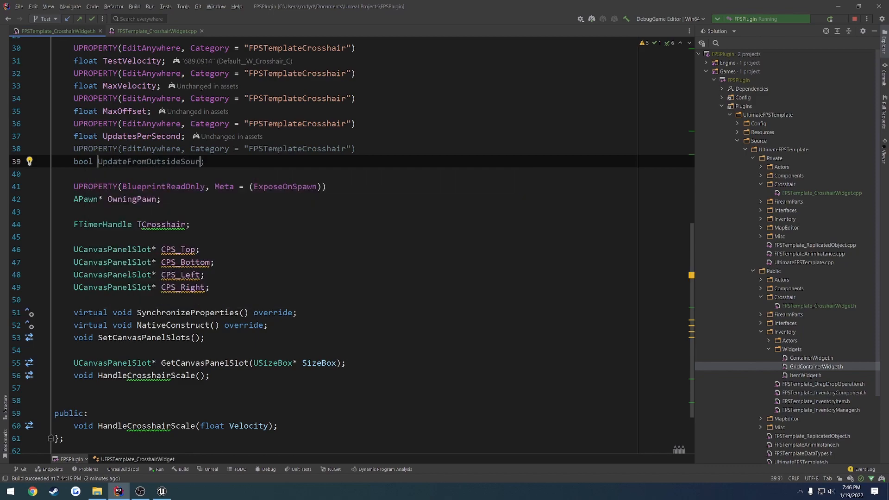
Initialize UpdatesFromOutsideSource to false in the widget's constructor, below the UpdatesPerSecond assignment
{"action": "double_click", "coordinate": [128, 161]}
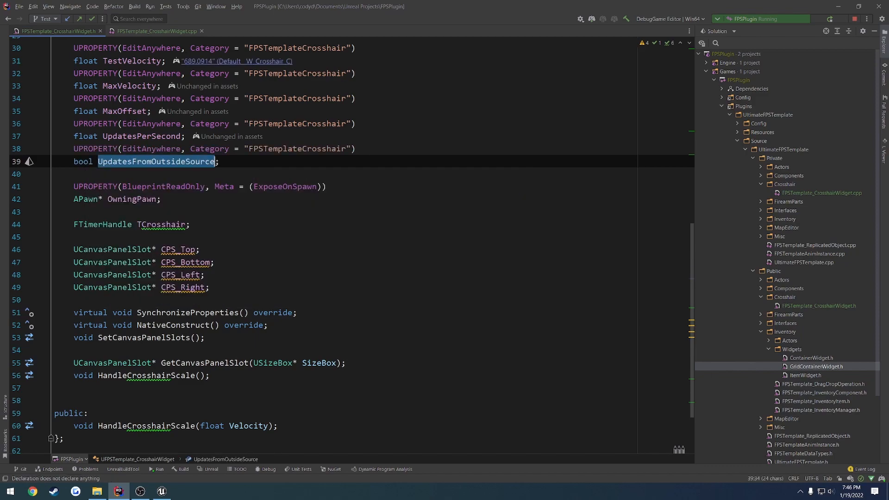
{"action": "key", "text": "ctrl+Tab"}
{"action": "scroll", "coordinate": [261, 226], "scroll_direction": "up", "scroll_amount": 6}
{"action": "scroll", "coordinate": [260, 225], "scroll_direction": "up", "scroll_amount": 8}
{"action": "left_click", "coordinate": [199, 245]}
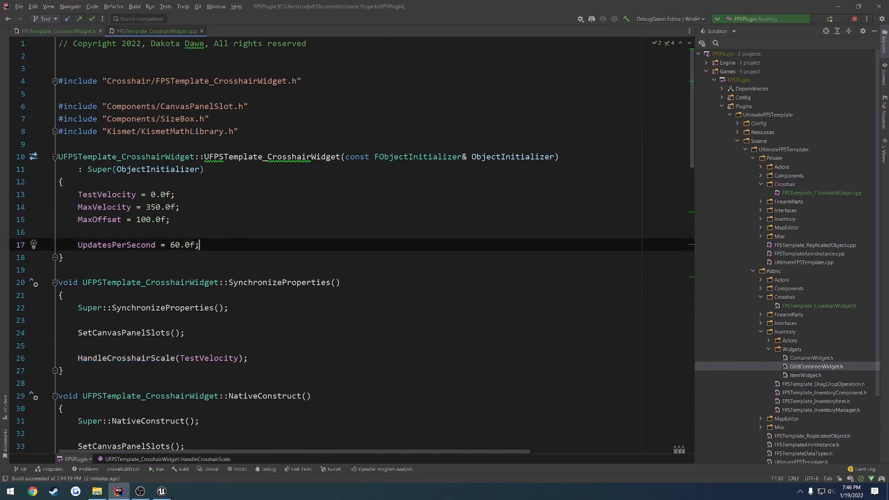
{"action": "key", "text": "Return"}
{"action": "type", "text": "UpdatesFromOutsideSource"}
{"action": "type", "text": "= false;"}
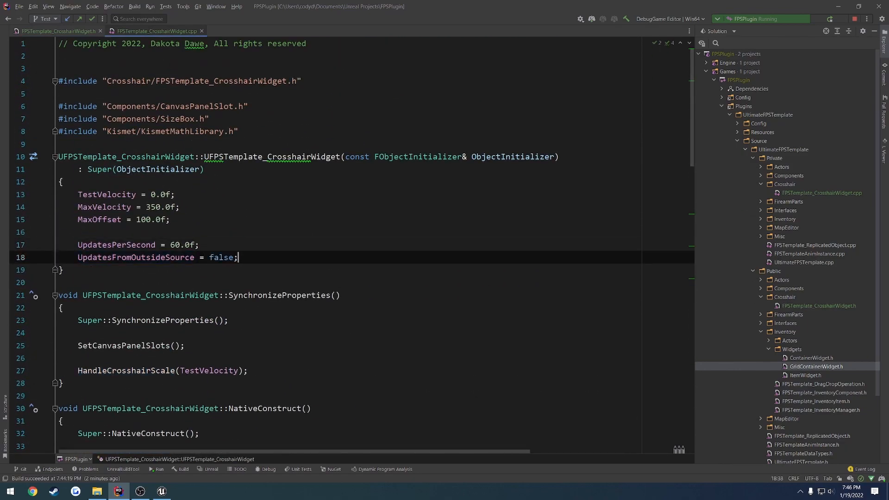
Wrap the SetTimer call in NativeConstruct in an if (UpdatesFromOutsideSource) block with braces
{"action": "scroll", "coordinate": [211, 208], "scroll_direction": "down", "scroll_amount": 7}
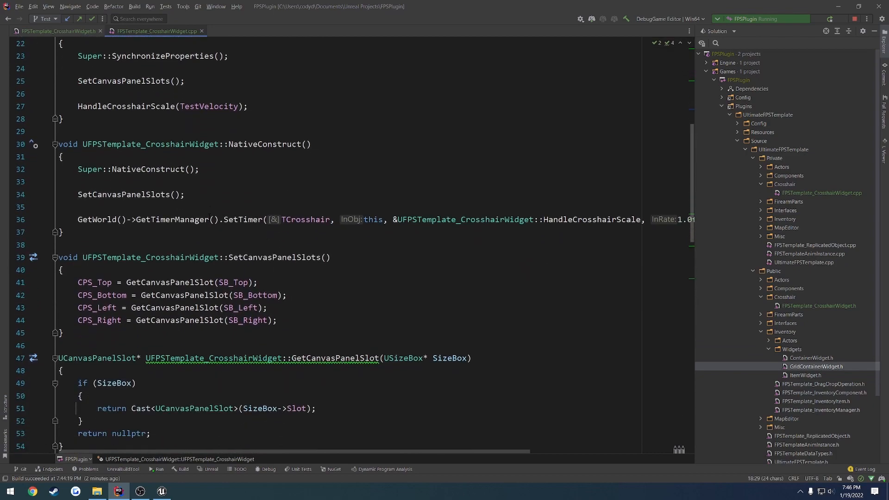
{"action": "left_click", "coordinate": [211, 207]}
{"action": "key", "text": "Return"}
{"action": "type", "text": "if ("}
{"action": "type", "text": "UpdatesFromOutsideSource"}
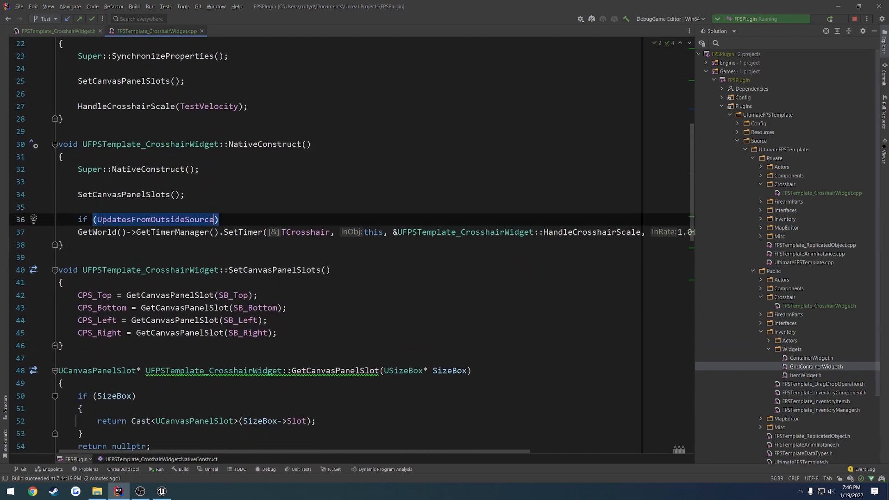
{"action": "type", "text": ")"}
{"action": "key", "text": "Return"}
{"action": "type", "text": "{"}
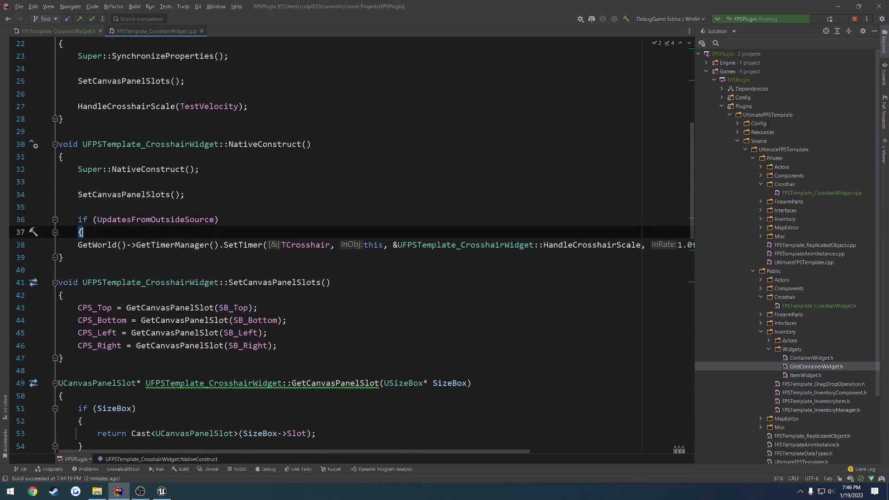
{"action": "key", "text": "Down"}
{"action": "key", "text": "Down"}
{"action": "key", "text": "Home"}
{"action": "key", "text": "Return"}
{"action": "key", "text": "Up"}
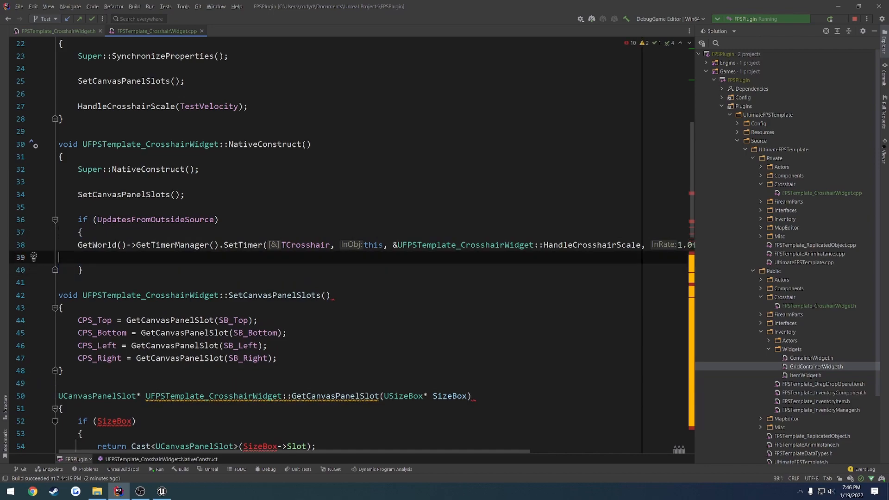
{"action": "type", "text": "}"}
{"action": "key", "text": "Down"}
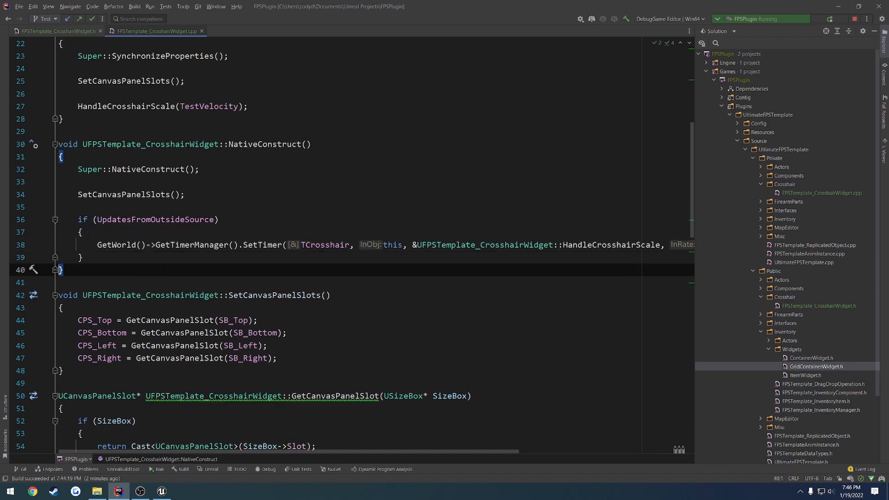
Negate the condition around the timer call to !UpdatesFromOutsideSource, and return to the widget's header file
{"action": "left_click", "coordinate": [97, 219]}
{"action": "type", "text": "!"}
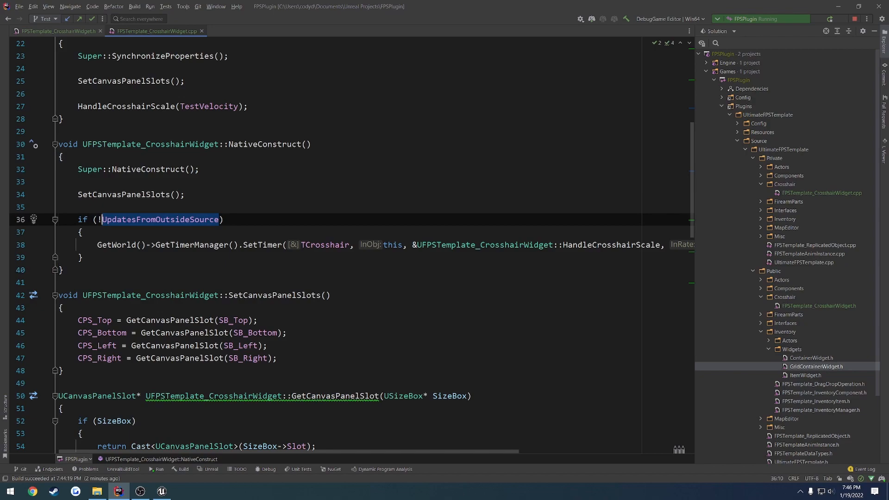
{"action": "double_click", "coordinate": [127, 220]}
{"action": "left_click", "coordinate": [166, 232]}
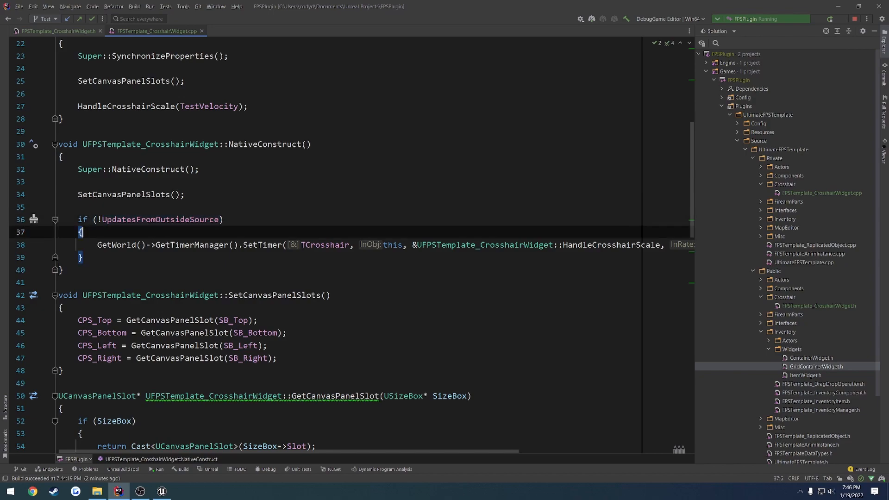
{"action": "left_click_drag", "start_coordinate": [97, 244], "coordinate": [171, 244]}
{"action": "left_click", "coordinate": [194, 236]}
{"action": "left_click", "coordinate": [58, 31]}
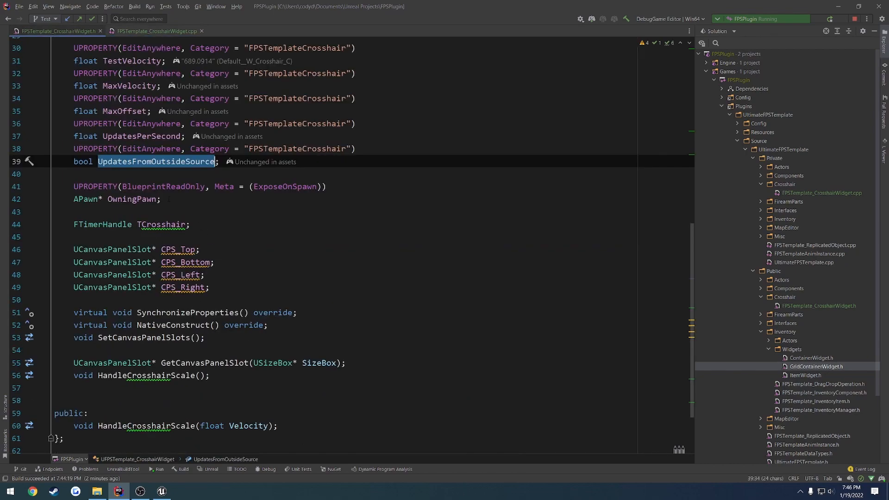
Examine the OwningPawn property and the public HandleCrosshairScale(float Velocity) declaration in the crosshair widget's header
{"action": "left_click_drag", "start_coordinate": [169, 199], "coordinate": [74, 187]}
{"action": "left_click", "coordinate": [200, 202]}
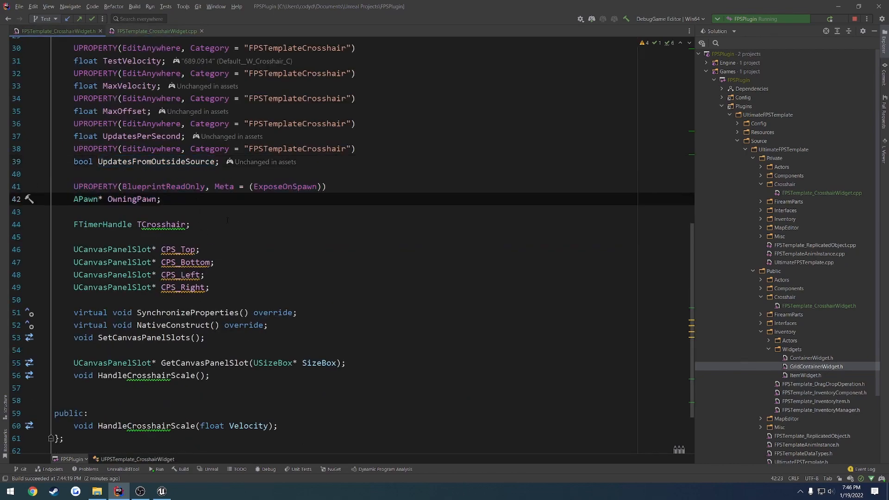
{"action": "left_click_drag", "start_coordinate": [163, 199], "coordinate": [74, 187]}
{"action": "left_click", "coordinate": [185, 200]}
{"action": "scroll", "coordinate": [296, 346], "scroll_direction": "down", "scroll_amount": 2}
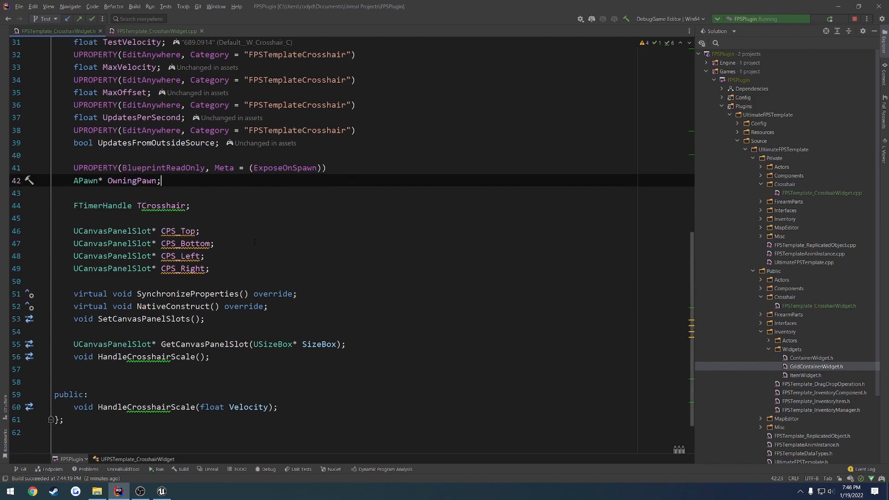
{"action": "left_click_drag", "start_coordinate": [298, 350], "coordinate": [73, 350]}
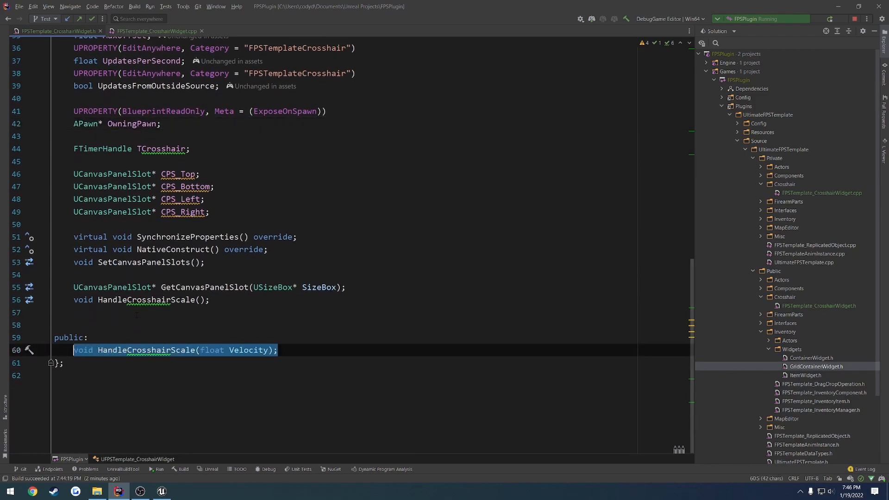
{"action": "double_click", "coordinate": [152, 350]}
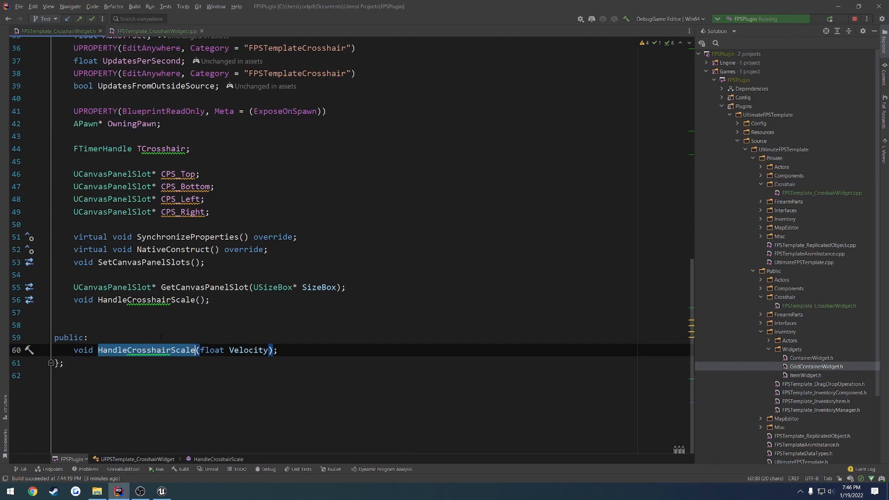
Add UFUNCTION(BlueprintCallable, Category = "FPSTemplate | Crosshair") above the public HandleCrosshairScale(float Velocity) declaration
{"action": "left_click", "coordinate": [161, 337]}
{"action": "key", "text": "Return"}
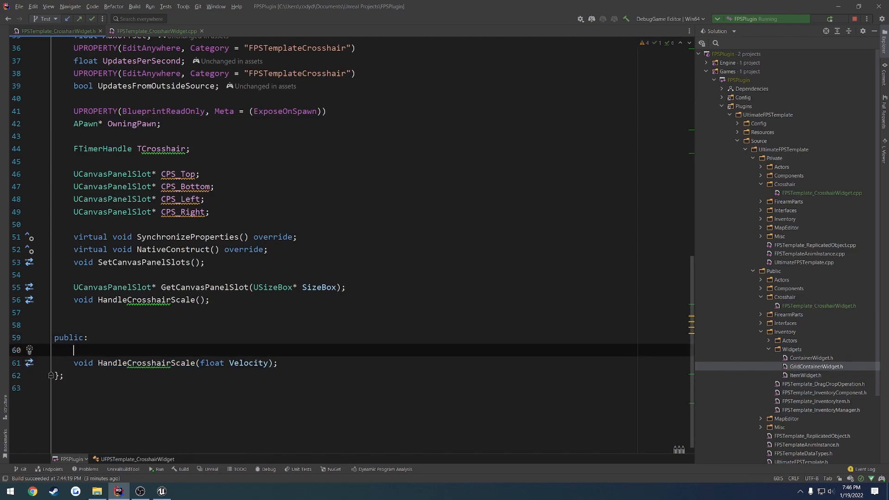
{"action": "type", "text": "UFUNCTION(BlueprintCallable"}
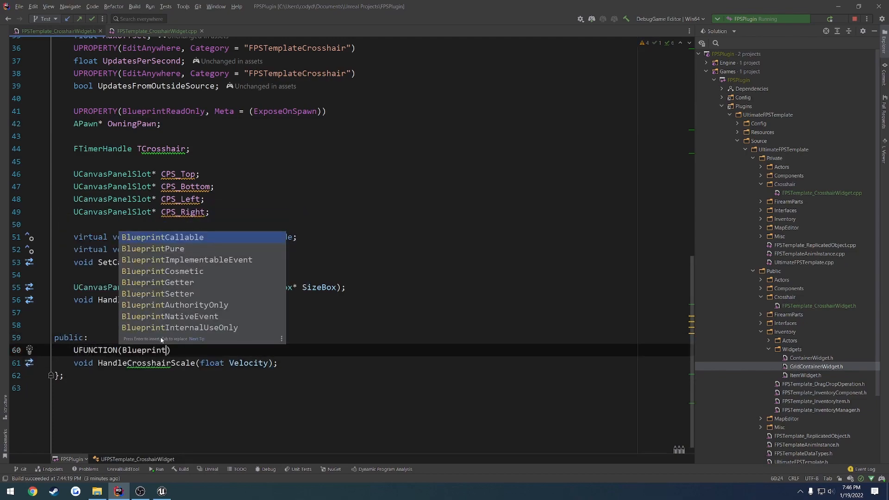
{"action": "type", "text": ", Category"}
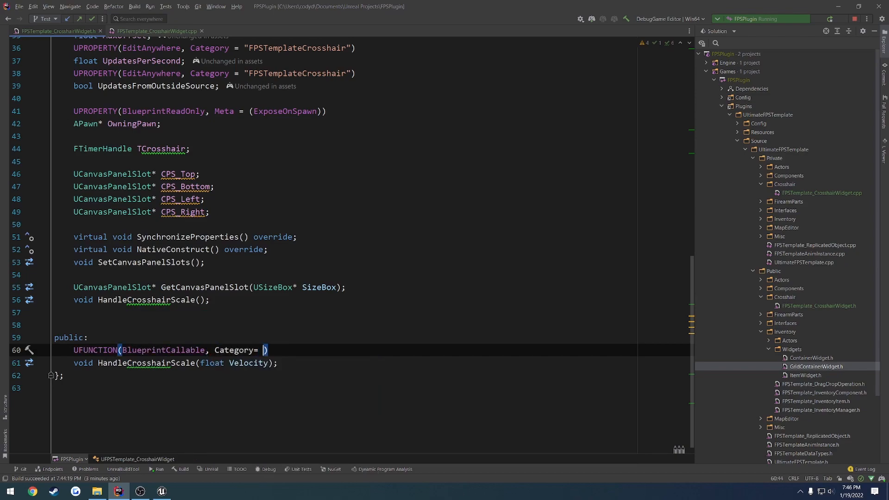
{"action": "type", "text": " = \"FPSTEmp"}
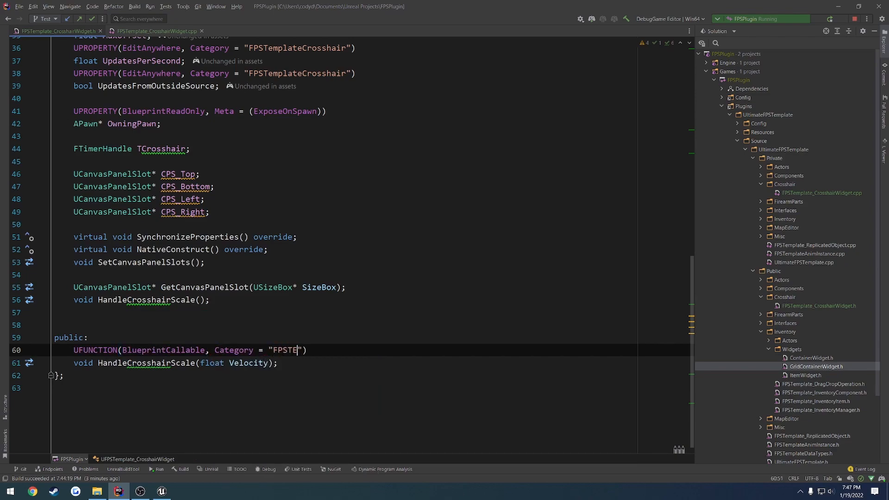
{"action": "key", "text": "BackSpace"}
{"action": "key", "text": "BackSpace"}
{"action": "key", "text": "BackSpace"}
{"action": "type", "text": "emplate | Crosshair"}
{"action": "key", "text": "End"}
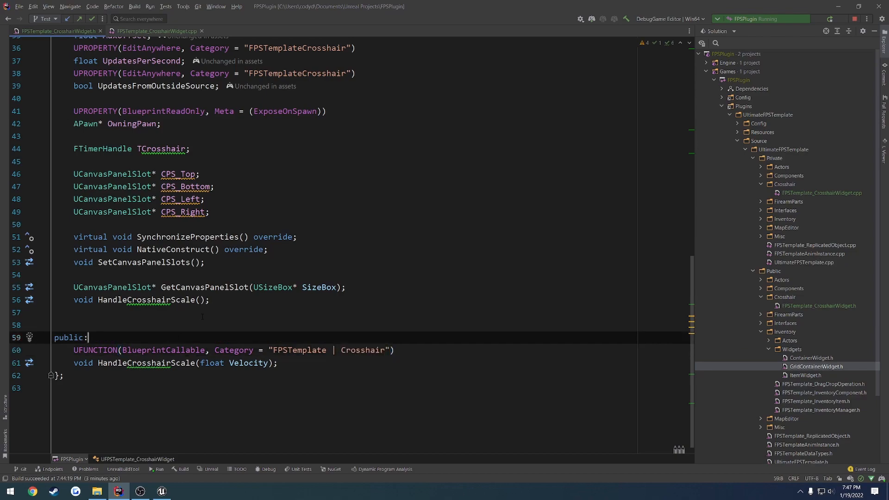
Examine both HandleCrosshairScale implementations in the widget's source file and check them against the header's declarations
{"action": "left_click", "coordinate": [157, 31]}
{"action": "scroll", "coordinate": [268, 273], "scroll_direction": "down", "scroll_amount": 5}
{"action": "scroll", "coordinate": [268, 272], "scroll_direction": "down", "scroll_amount": 7}
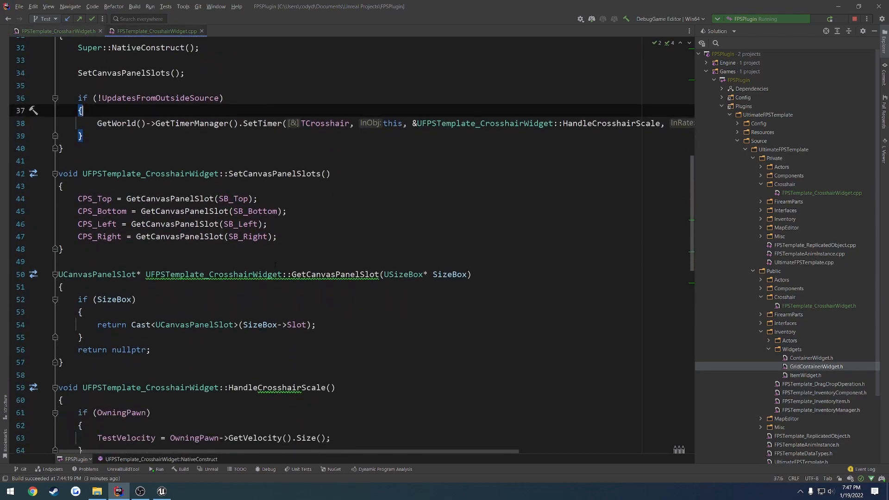
{"action": "double_click", "coordinate": [284, 320]}
{"action": "scroll", "coordinate": [288, 293], "scroll_direction": "down", "scroll_amount": 4}
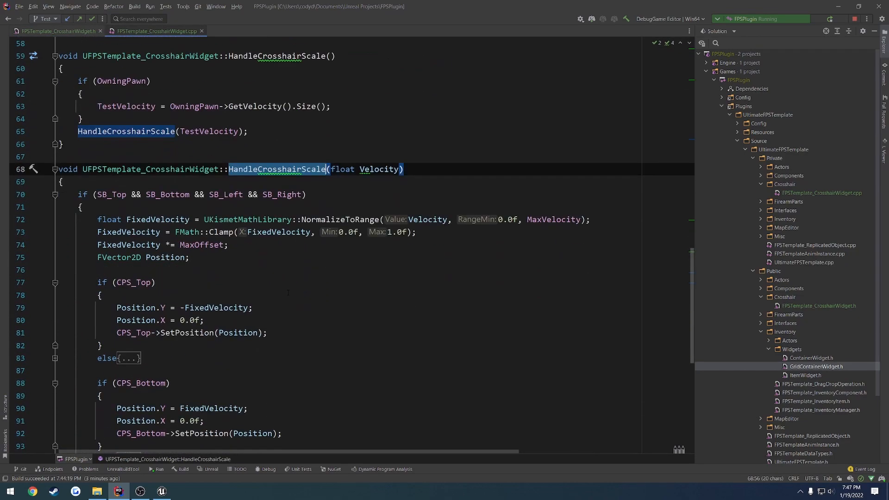
{"action": "left_click_drag", "start_coordinate": [259, 133], "coordinate": [78, 82]}
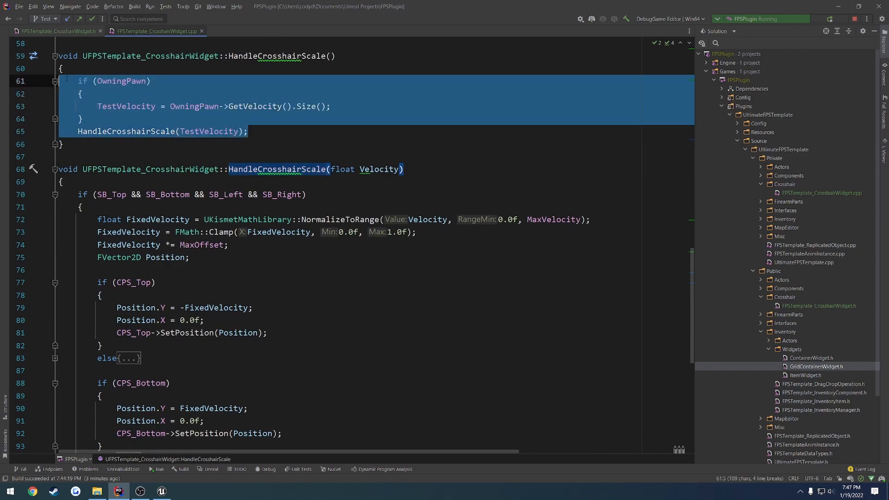
{"action": "left_click", "coordinate": [80, 69]}
{"action": "double_click", "coordinate": [379, 169]}
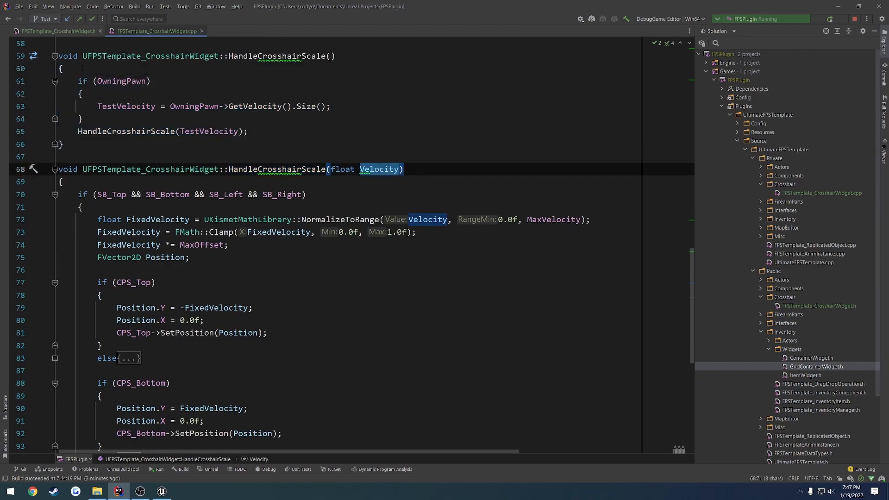
{"action": "key", "text": "ctrl+shift+F12"}
{"action": "left_click", "coordinate": [71, 31]}
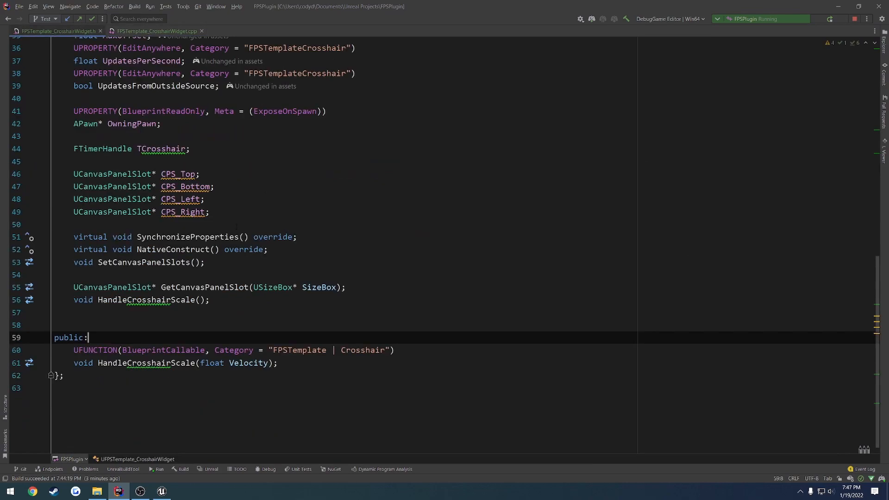
{"action": "scroll", "coordinate": [236, 226], "scroll_direction": "up", "scroll_amount": 3}
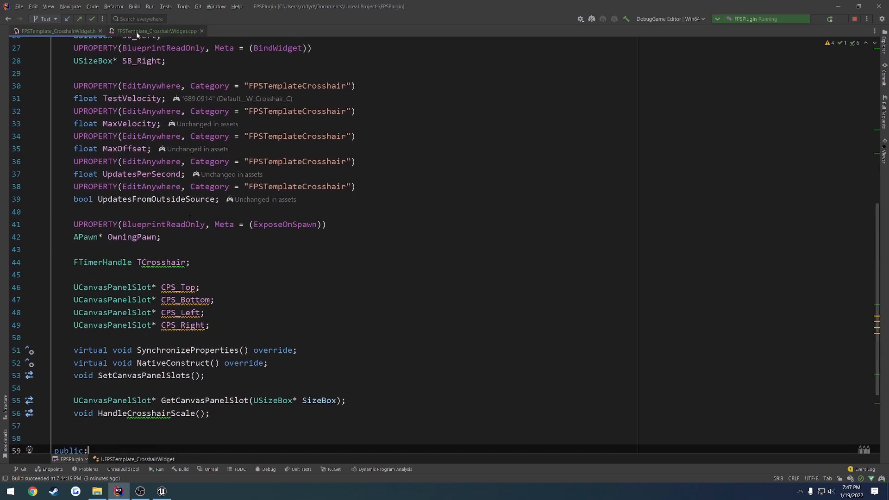
{"action": "left_click", "coordinate": [153, 31]}
{"action": "key", "text": "Up"}
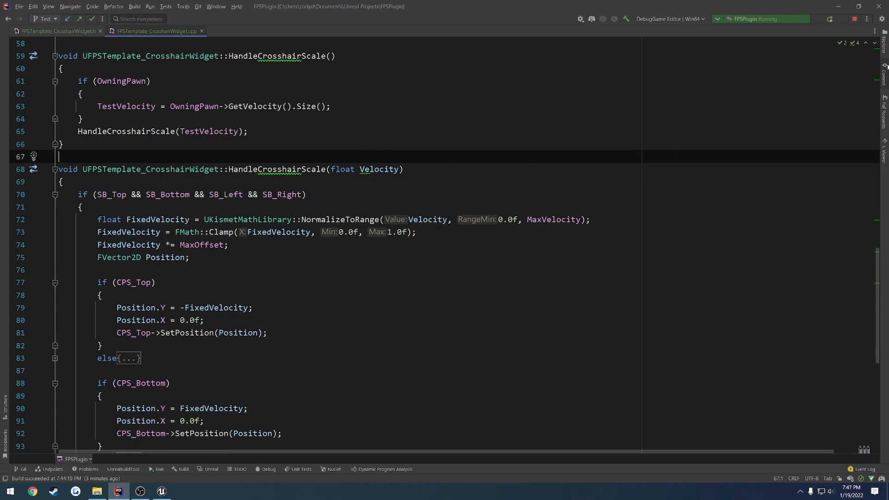
Show the solution explorer again, collapse the public Inventory Widgets folder and select FPSTemplate_CrosshairWidget.h
{"action": "left_click", "coordinate": [884, 51]}
{"action": "scroll", "coordinate": [371, 282], "scroll_direction": "down", "scroll_amount": 3}
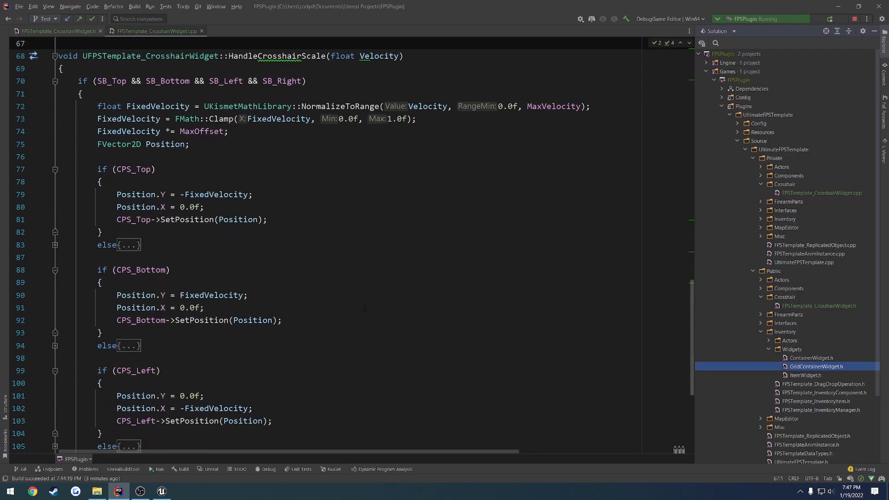
{"action": "left_click", "coordinate": [769, 348]}
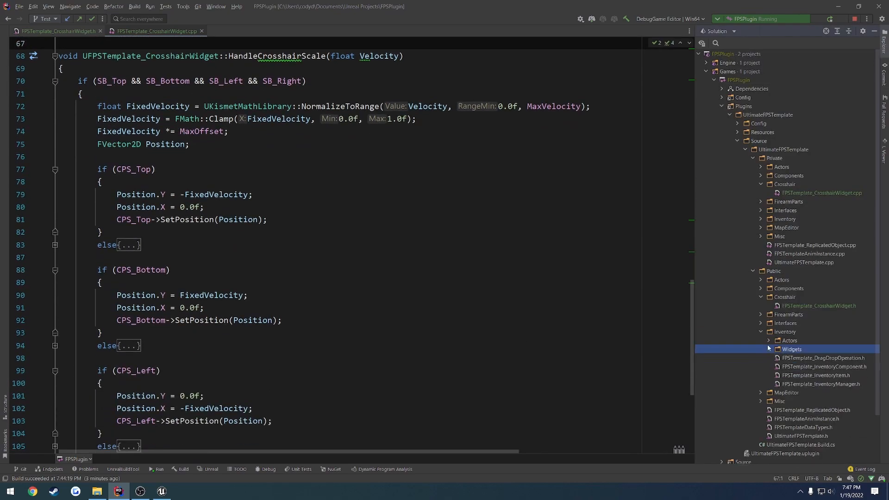
{"action": "left_click", "coordinate": [803, 307]}
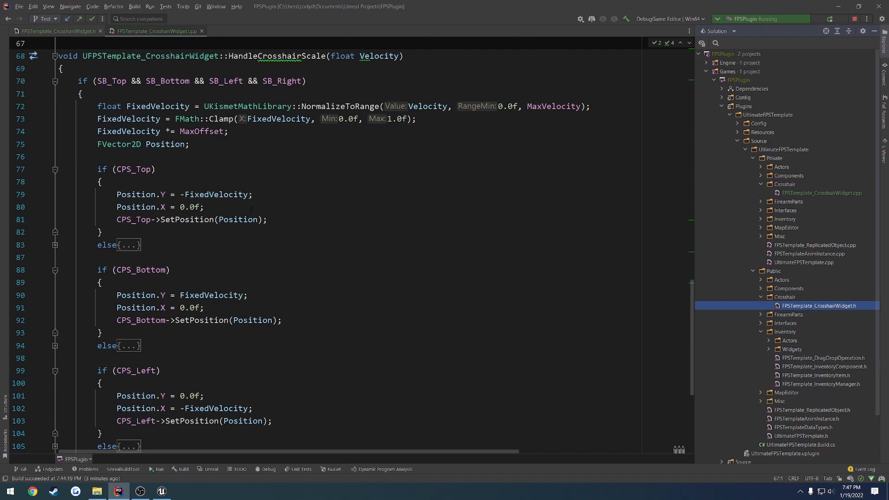
Trace the !UpdatesFromOutsideSource timer block in NativeConstruct to the HandleCrosshairScale function that the timer calls
{"action": "scroll", "coordinate": [252, 209], "scroll_direction": "up", "scroll_amount": 11}
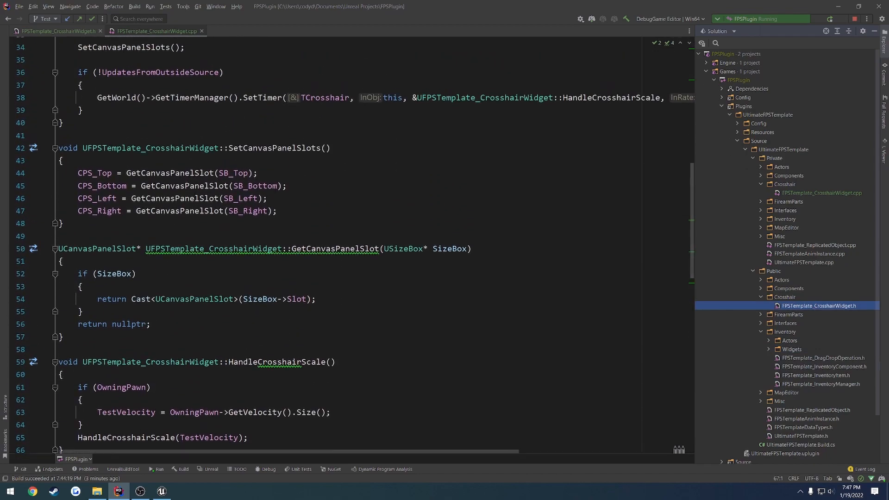
{"action": "scroll", "coordinate": [157, 144], "scroll_direction": "up", "scroll_amount": 3}
{"action": "left_click_drag", "start_coordinate": [78, 182], "coordinate": [225, 182]}
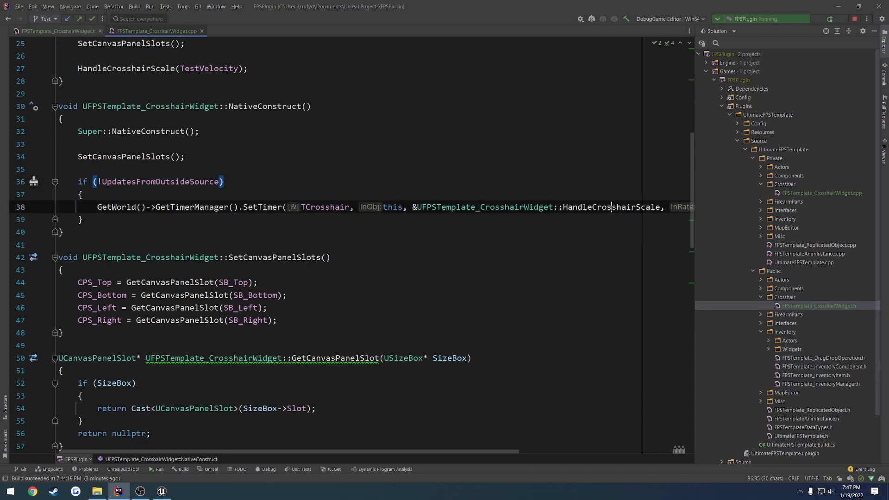
{"action": "left_click_drag", "start_coordinate": [562, 207], "coordinate": [661, 207]}
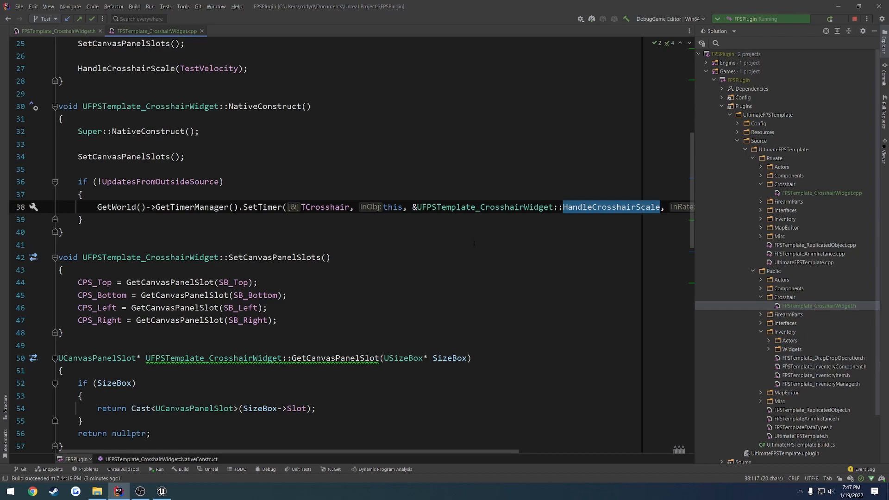
{"action": "scroll", "coordinate": [344, 260], "scroll_direction": "down", "scroll_amount": 3}
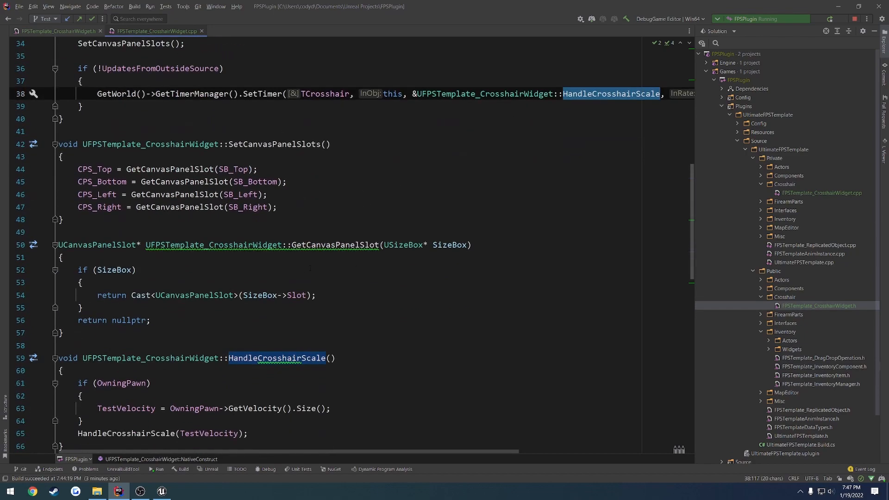
{"action": "scroll", "coordinate": [282, 305], "scroll_direction": "down", "scroll_amount": 8}
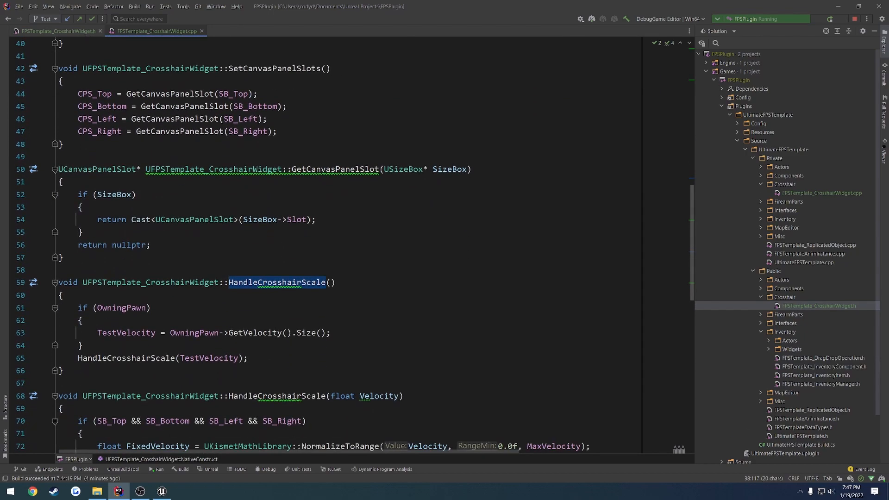
Review the Velocity overload of HandleCrosshairScale, including its size box check and CPS_Top positioning, and the rest of the source file
{"action": "left_click", "coordinate": [59, 169]}
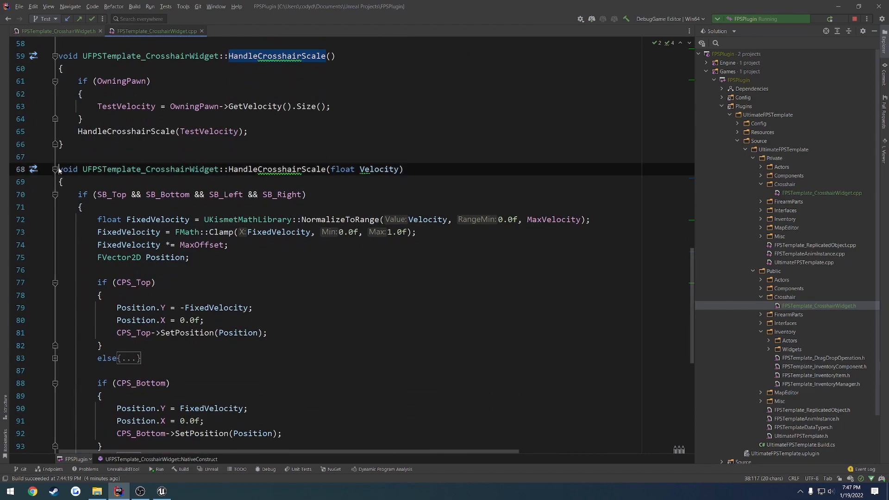
{"action": "left_click_drag", "start_coordinate": [60, 170], "coordinate": [60, 370]}
{"action": "scroll", "coordinate": [313, 395], "scroll_direction": "up", "scroll_amount": 9}
{"action": "scroll", "coordinate": [313, 394], "scroll_direction": "up", "scroll_amount": 4}
{"action": "left_click", "coordinate": [336, 249]}
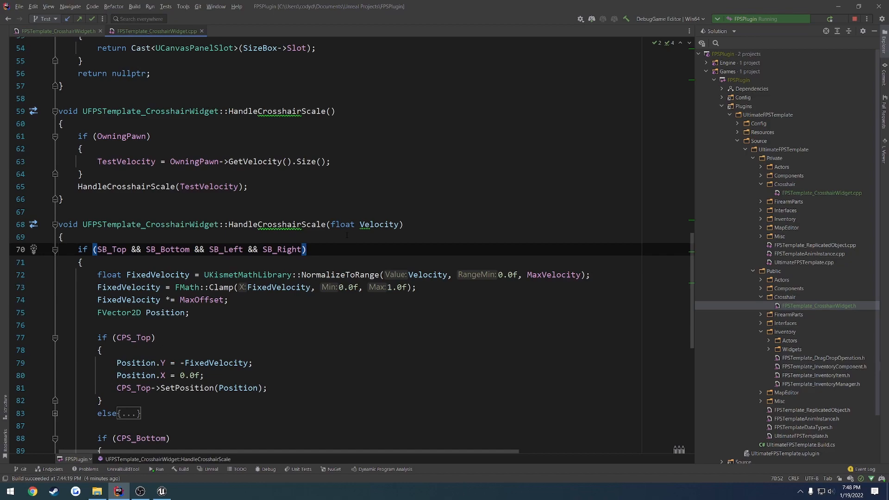
{"action": "scroll", "coordinate": [251, 180], "scroll_direction": "up", "scroll_amount": 4}
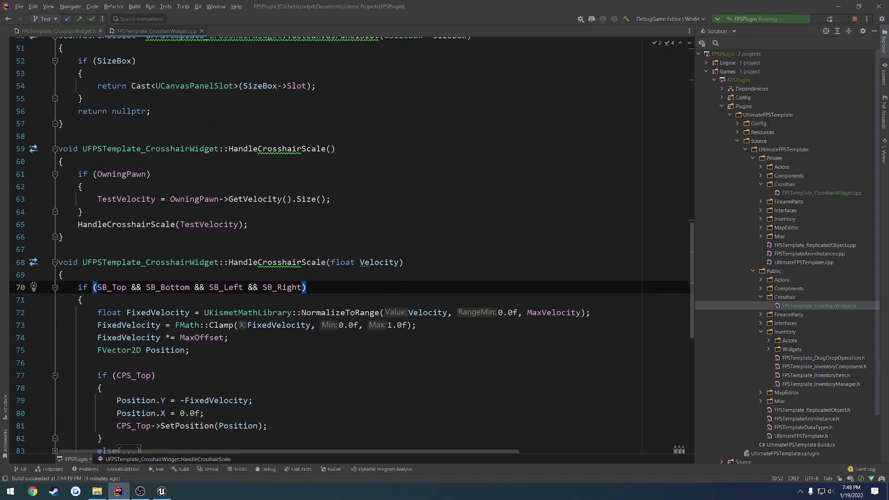
{"action": "scroll", "coordinate": [283, 226], "scroll_direction": "down", "scroll_amount": 8}
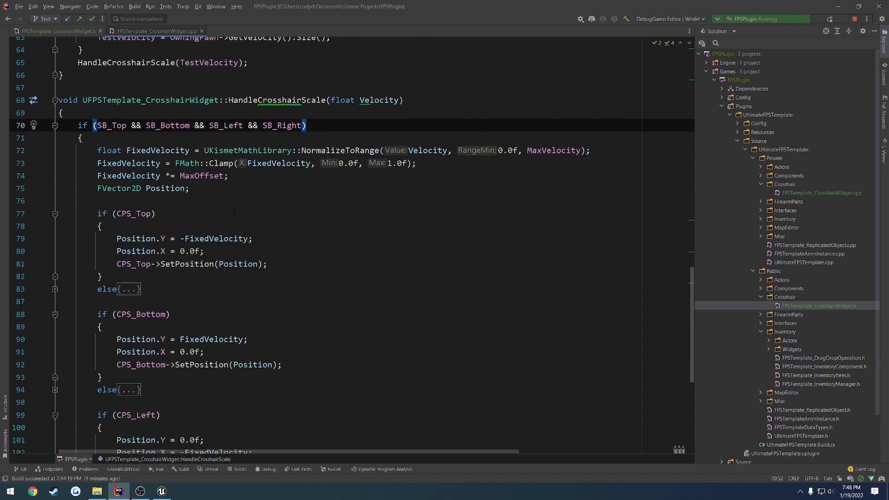
{"action": "left_click", "coordinate": [231, 186]}
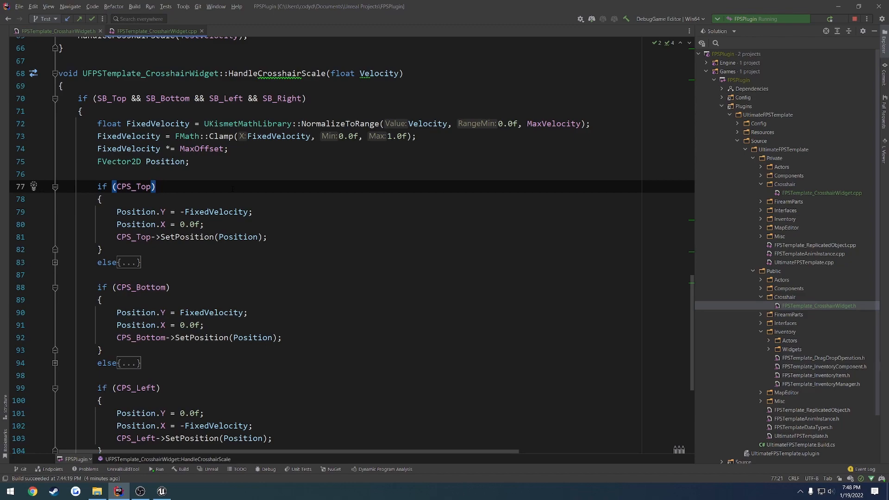
{"action": "double_click", "coordinate": [107, 99]}
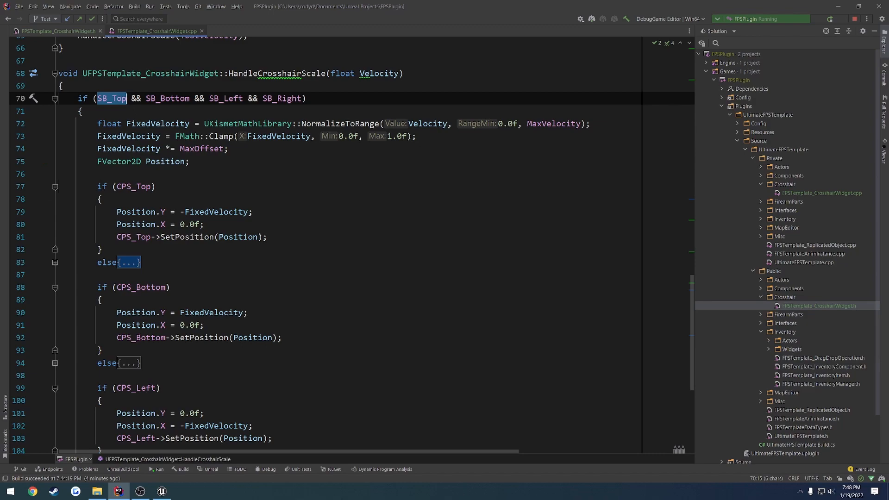
{"action": "left_click_drag", "start_coordinate": [98, 187], "coordinate": [268, 237]}
{"action": "left_click", "coordinate": [268, 237]}
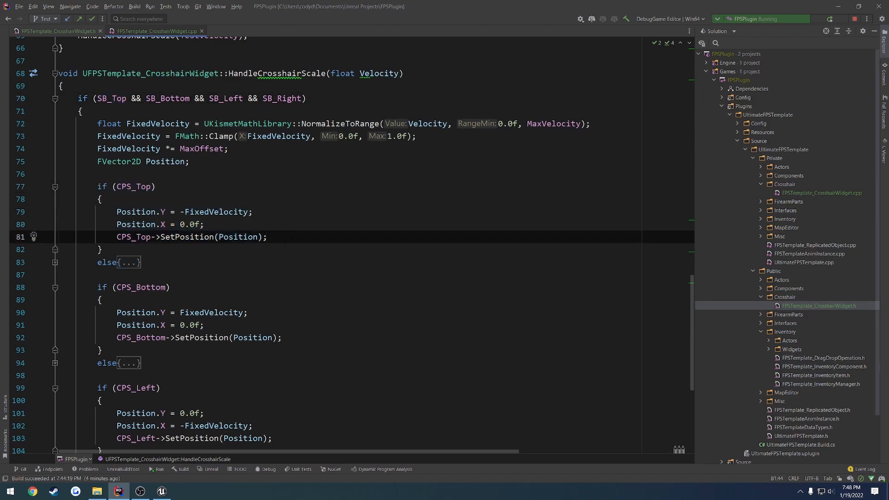
{"action": "scroll", "coordinate": [302, 247], "scroll_direction": "up", "scroll_amount": 18}
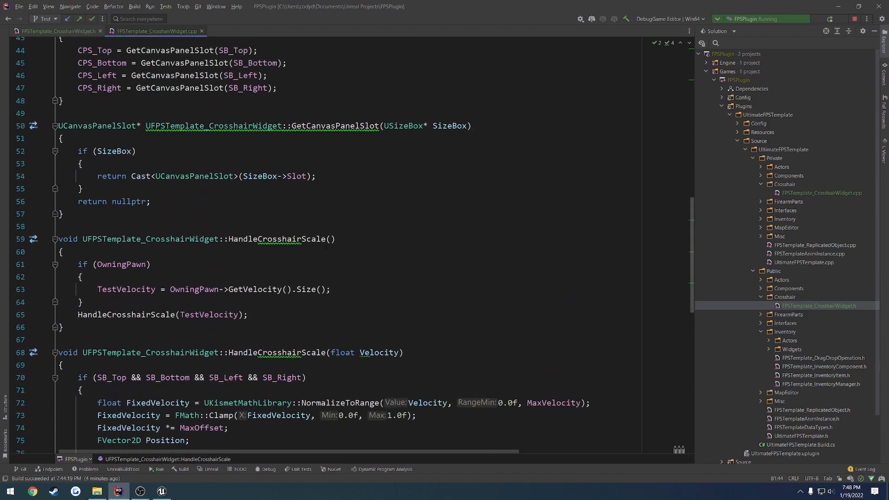
{"action": "scroll", "coordinate": [341, 237], "scroll_direction": "up", "scroll_amount": 3}
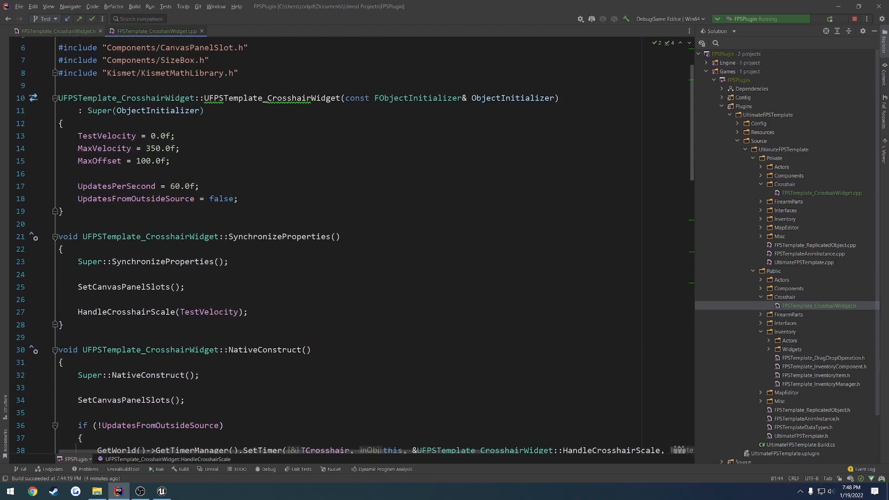
{"action": "scroll", "coordinate": [304, 239], "scroll_direction": "down", "scroll_amount": 5}
{"action": "scroll", "coordinate": [304, 238], "scroll_direction": "down", "scroll_amount": 5}
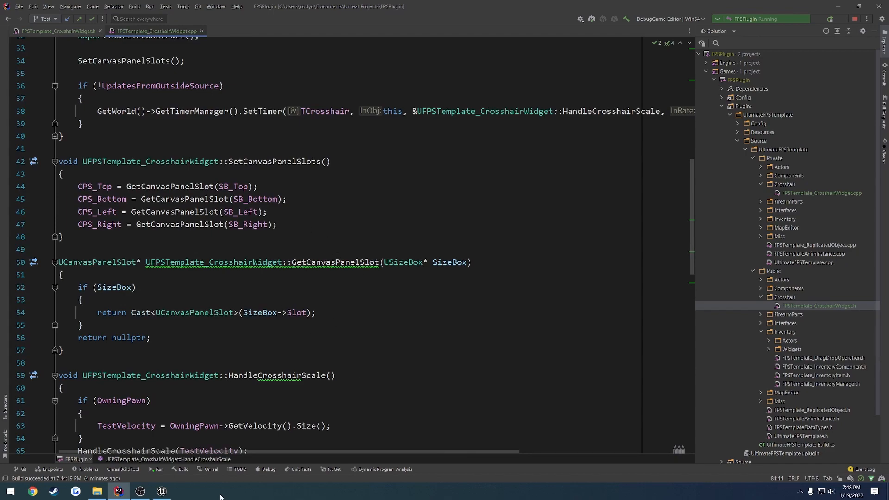
Switch to the Unreal Editor and bring the W_Crosshair widget's designer canvas into view
{"action": "left_click", "coordinate": [234, 488]}
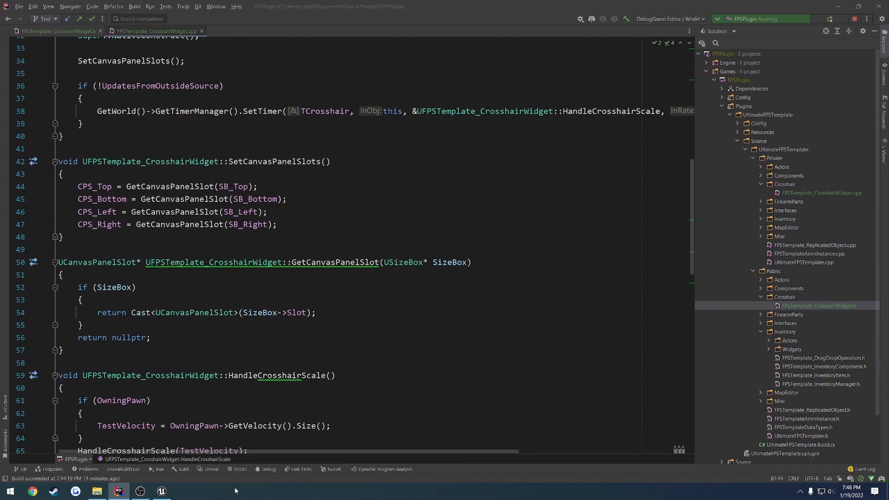
{"action": "left_click", "coordinate": [169, 494]}
{"action": "scroll", "coordinate": [388, 260], "scroll_direction": "down", "scroll_amount": 3}
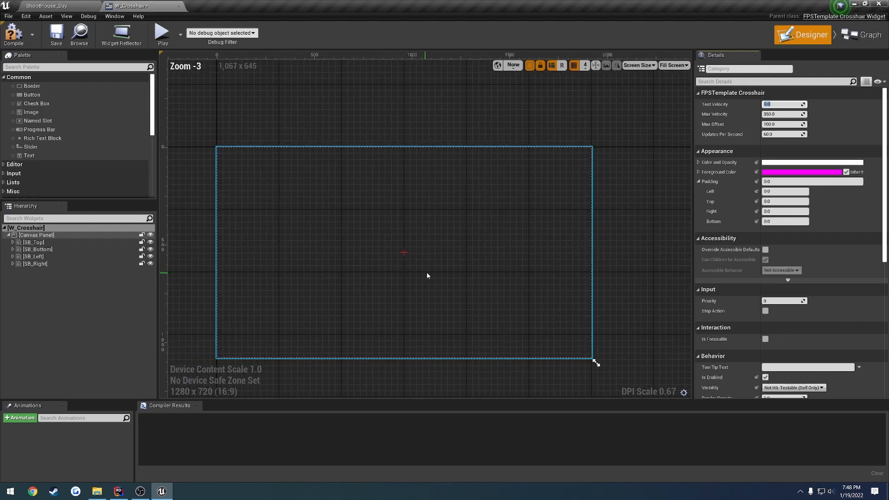
{"action": "right_click_drag", "start_coordinate": [427, 273], "coordinate": [453, 241]}
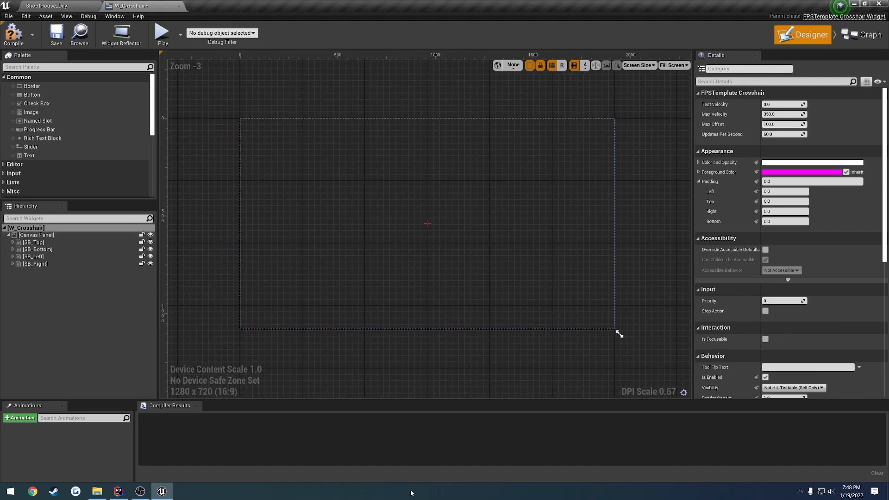